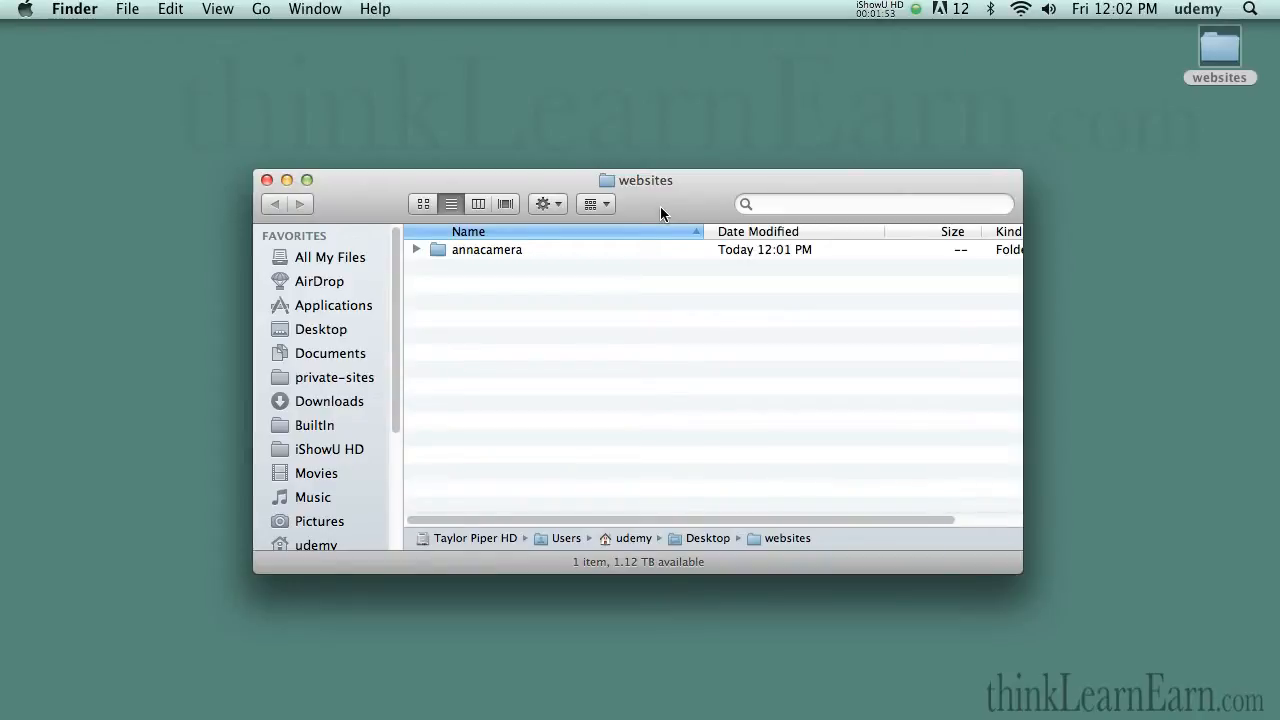
Switch to Firefox, where annacamera.com shows its 'under development' placeholder page
key(super+Tab)
key(super+Tab)
key(super+Tab)
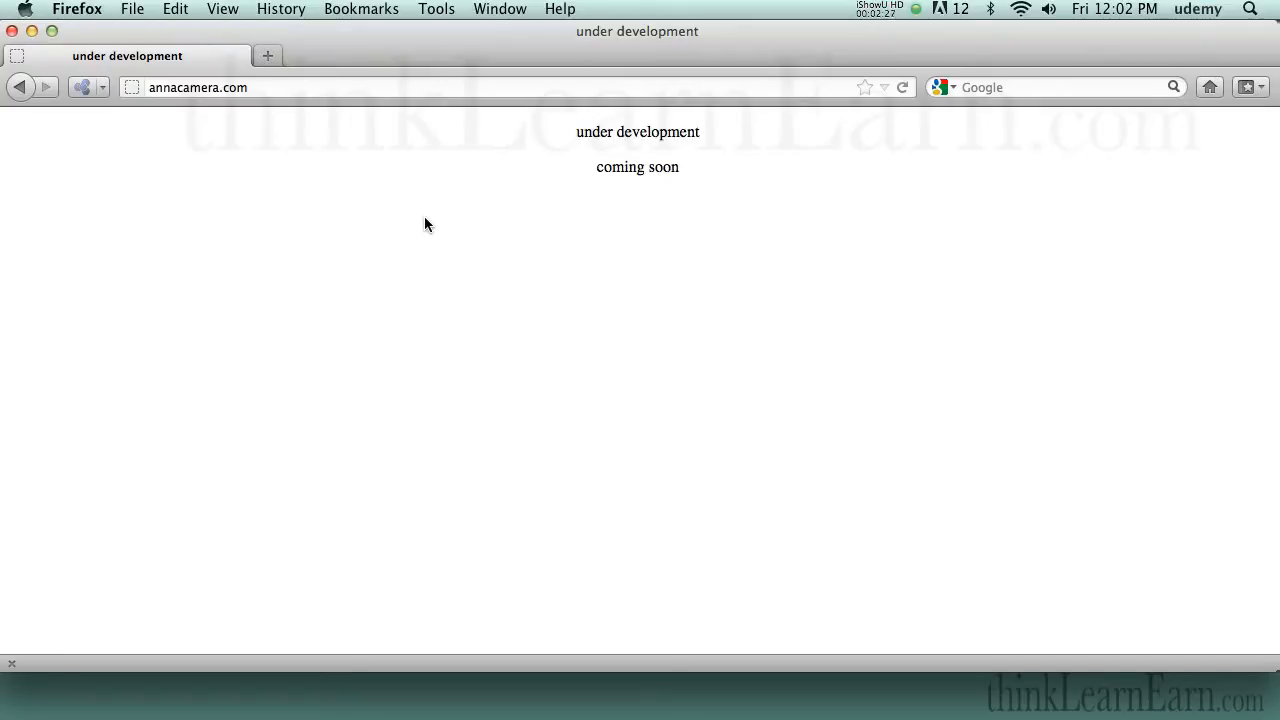
Return to Dreamweaver and hide all other applications
key(super+Tab)
key(super+Tab)
key(super+Tab)
key(alt+super+h)
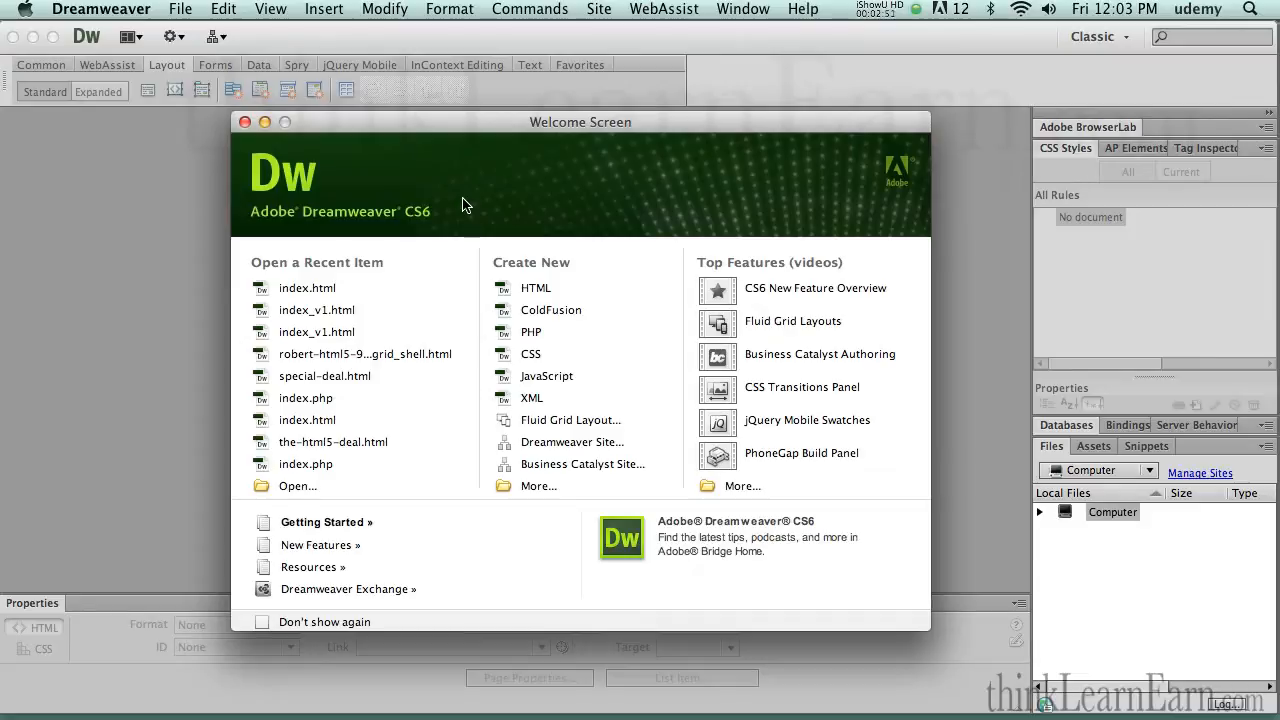
Define a new site named annacamera, pasting the name and deleting '.com', then browse for its folder
click(600, 9)
click(605, 33)
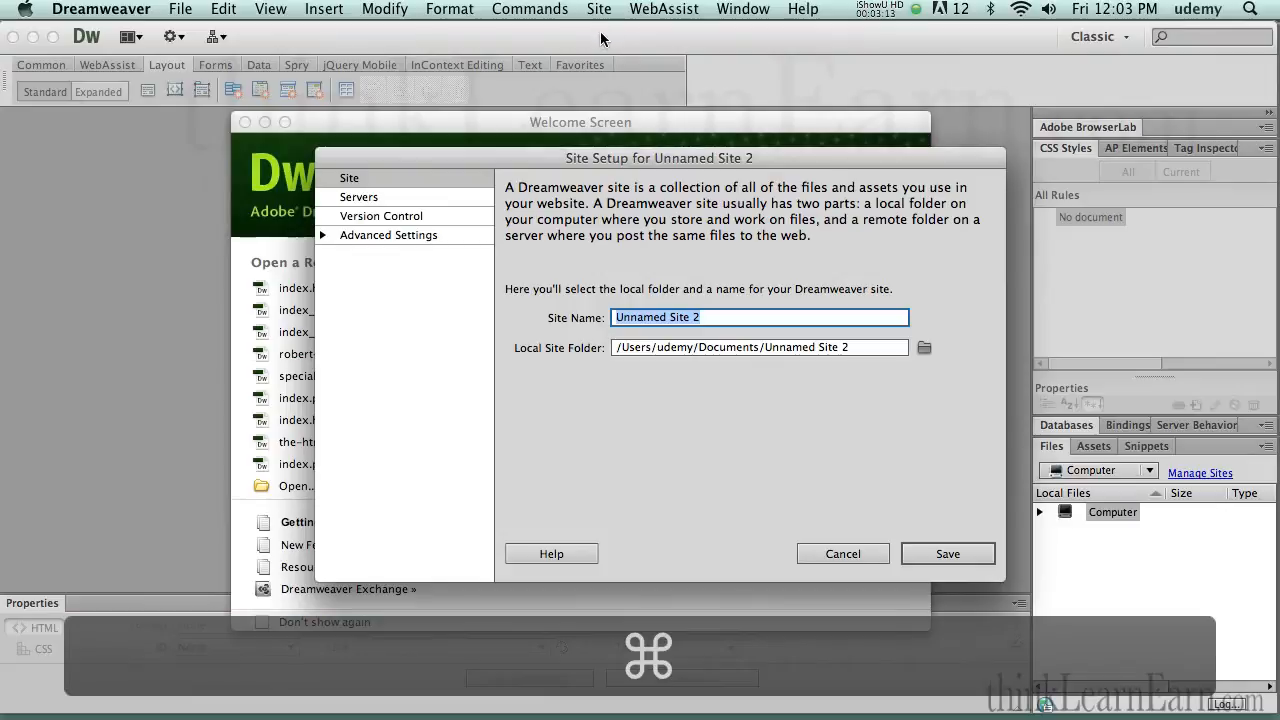
text(annacamera.com)
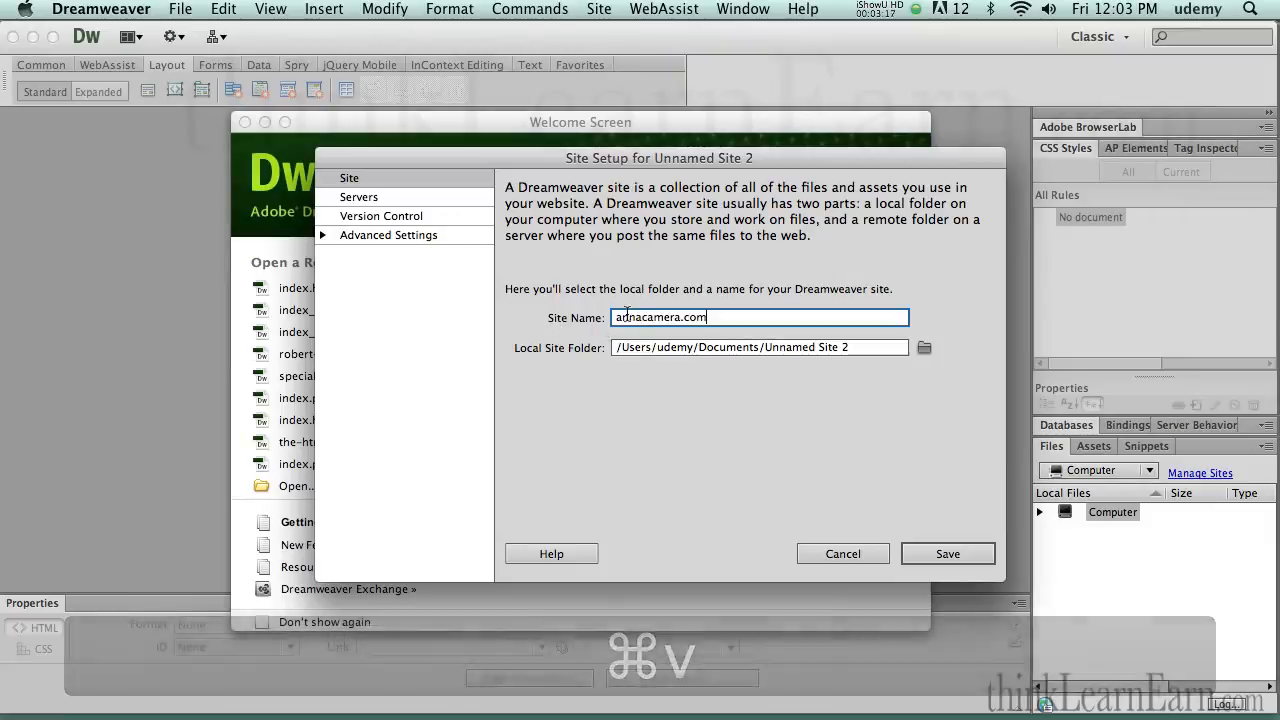
drag(683, 318, 719, 318)
key(BackSpace)
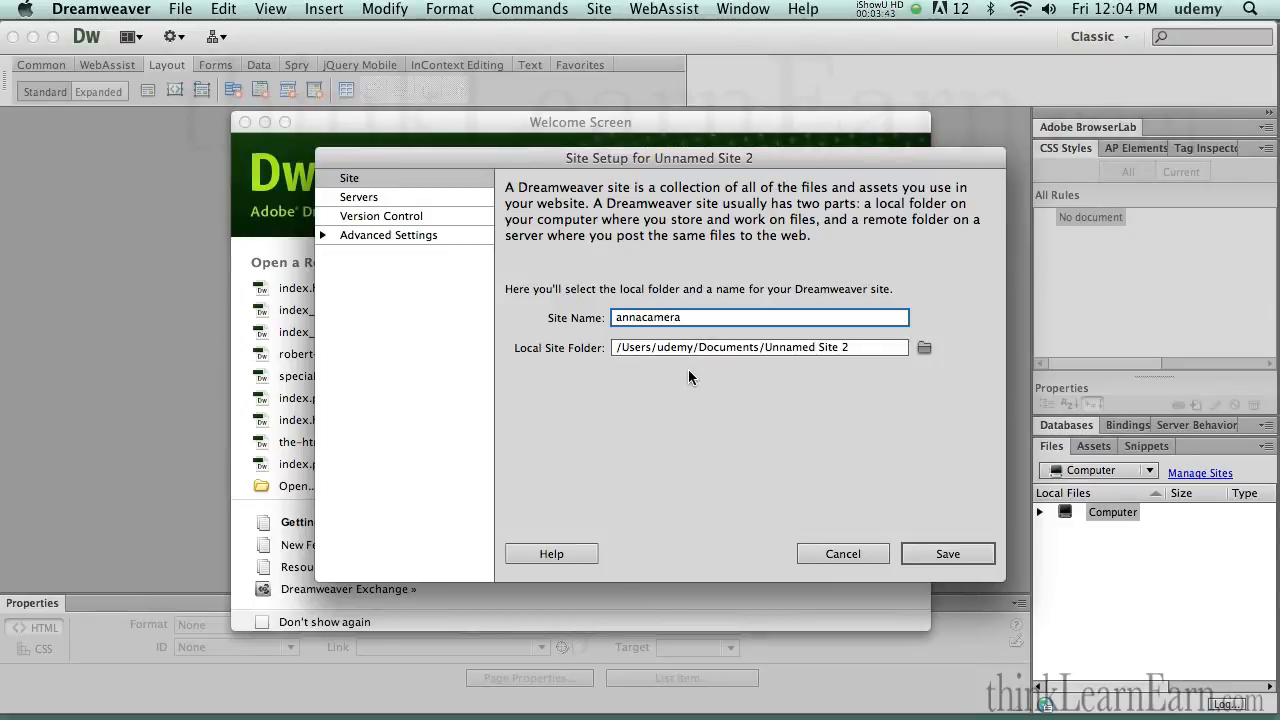
click(925, 347)
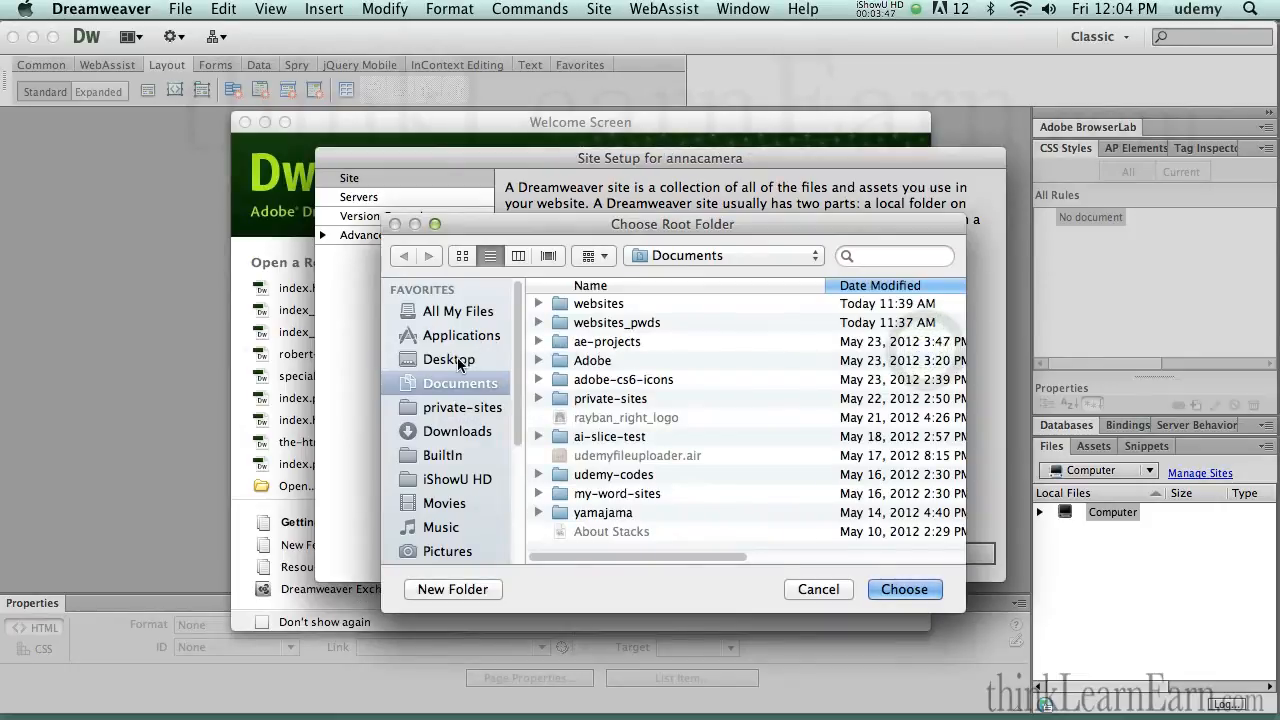
Choose Desktop/websites/annacamera as the site's local root folder
click(449, 360)
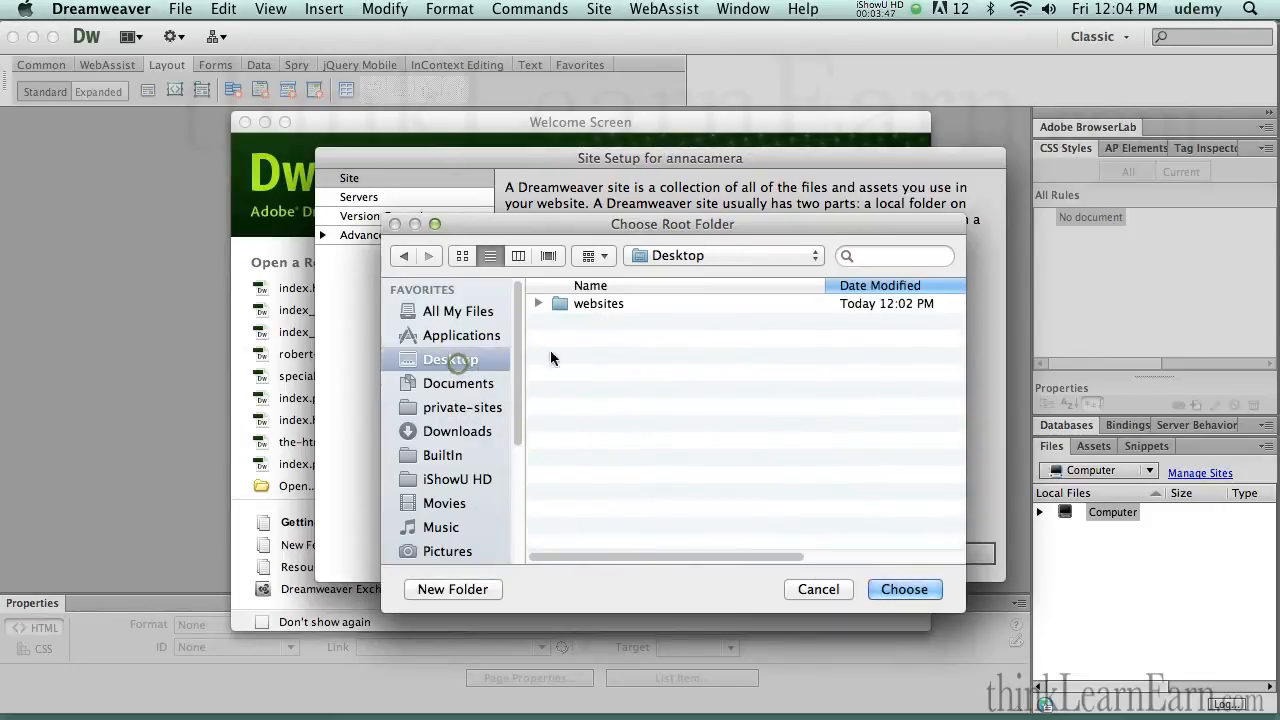
double_click(617, 310)
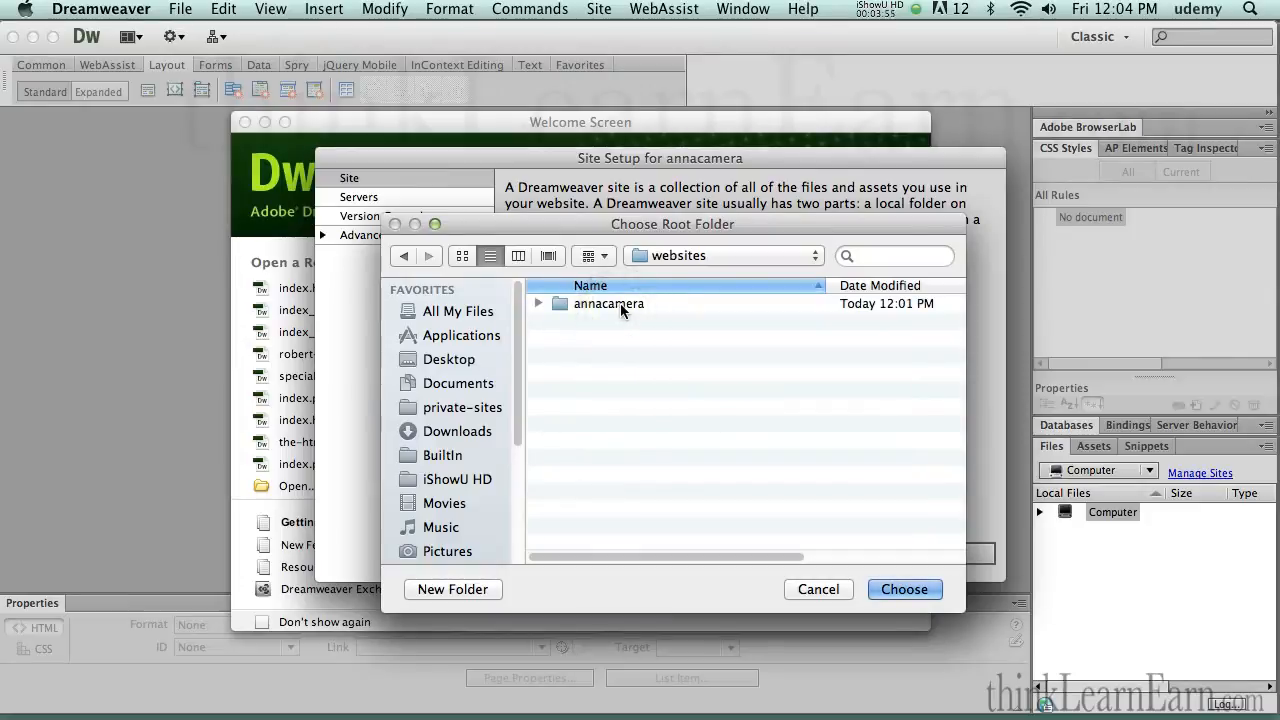
double_click(620, 303)
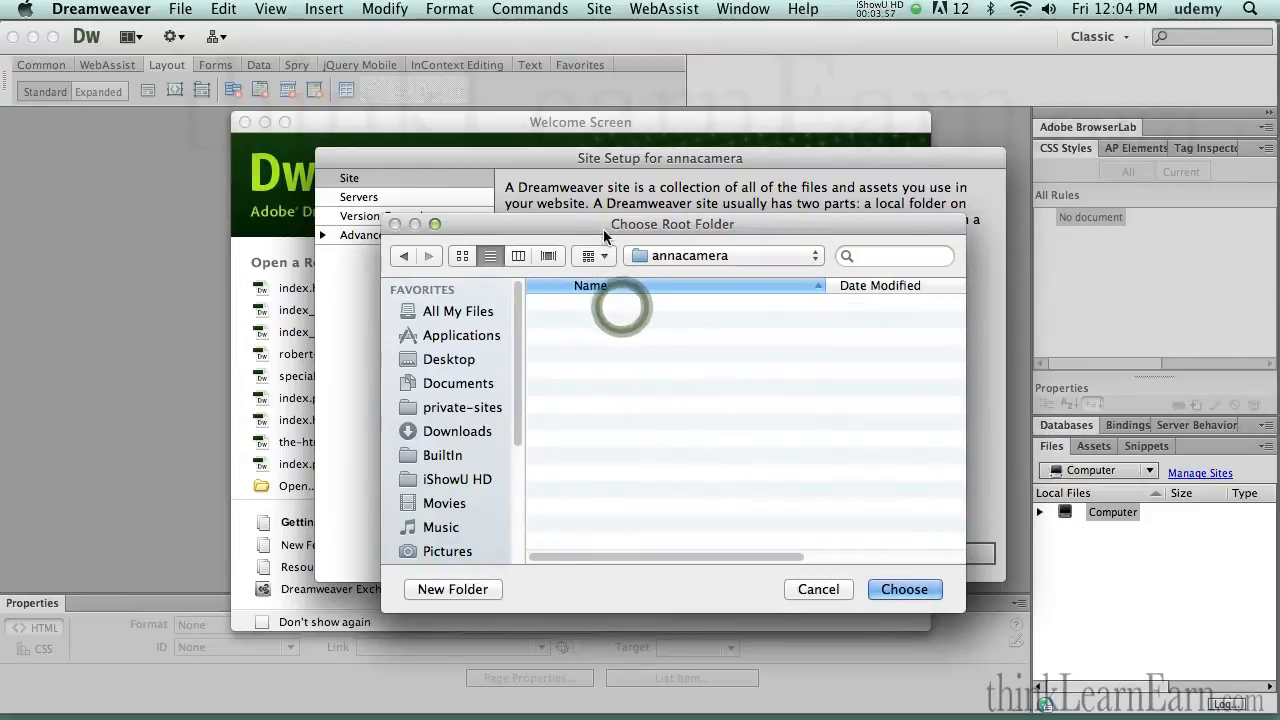
drag(603, 235, 605, 223)
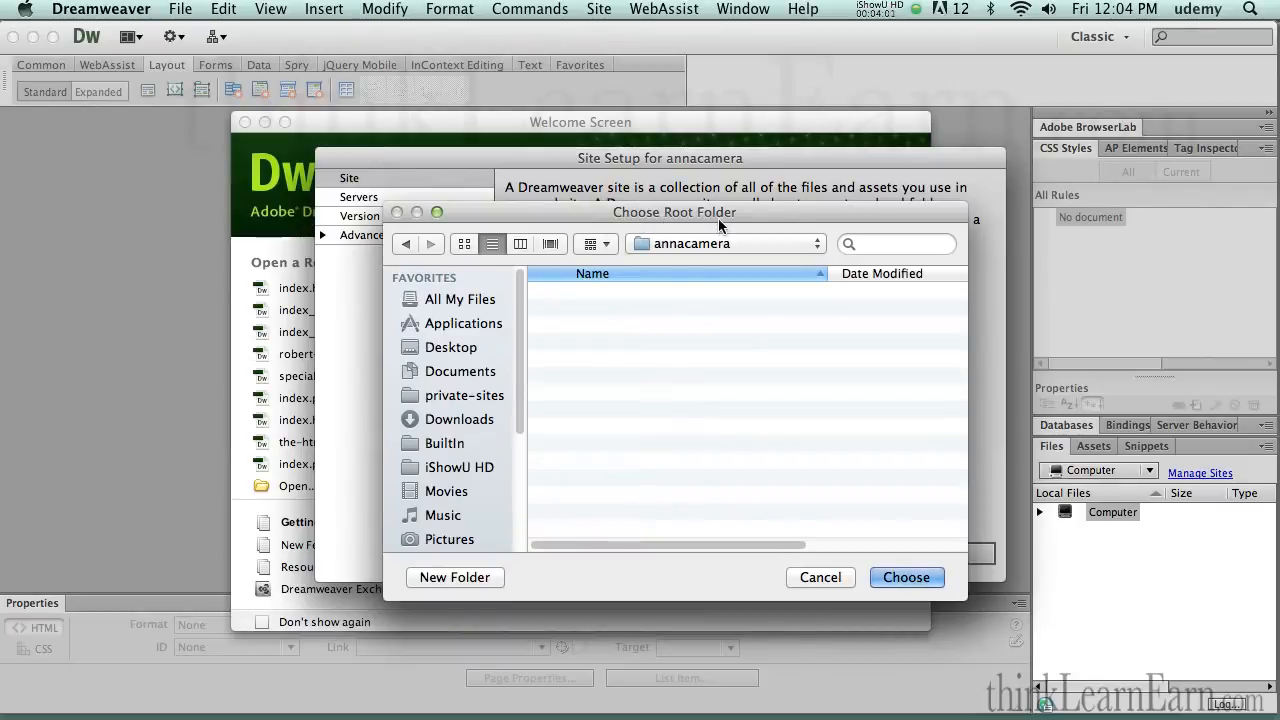
click(705, 250)
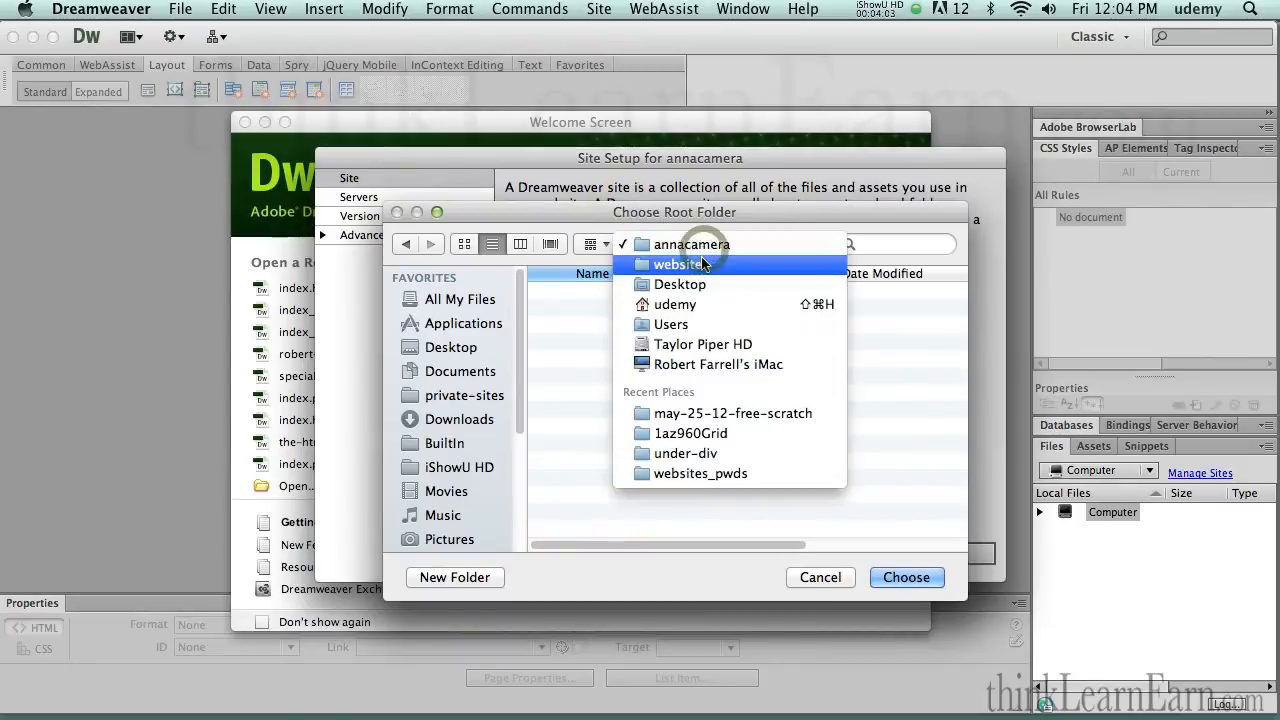
click(703, 263)
double_click(625, 292)
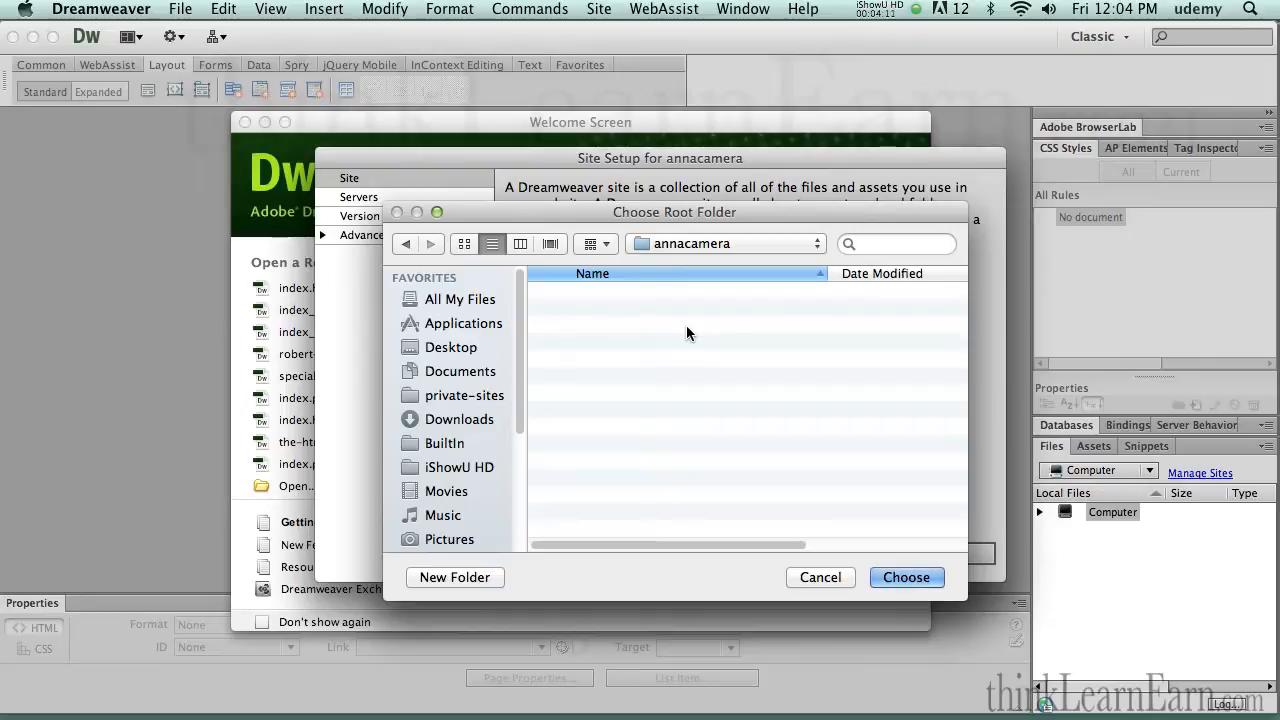
drag(717, 217, 721, 298)
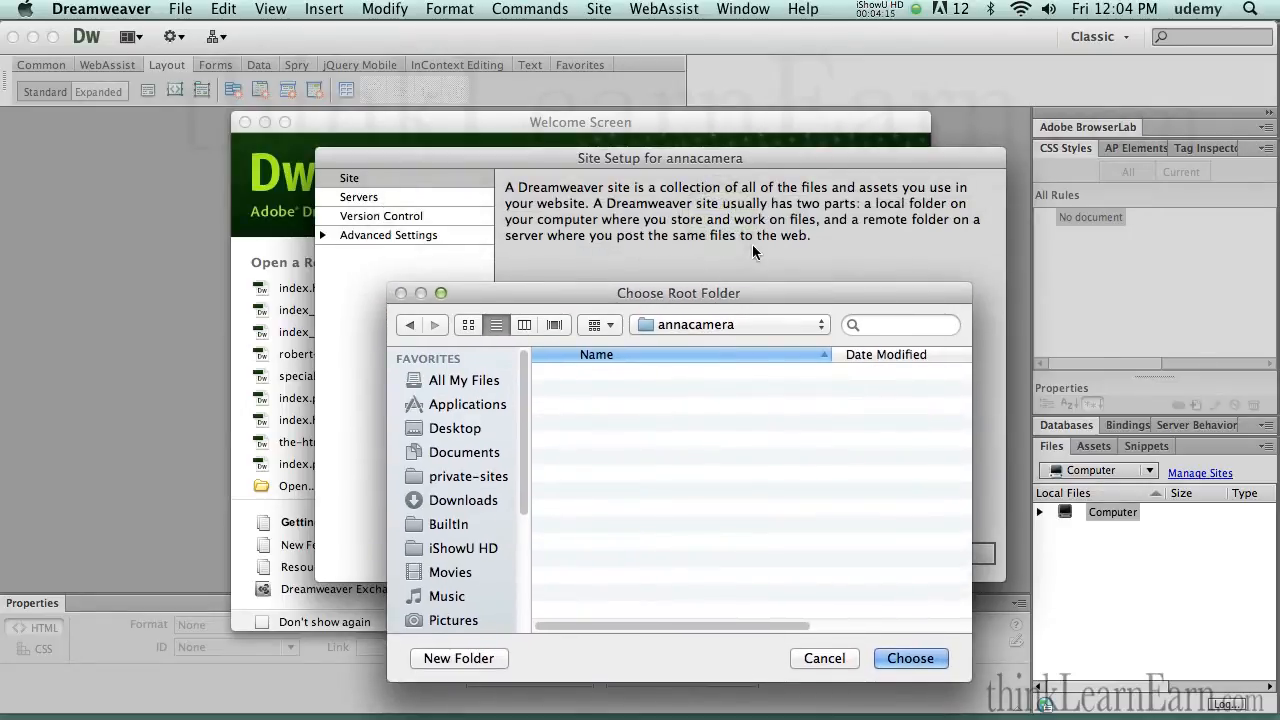
drag(722, 296, 721, 266)
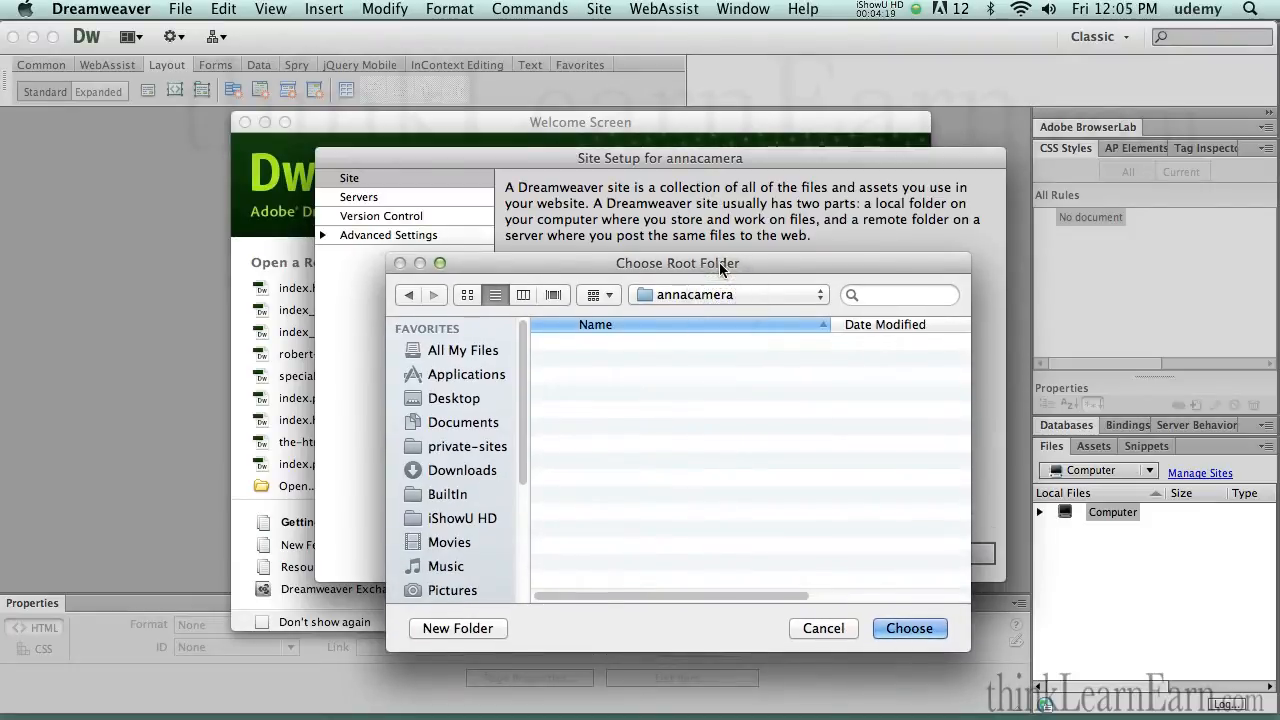
click(915, 630)
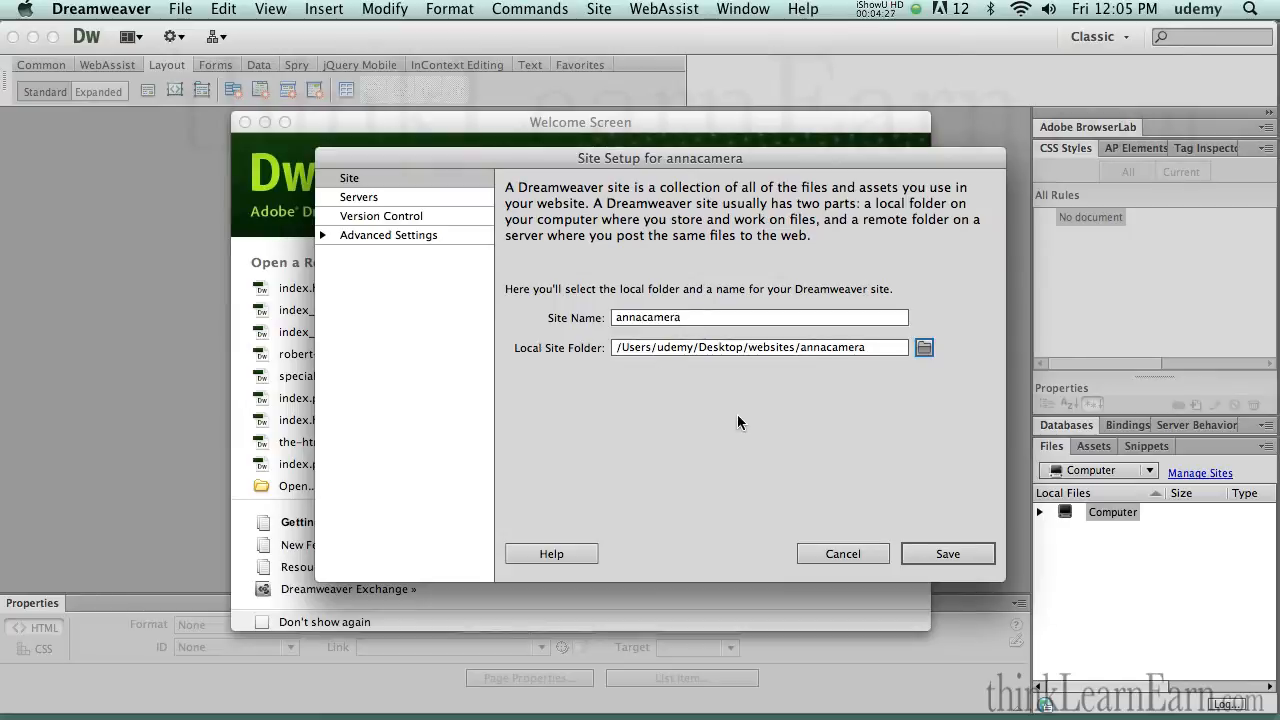
Save the annacamera site and reset the Classic workspace layout
click(929, 553)
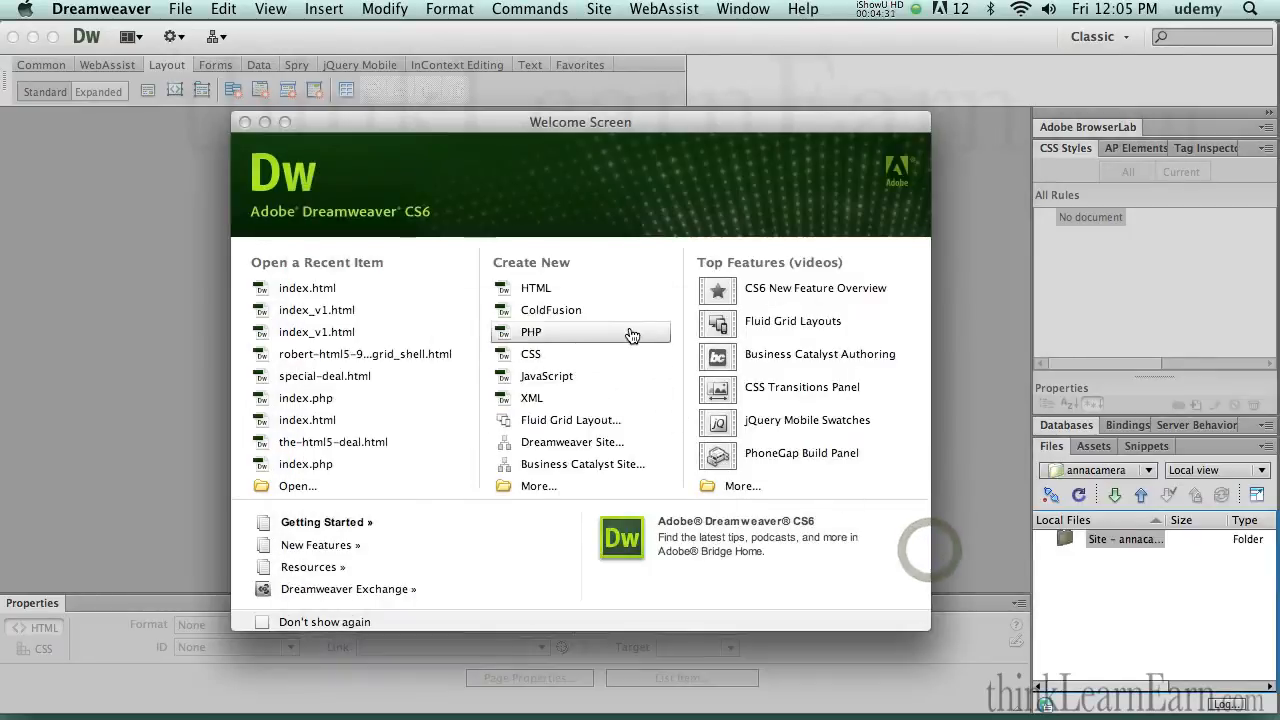
drag(596, 130, 612, 127)
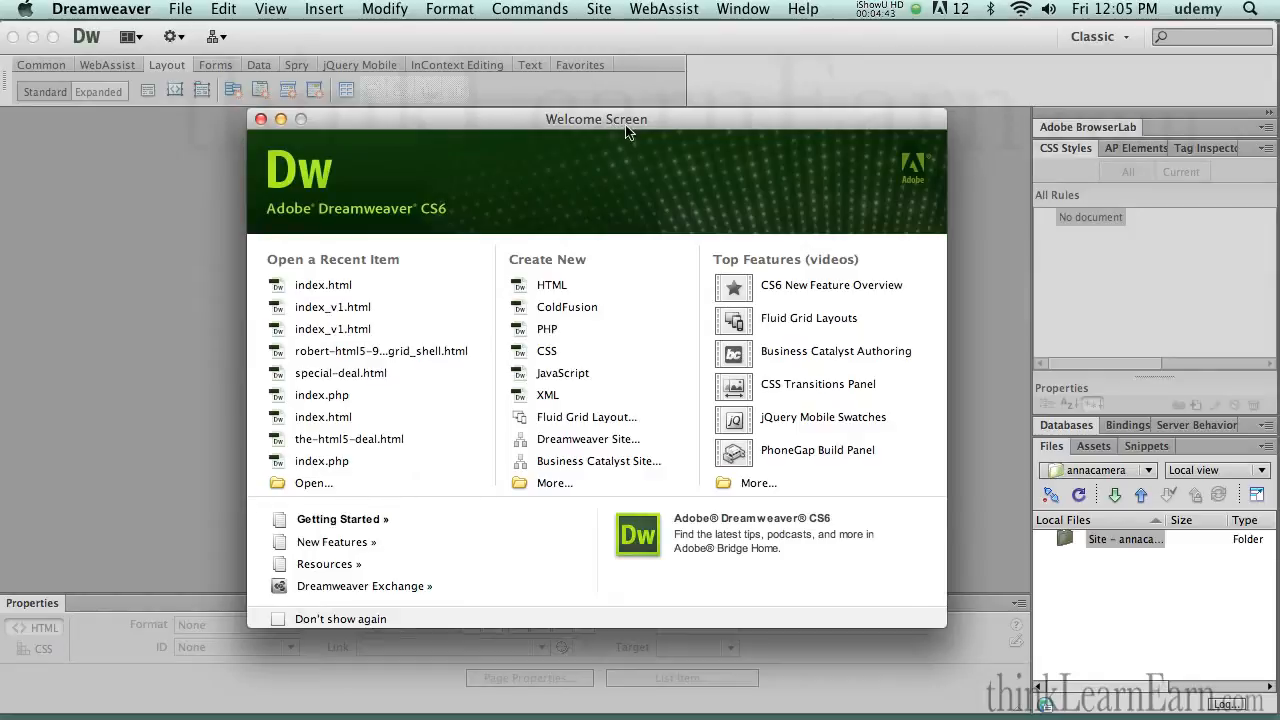
click(1122, 37)
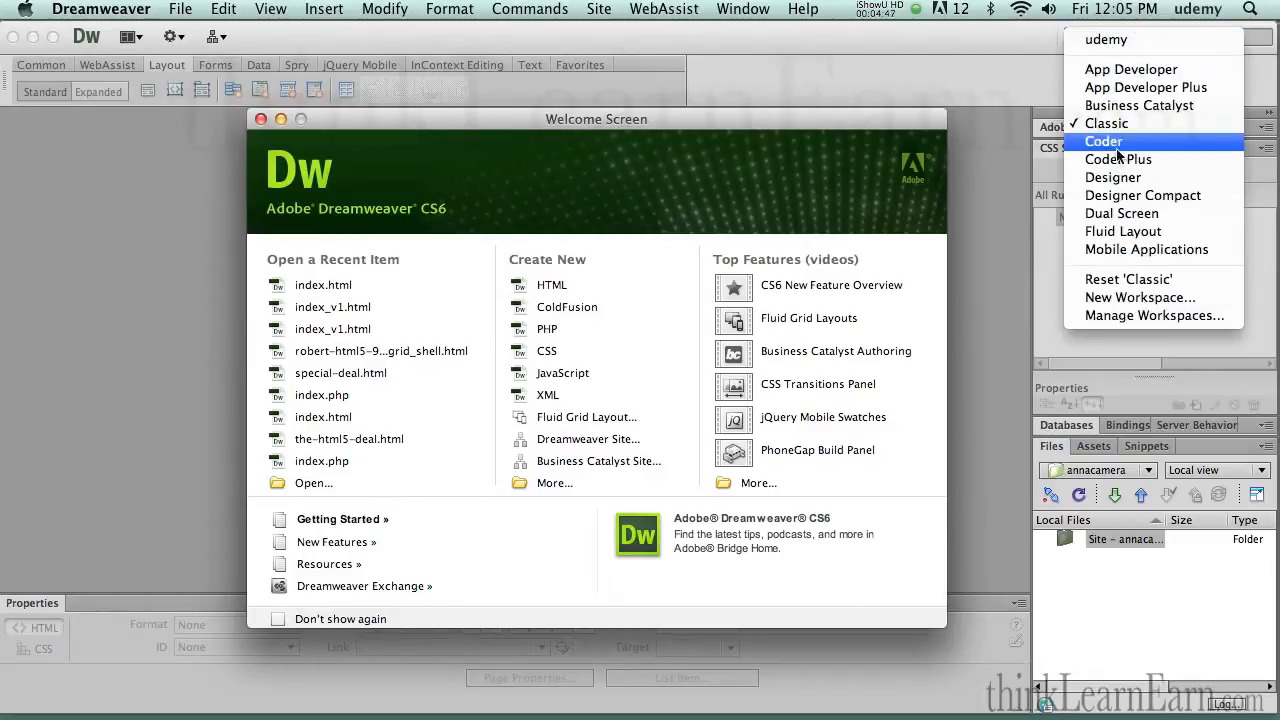
click(1122, 279)
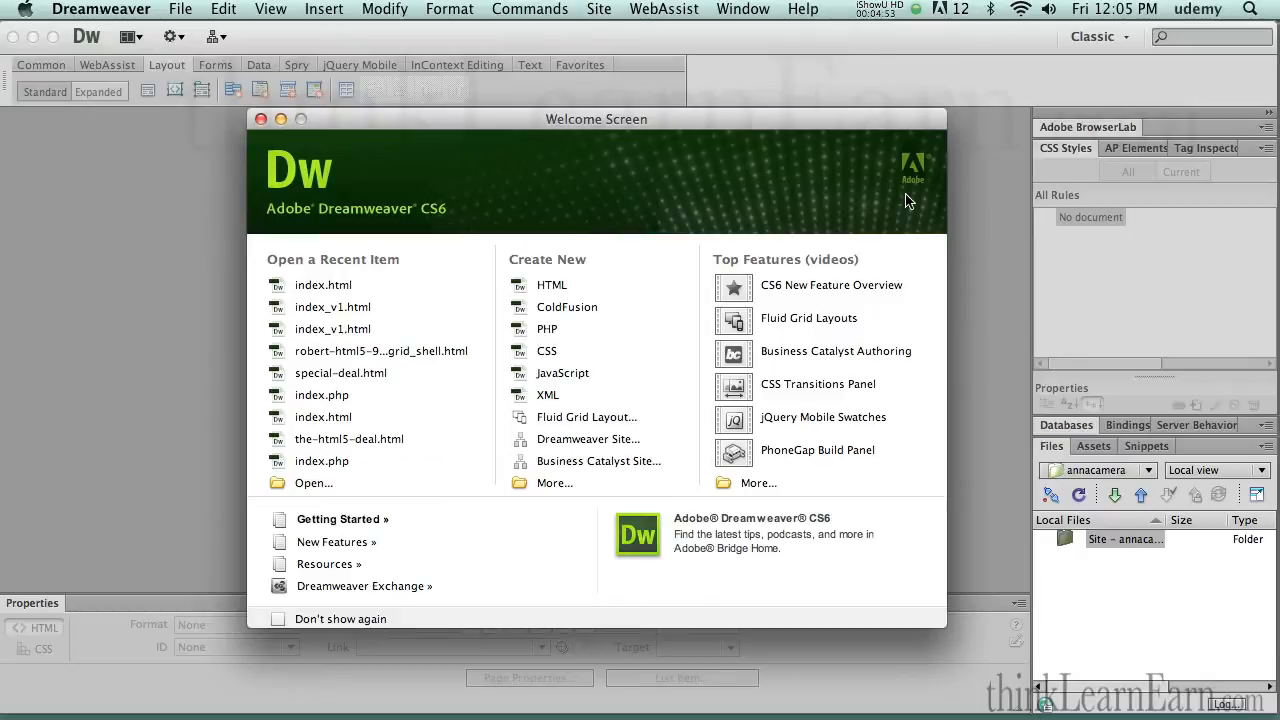
click(1103, 38)
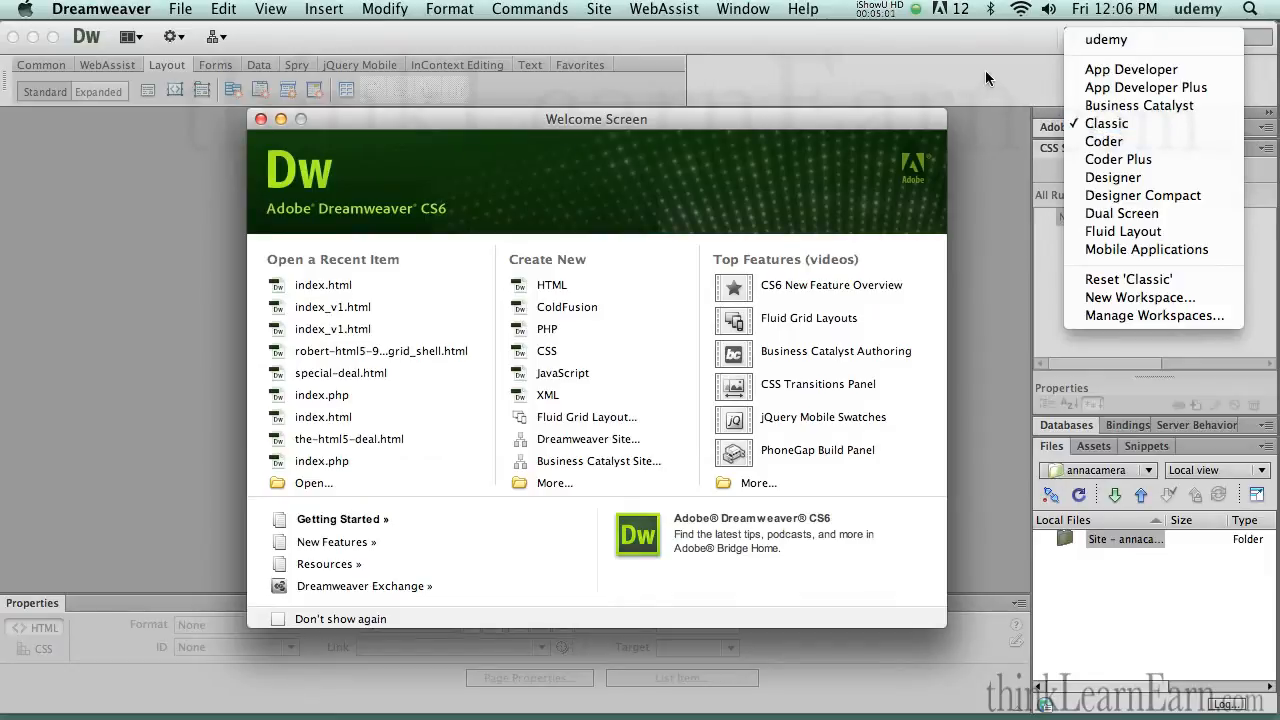
click(1135, 279)
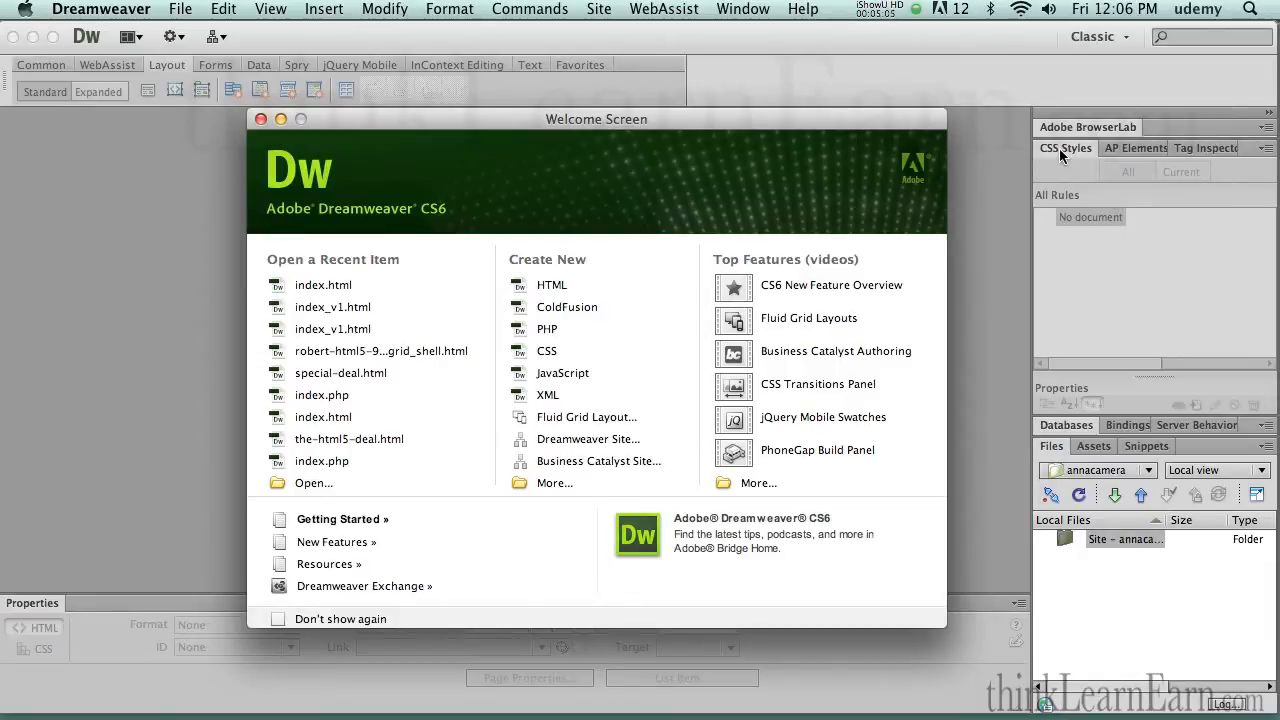
Float the CSS Styles panel at top right, closing the right dock and the Files panel
drag(1060, 148, 820, 138)
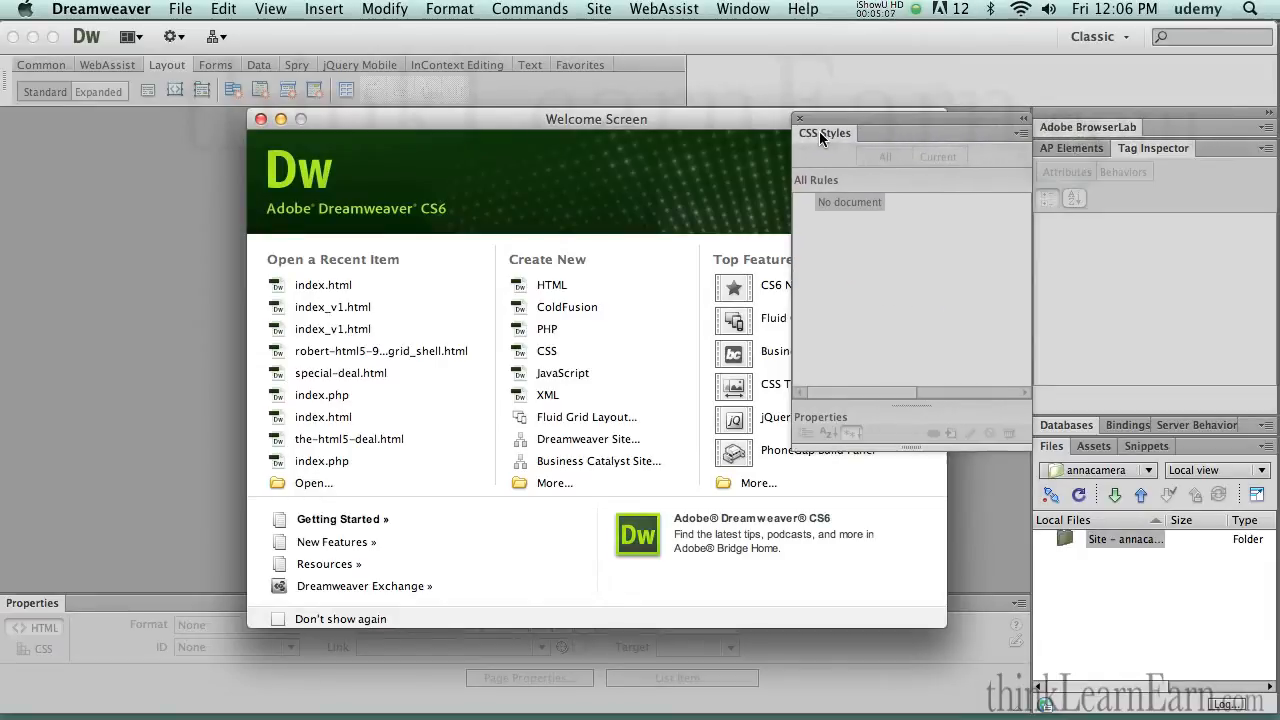
drag(1053, 447, 640, 388)
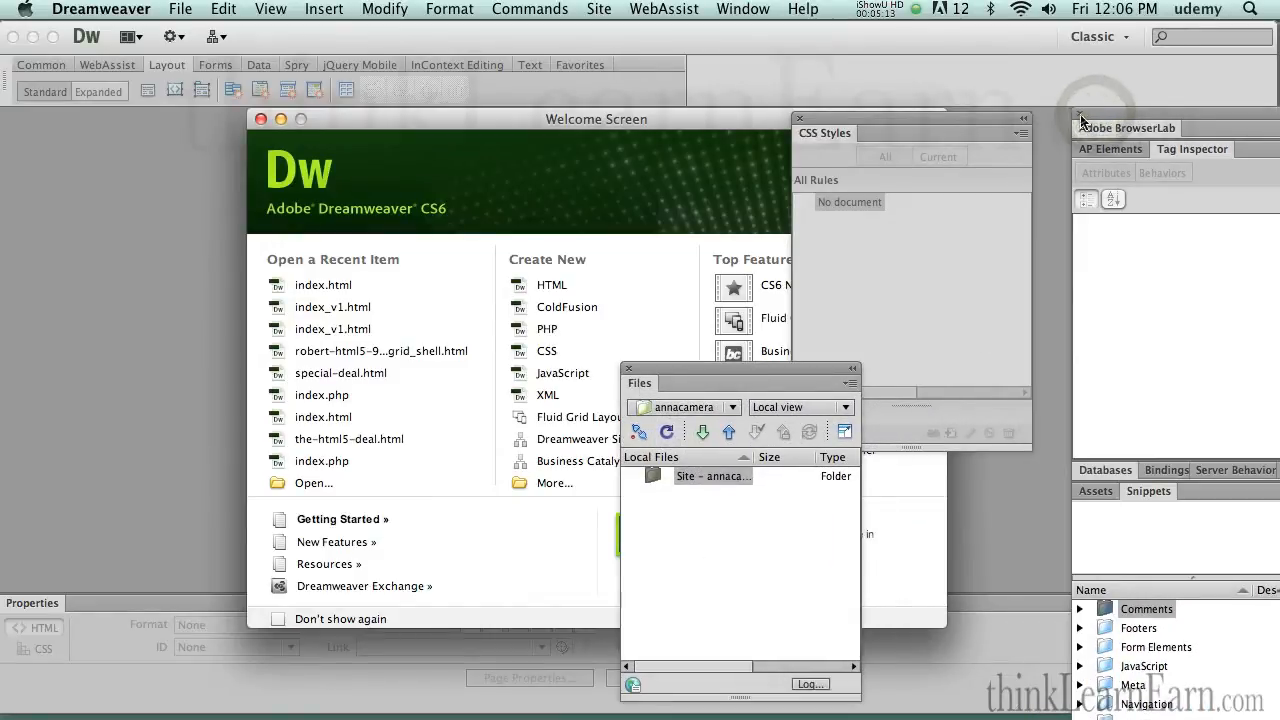
click(1081, 119)
drag(964, 121, 1172, 82)
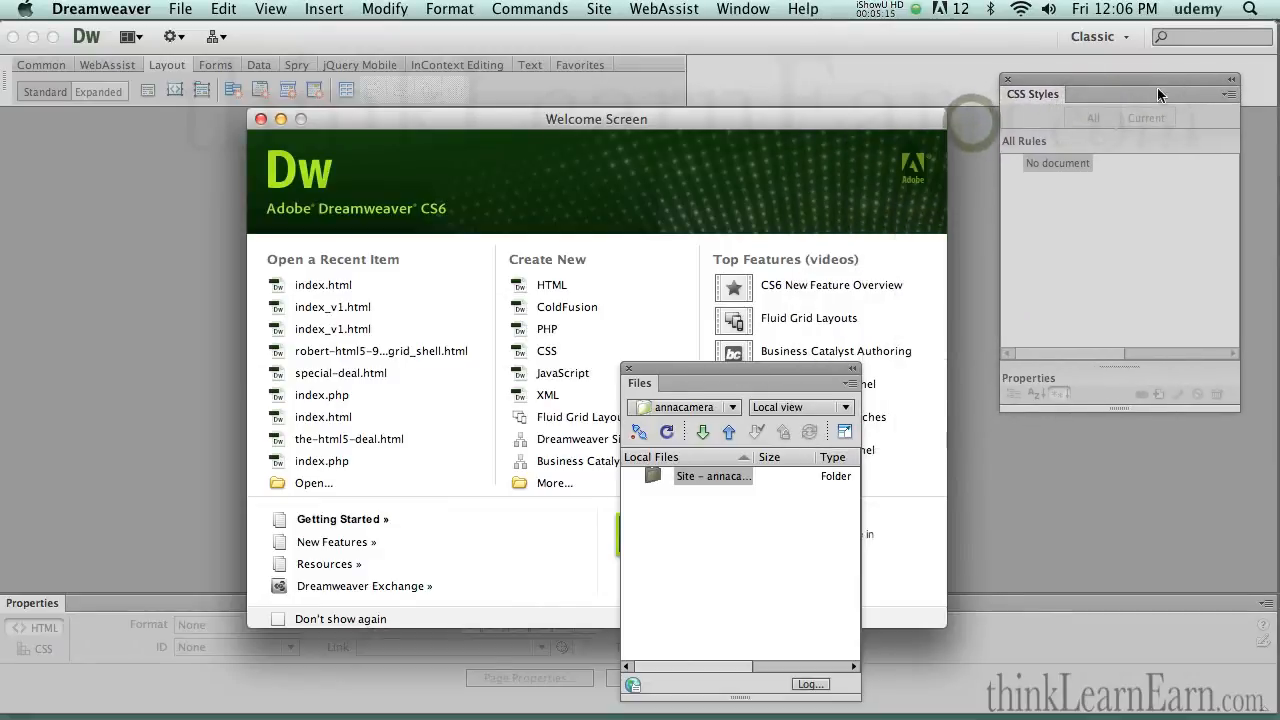
drag(775, 365, 668, 263)
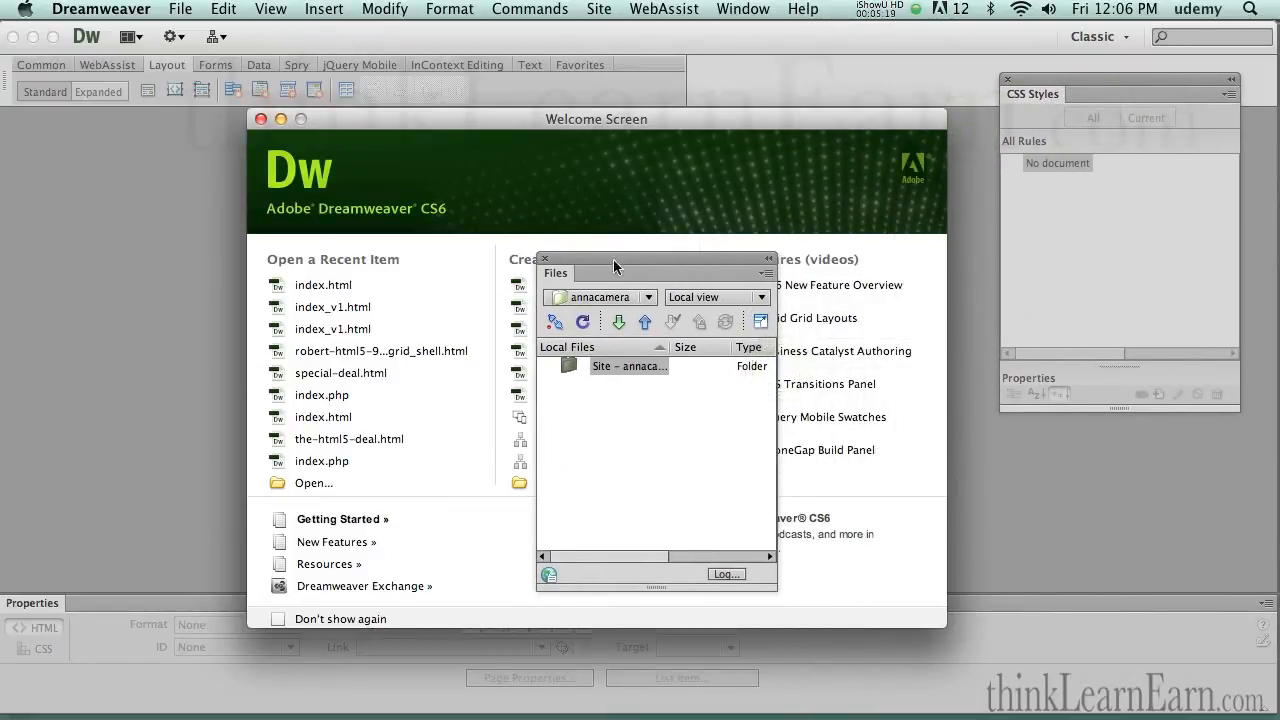
click(544, 258)
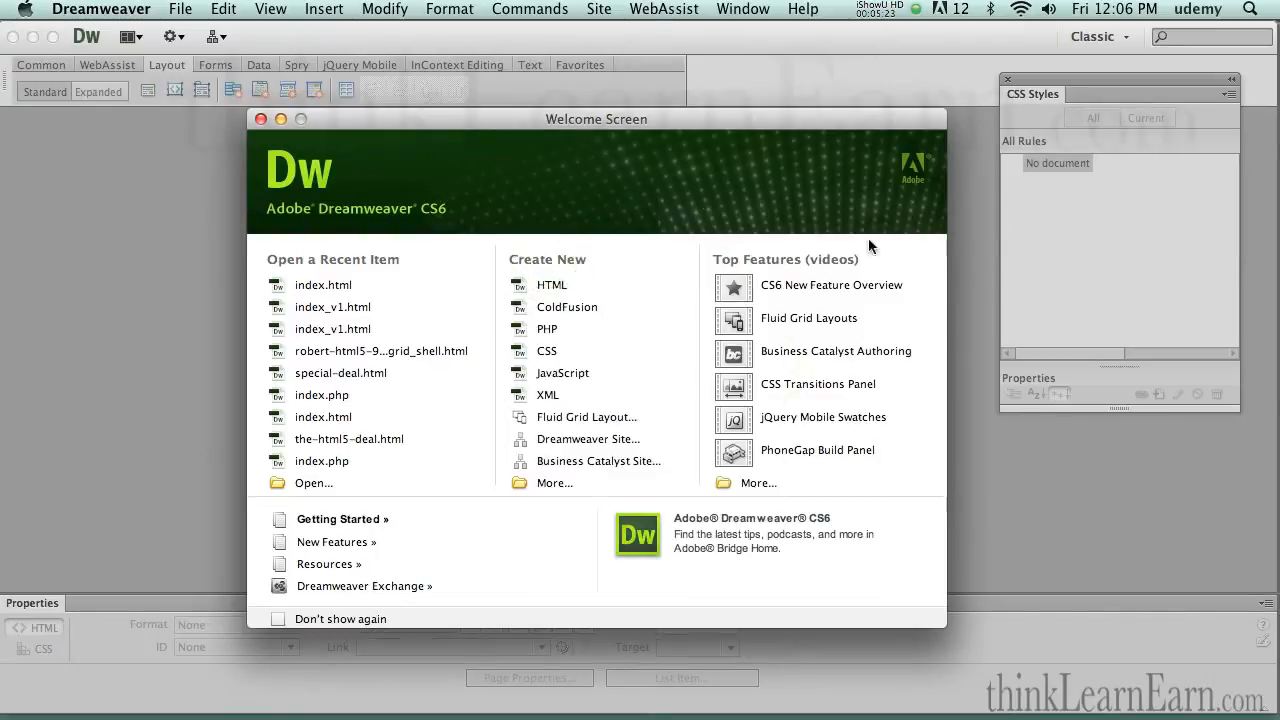
Show the Files panel, expand it to local/remote view, and toggle it with Cmd+Shift+F
click(743, 10)
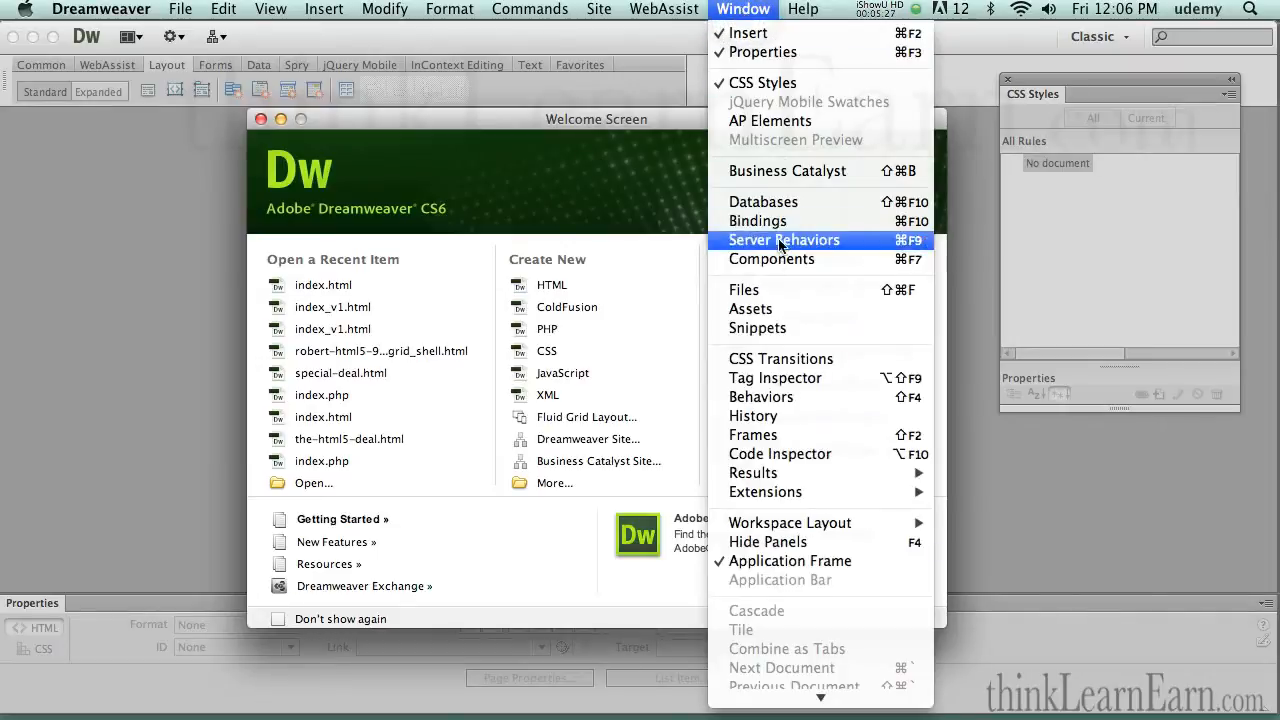
click(905, 290)
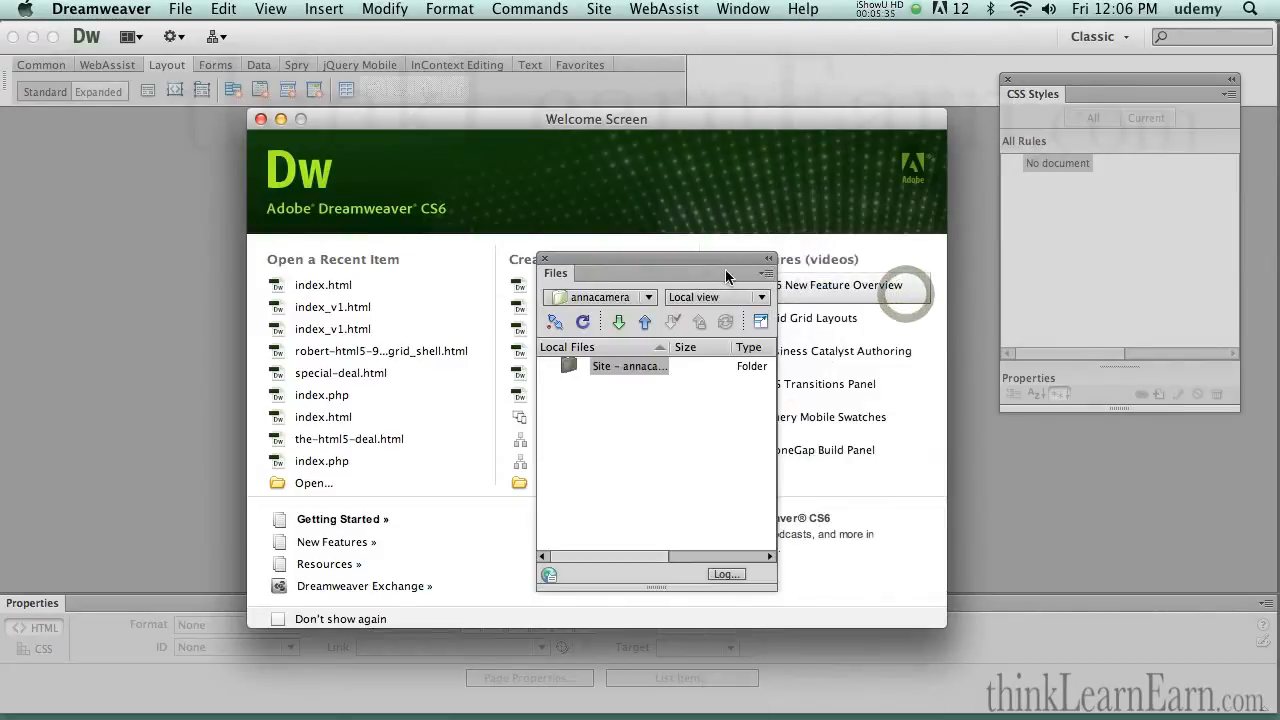
click(761, 322)
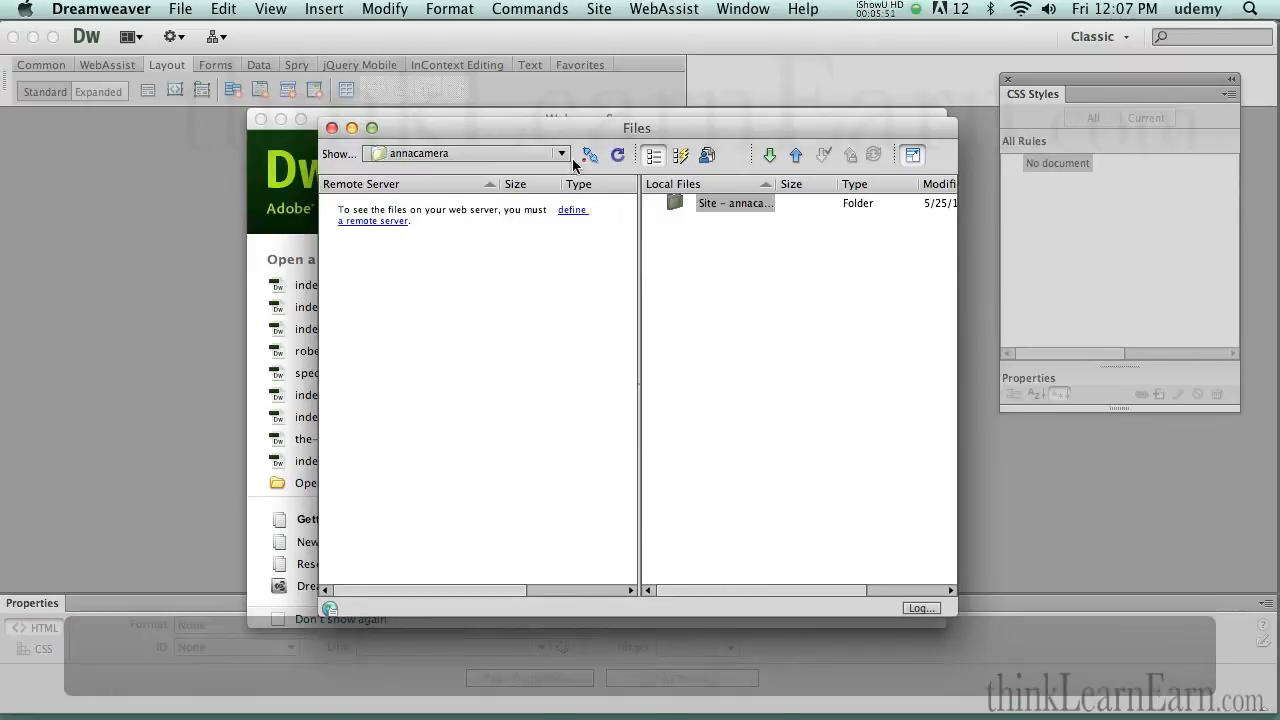
click(742, 10)
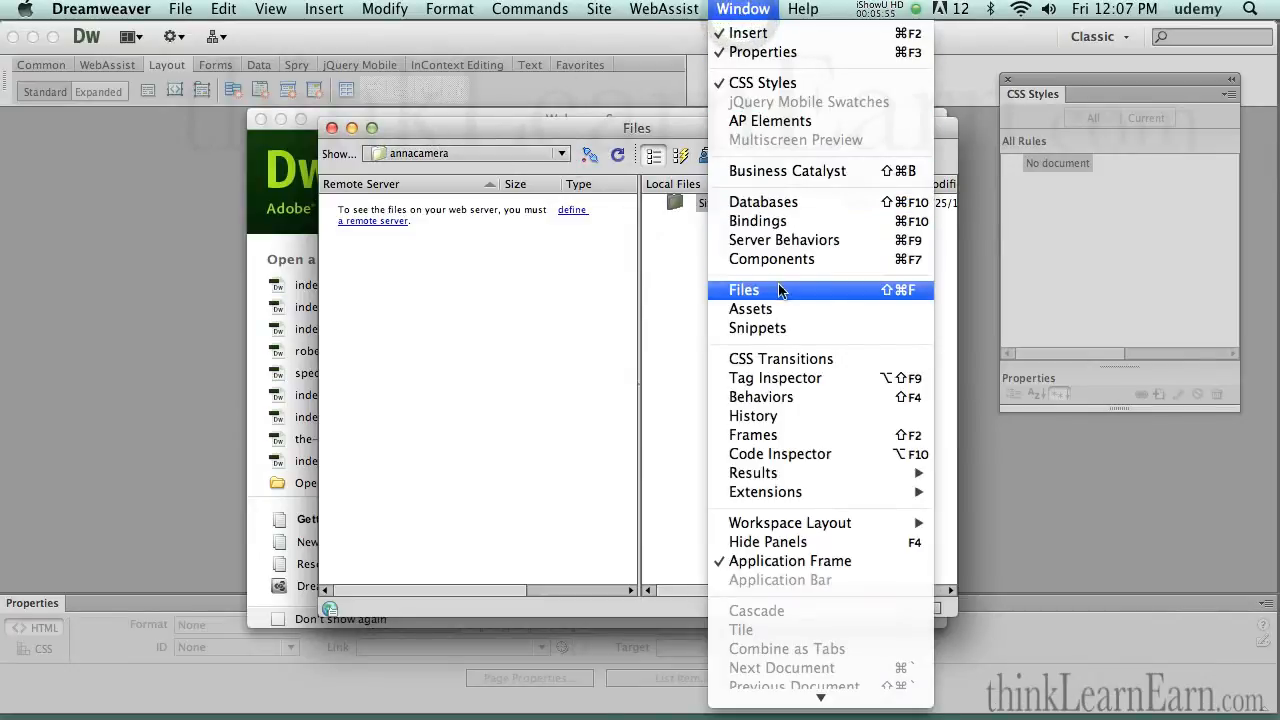
click(900, 298)
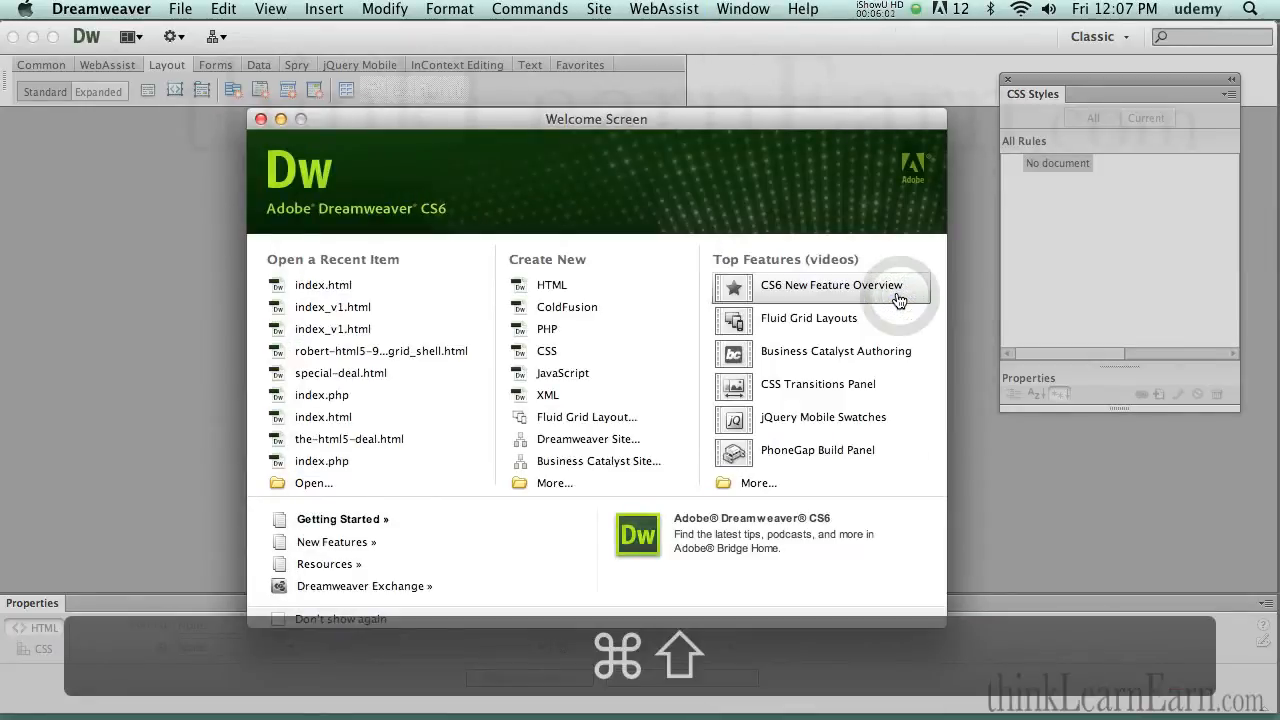
key(super+shift+f)
key(super+shift+f)
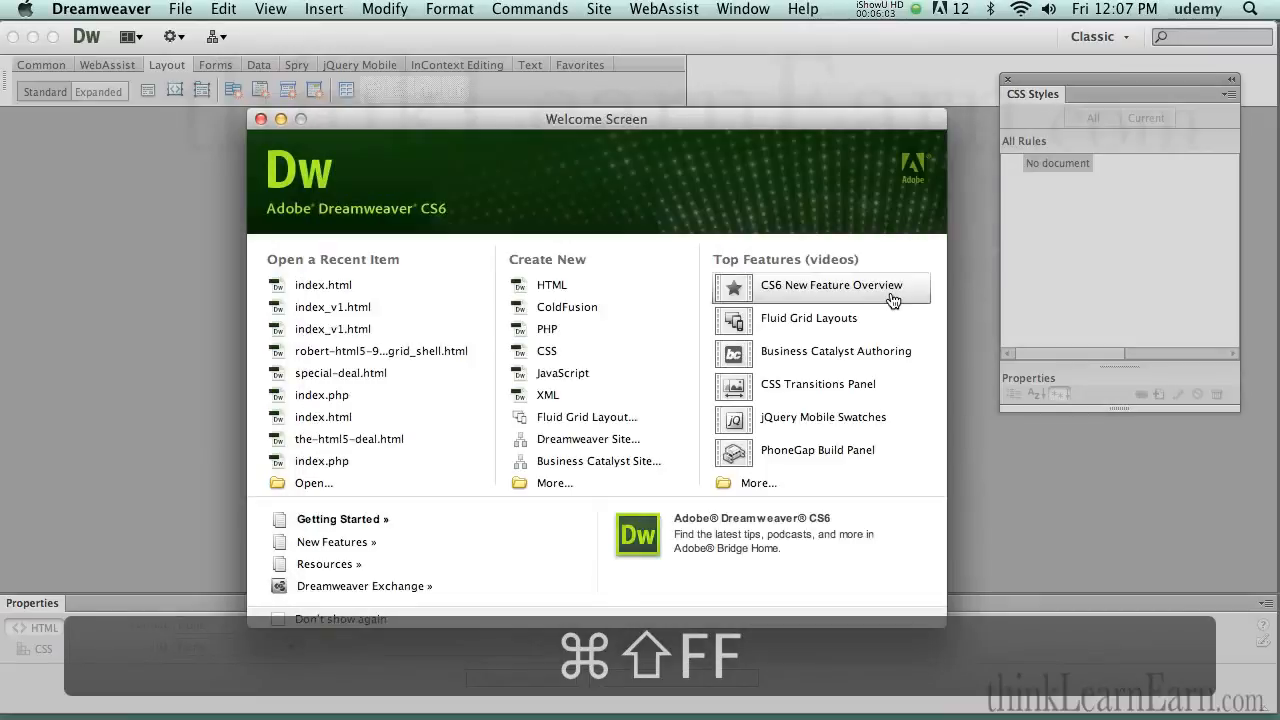
key(super+shift+f)
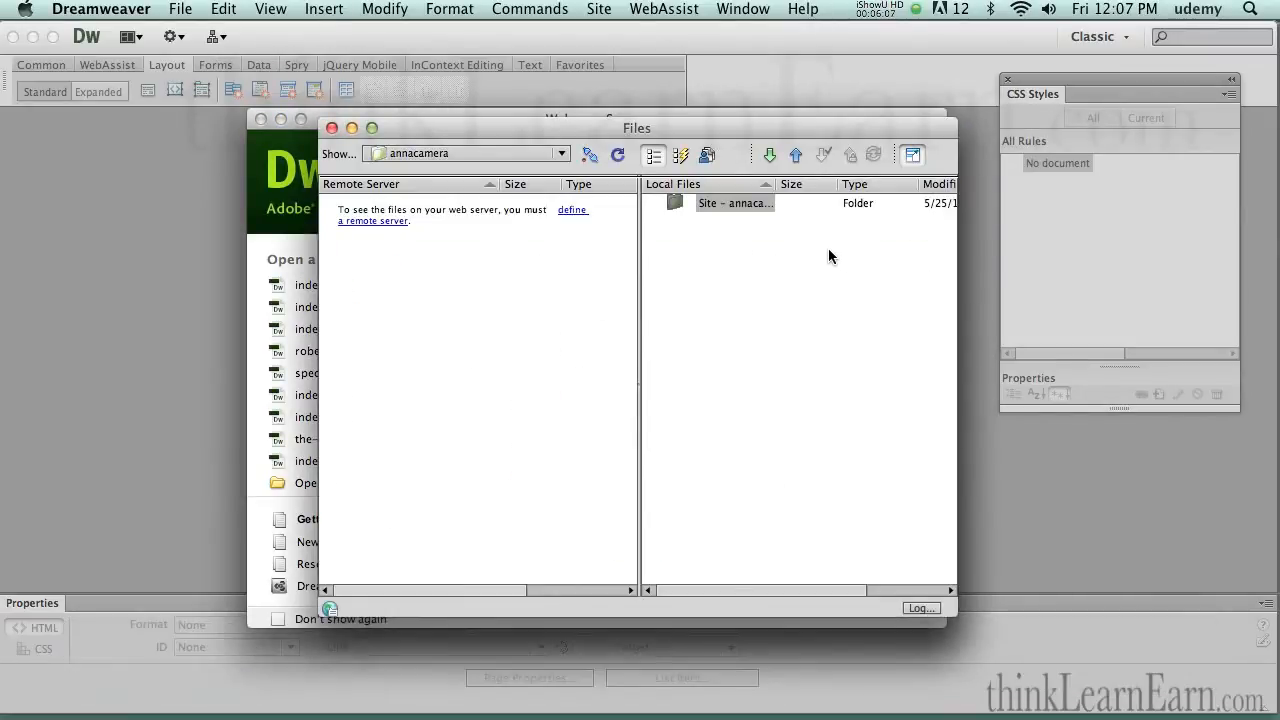
Reopen the annacamera site setup through Manage Sites and go to its Servers category
click(543, 158)
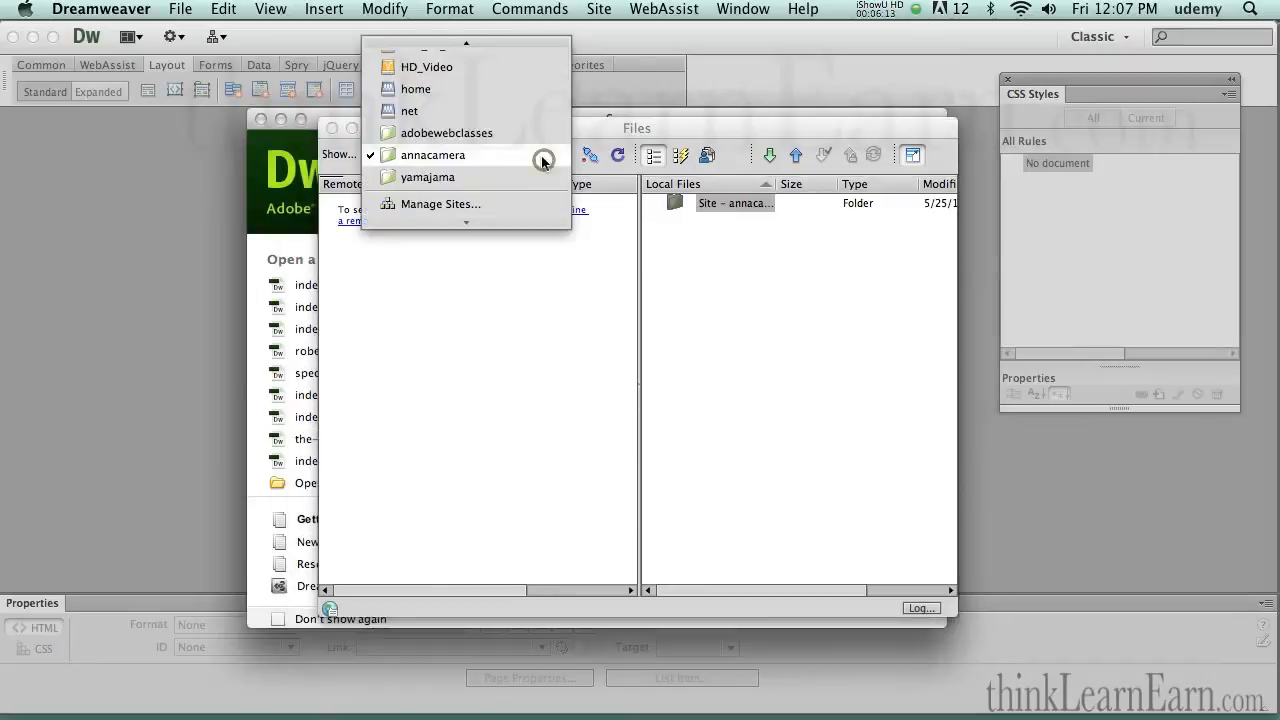
click(543, 158)
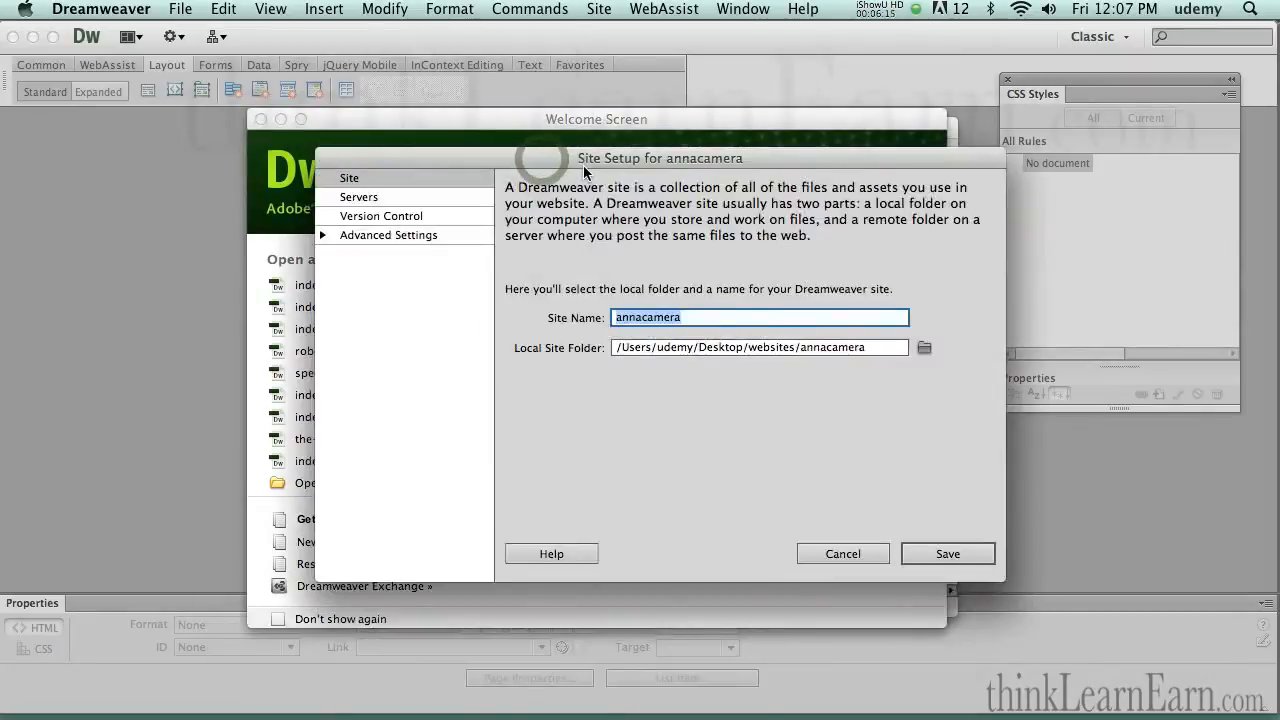
click(838, 556)
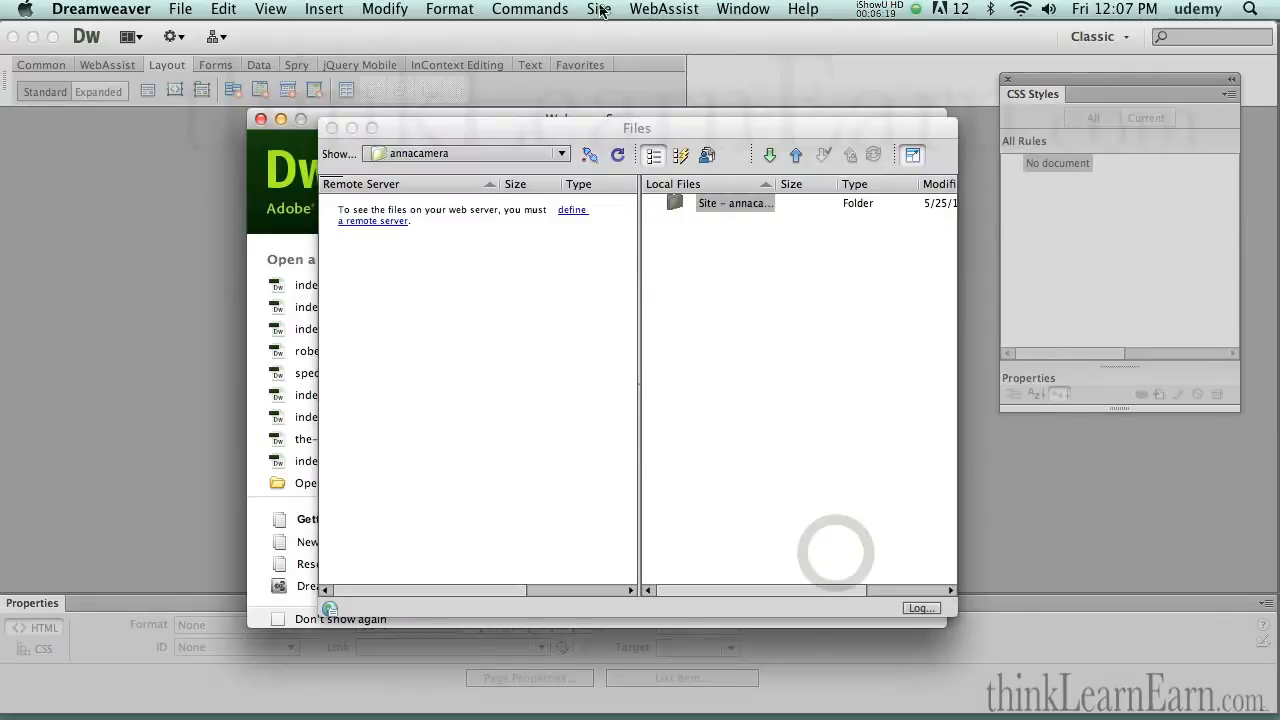
click(599, 9)
click(608, 71)
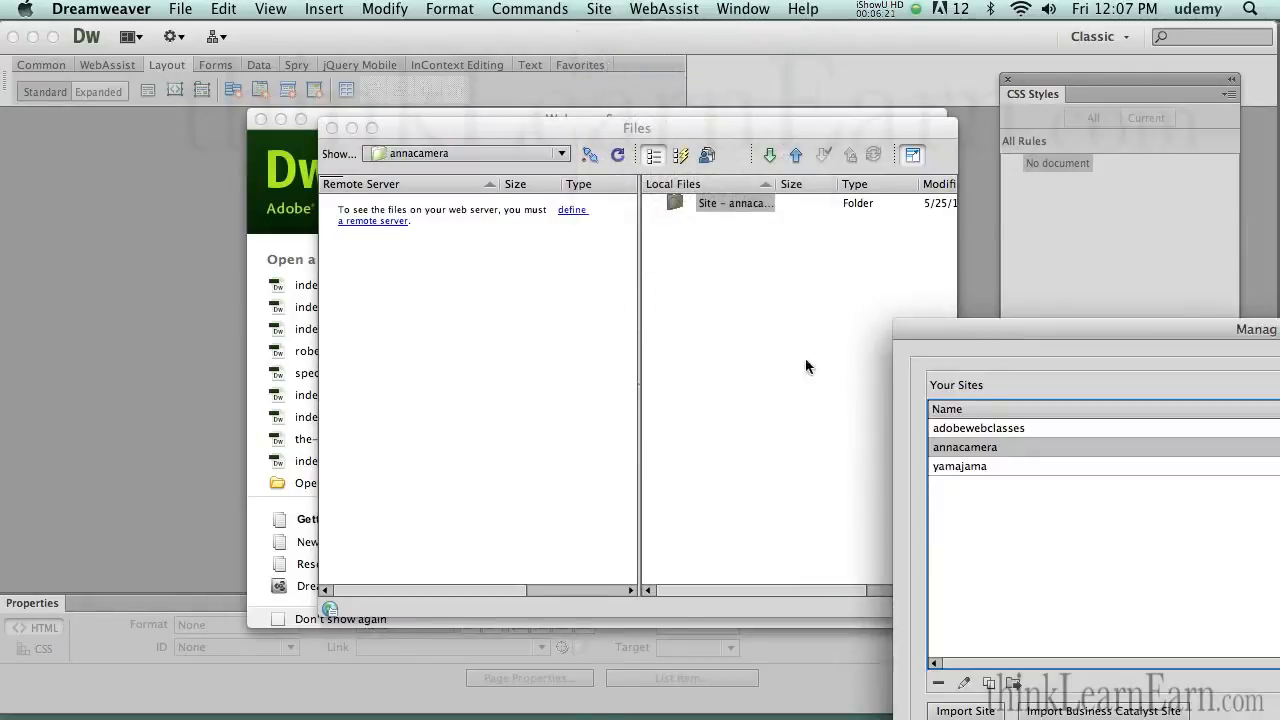
double_click(943, 445)
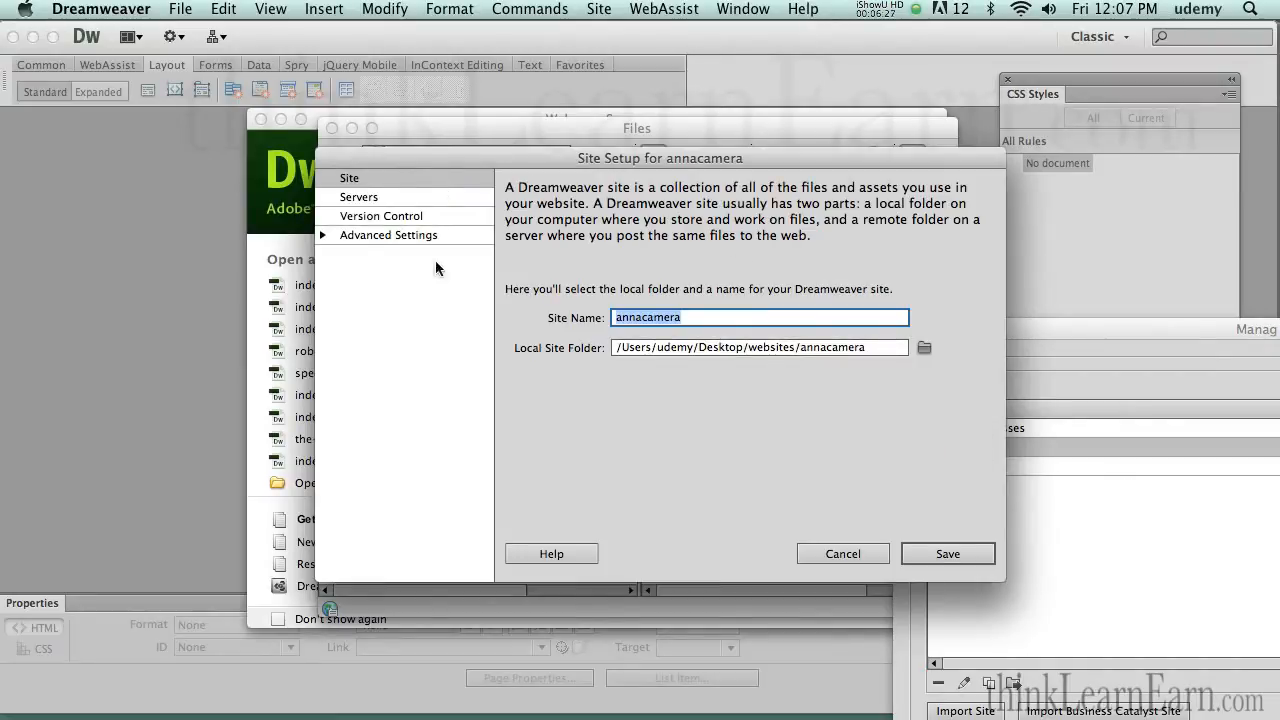
click(359, 199)
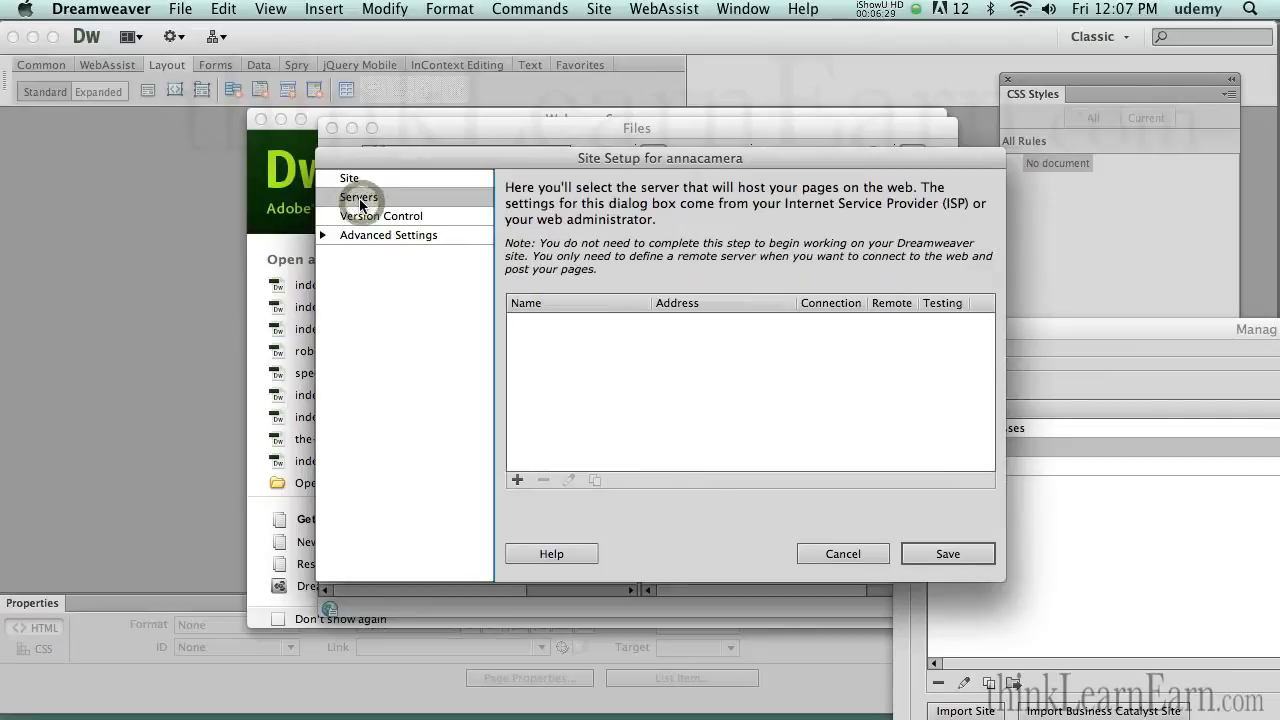
Add a server named annacamera with FTP address annacamera.com
click(518, 481)
click(517, 481)
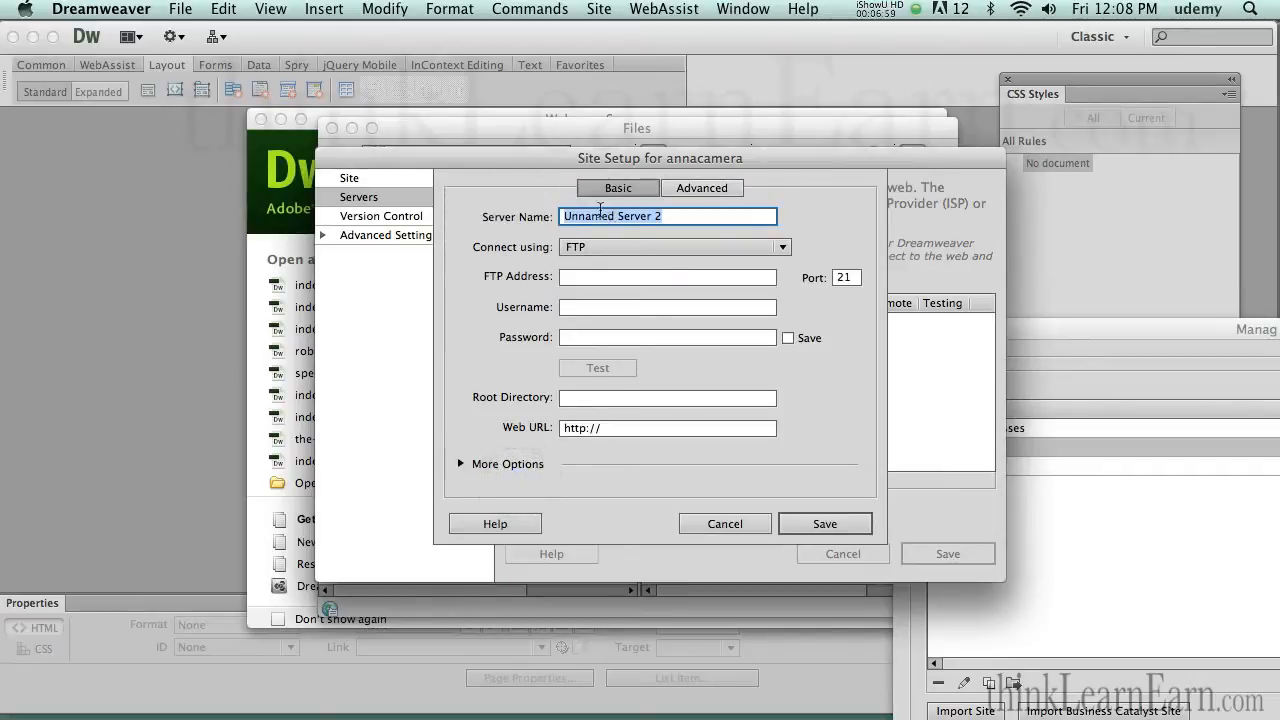
key(super+v)
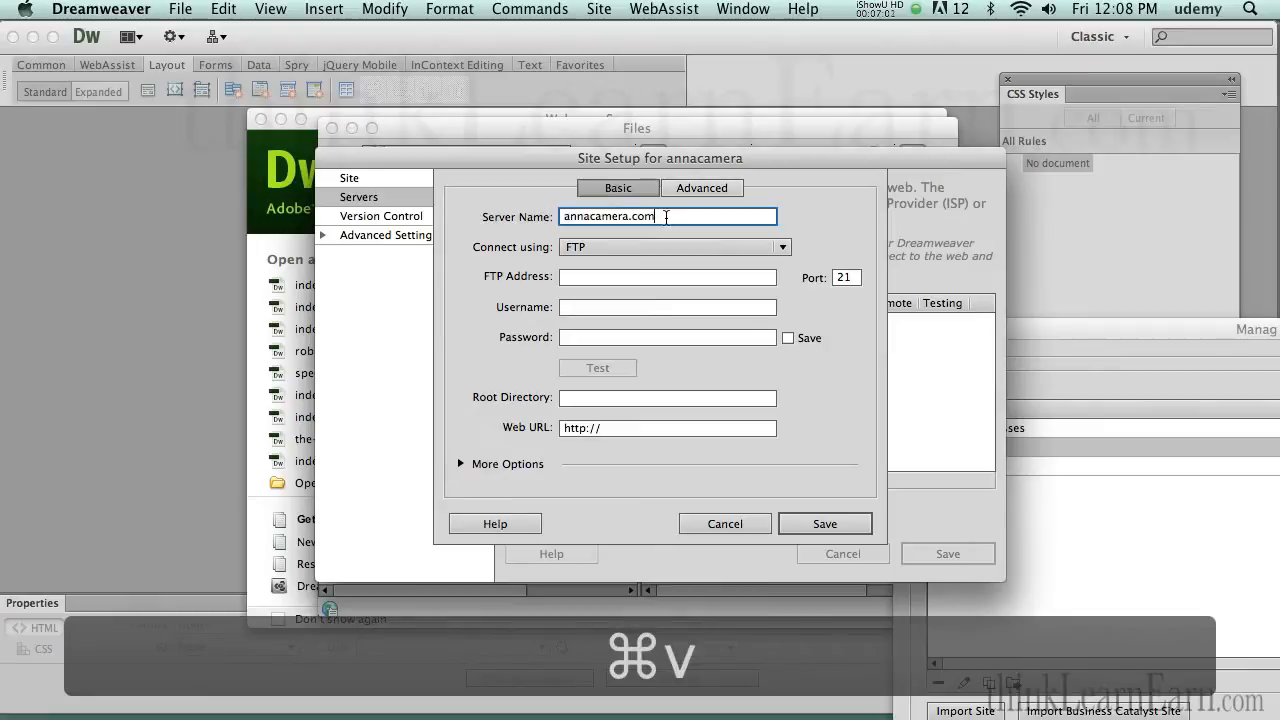
key(BackSpace)
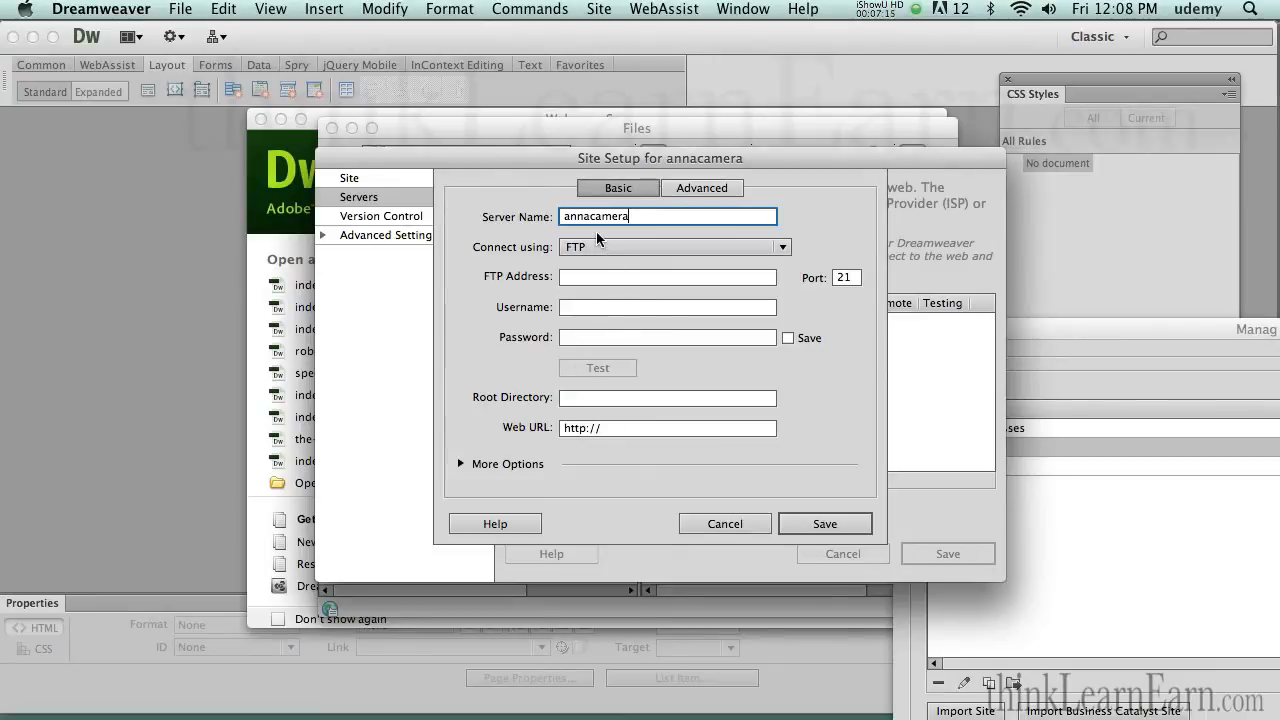
click(587, 278)
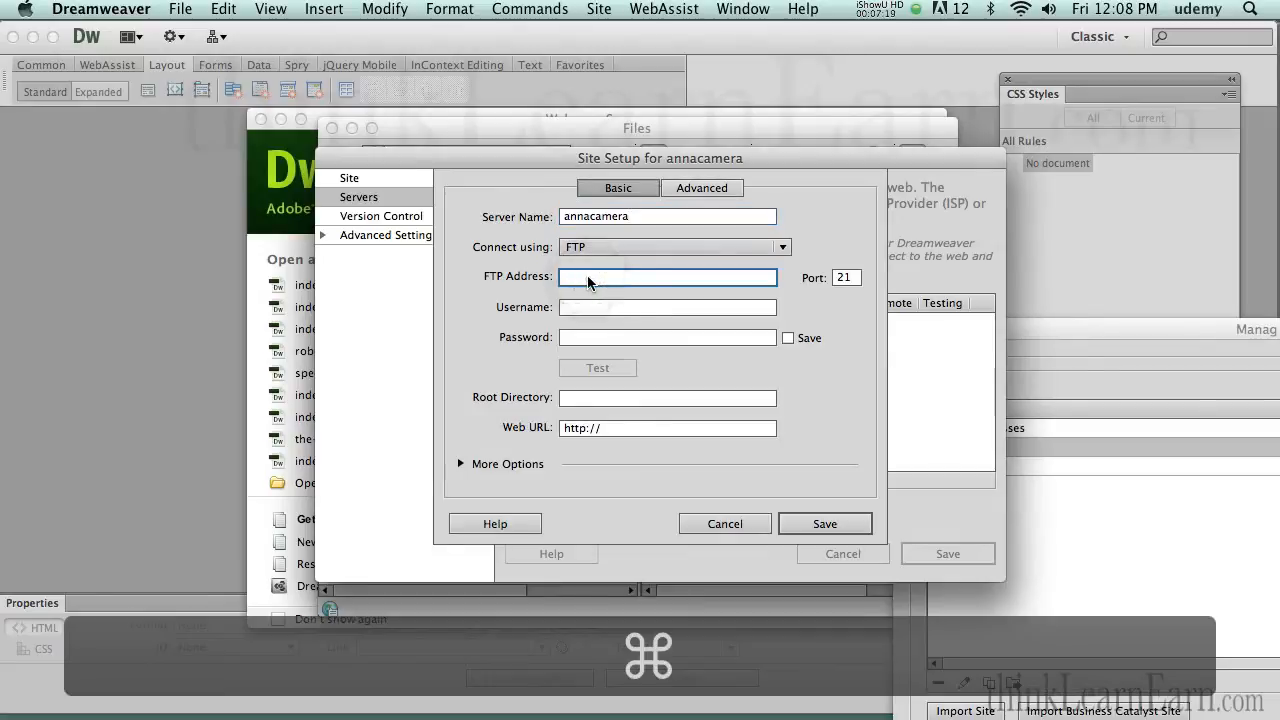
text(annacamera.com)
Enter the FTP account username, fixing a typo, and the account password
click(584, 308)
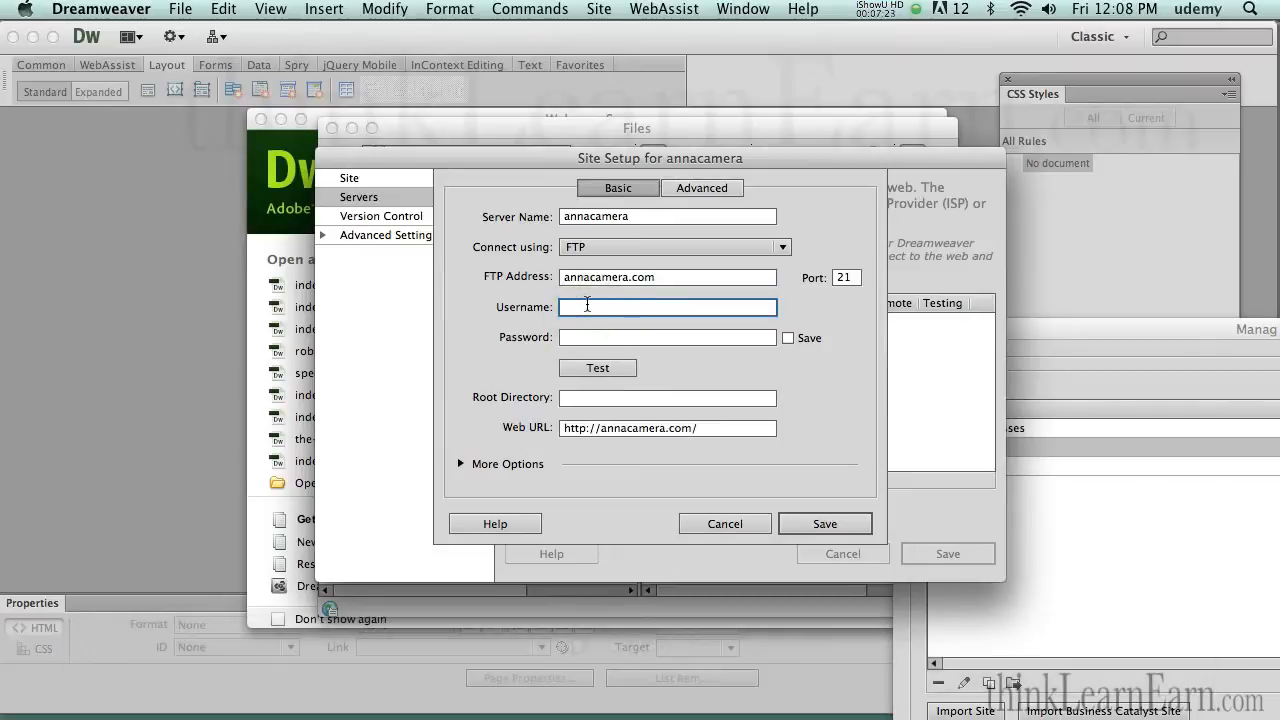
text(muusername)
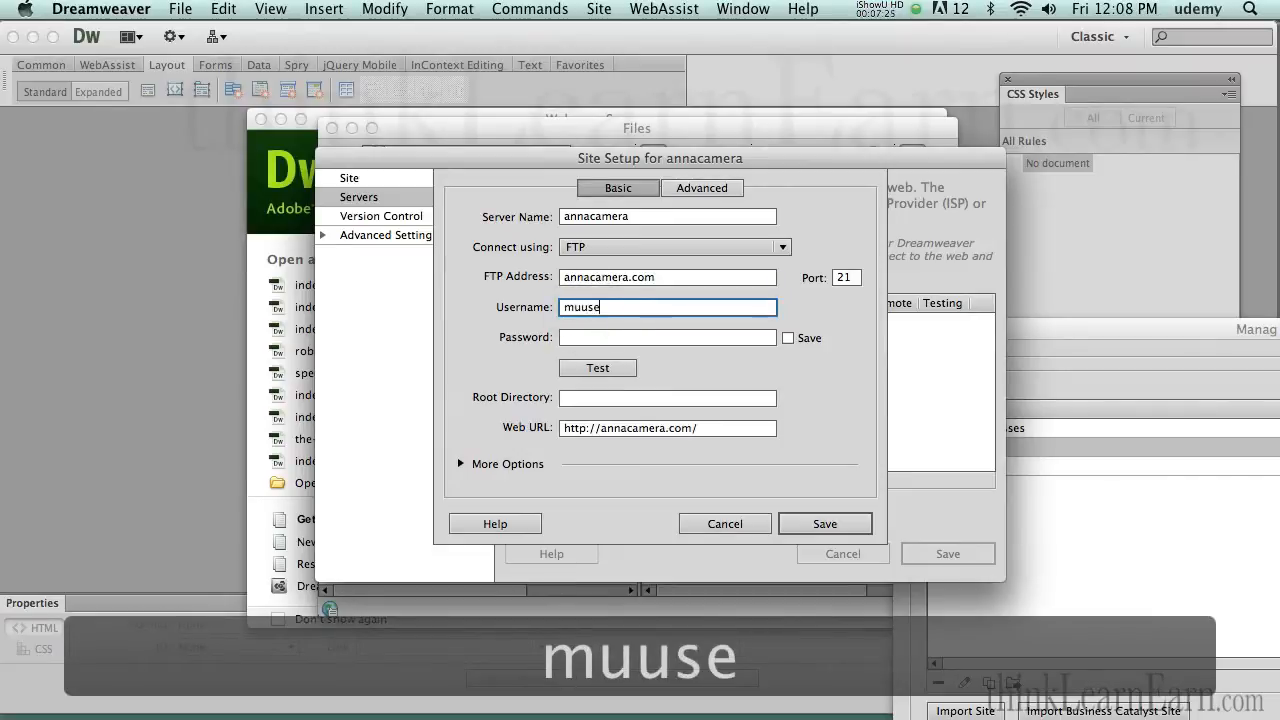
click(580, 310)
key(BackSpace)
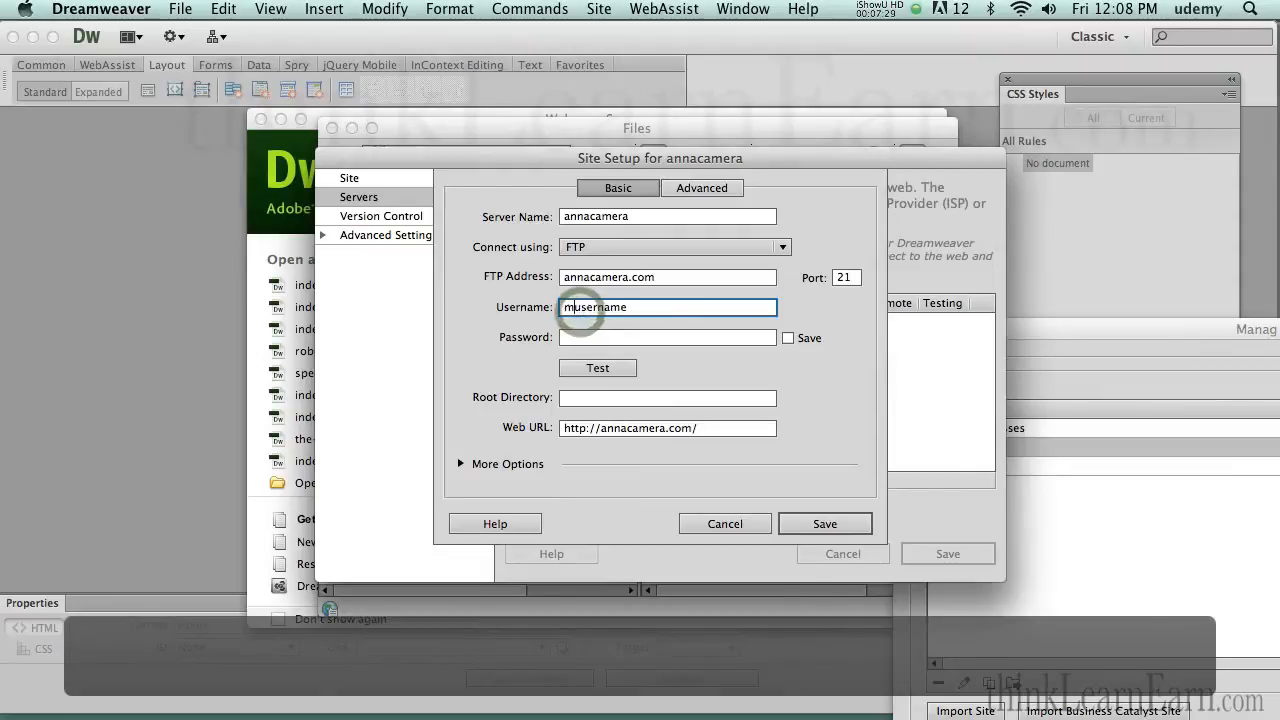
text(y)
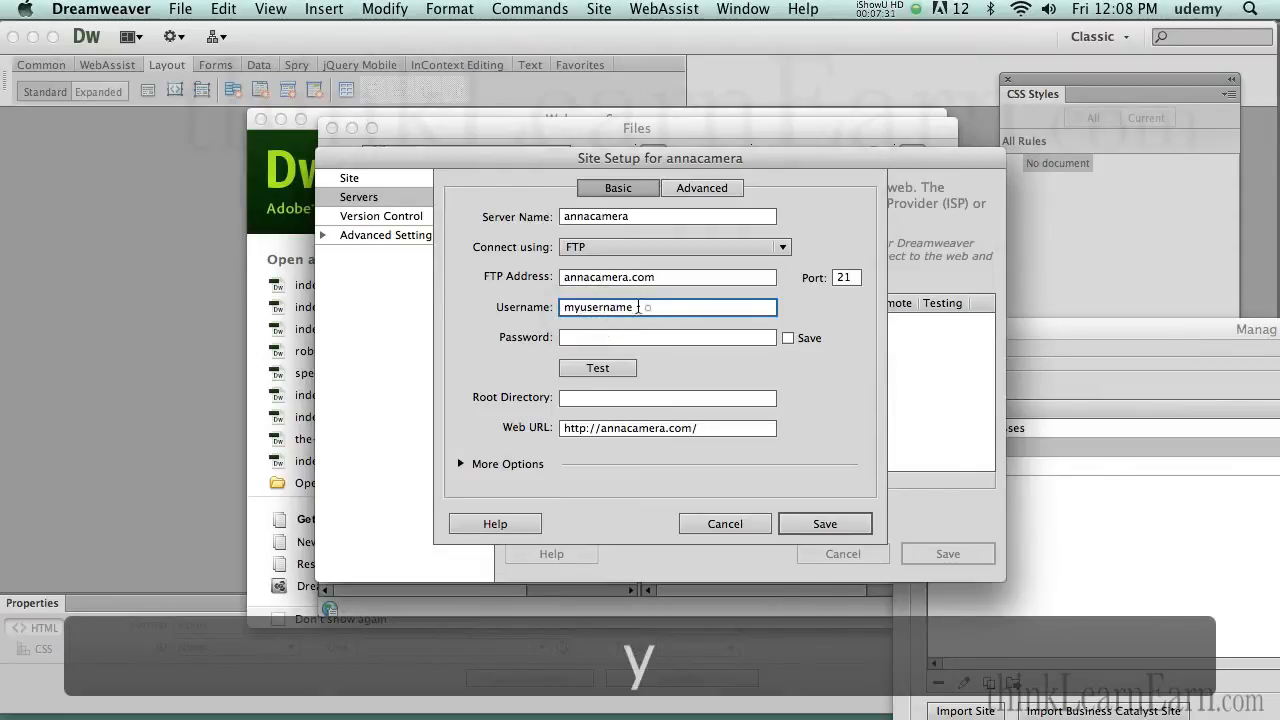
double_click(650, 306)
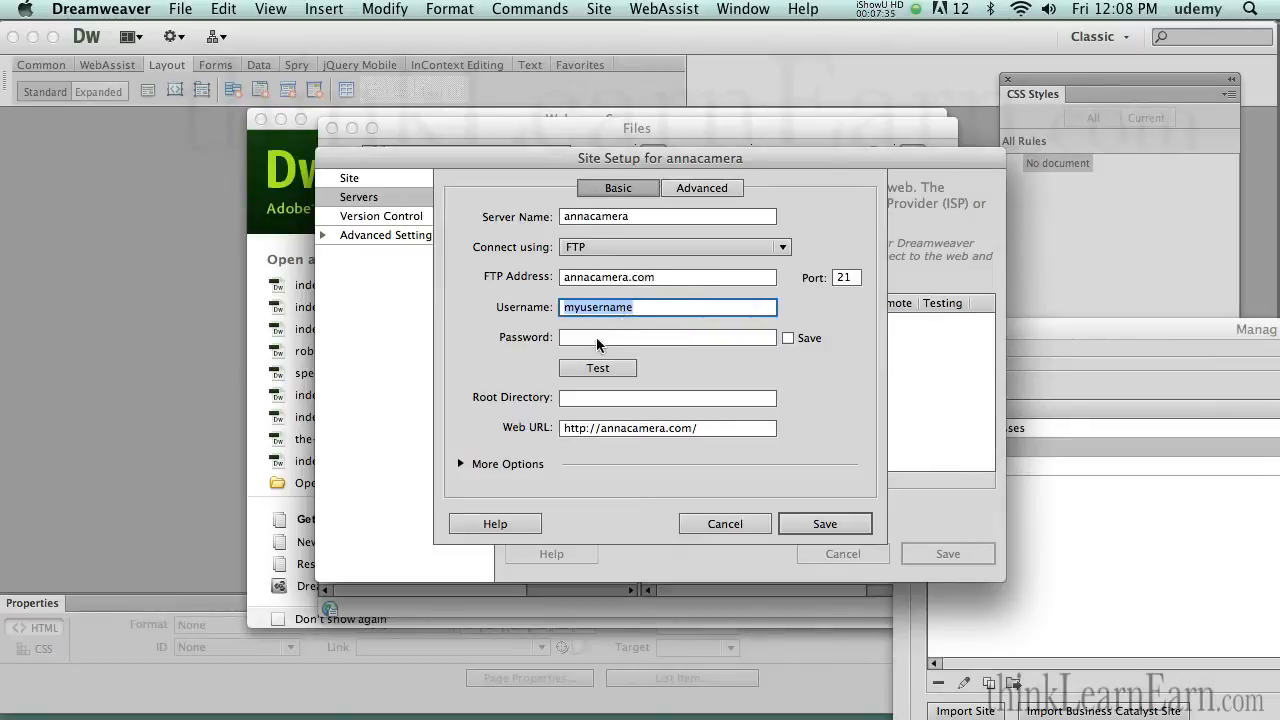
click(597, 338)
text(*********)
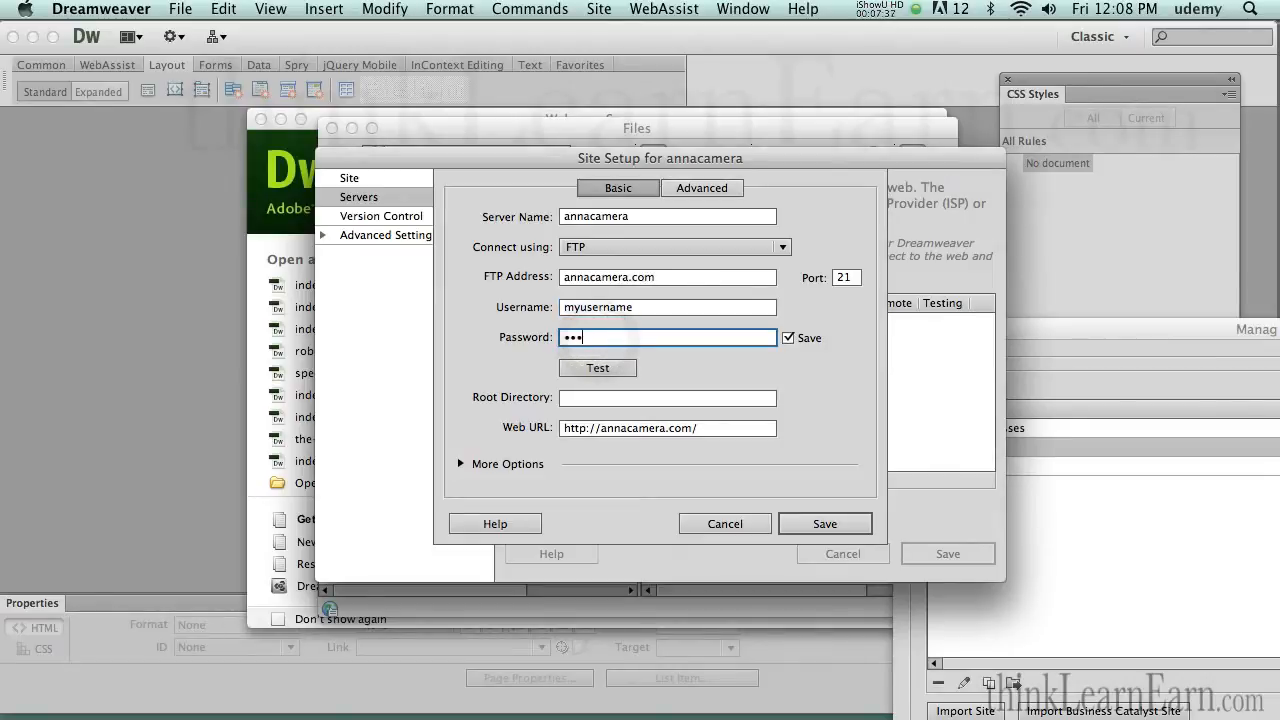
text(***)
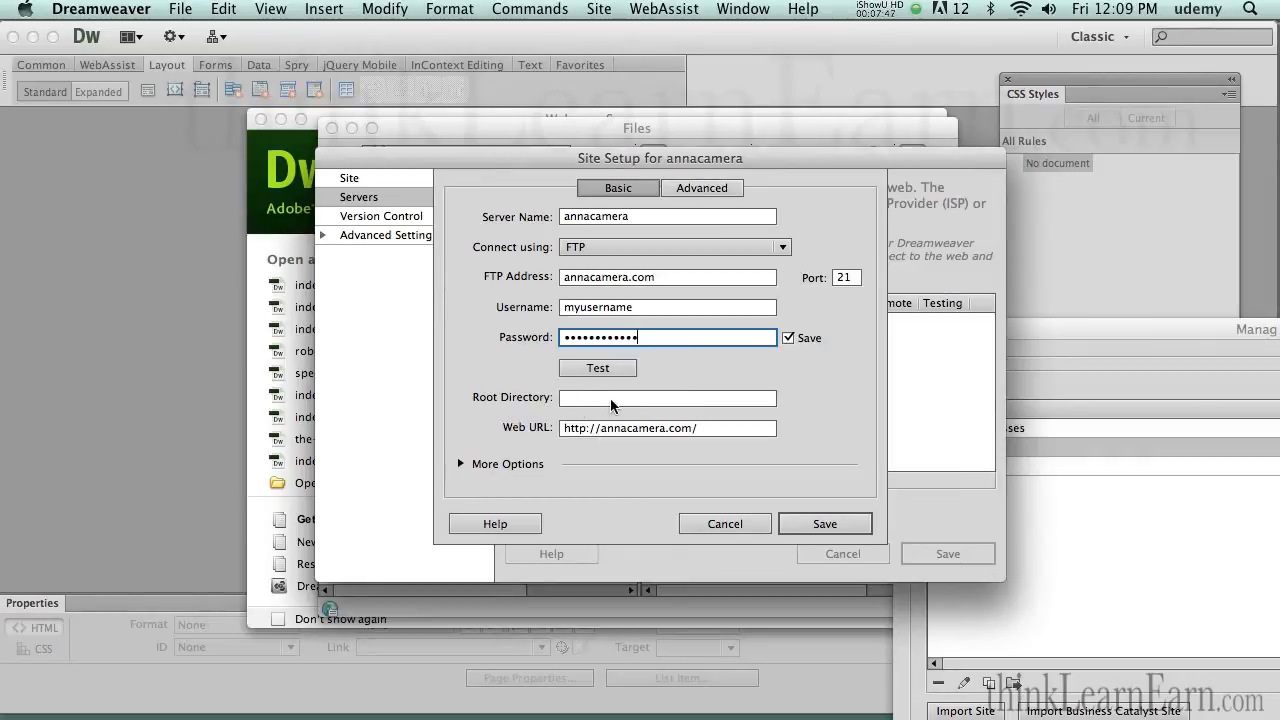
click(600, 429)
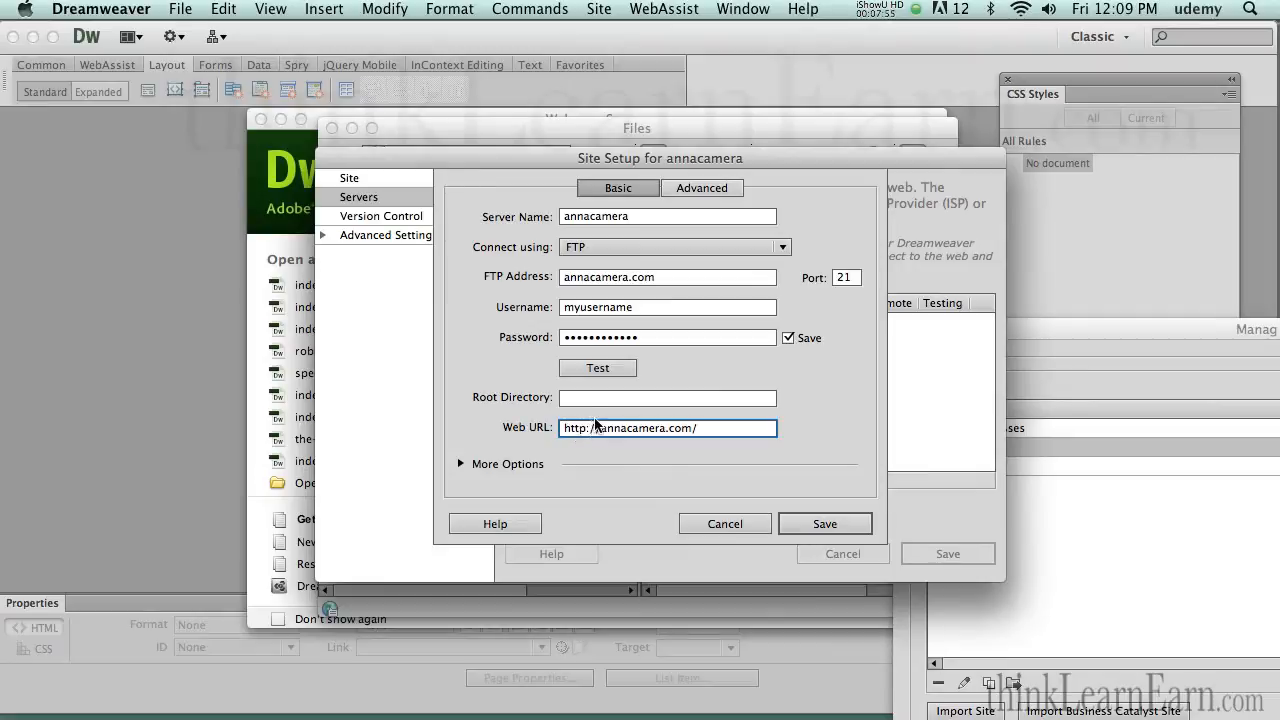
text(www)
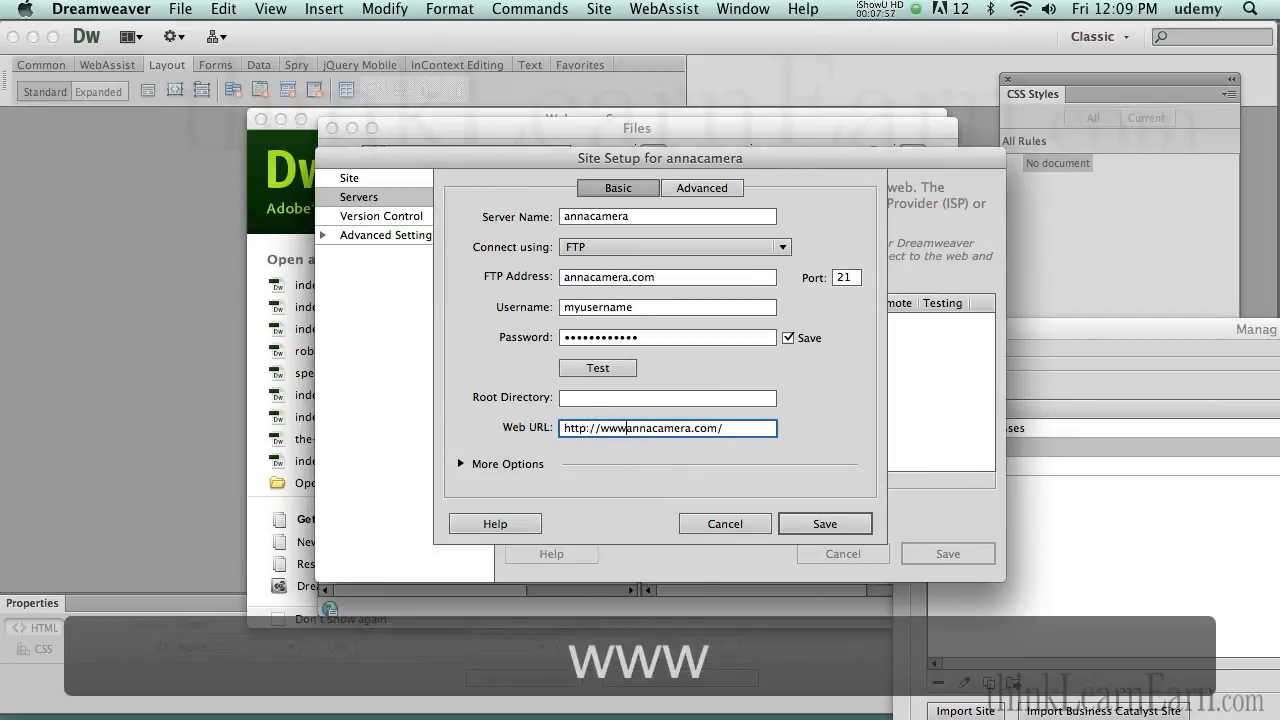
text(.)
click(636, 399)
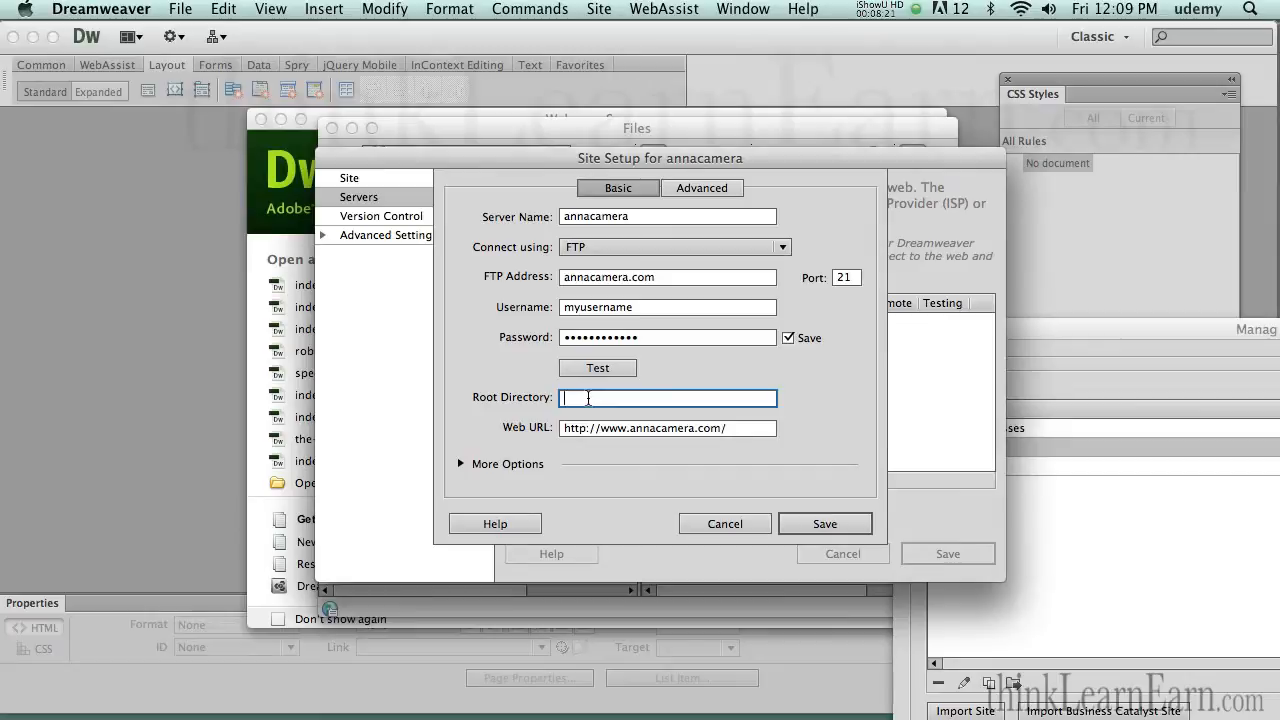
text(www)
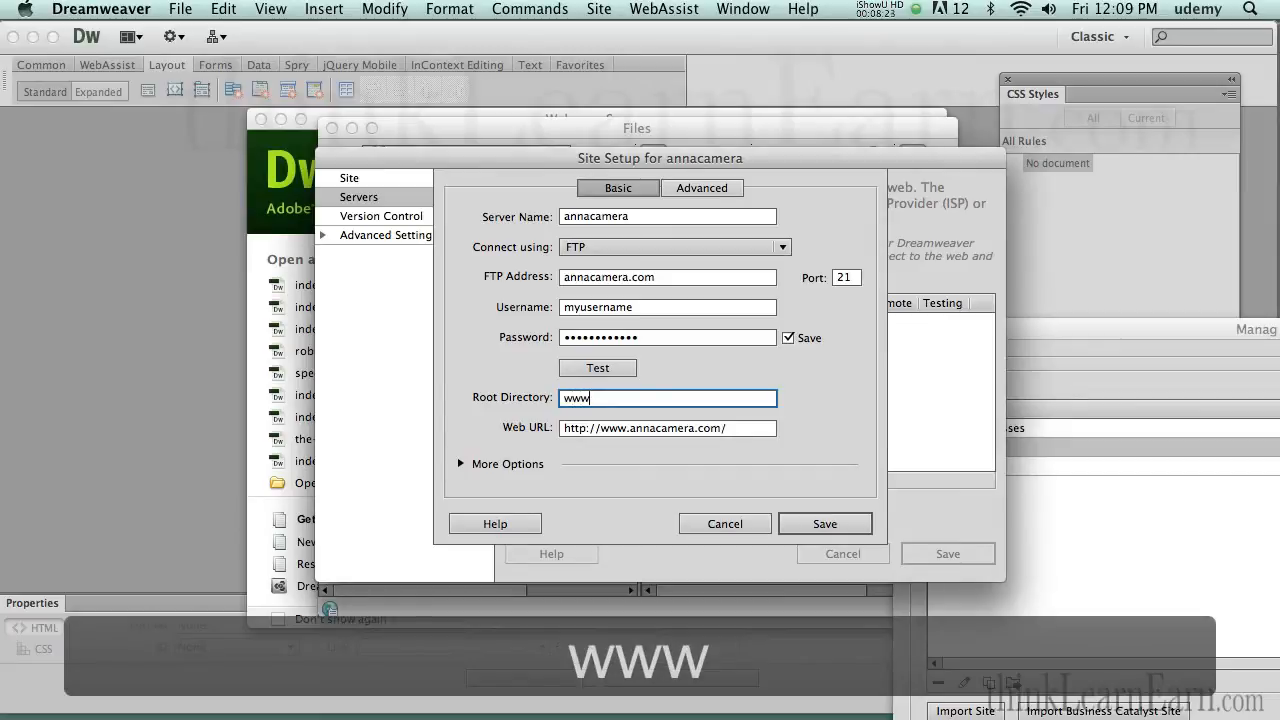
text(/)
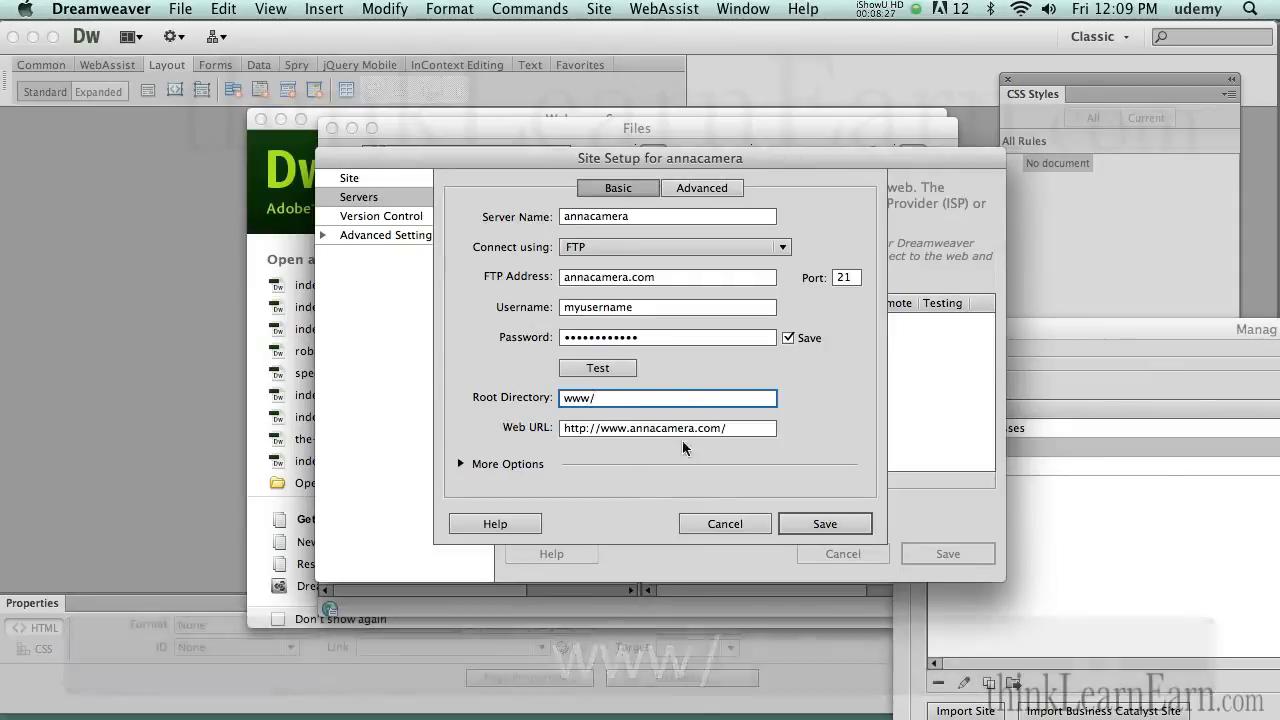
click(825, 524)
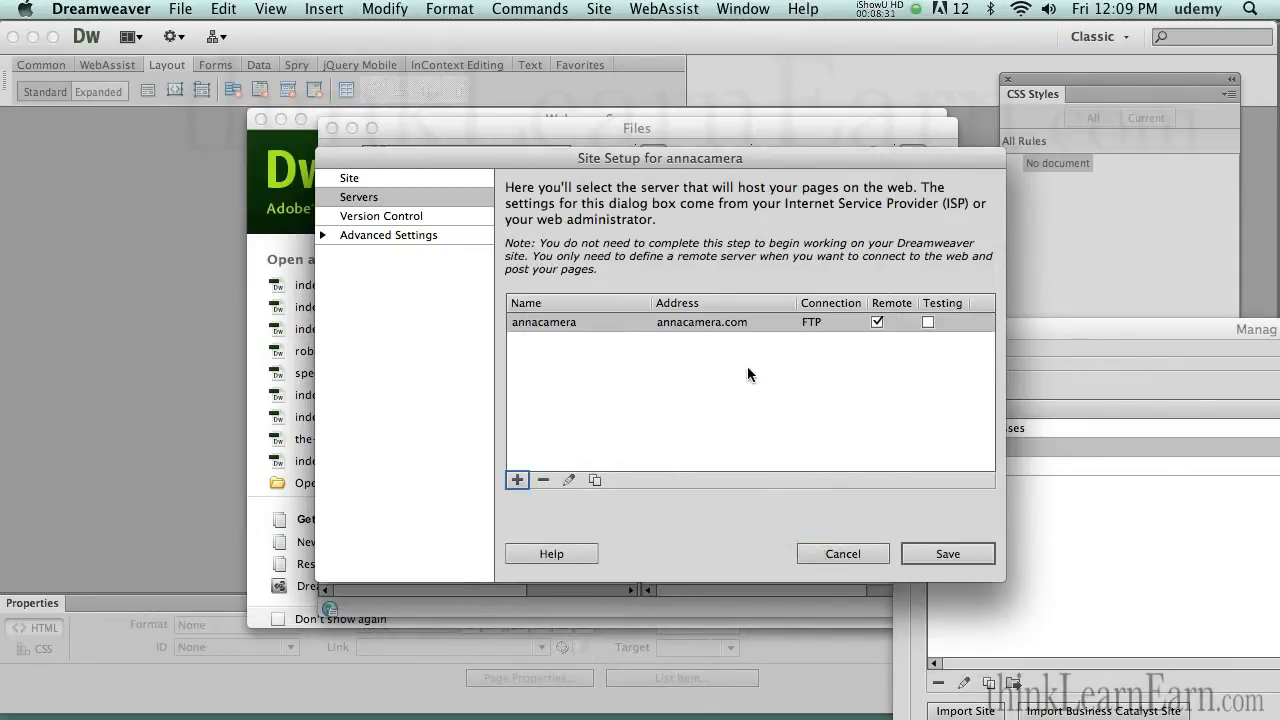
Leave the annacamera server unmarked for testing, confirm its settings, and save the site setup
click(927, 322)
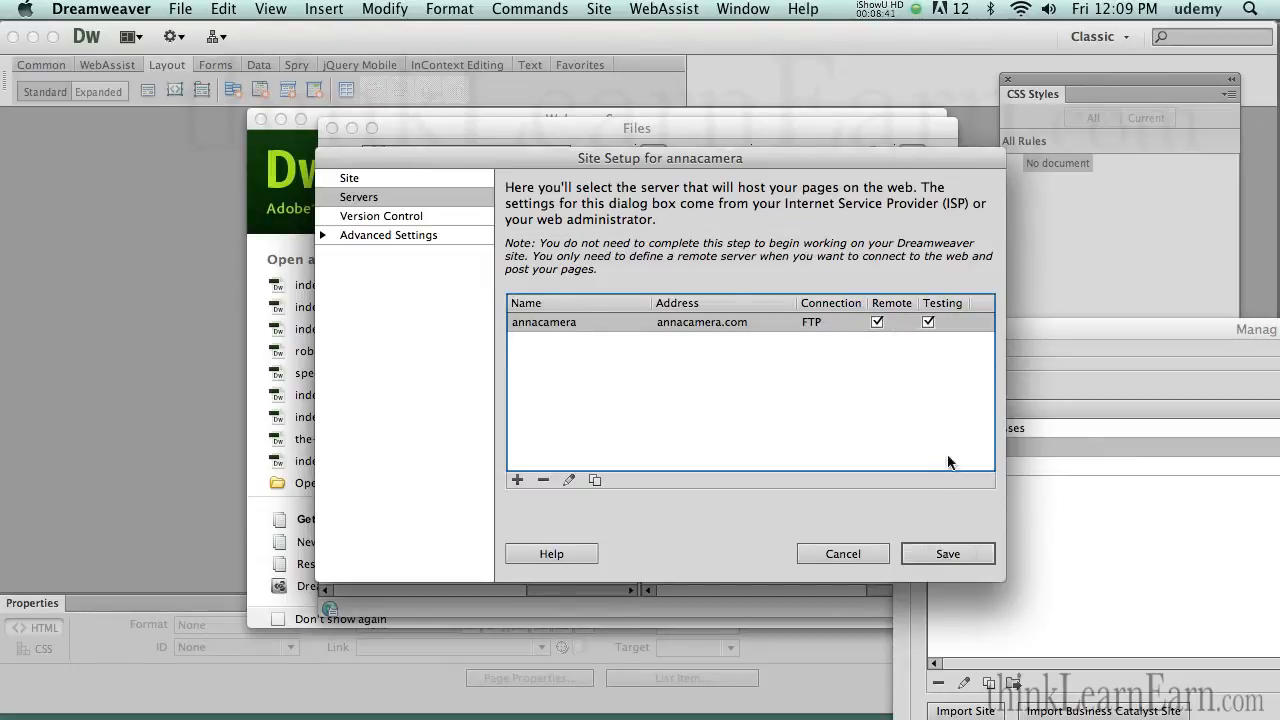
click(928, 322)
click(928, 322)
double_click(636, 324)
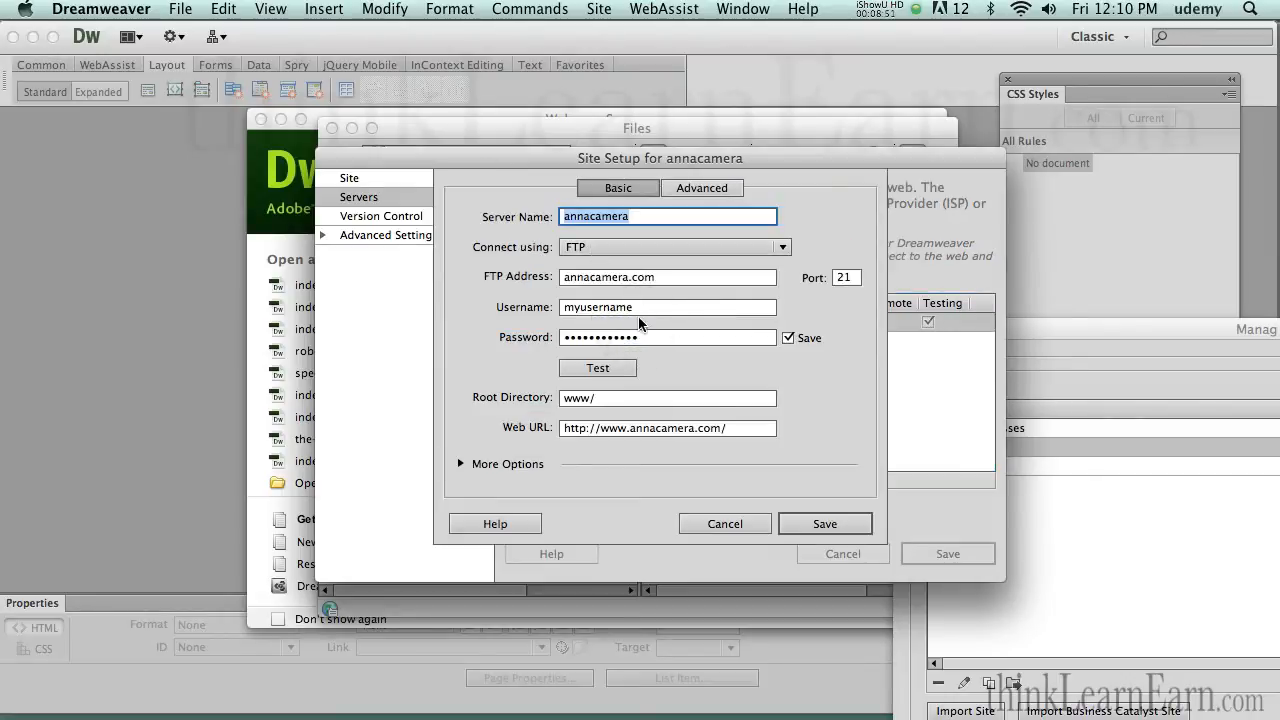
click(818, 523)
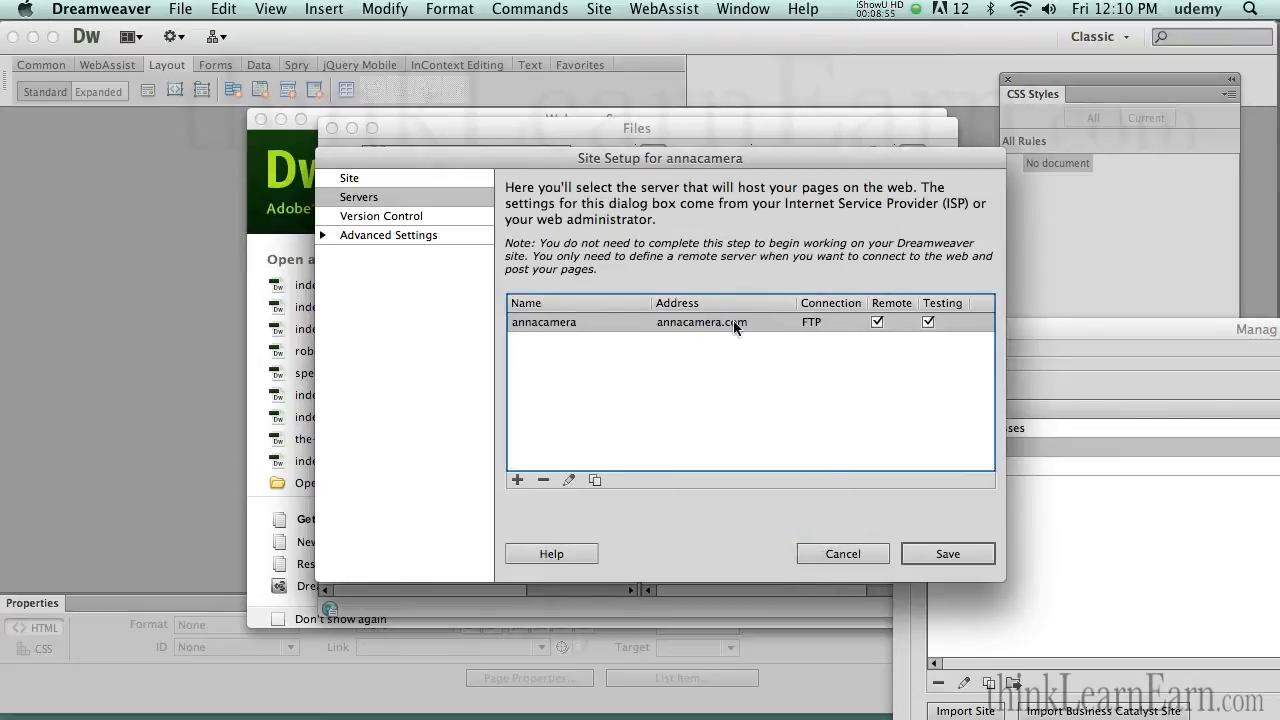
click(928, 554)
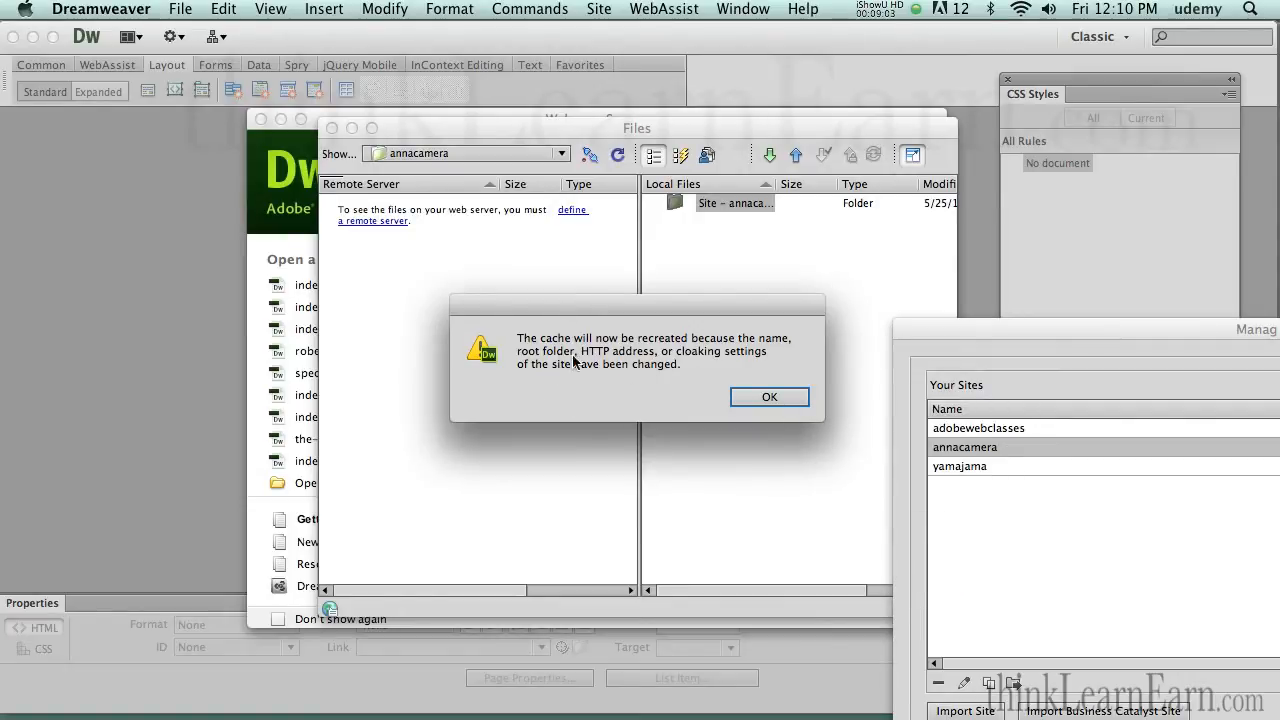
Acknowledge the cache-rebuild notice and close Manage Sites, leaving the expanded annacamera Files window
click(760, 397)
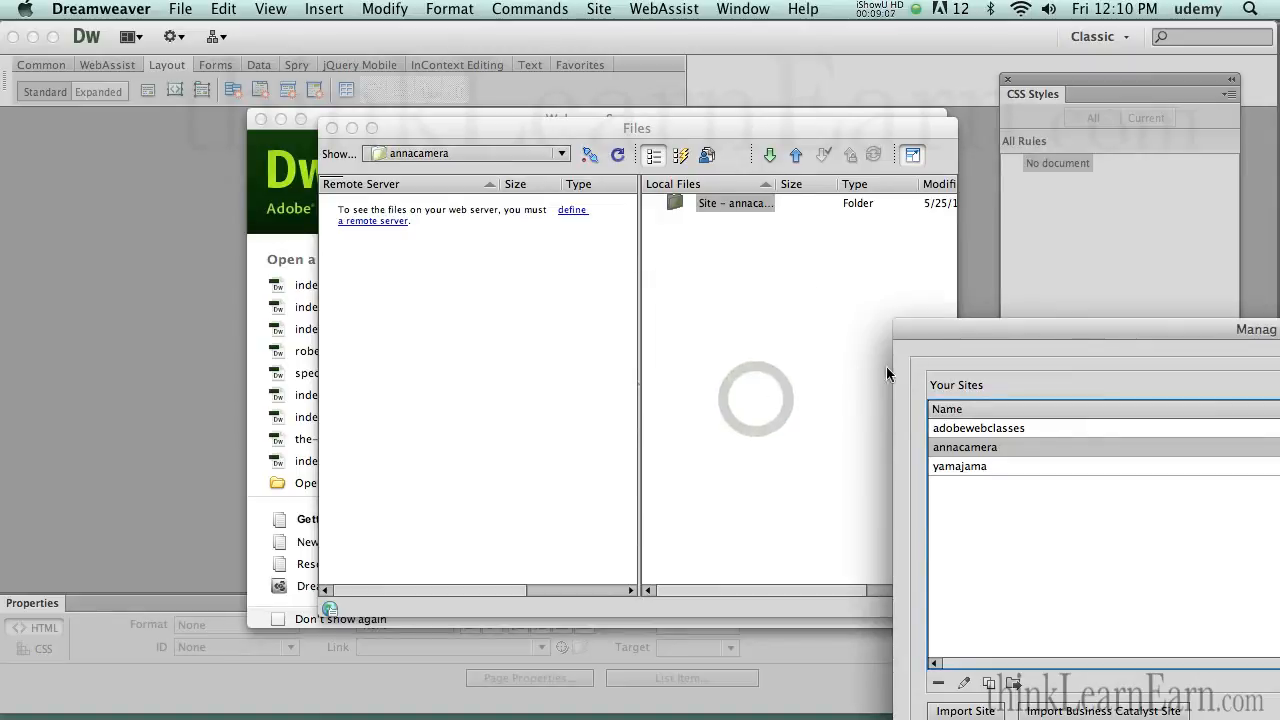
drag(958, 333, 720, 264)
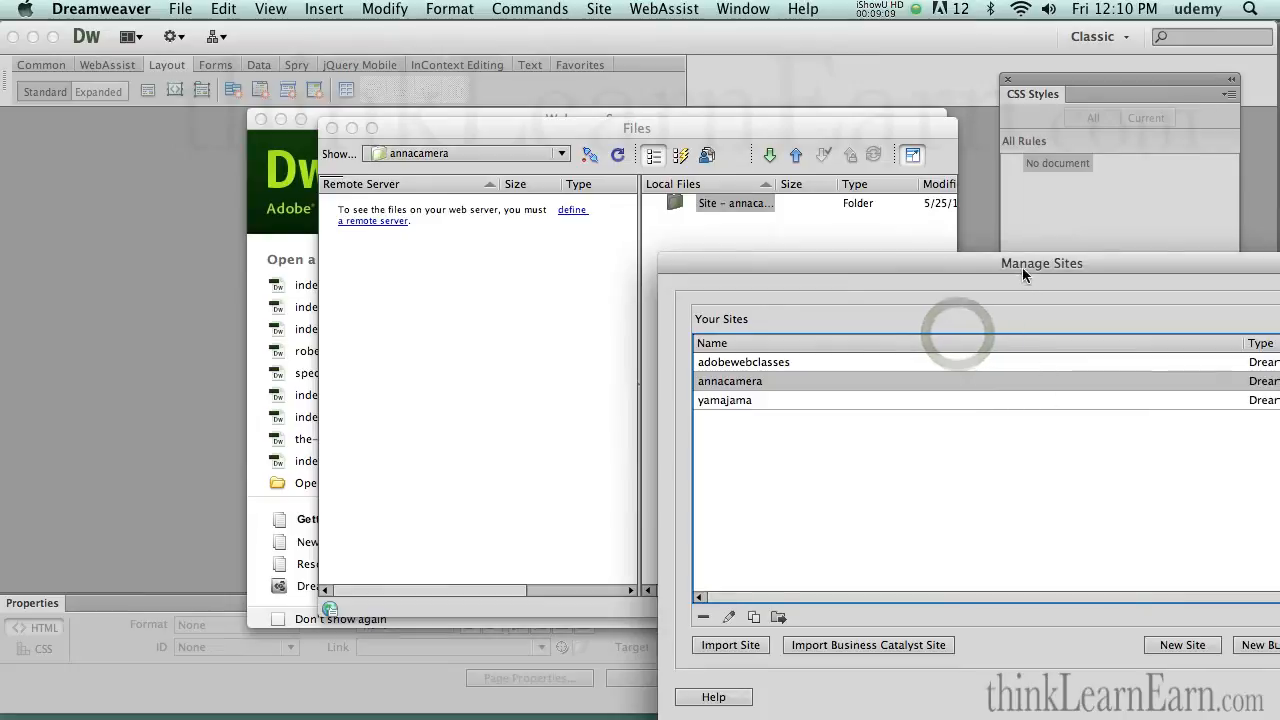
drag(1022, 268, 771, 196)
click(1113, 629)
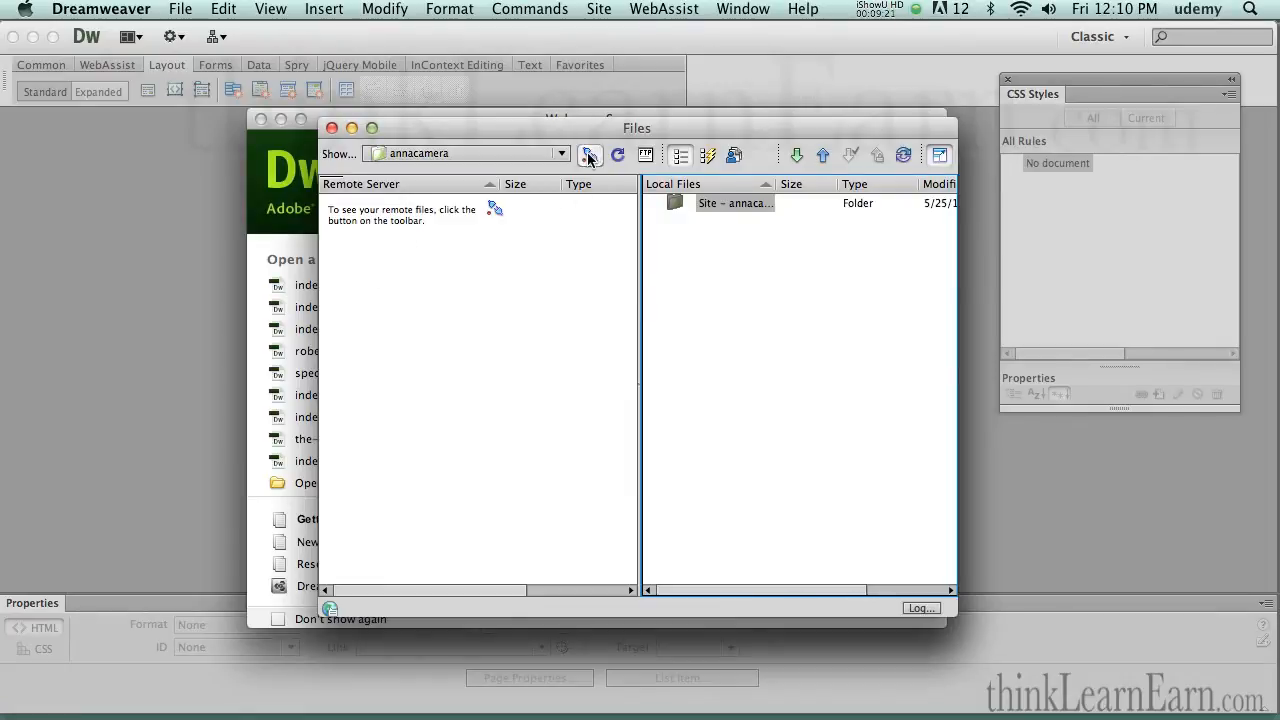
key(super)
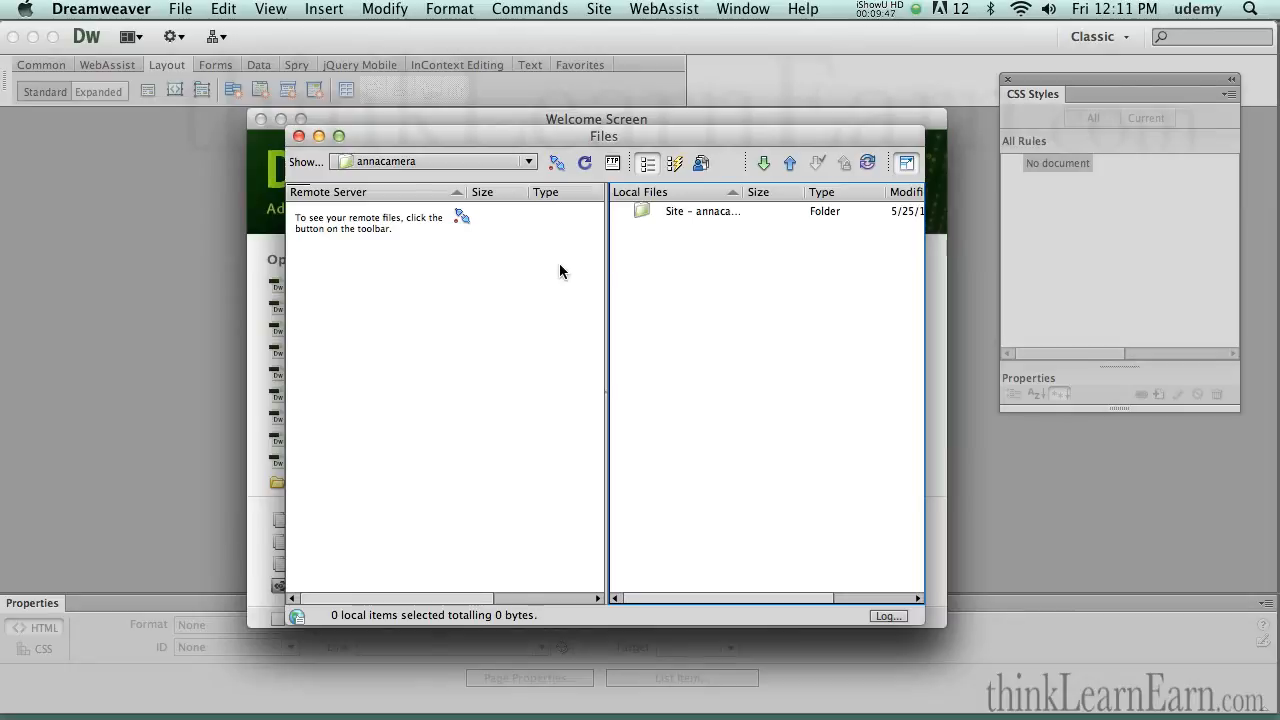
Connect to the annacamera remote server to list index.html, then switch to Firefox
click(555, 164)
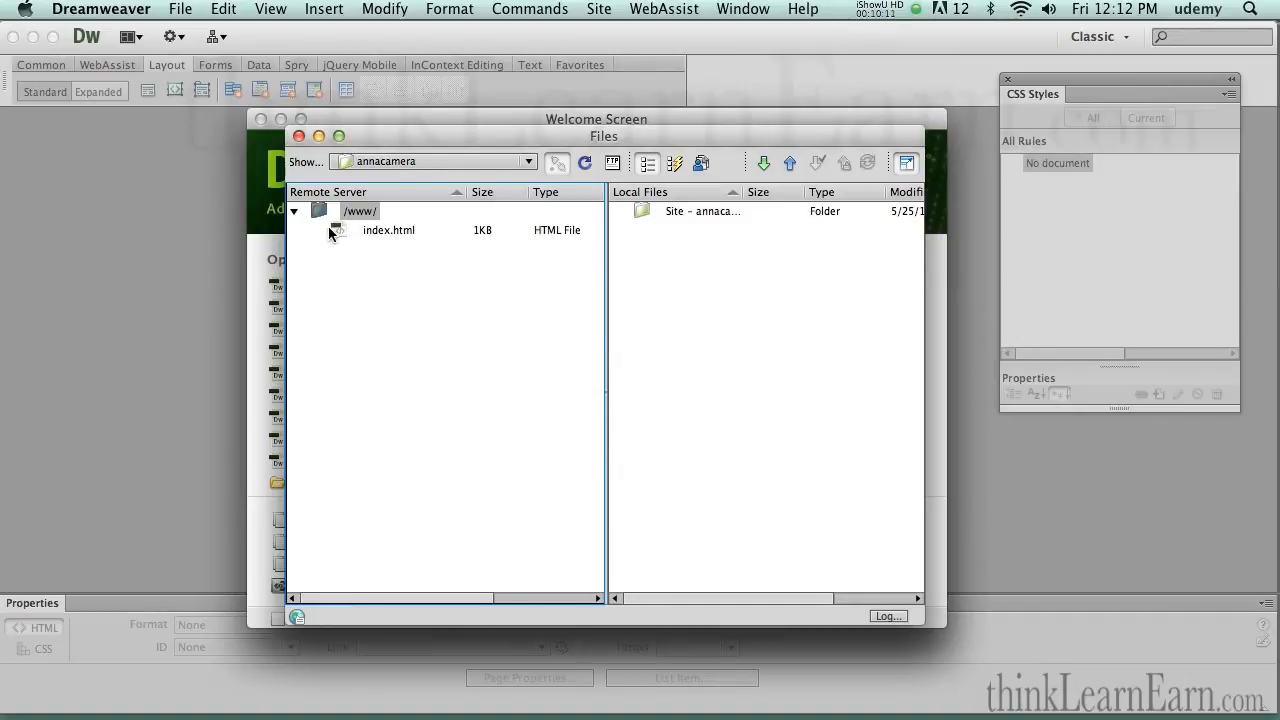
key(super+Tab)
key(super+Tab)
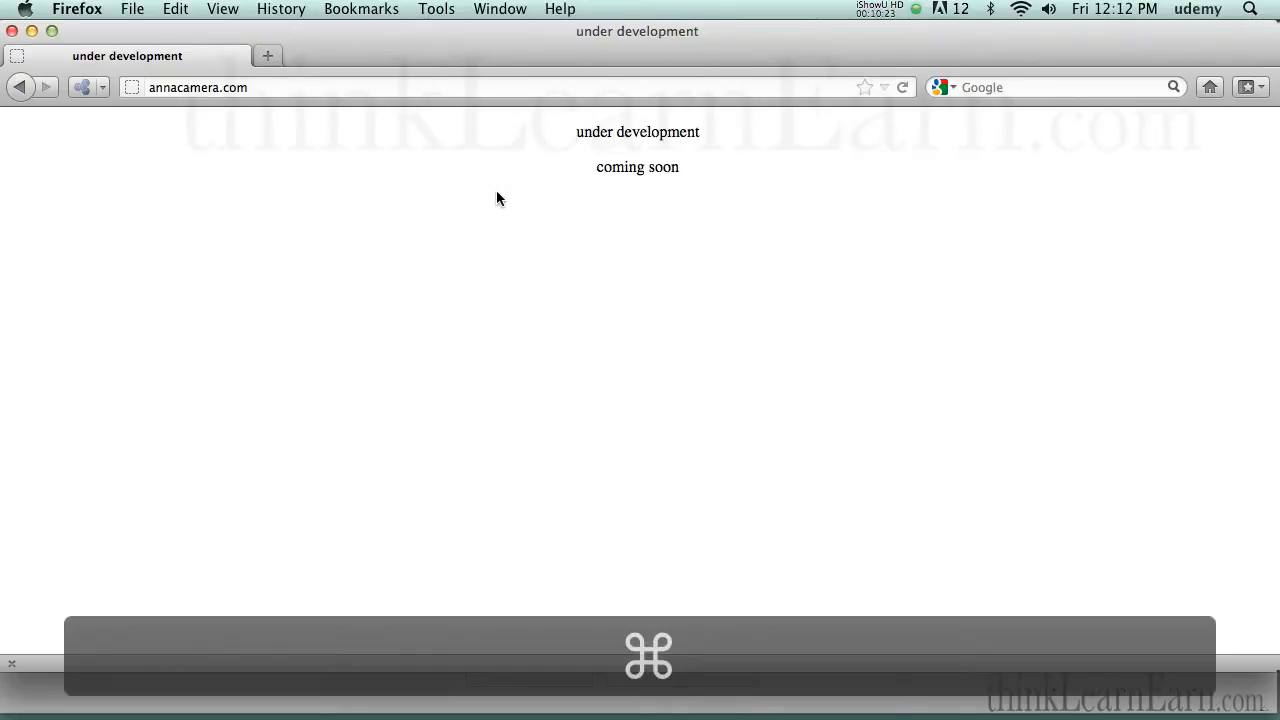
Leave Firefox's annacamera.com 'under development' placeholder page and return to Dreamweaver
key(super+Tab)
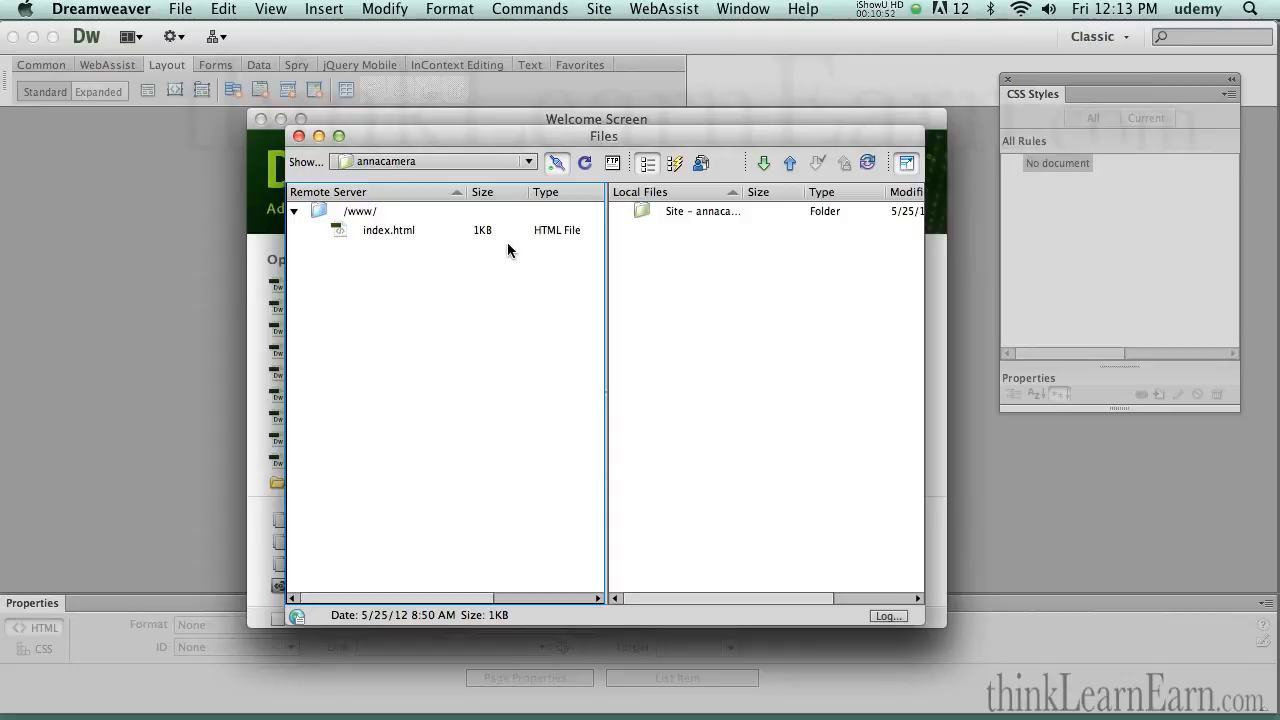
Download and open the remote index.html, declining to transfer dependent files
click(338, 236)
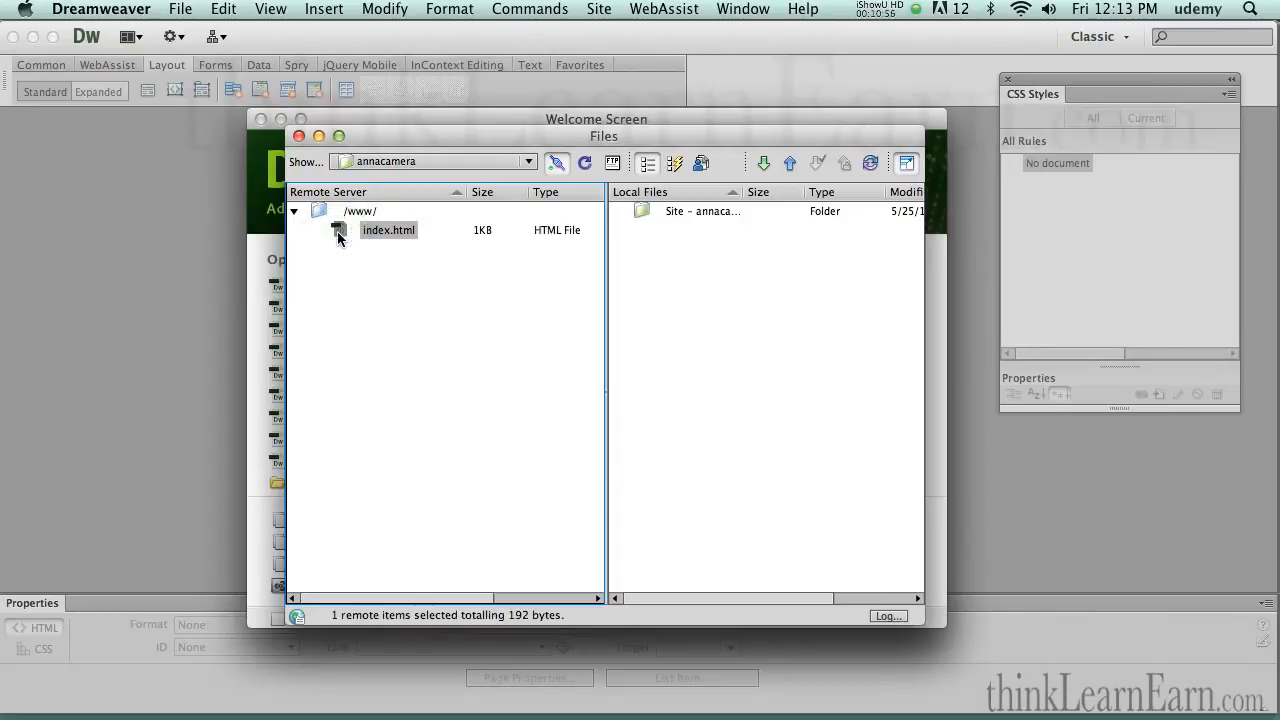
double_click(338, 236)
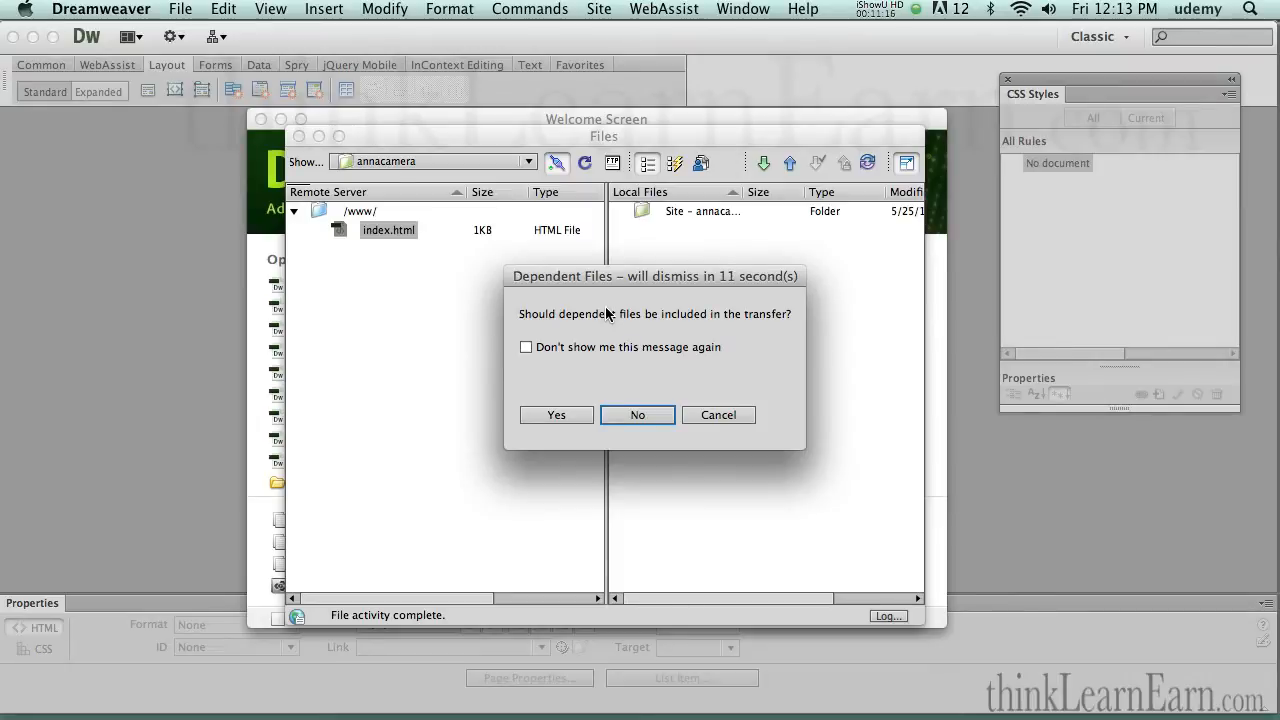
click(638, 414)
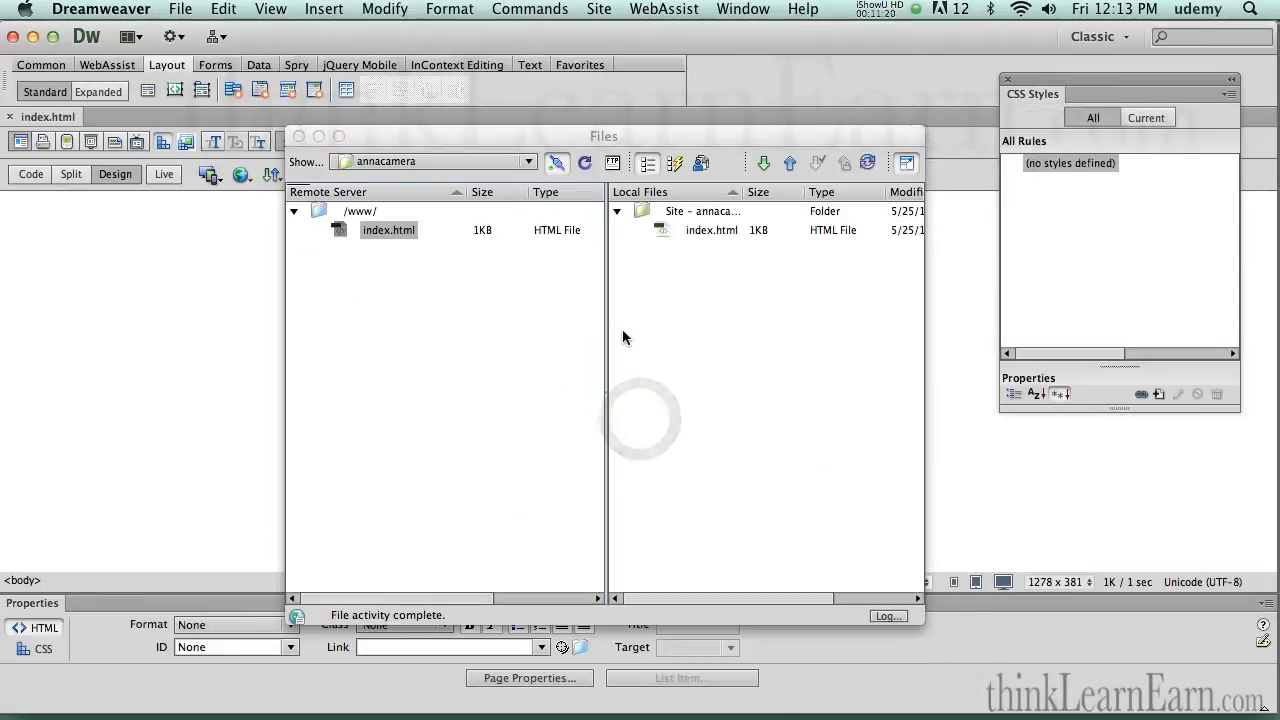
Hide the Files panel from the Window menu
click(249, 291)
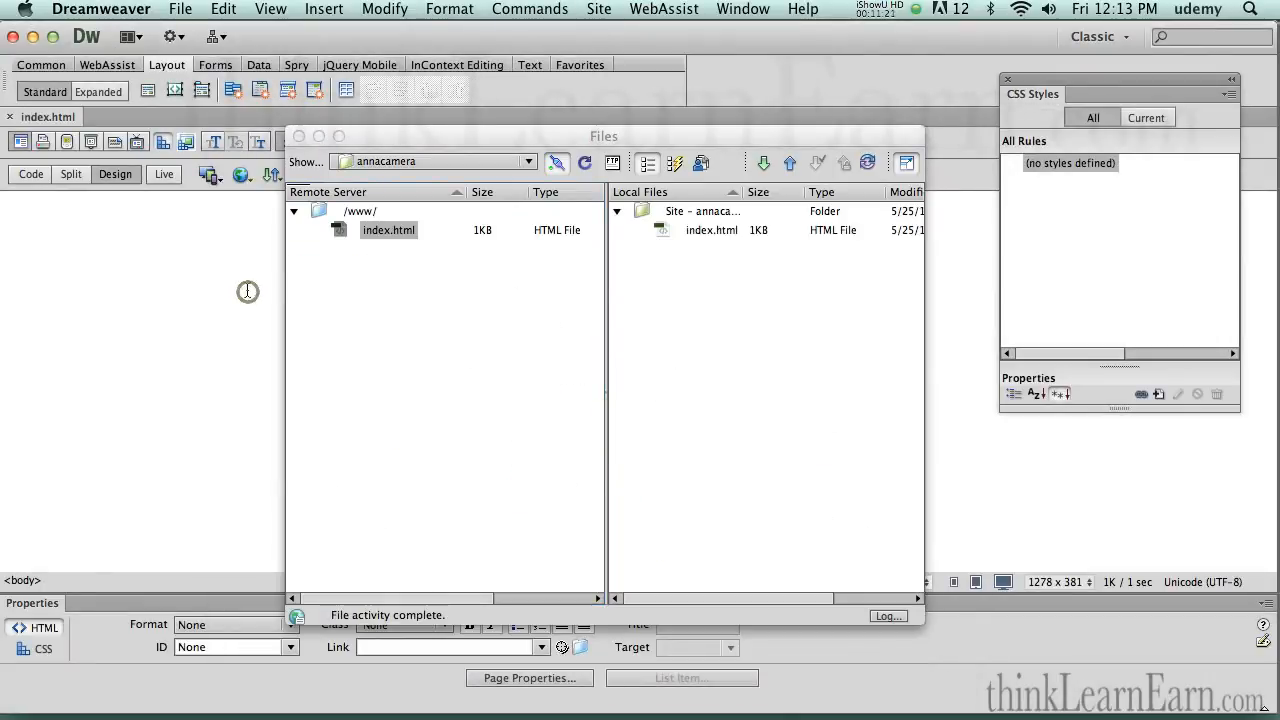
click(388, 313)
click(743, 9)
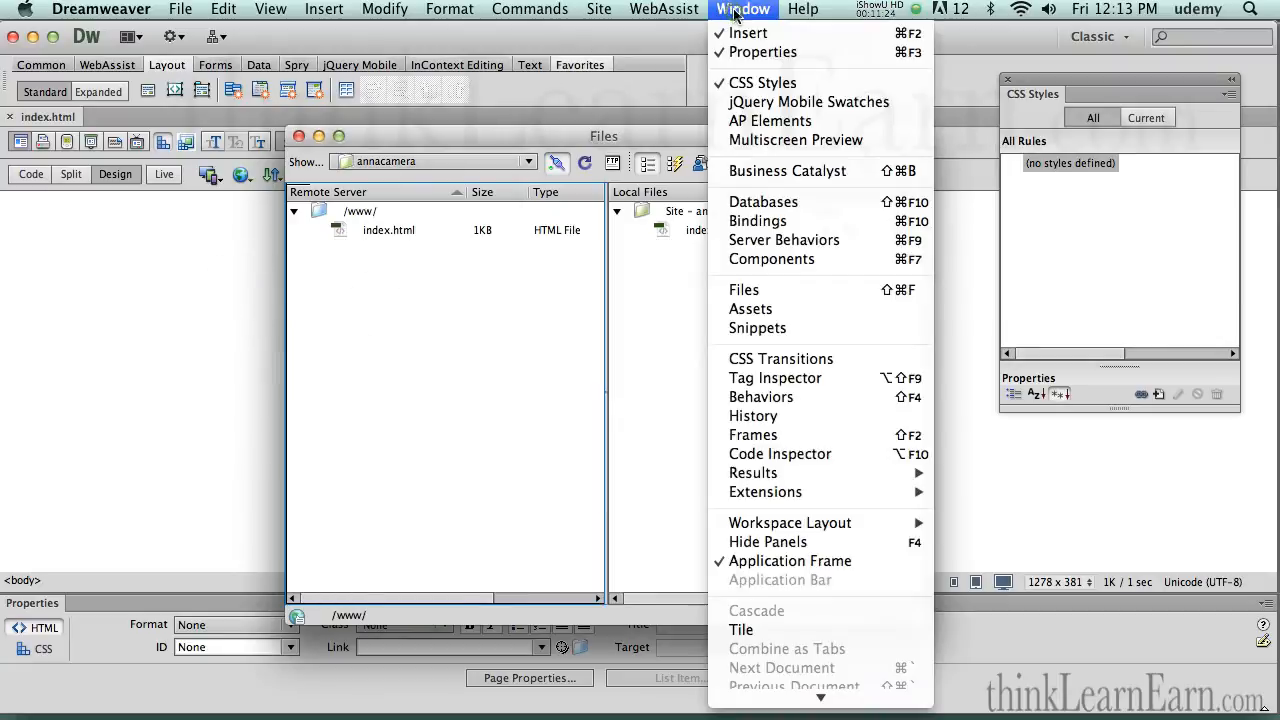
click(763, 289)
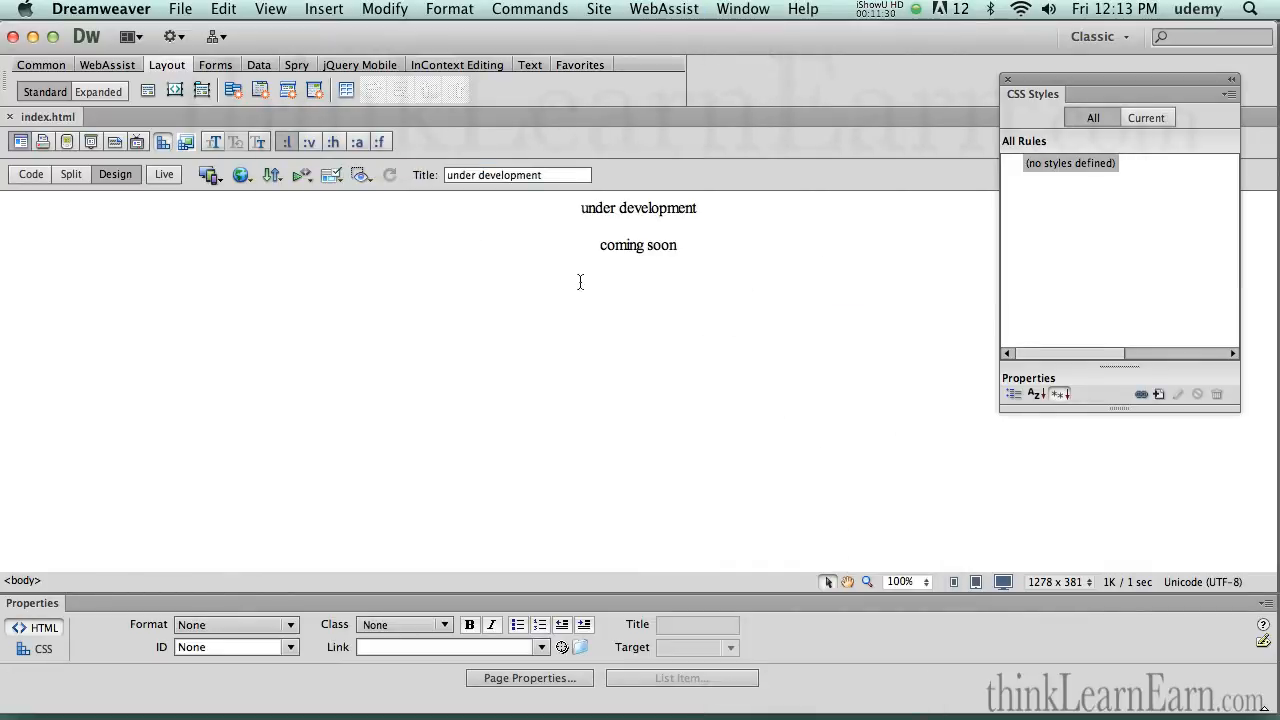
Replace the page title 'under development' with 'annacamera.com' in the Title field
click(614, 245)
click(564, 176)
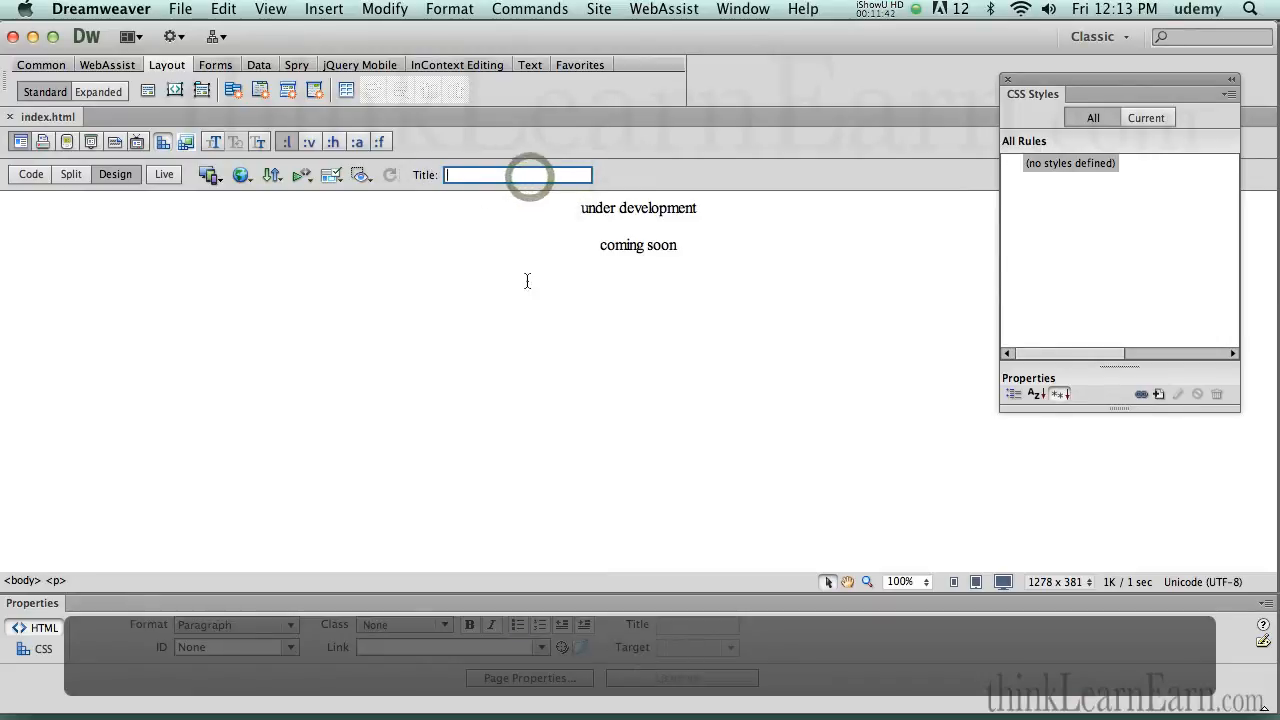
click(540, 306)
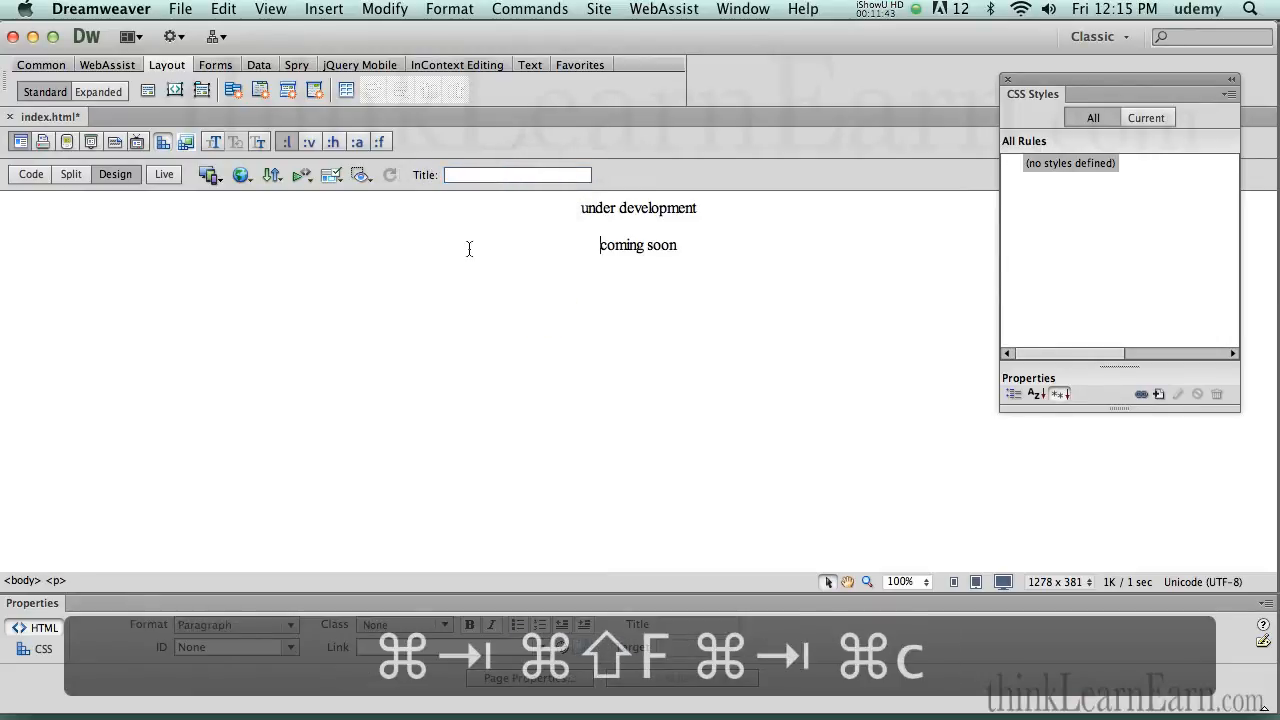
click(460, 175)
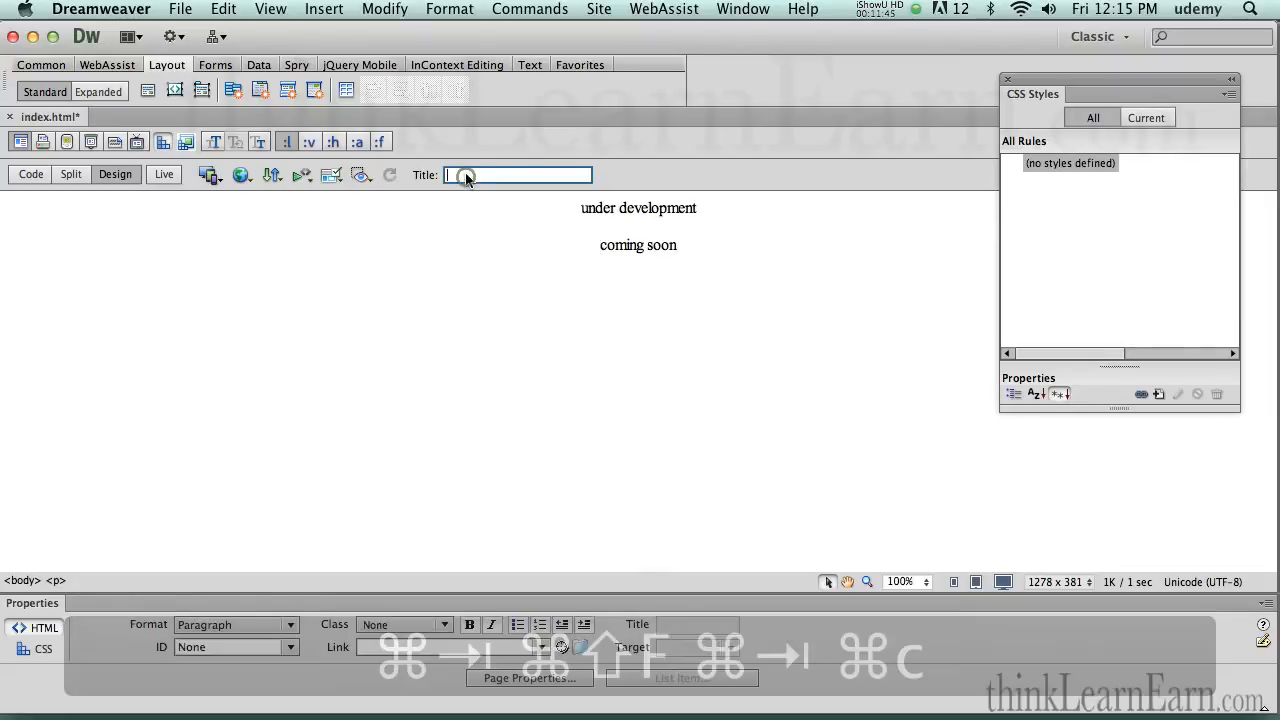
text(annacamera.com)
click(505, 228)
click(542, 175)
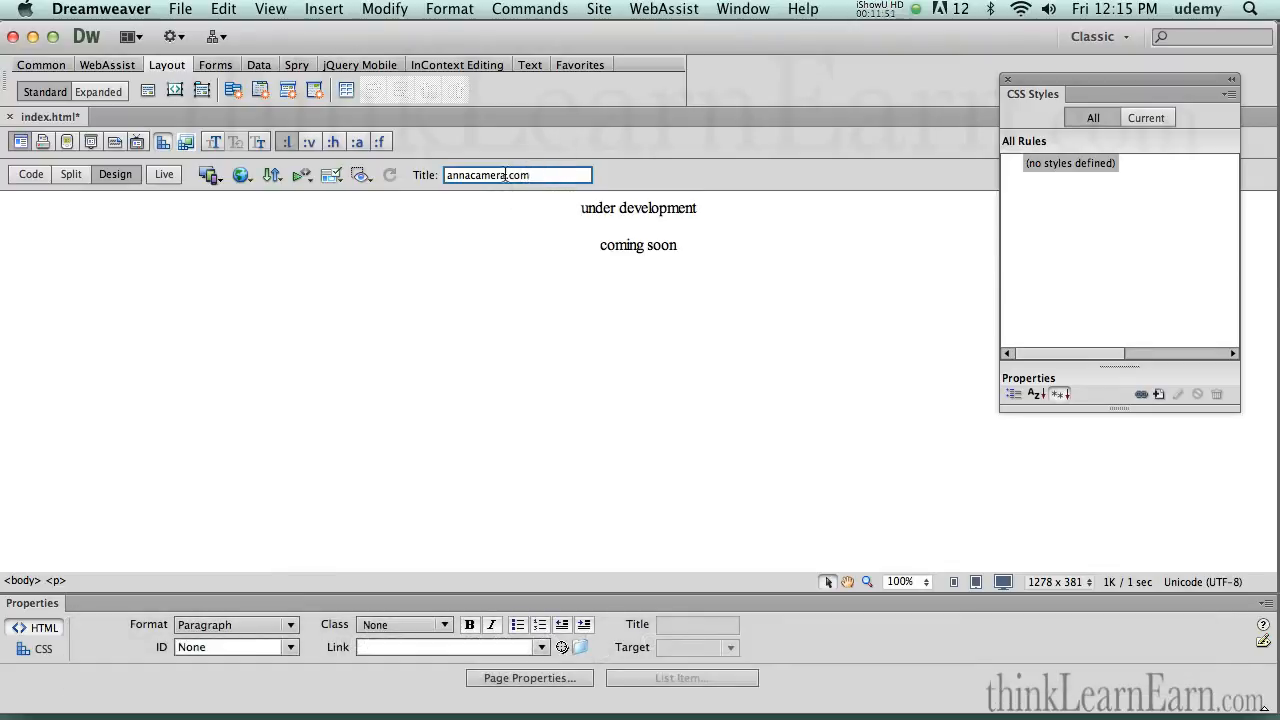
click(528, 243)
click(178, 9)
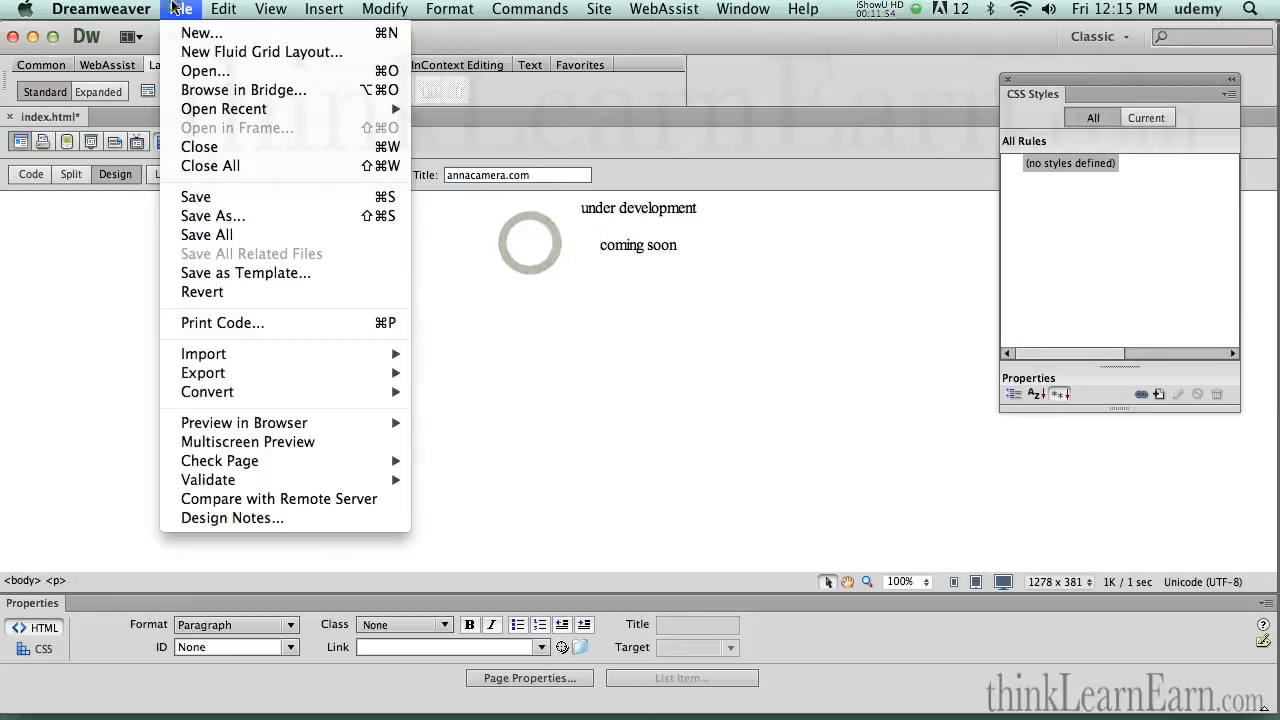
click(229, 197)
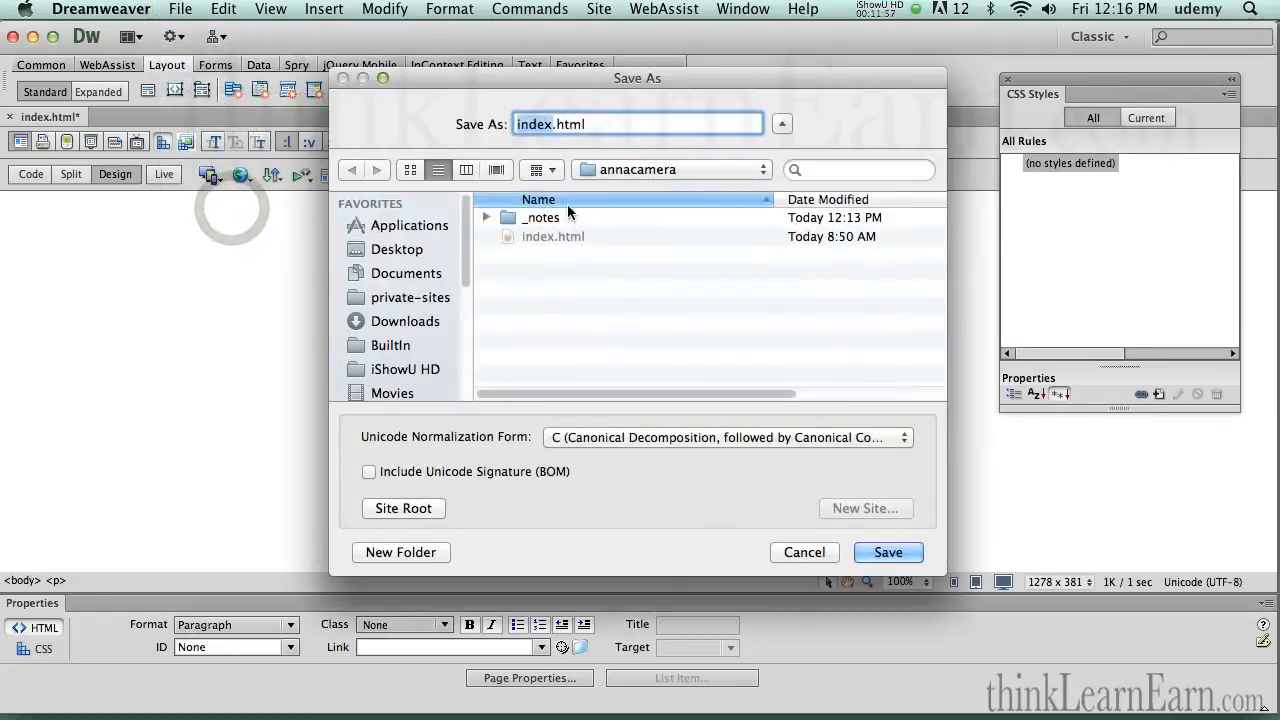
click(825, 553)
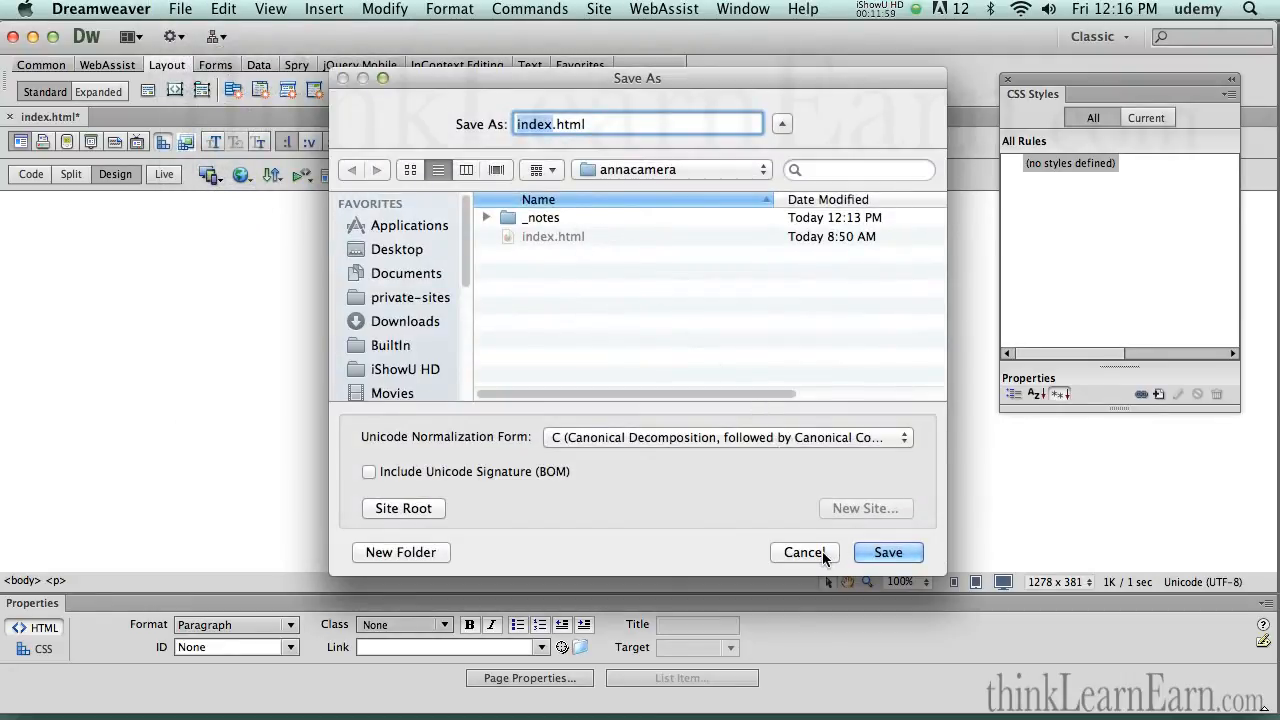
click(688, 370)
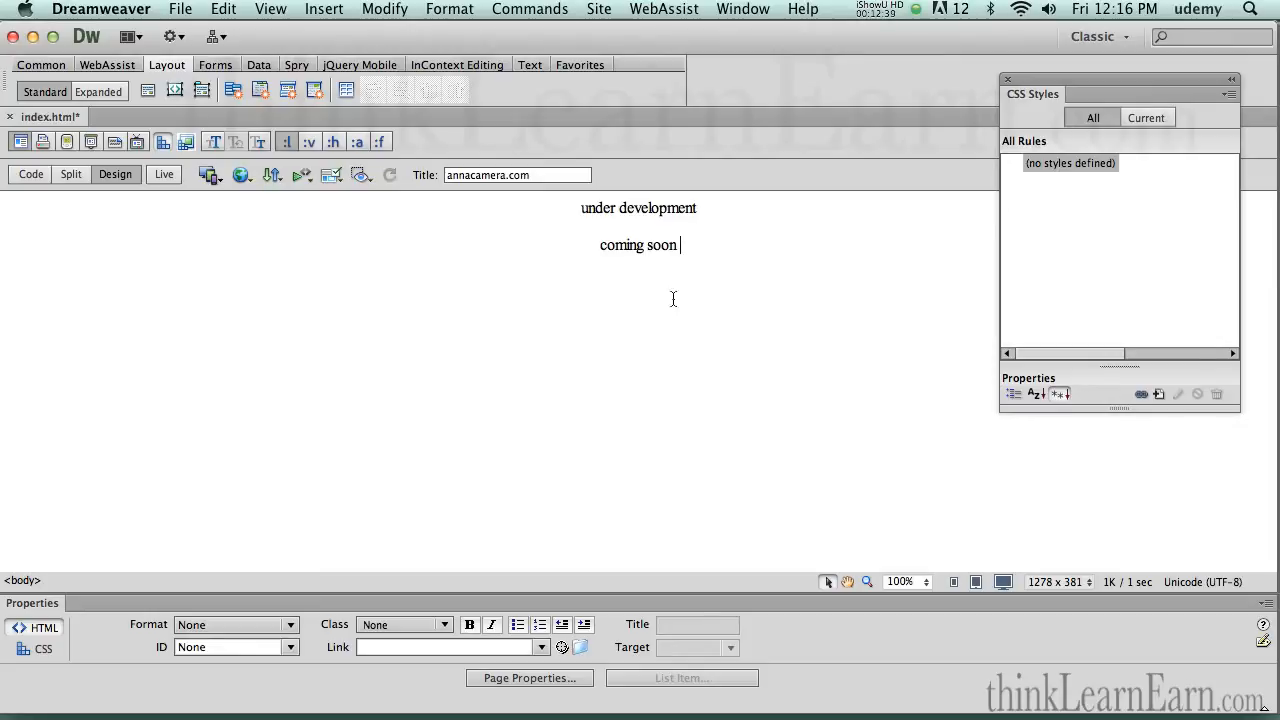
Extend the title to 'annacamera.com | Buy Sell Cameras Review and feedback' and save
click(530, 176)
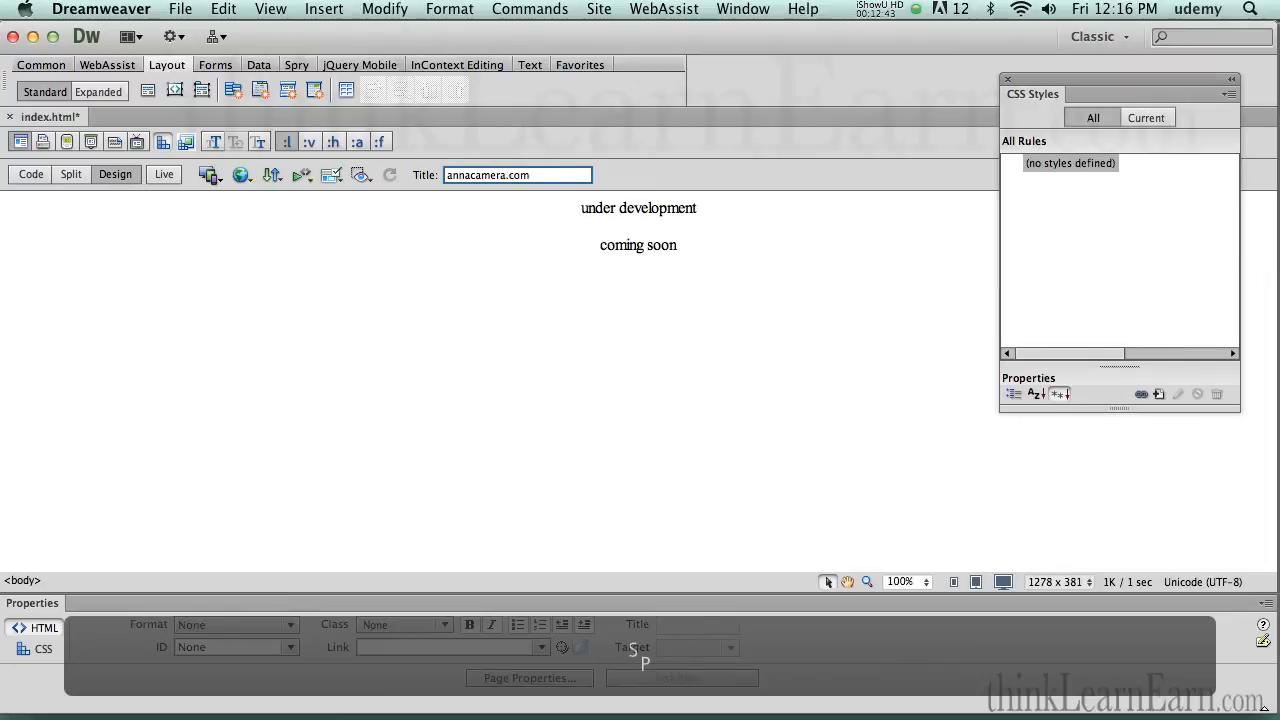
text(|)
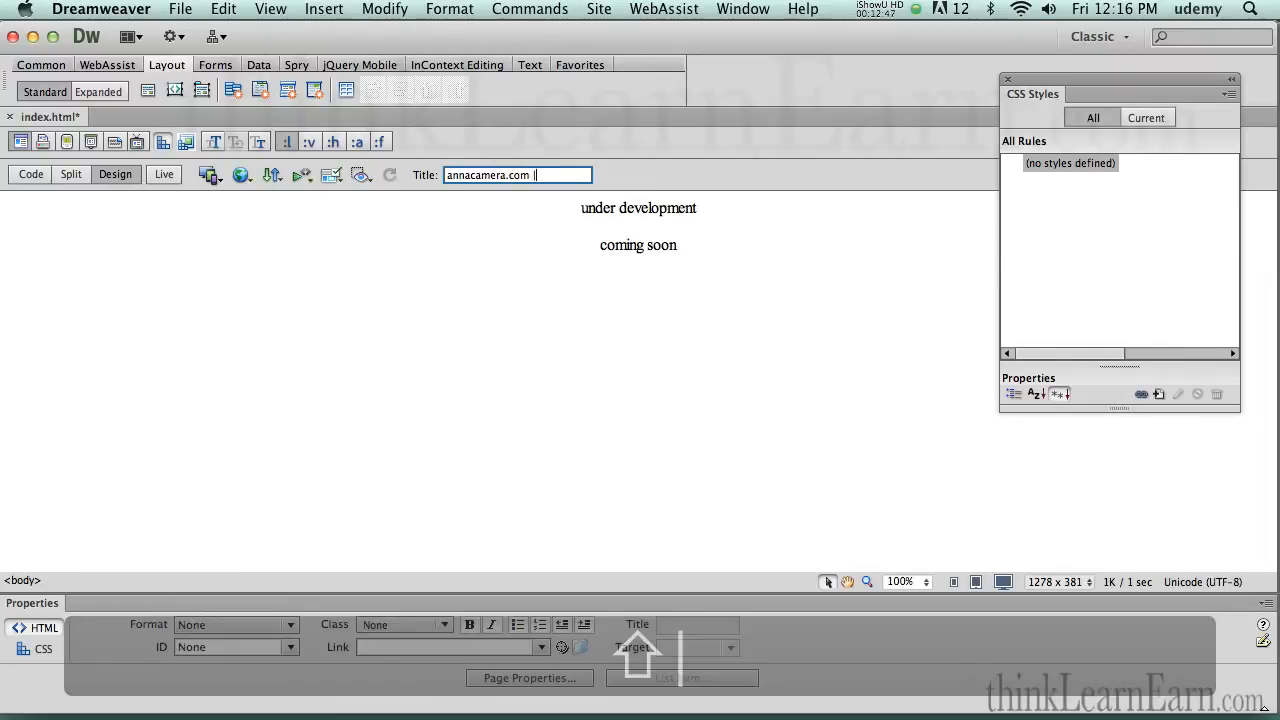
text(SP)
text(Buy Se)
text(ll Cam)
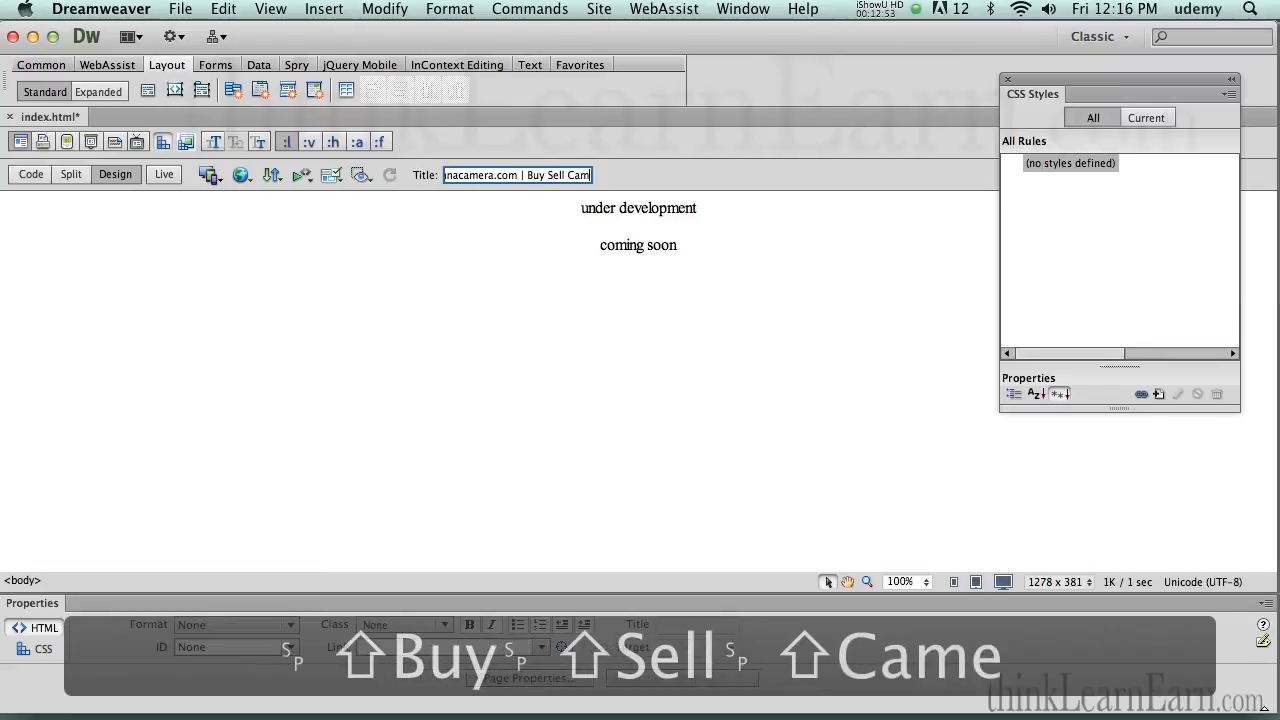
text(eras)
key(BackSpace)
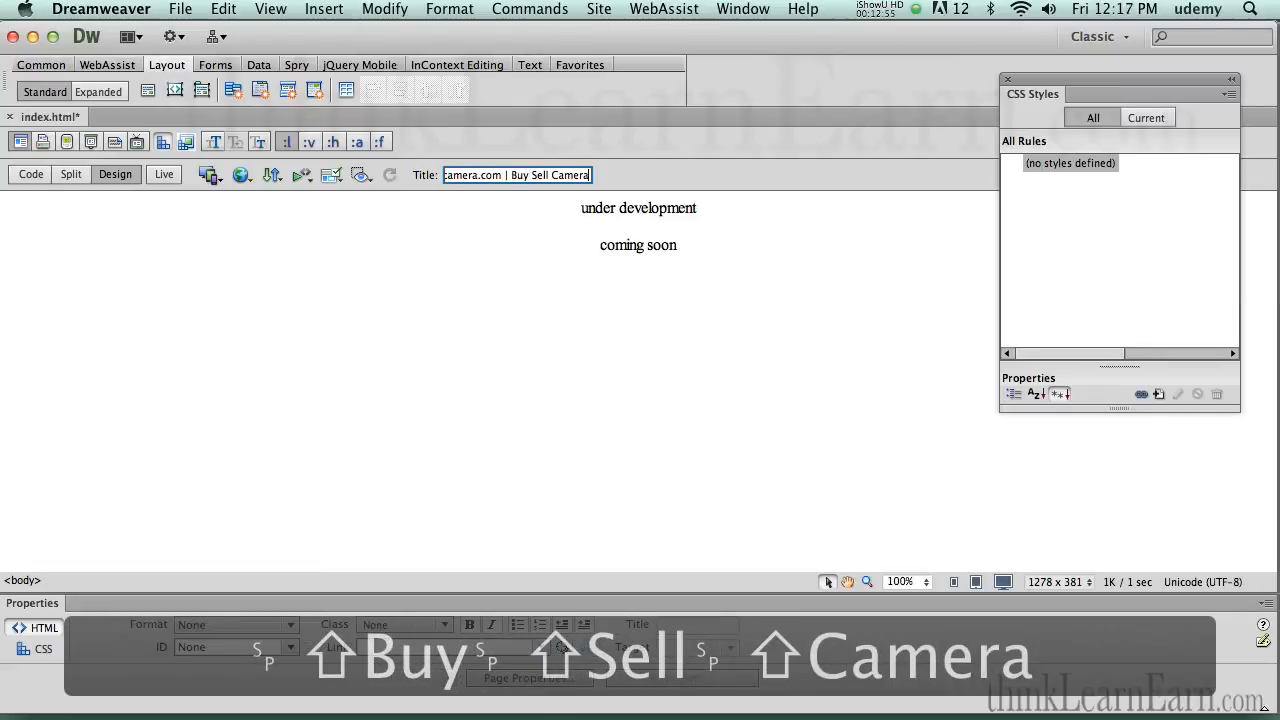
text(s )
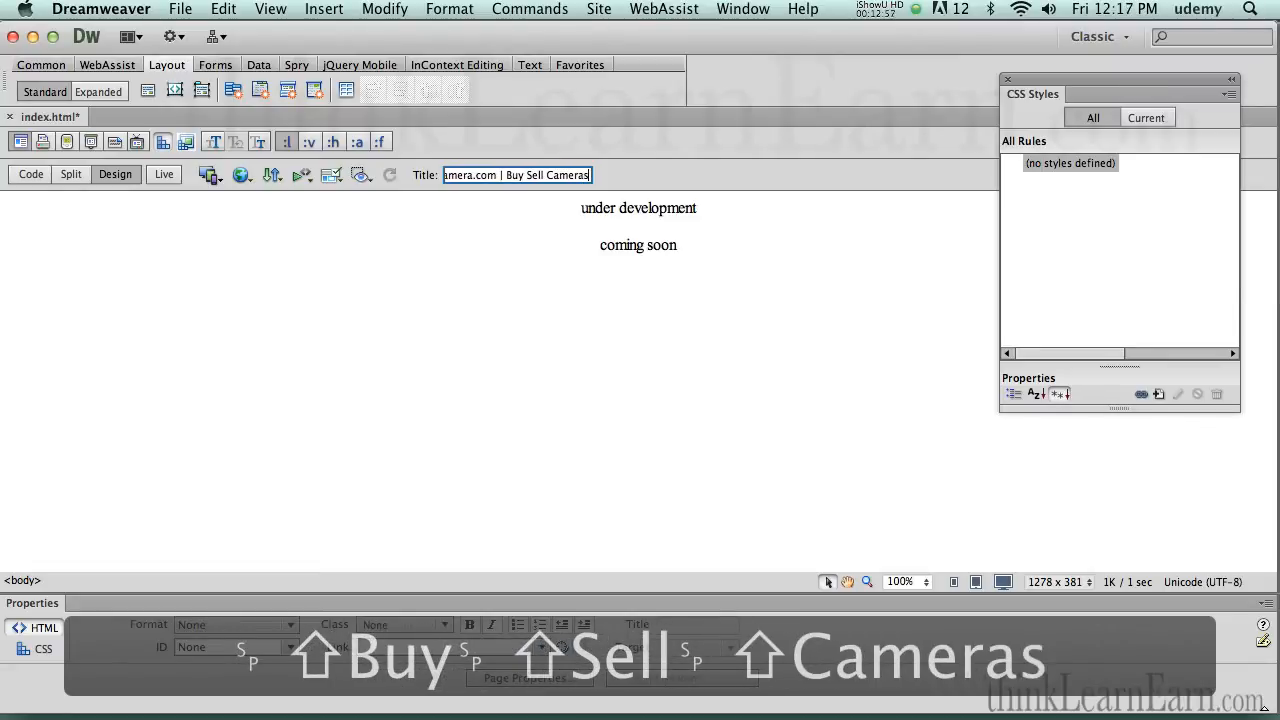
text(Review and feedback)
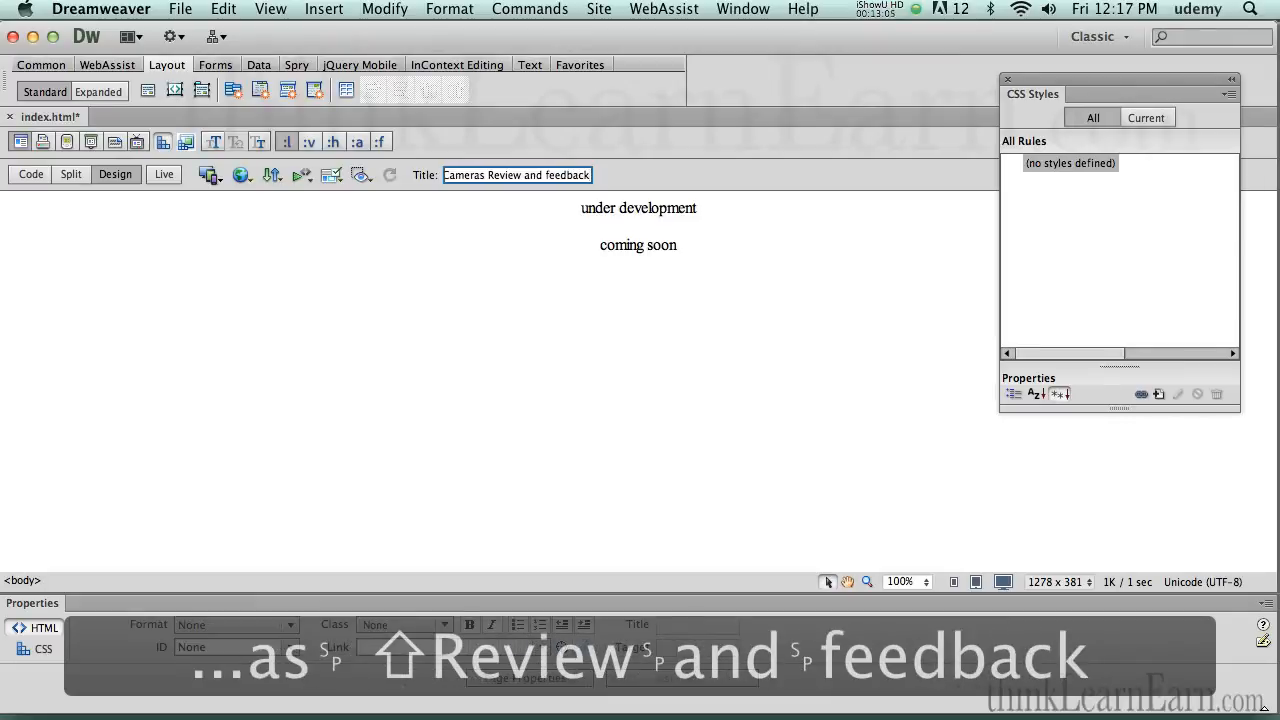
click(376, 279)
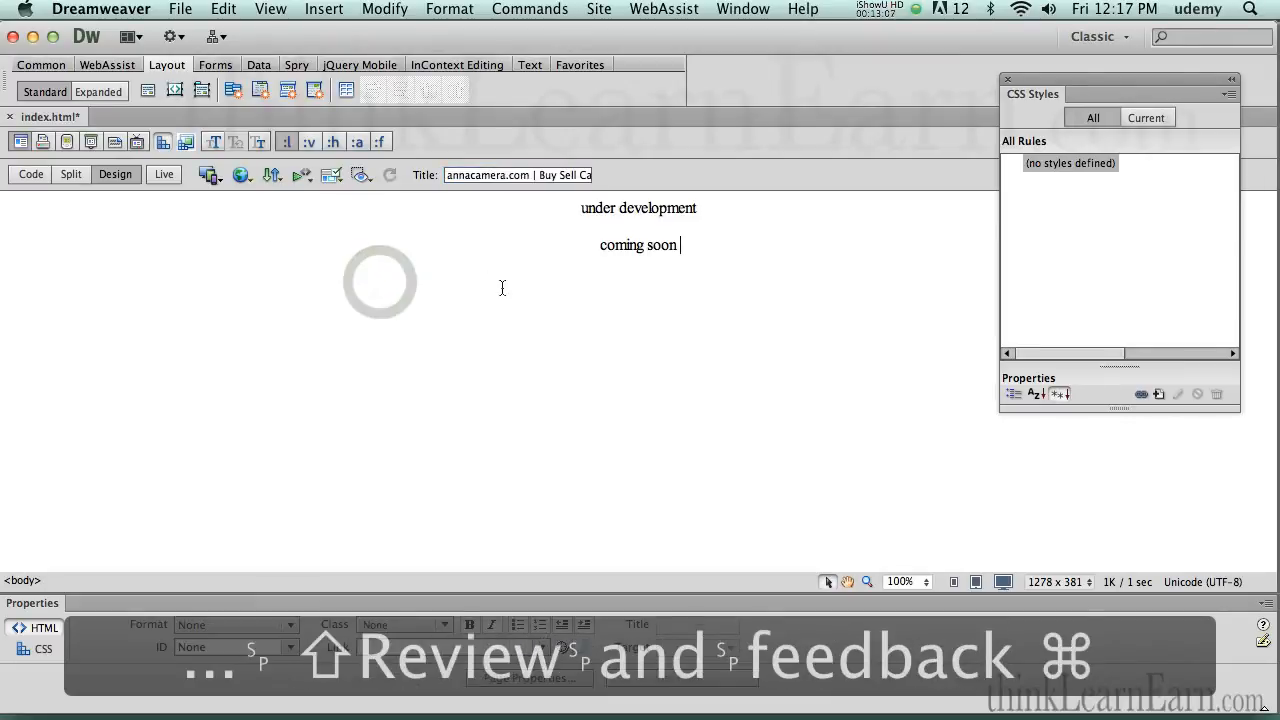
key(super+s)
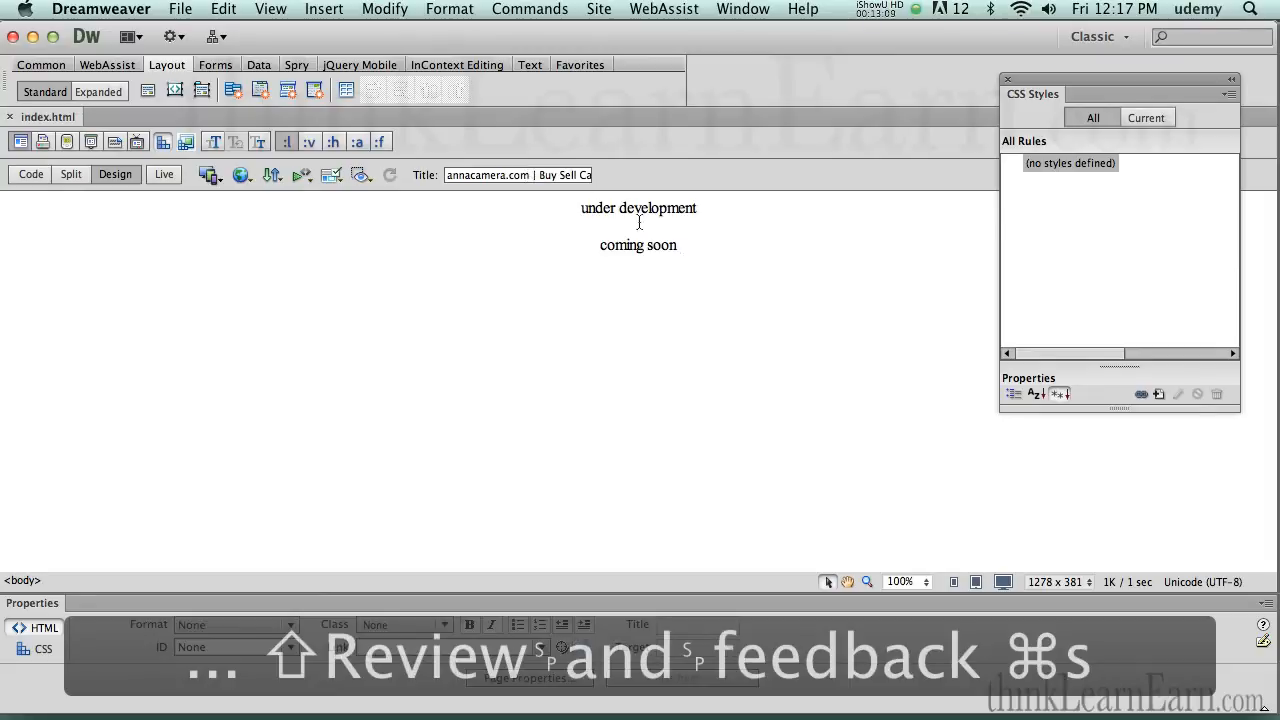
drag(577, 208, 721, 218)
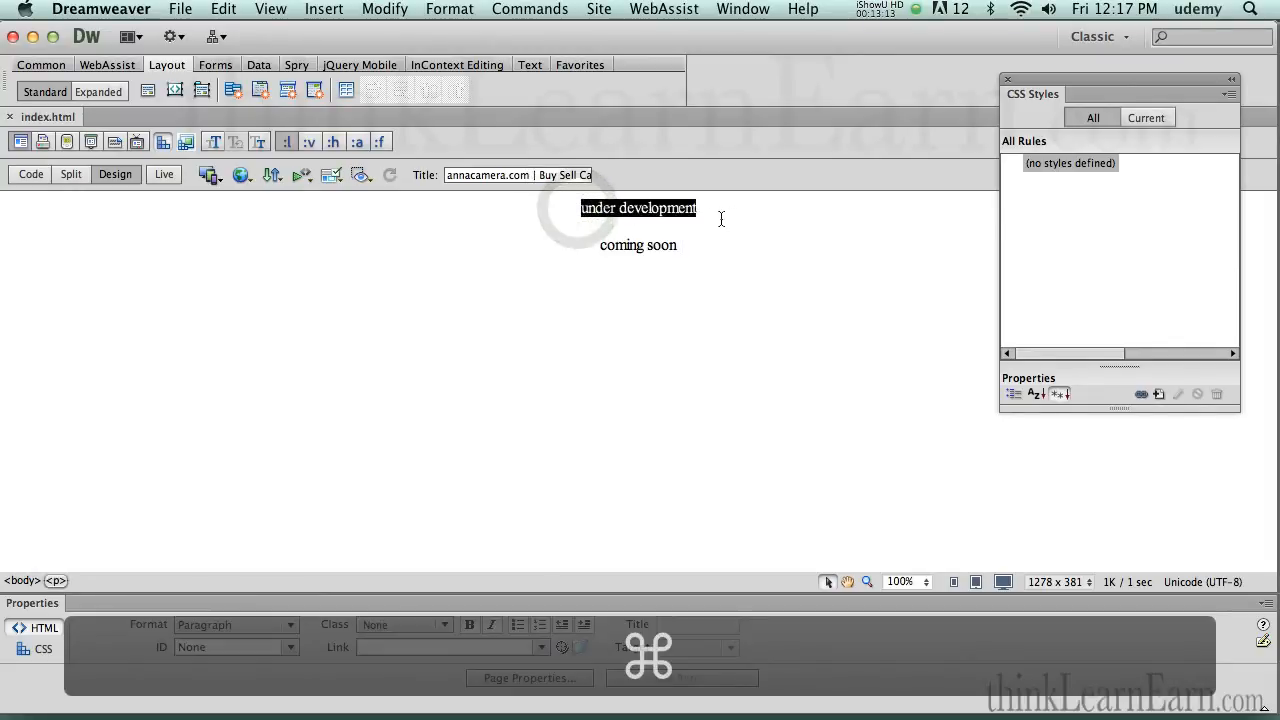
click(573, 208)
Paste 'annacamera.com' before 'under development' and break it onto its own line
text(annacamera.com)
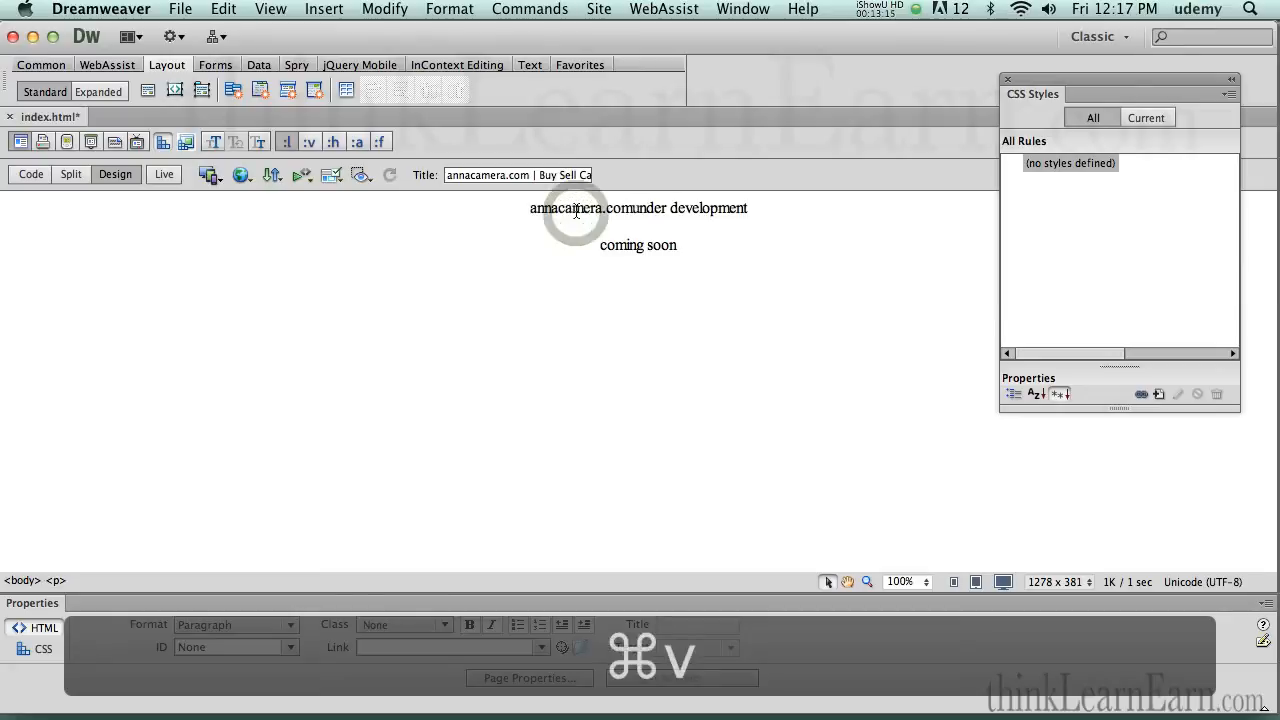
key(Return)
click(633, 237)
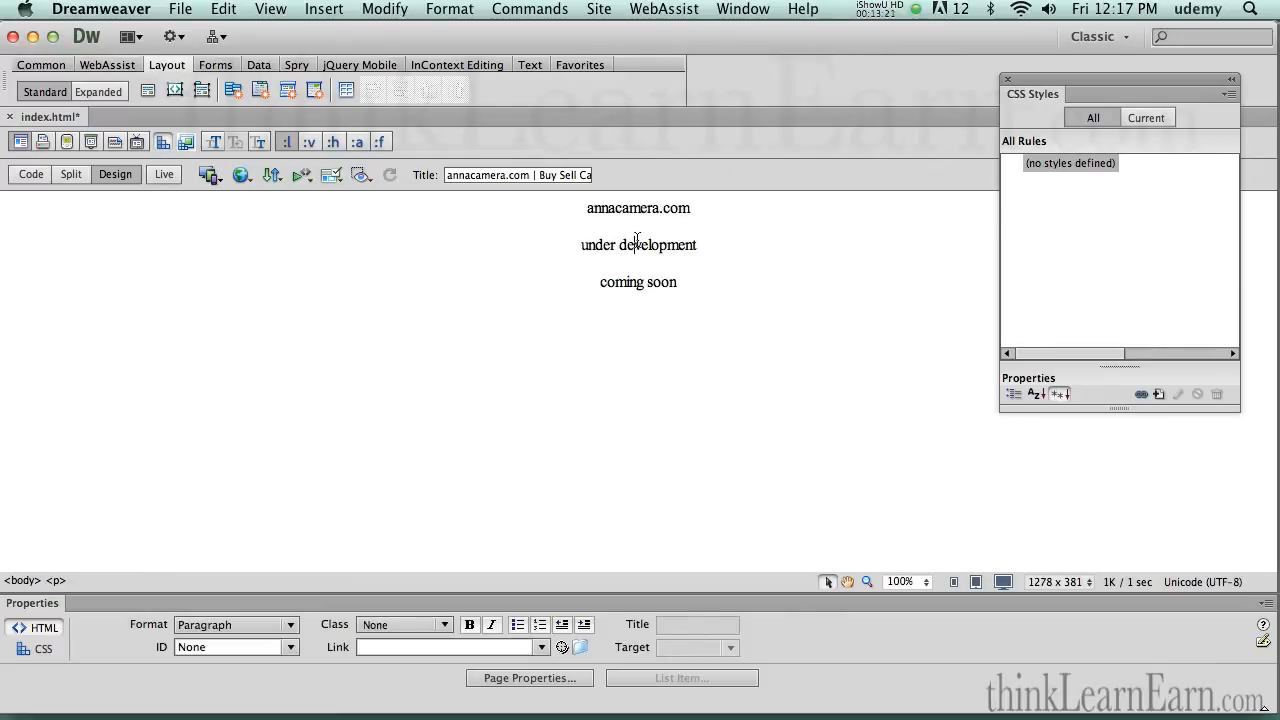
click(637, 238)
Switch to Code view and pick out the opening body tag in the source
click(33, 174)
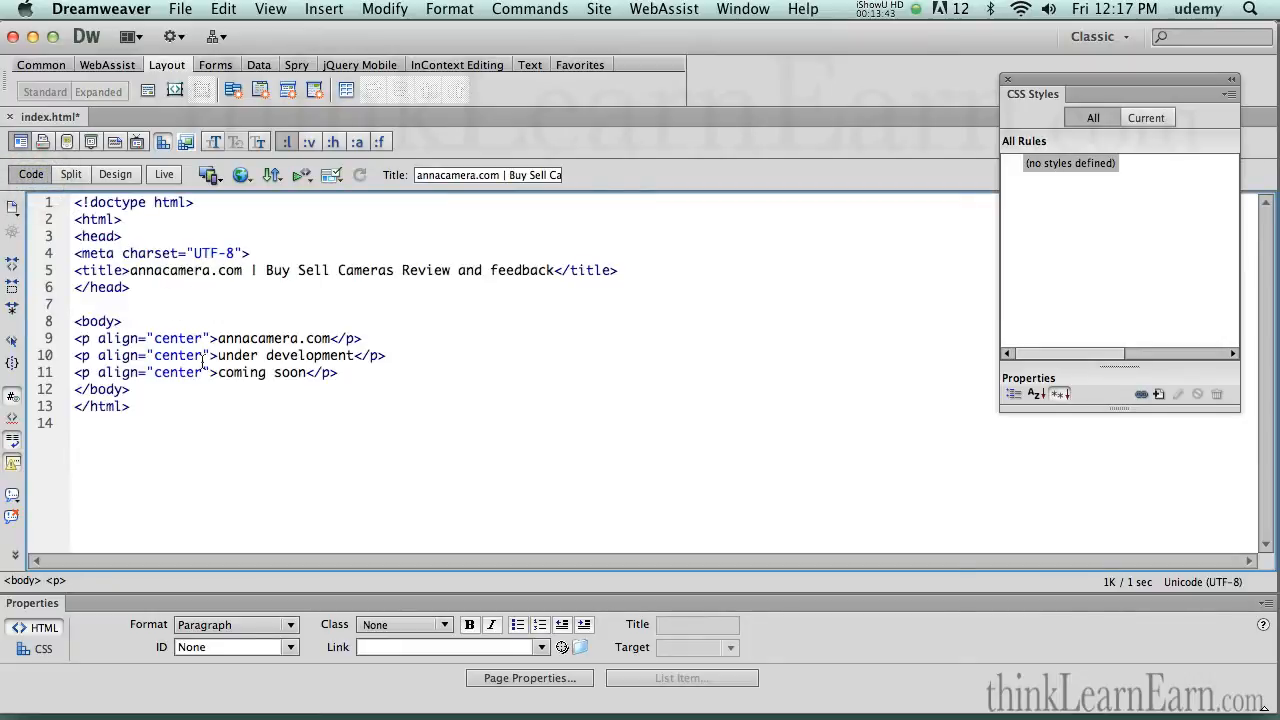
double_click(265, 340)
click(251, 322)
double_click(110, 321)
click(120, 321)
Highlight the html tag, doctype declaration, closing html tag and body tag in turn
click(80, 222)
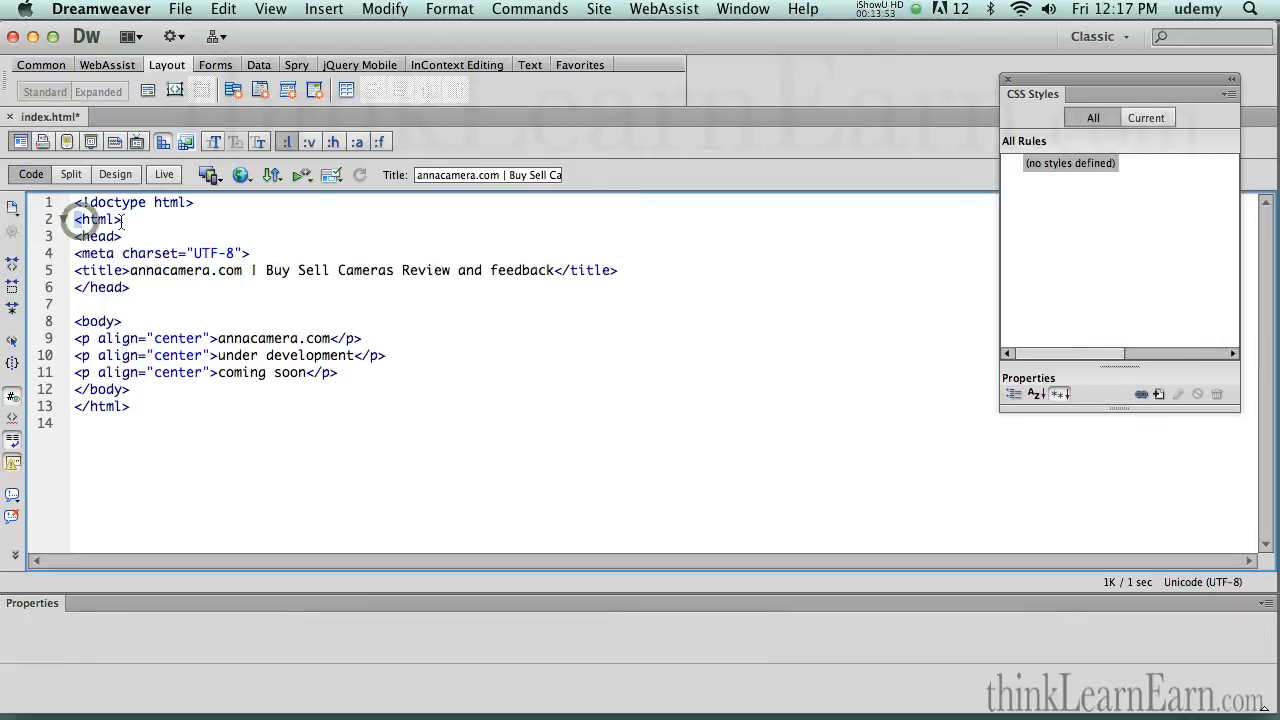
click(122, 220)
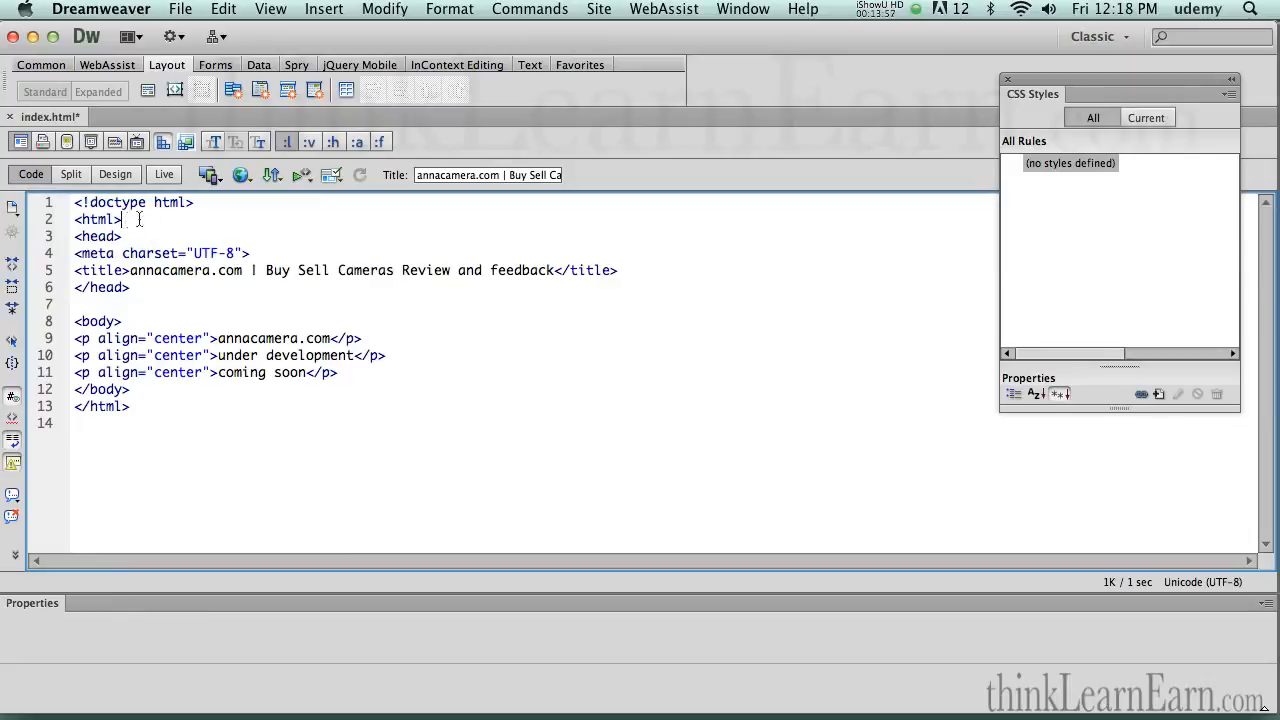
mouse_move(205, 205)
mouse_down()
mouse_move(74, 205)
mouse_move(74, 219)
mouse_up()
click(170, 206)
drag(134, 407, 72, 409)
click(141, 414)
drag(126, 323, 74, 321)
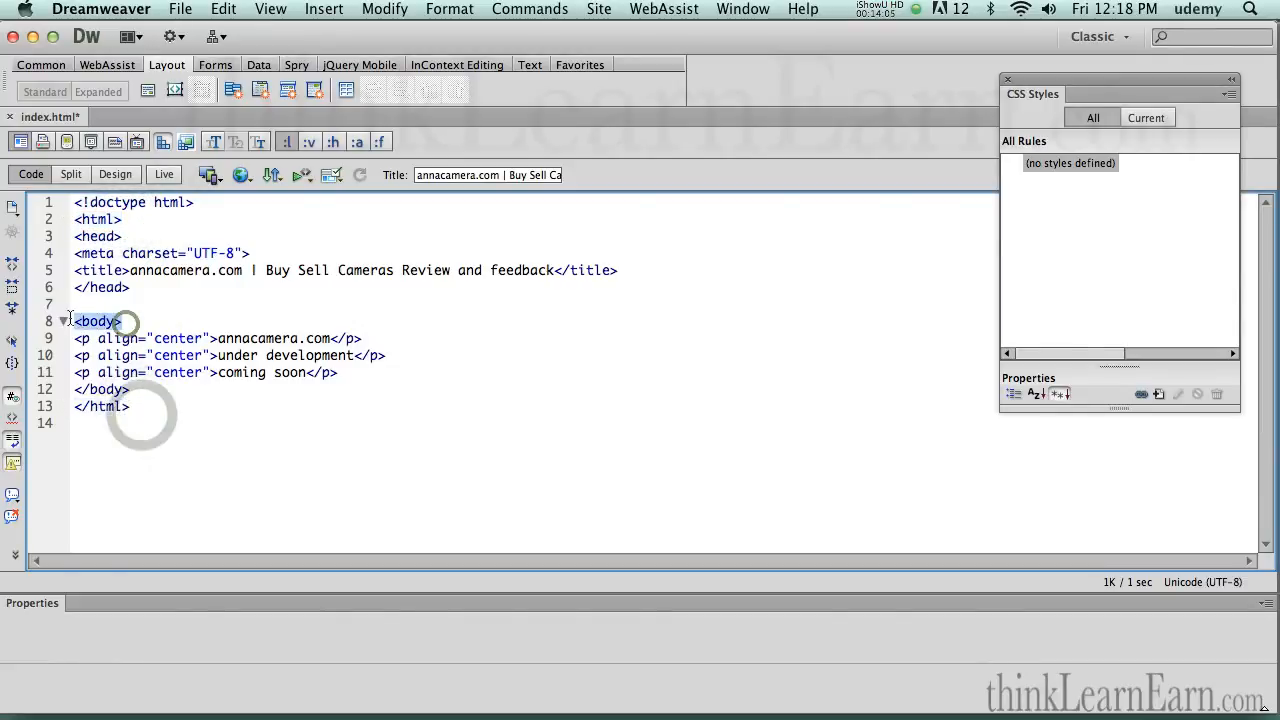
click(125, 393)
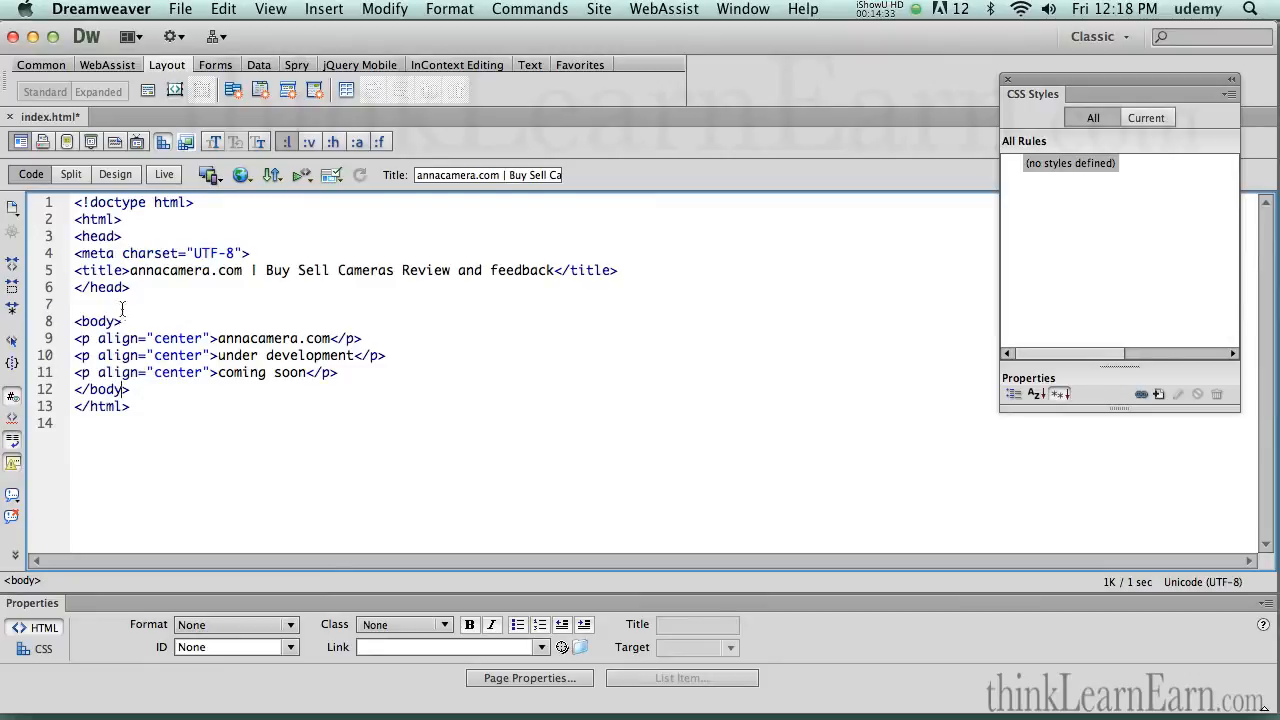
Return to Design view, keeping 'under development' on its own line
click(32, 176)
click(110, 178)
click(26, 179)
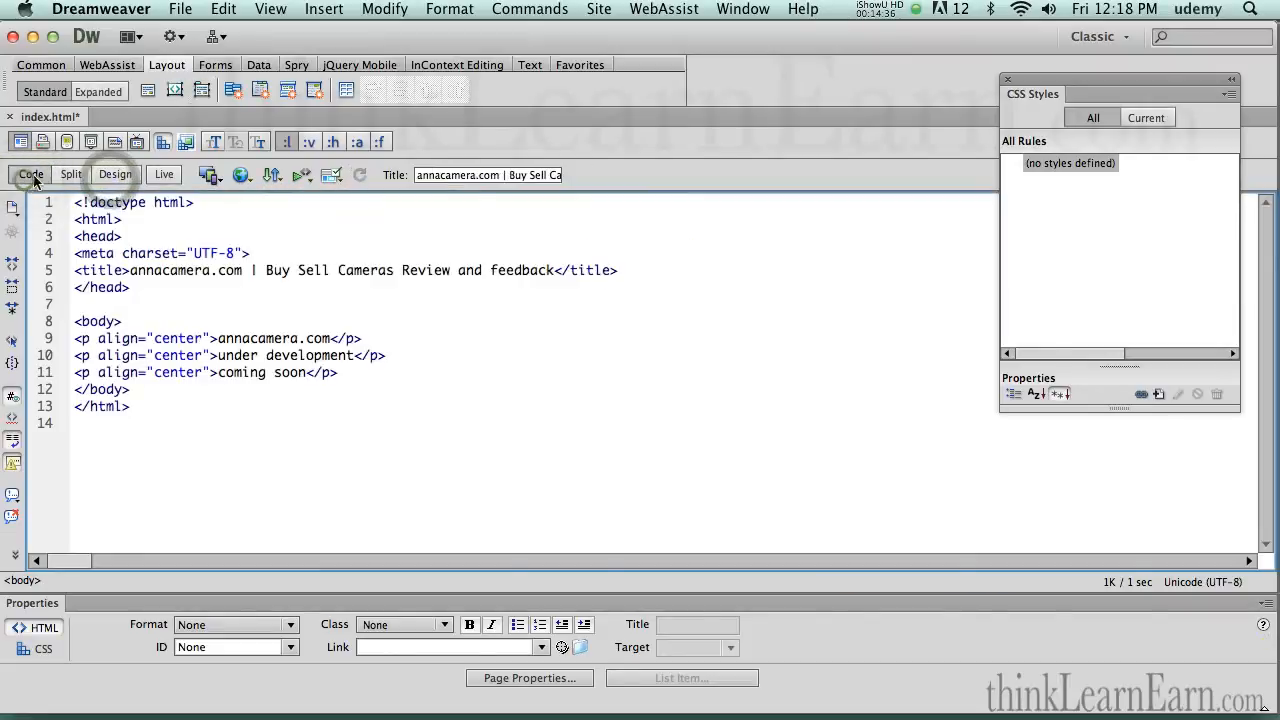
click(112, 176)
click(581, 246)
key(BackSpace)
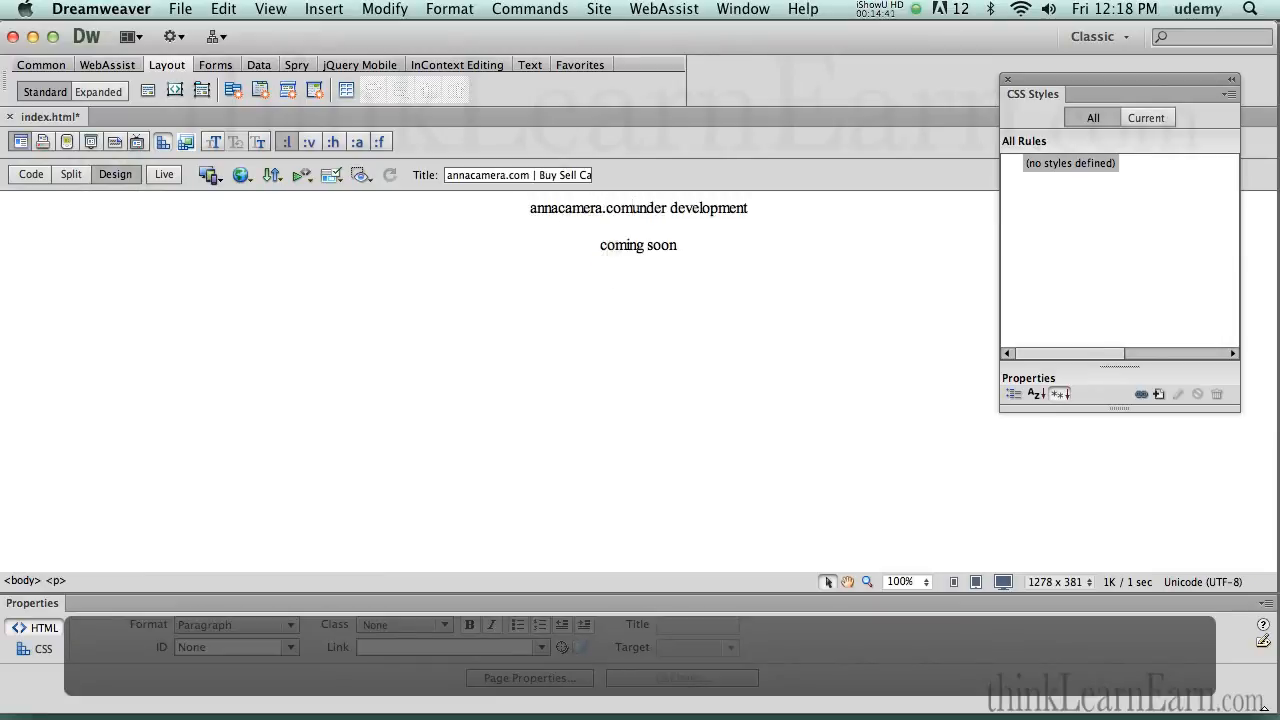
key(Return)
Format the 'annacamera.com' line as Heading 2
click(630, 208)
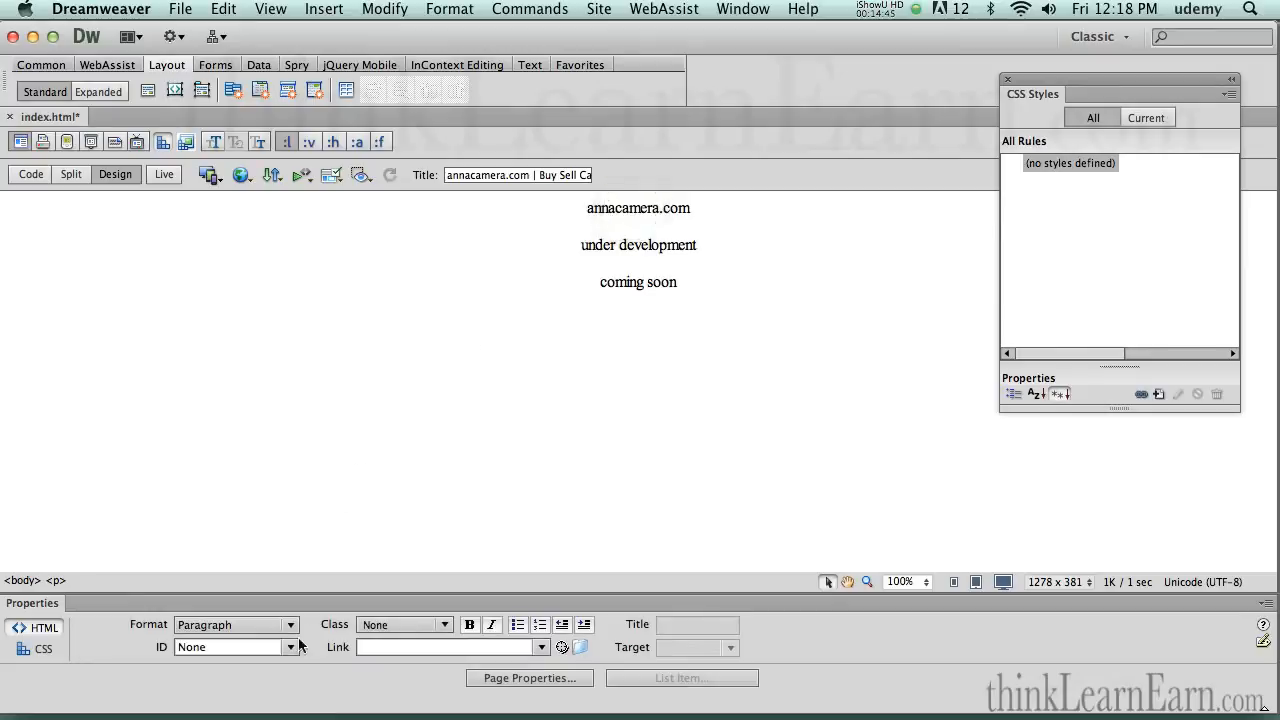
click(290, 624)
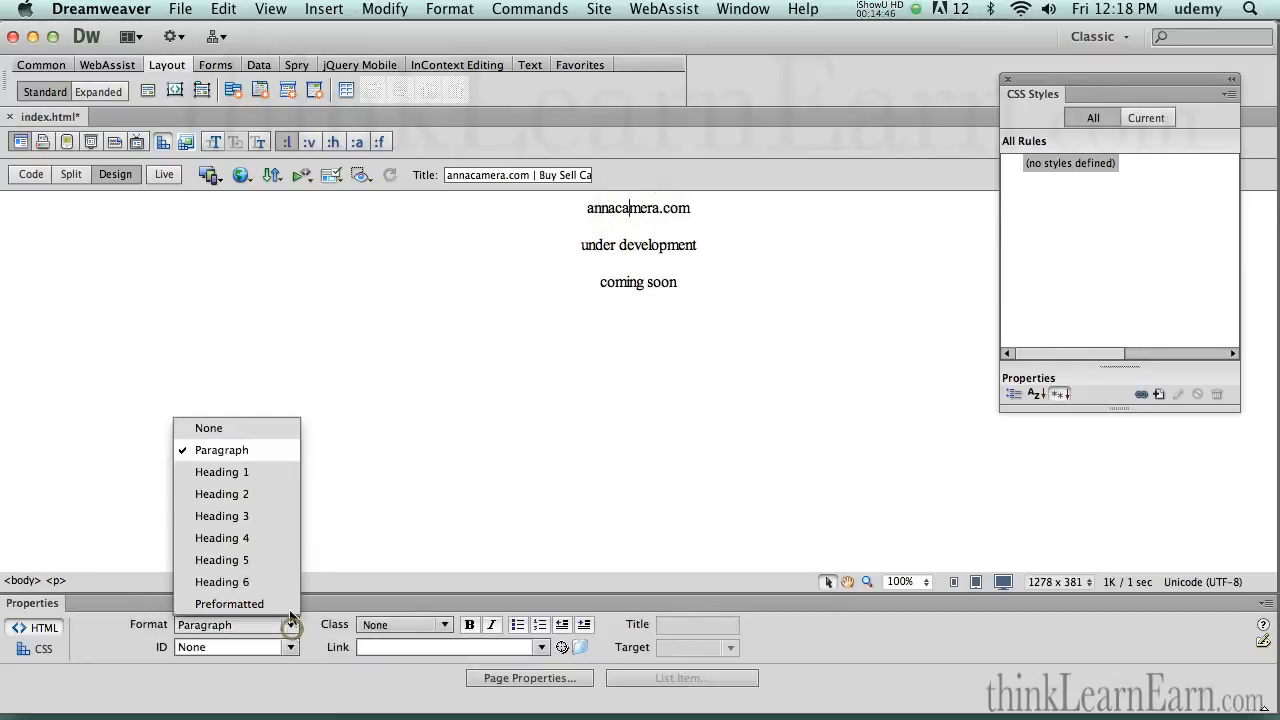
click(252, 471)
click(599, 221)
key(super+1)
key(super+2)
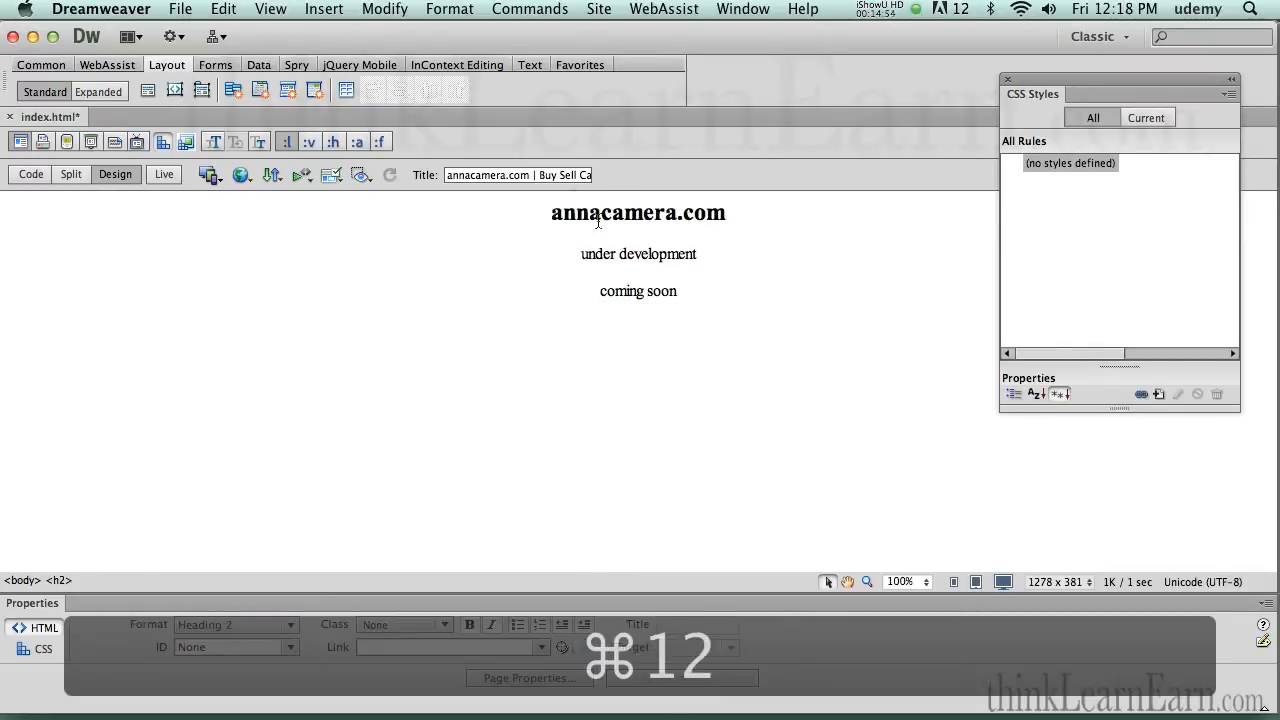
click(280, 624)
mouse_move(257, 688)
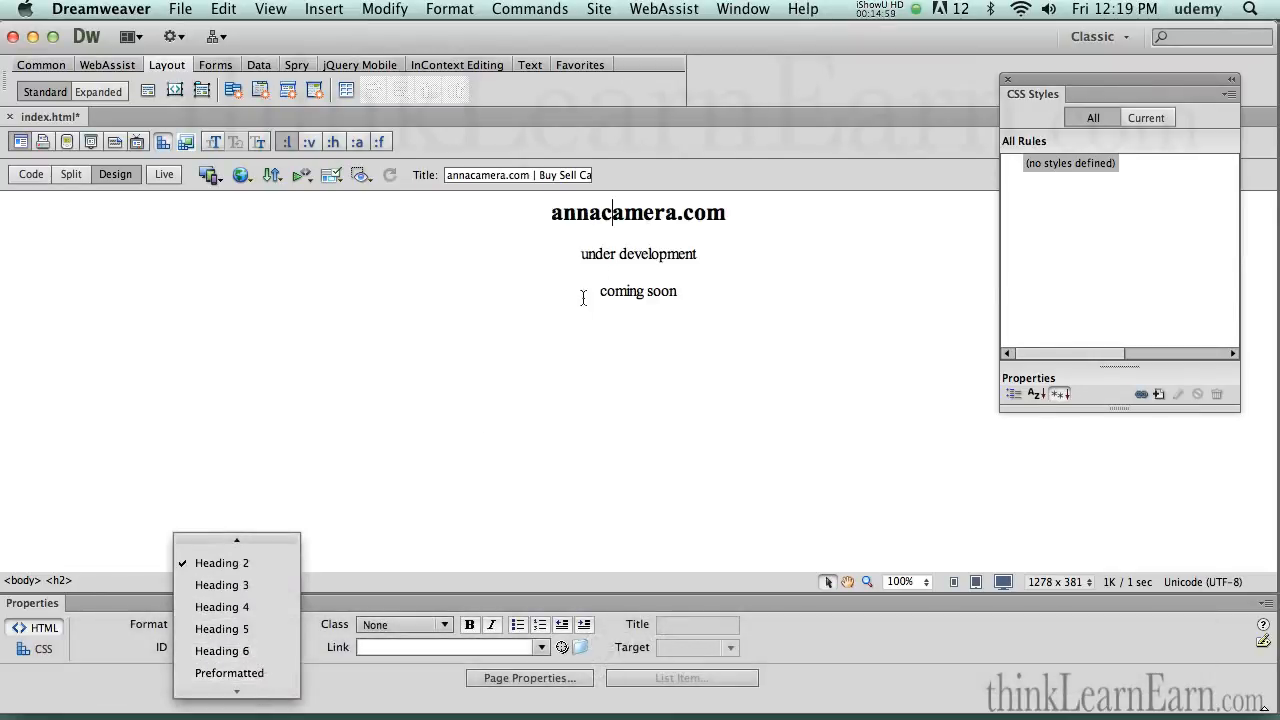
click(626, 218)
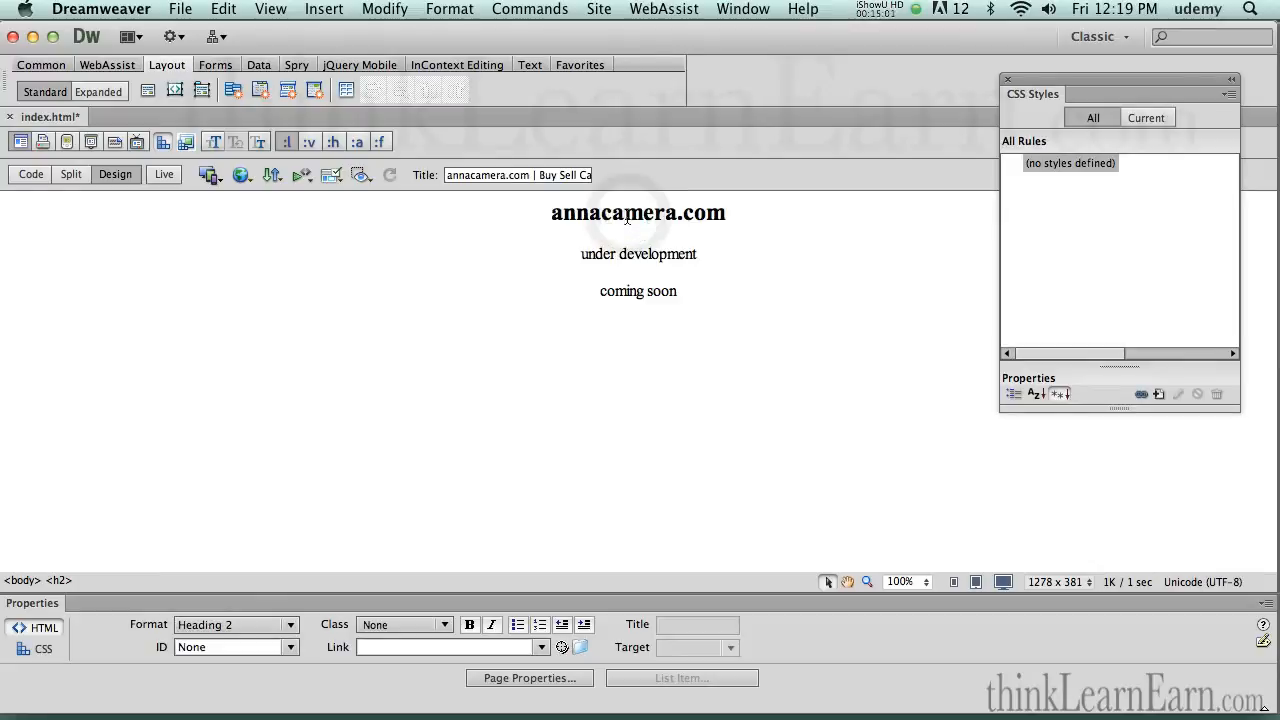
click(627, 216)
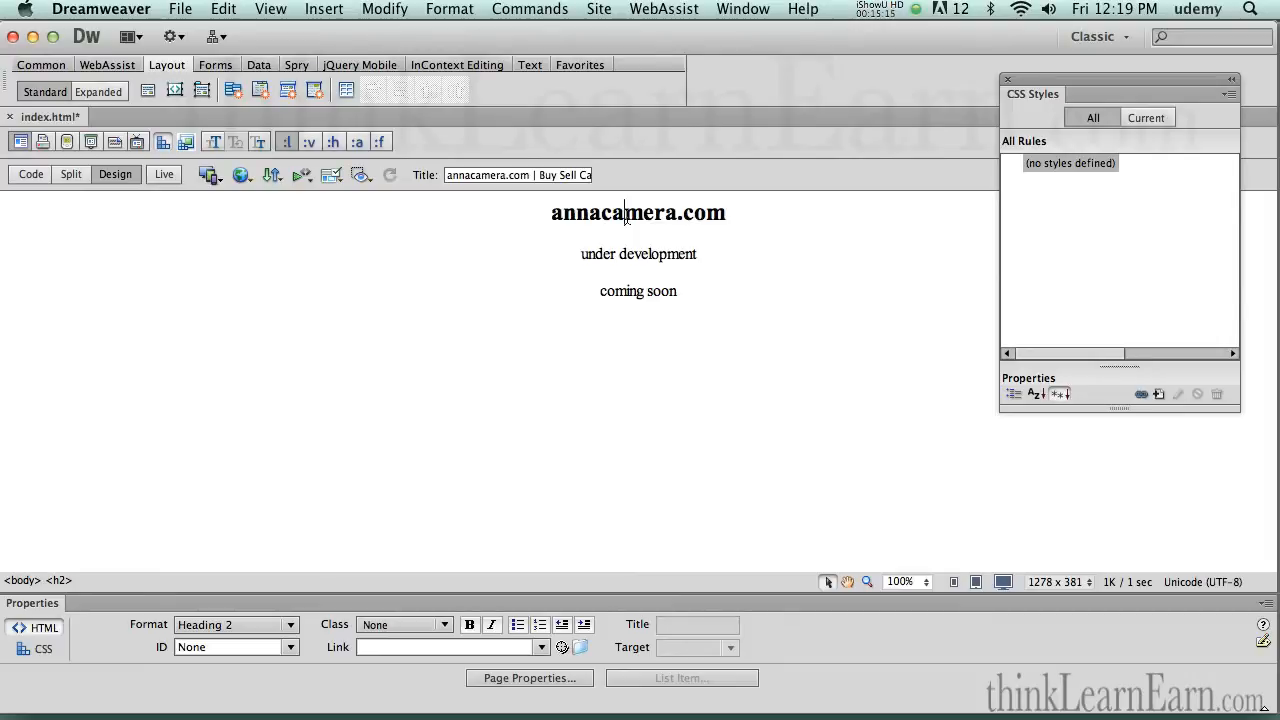
Save index.html
click(612, 244)
click(584, 250)
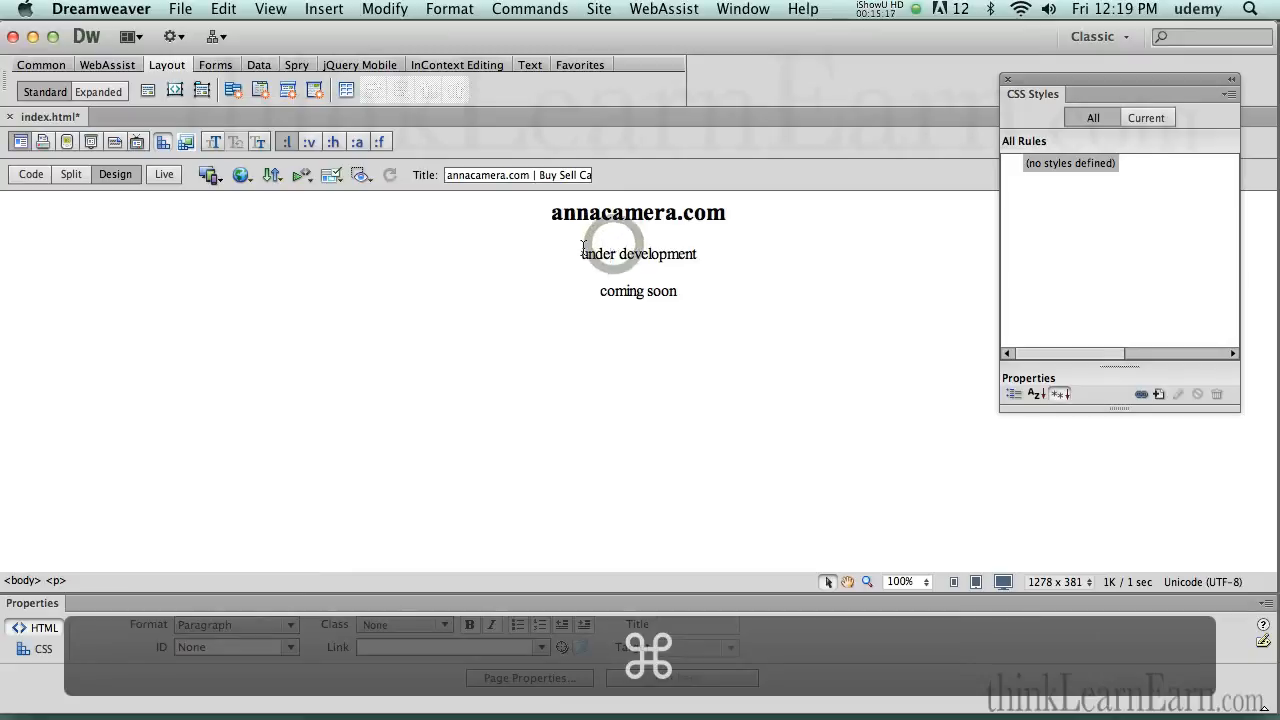
key(super+s)
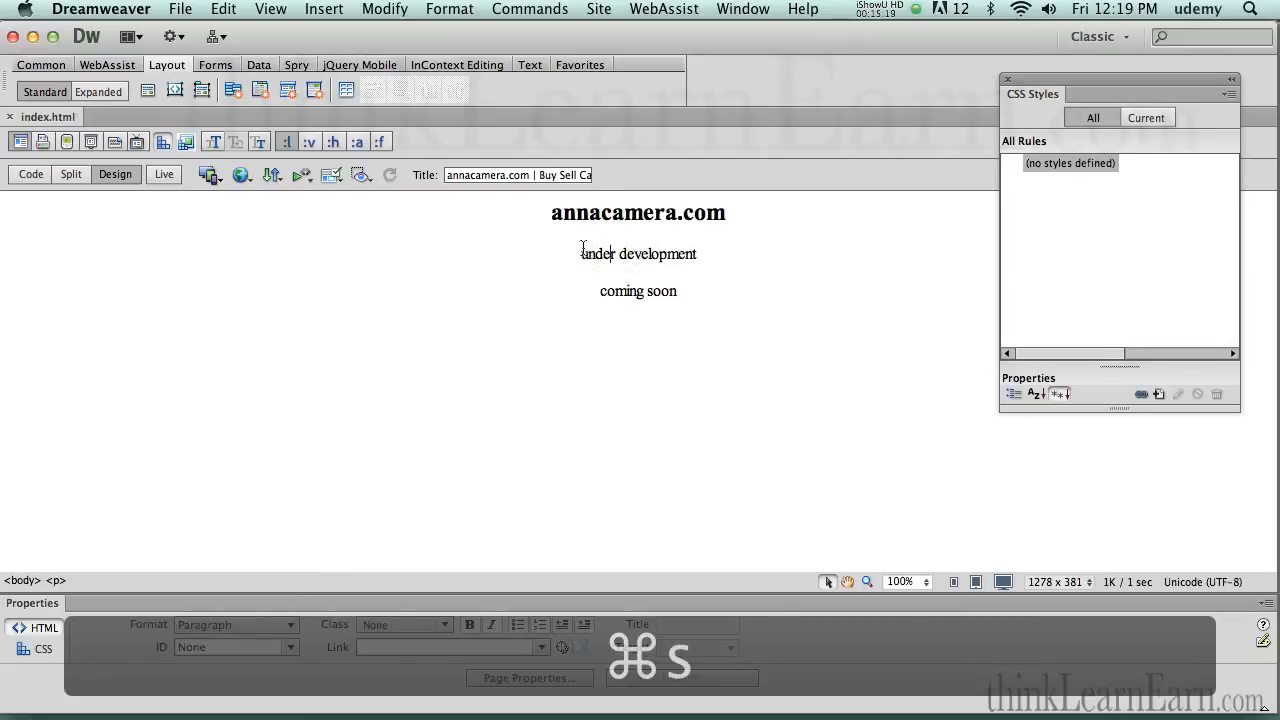
click(180, 8)
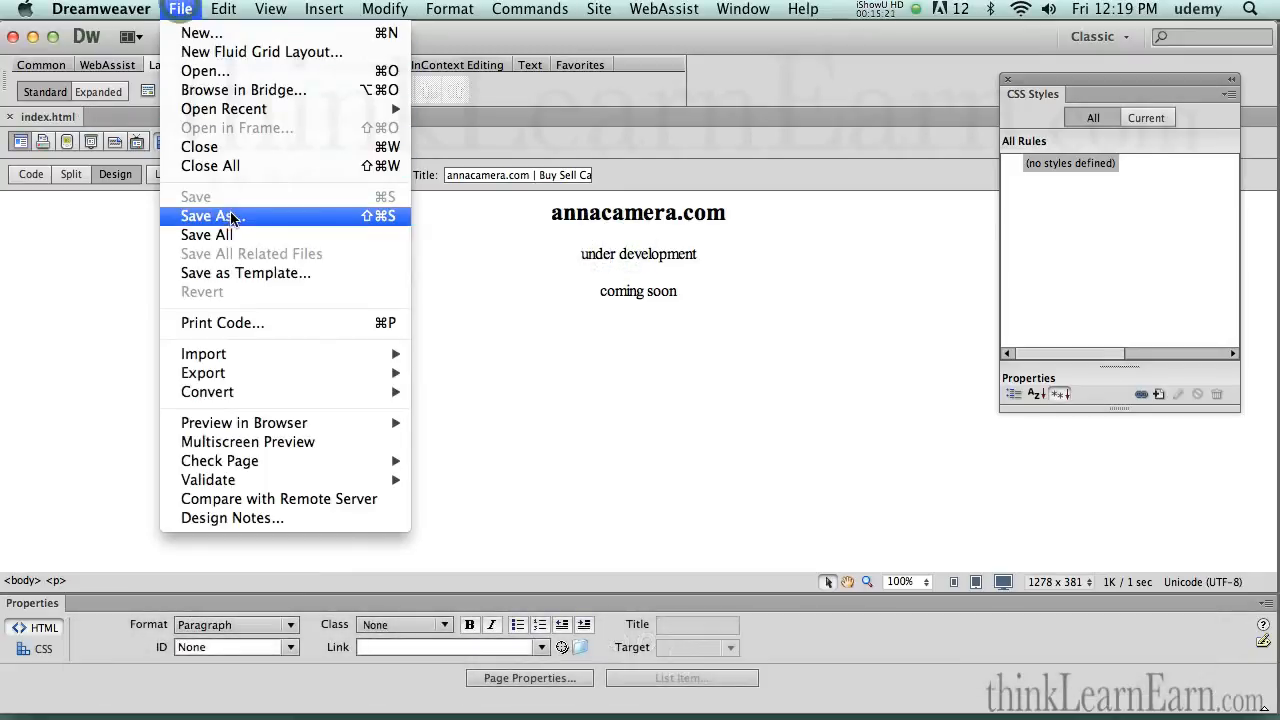
click(556, 278)
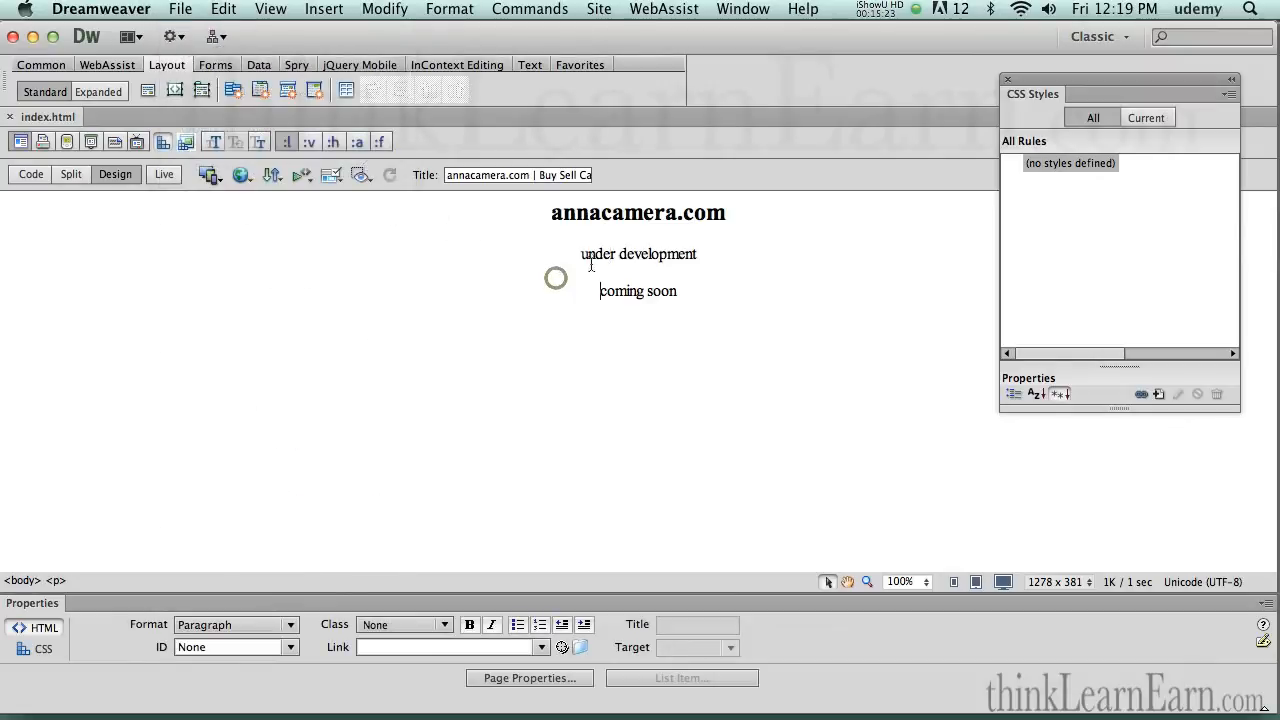
Add a 'contact us' paragraph below 'coming soon' and select it
click(681, 290)
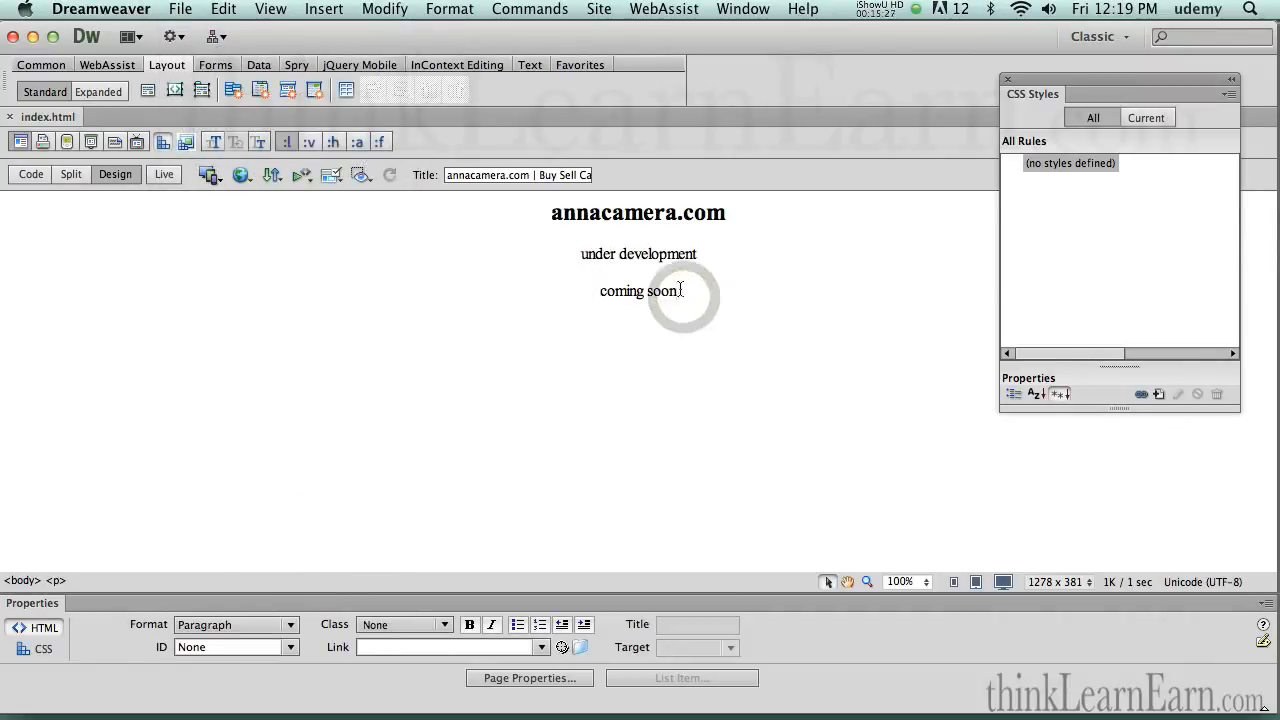
key(Return)
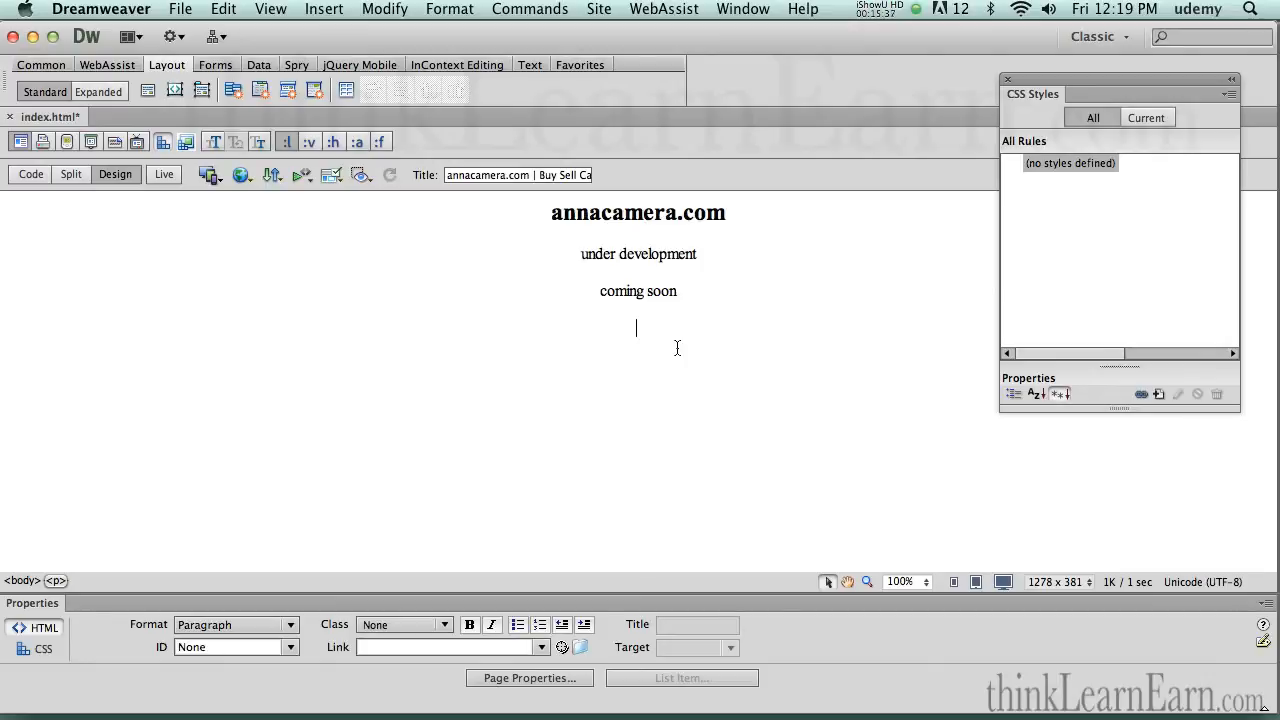
text(contact us)
drag(606, 330, 684, 337)
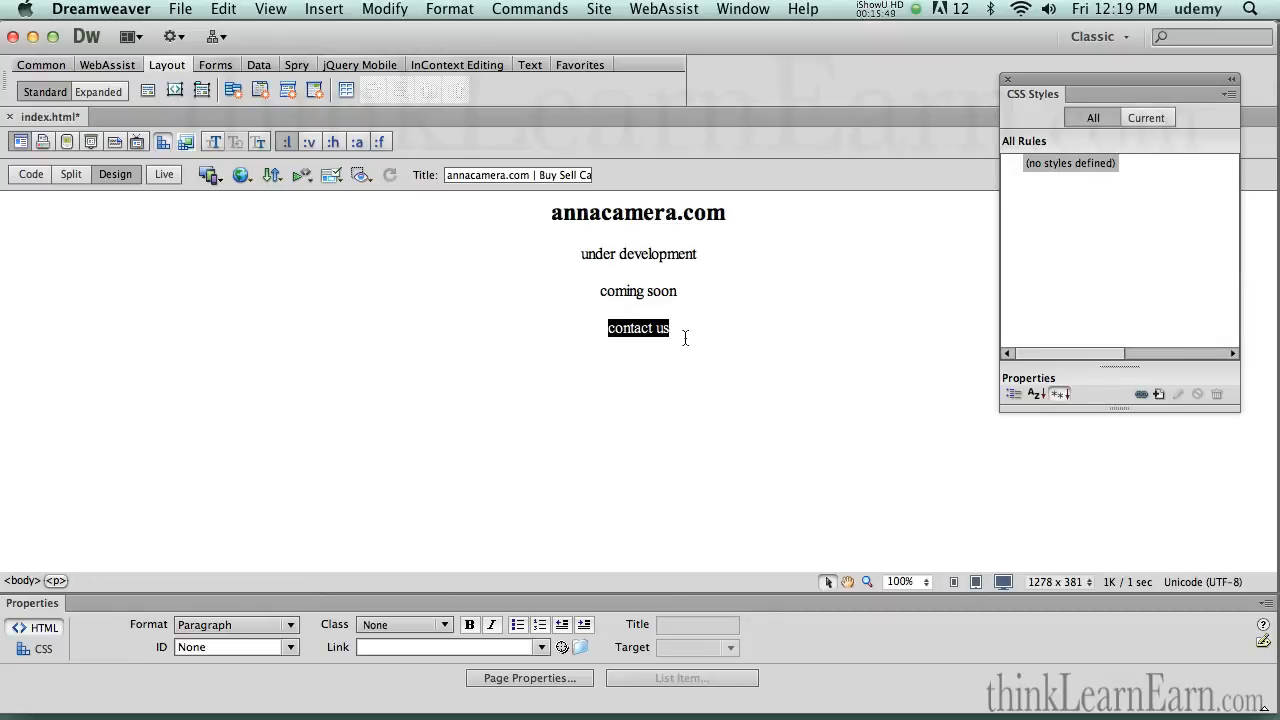
click(650, 331)
drag(606, 330, 672, 331)
Link 'contact us' to a mailto e-mail address with subject 'I need more info', then save
click(366, 647)
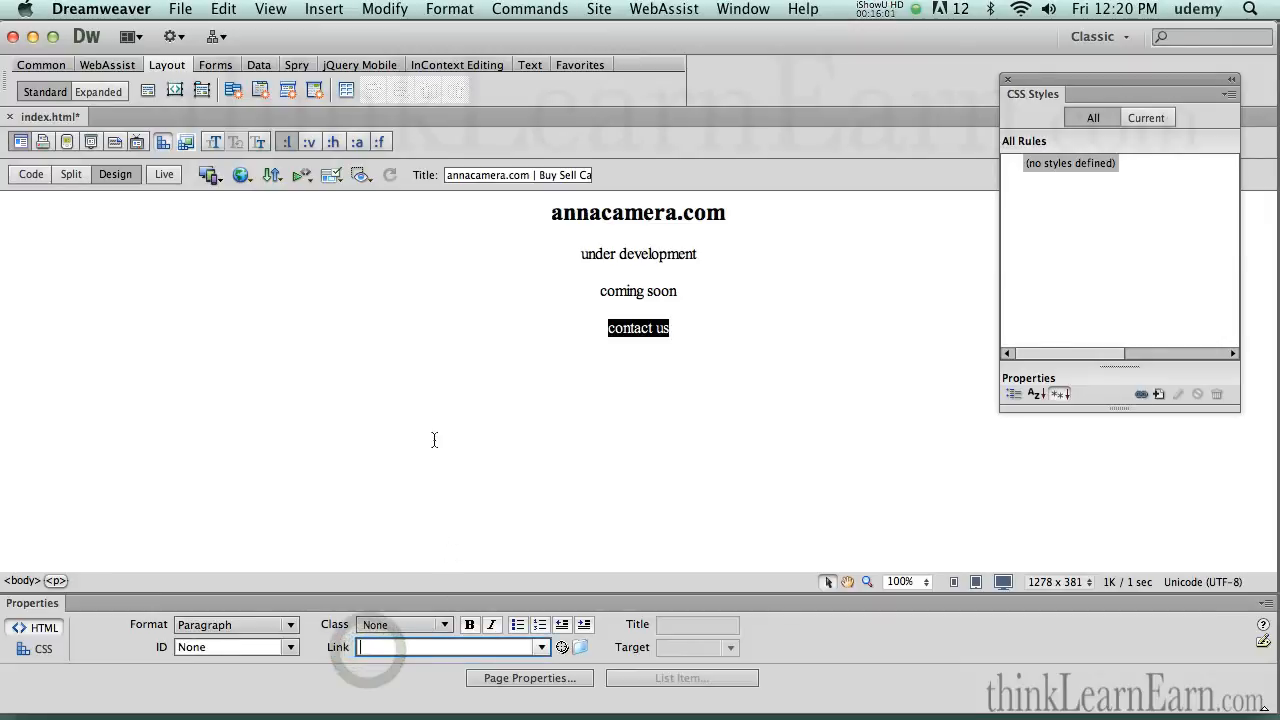
text(mailto)
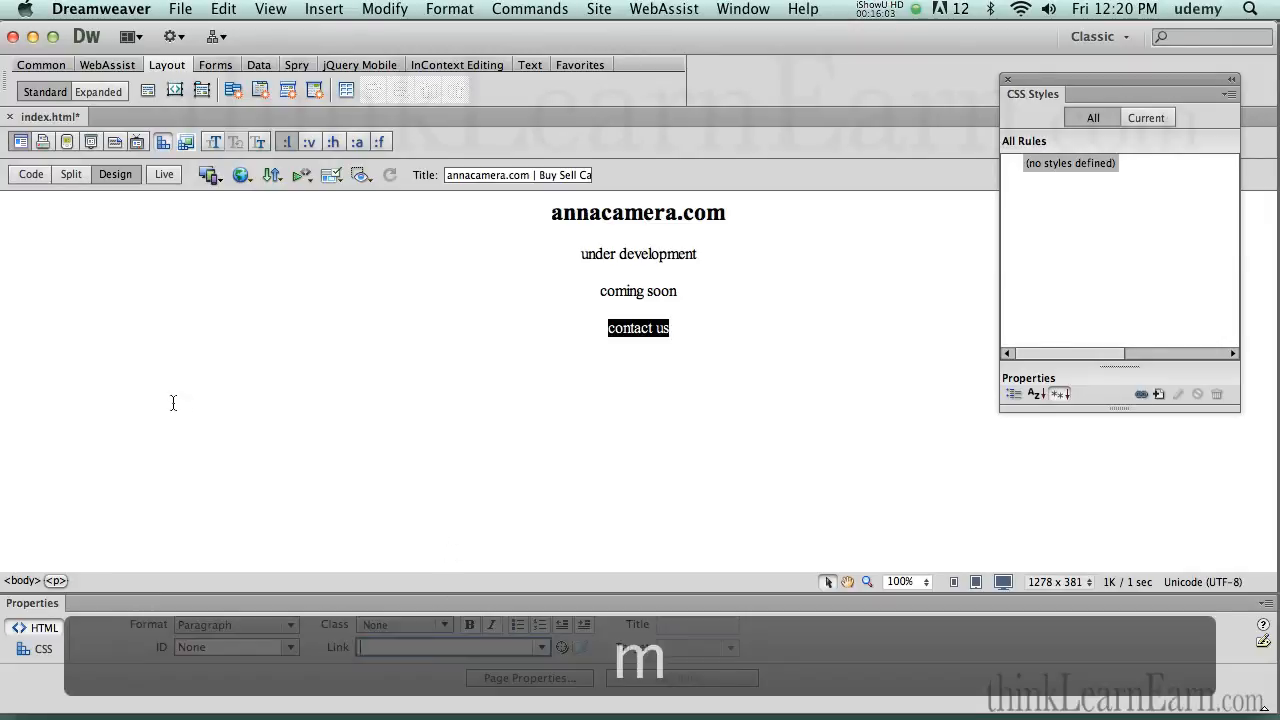
text(:)
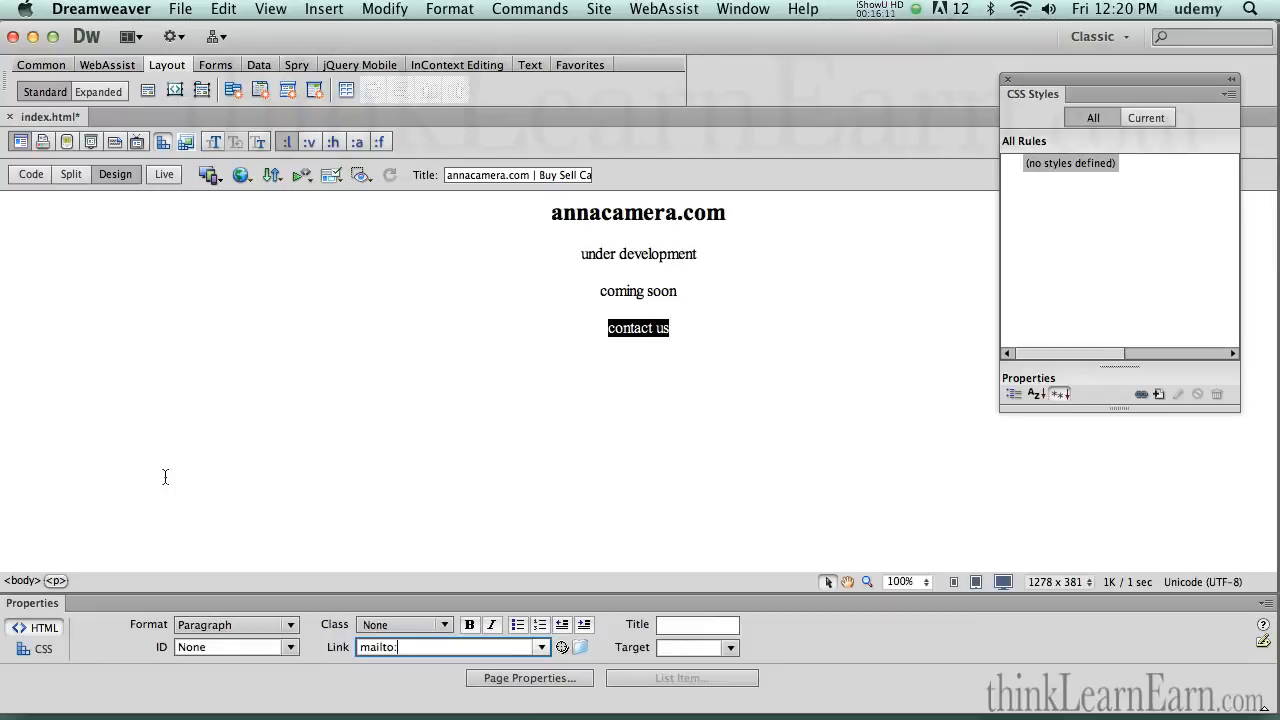
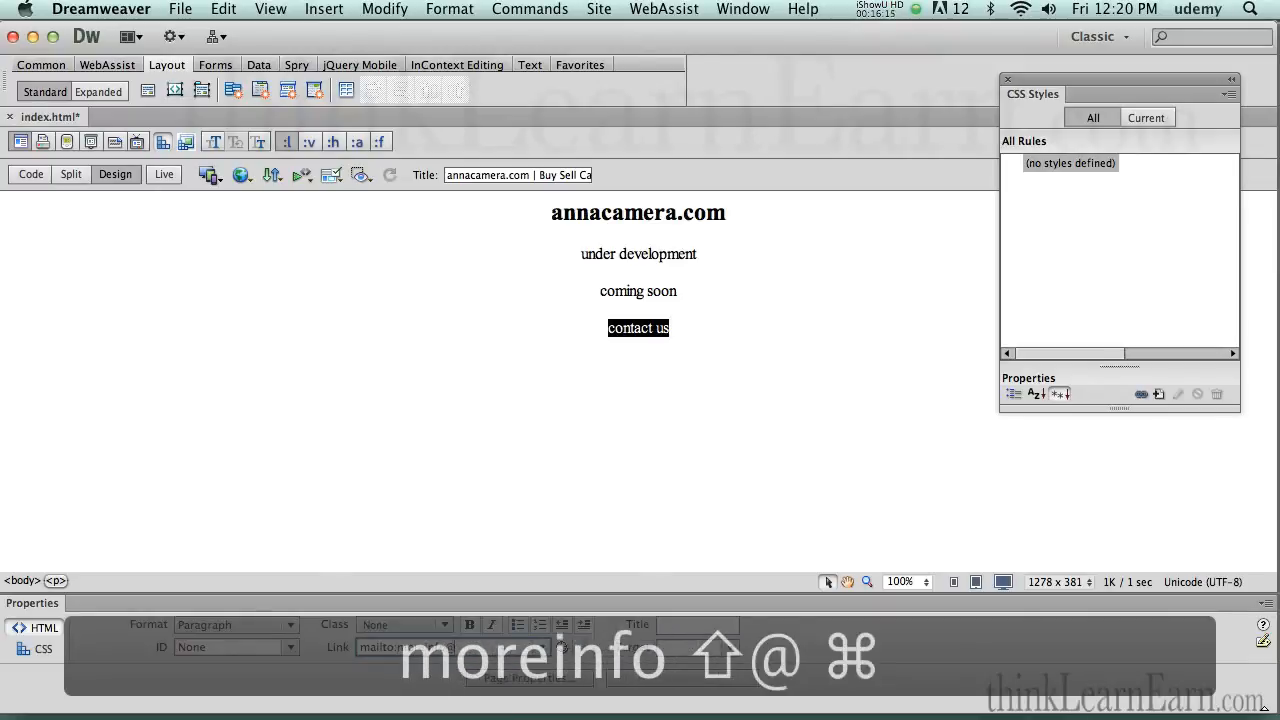
key(super+v)
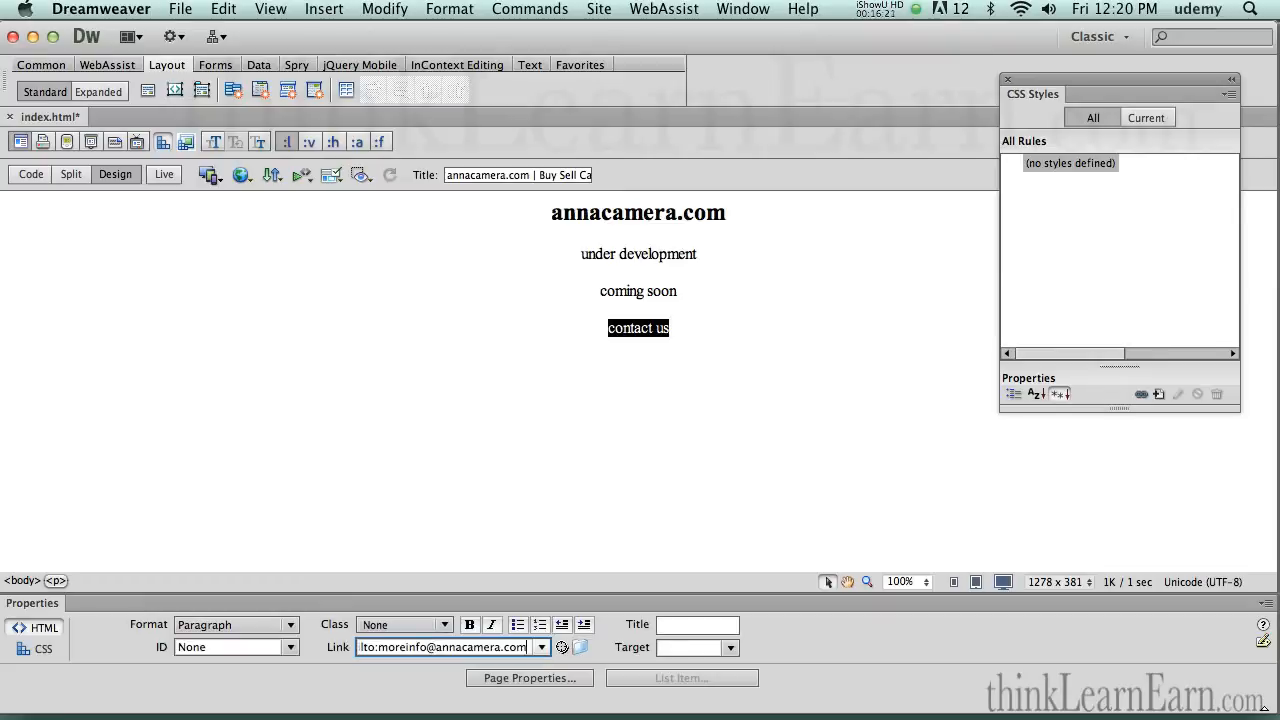
text(?)
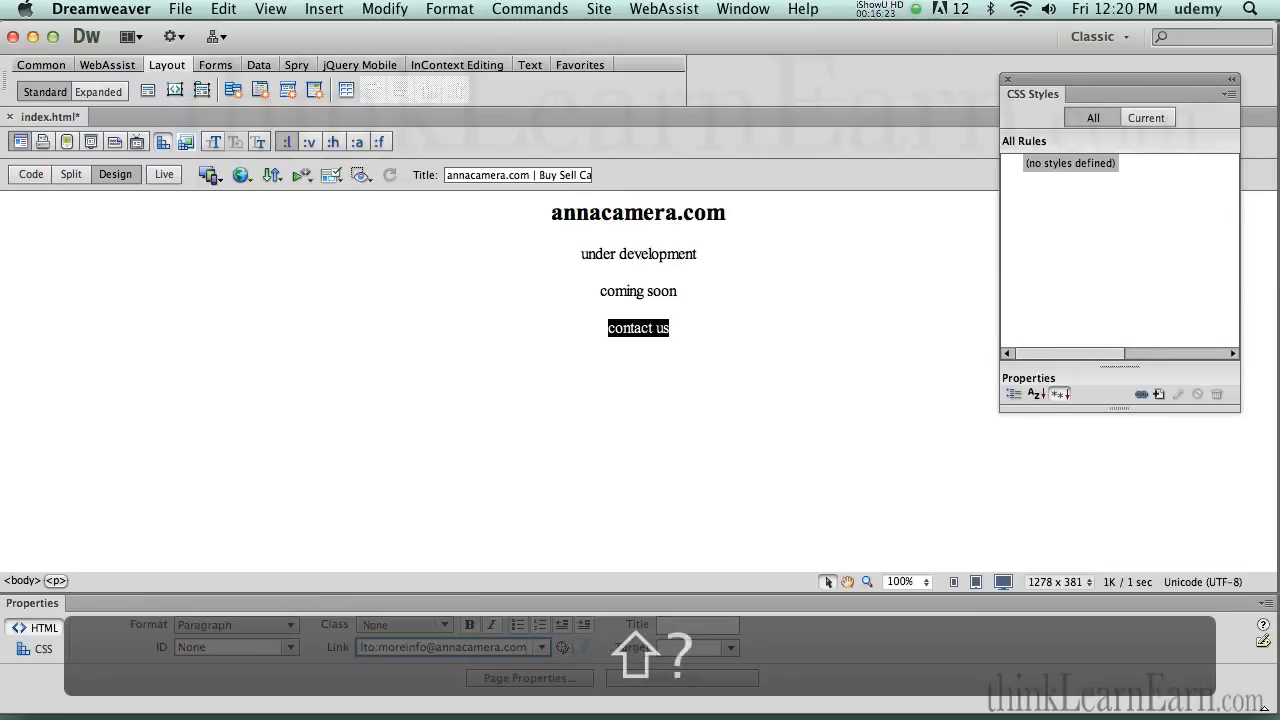
text(subject)
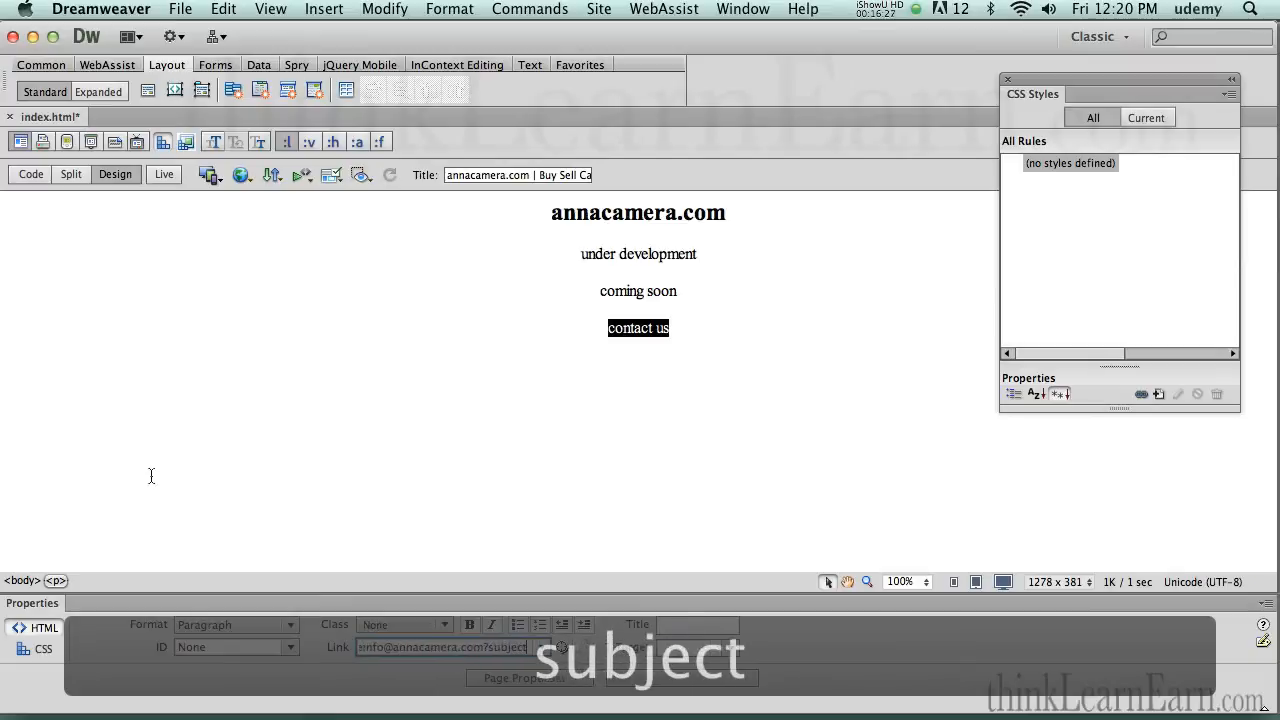
text(=)
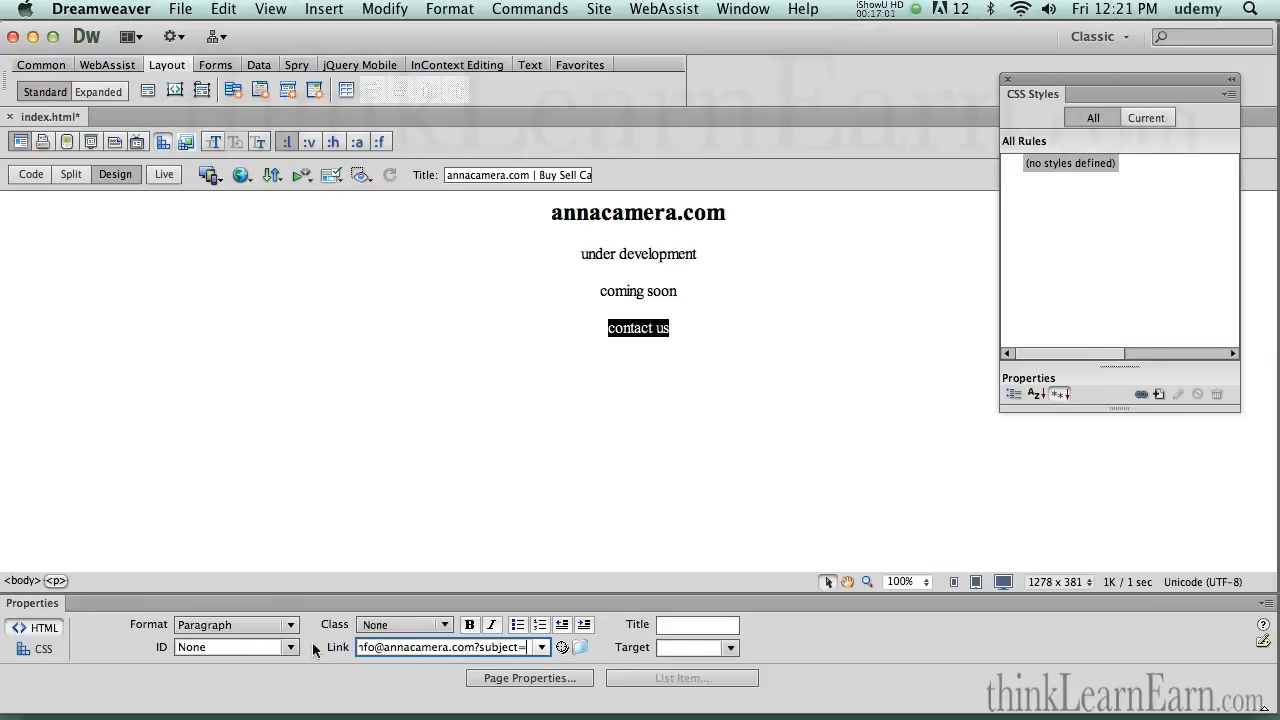
text(I)
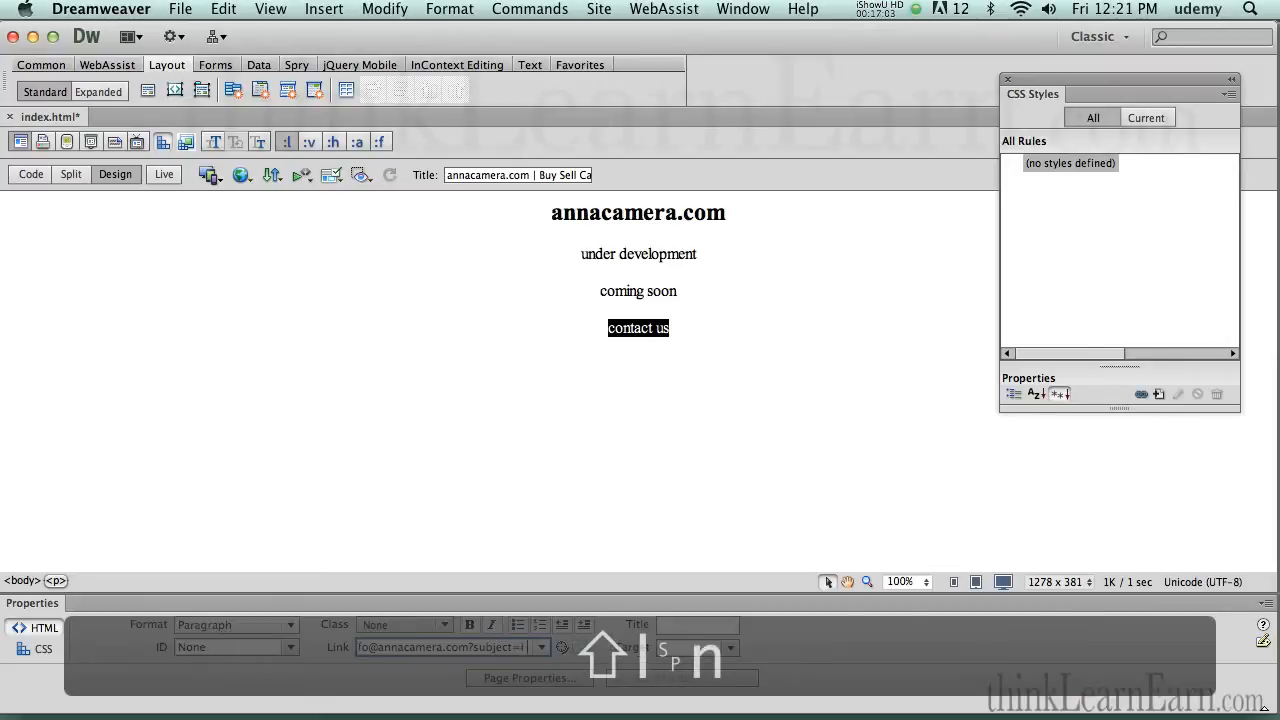
text( need mpre)
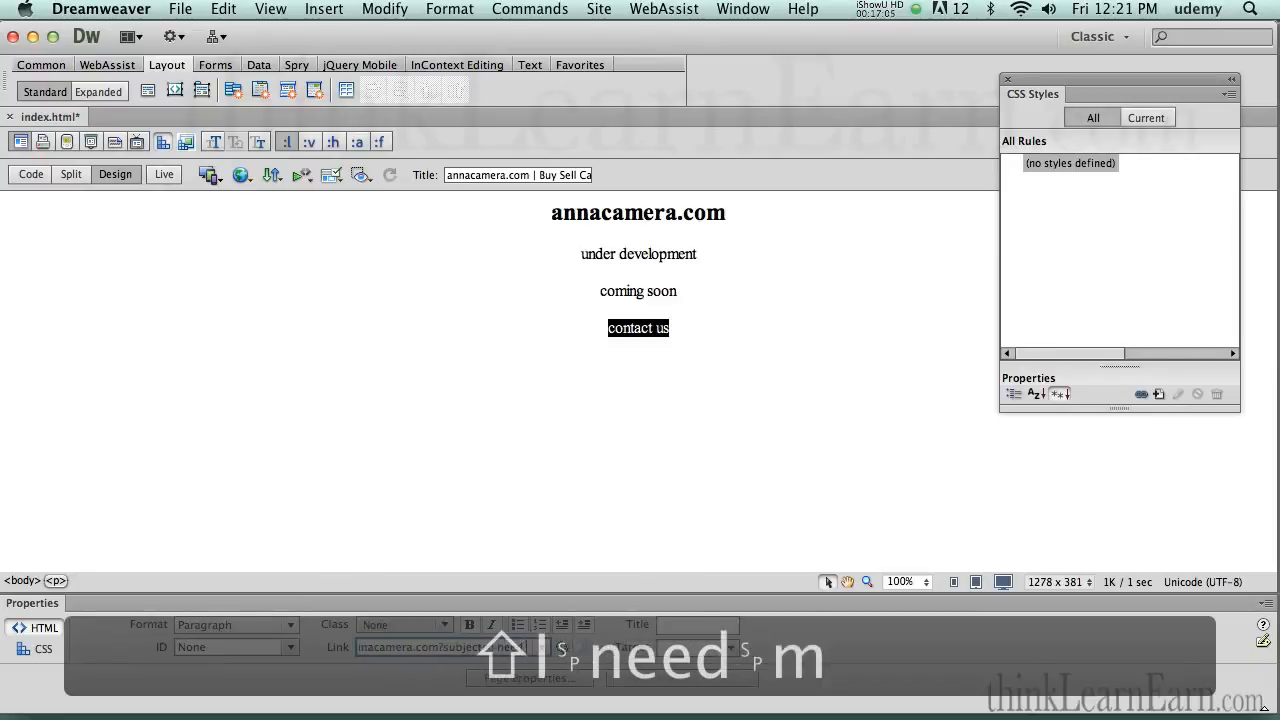
key(BackSpace)
key(BackSpace)
key(BackSpace)
text(ore info)
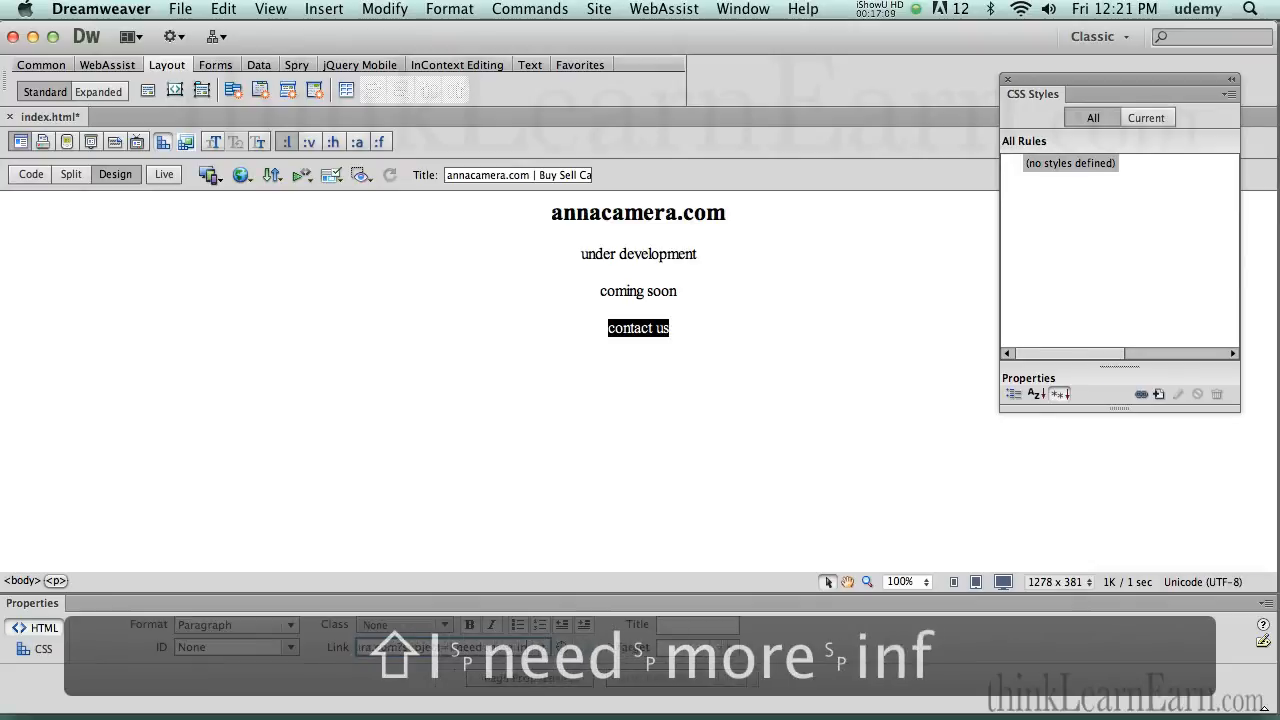
click(557, 402)
key(super+s)
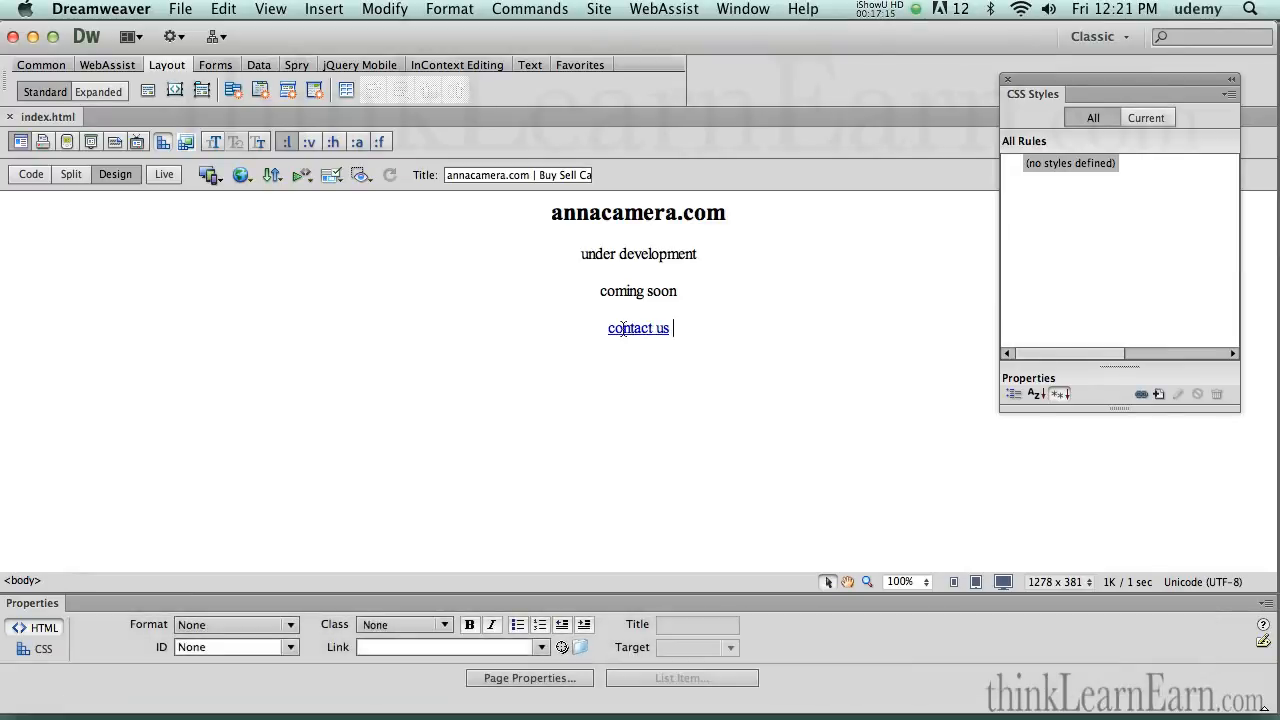
click(593, 328)
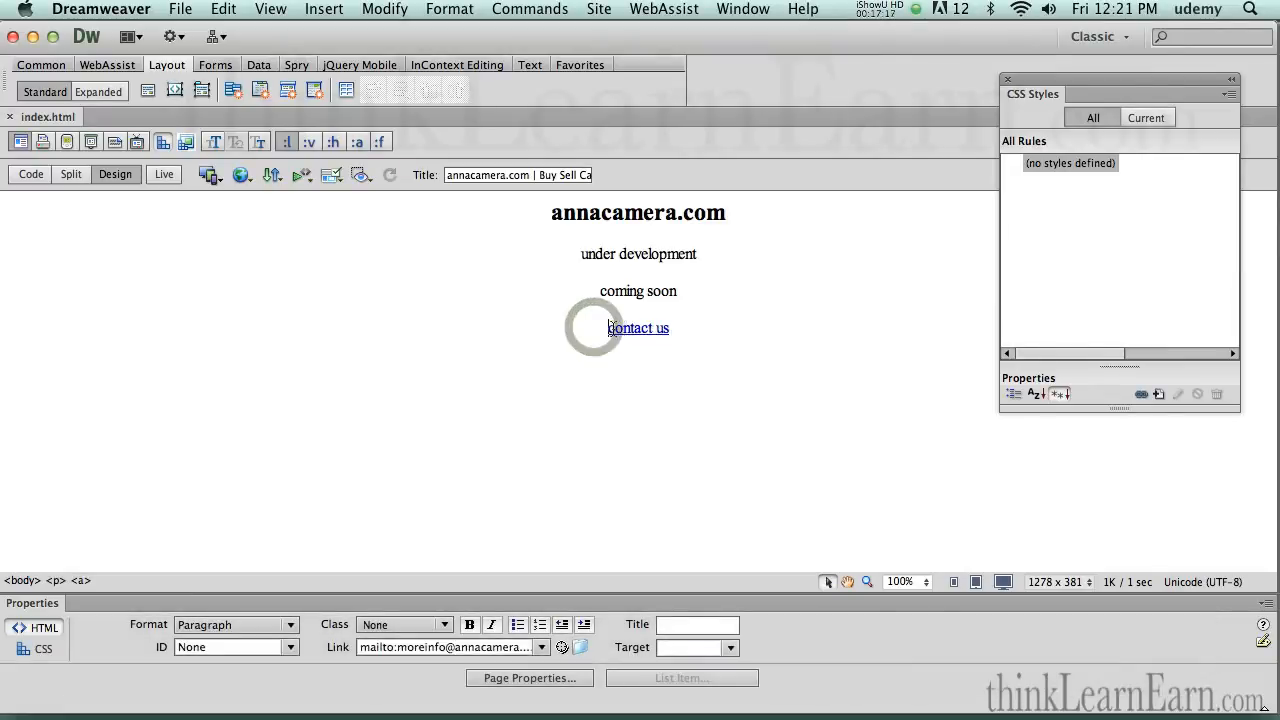
click(613, 329)
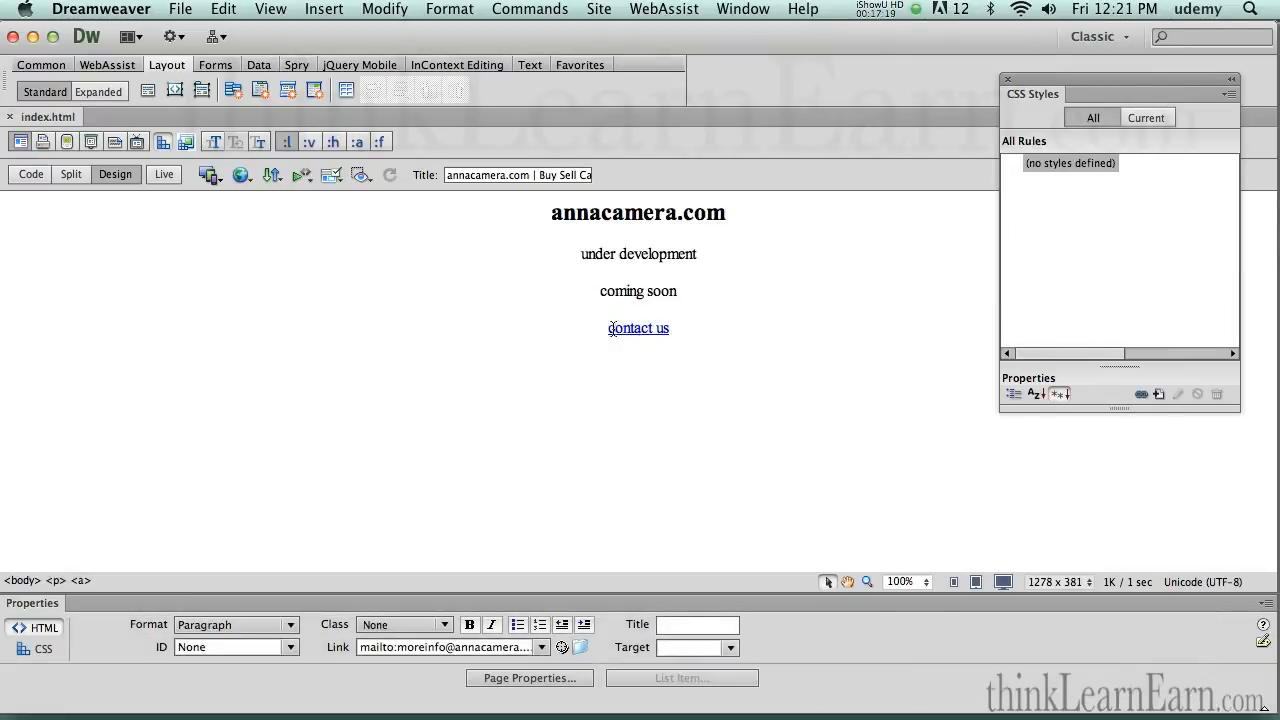
double_click(614, 328)
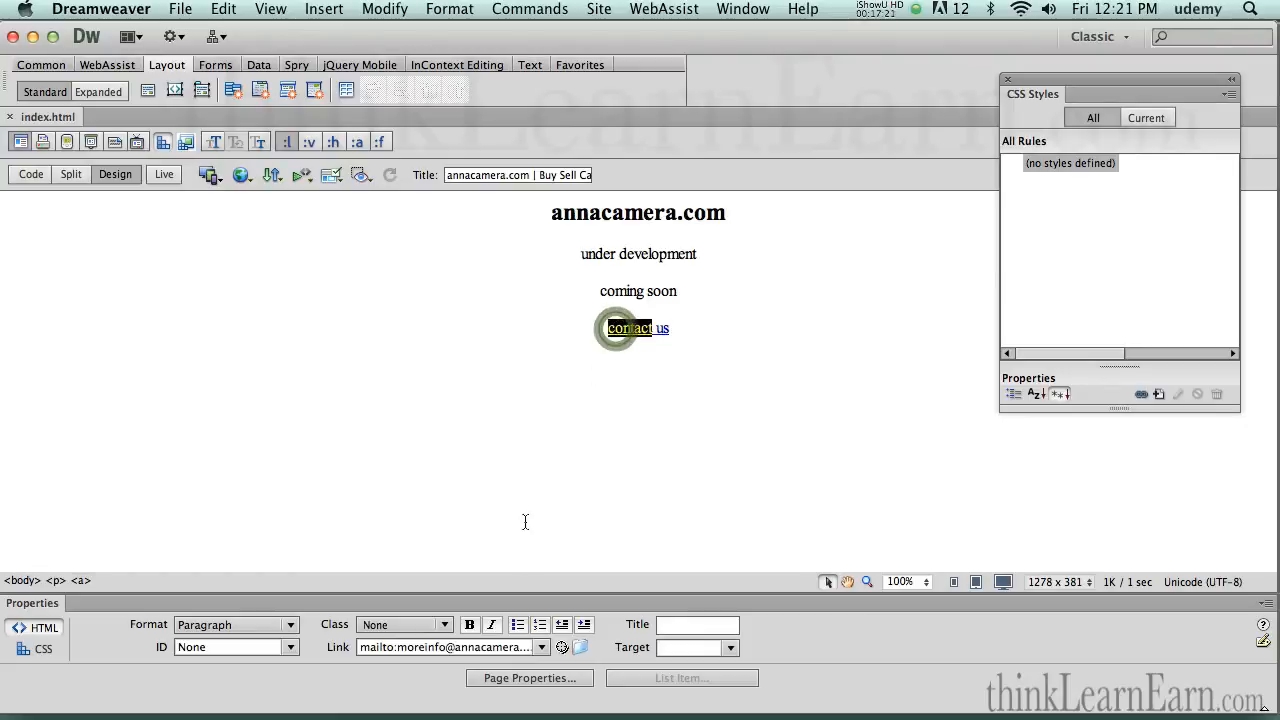
triple_click(519, 648)
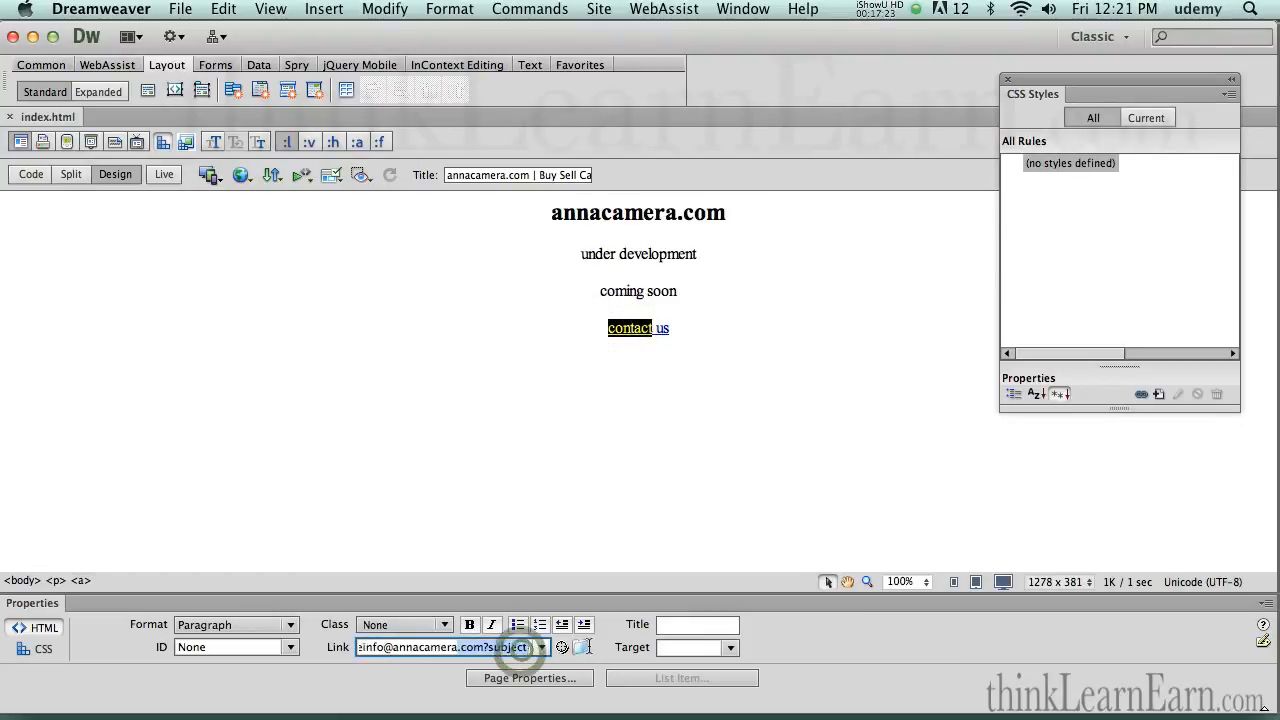
click(633, 464)
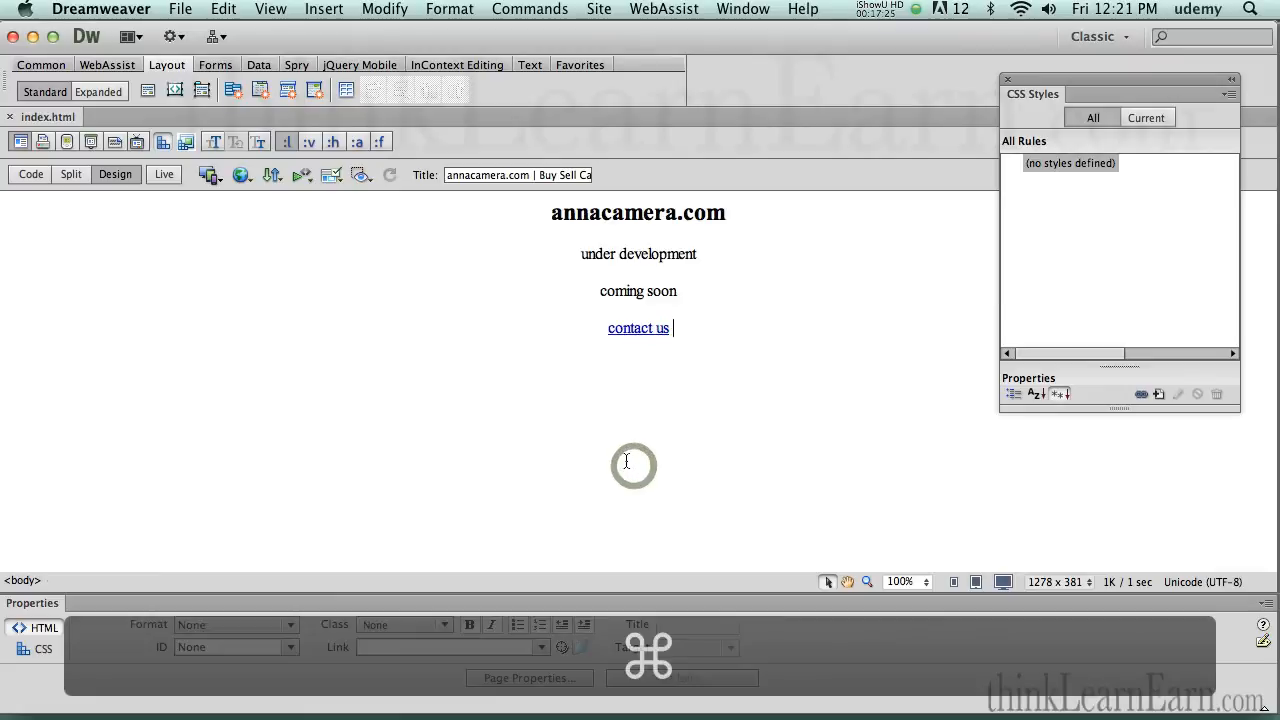
key(super+s)
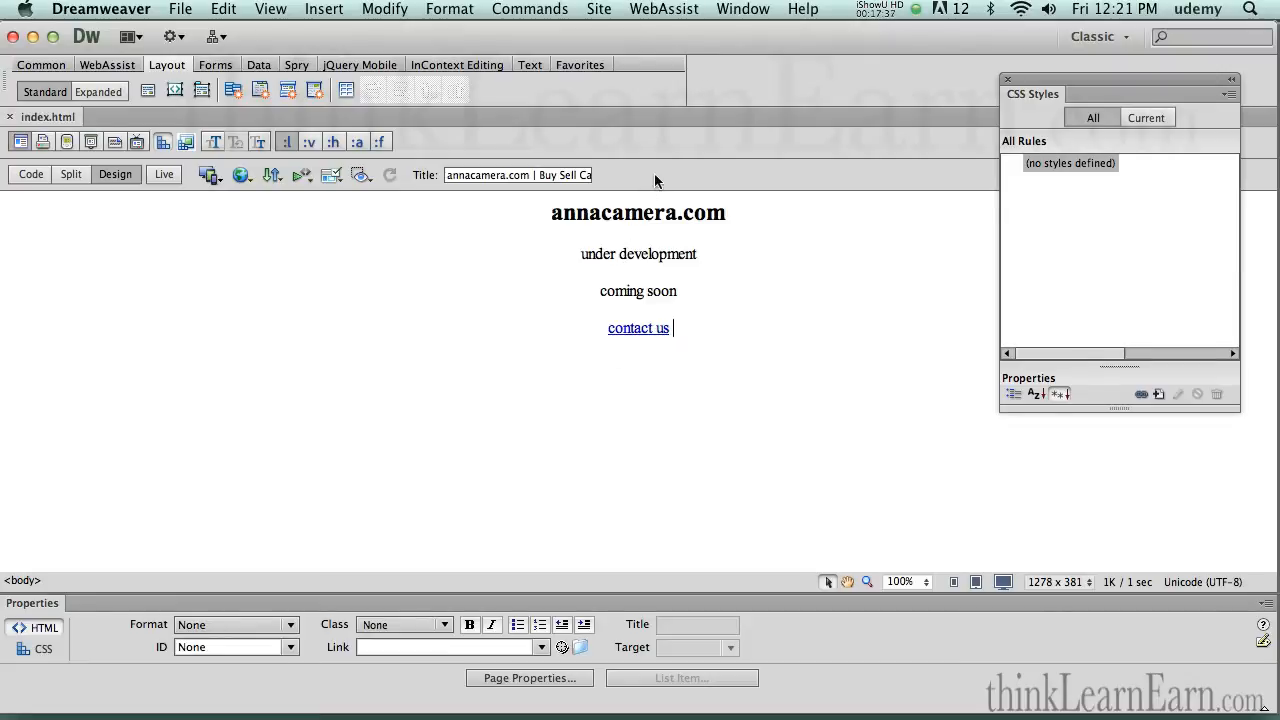
Show the site Files panel and move it aside to reveal the page heading
click(742, 10)
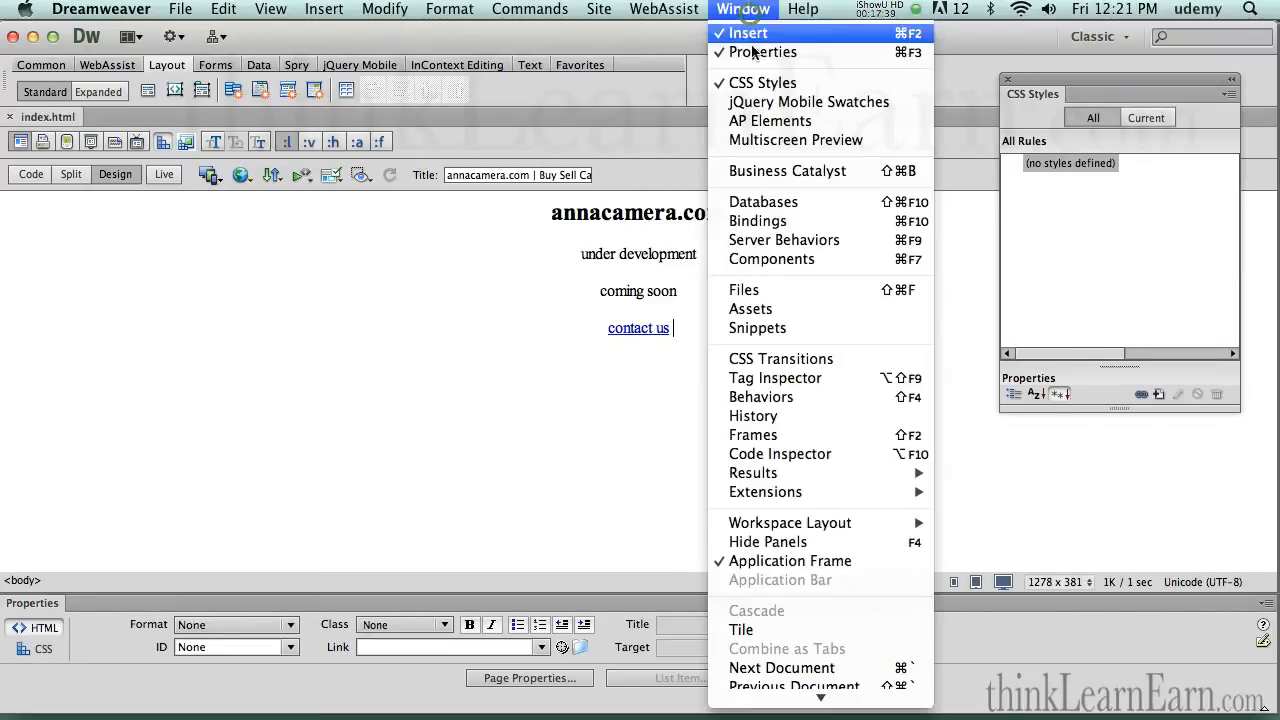
click(790, 290)
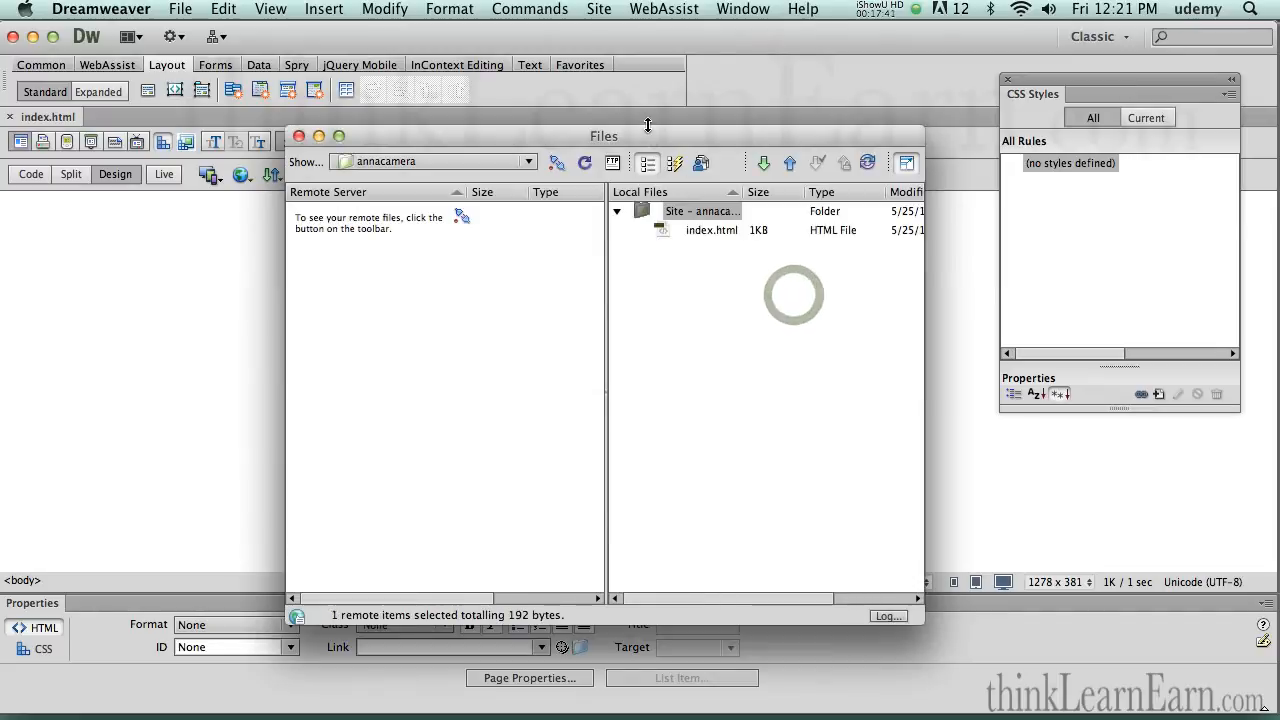
drag(646, 131, 686, 242)
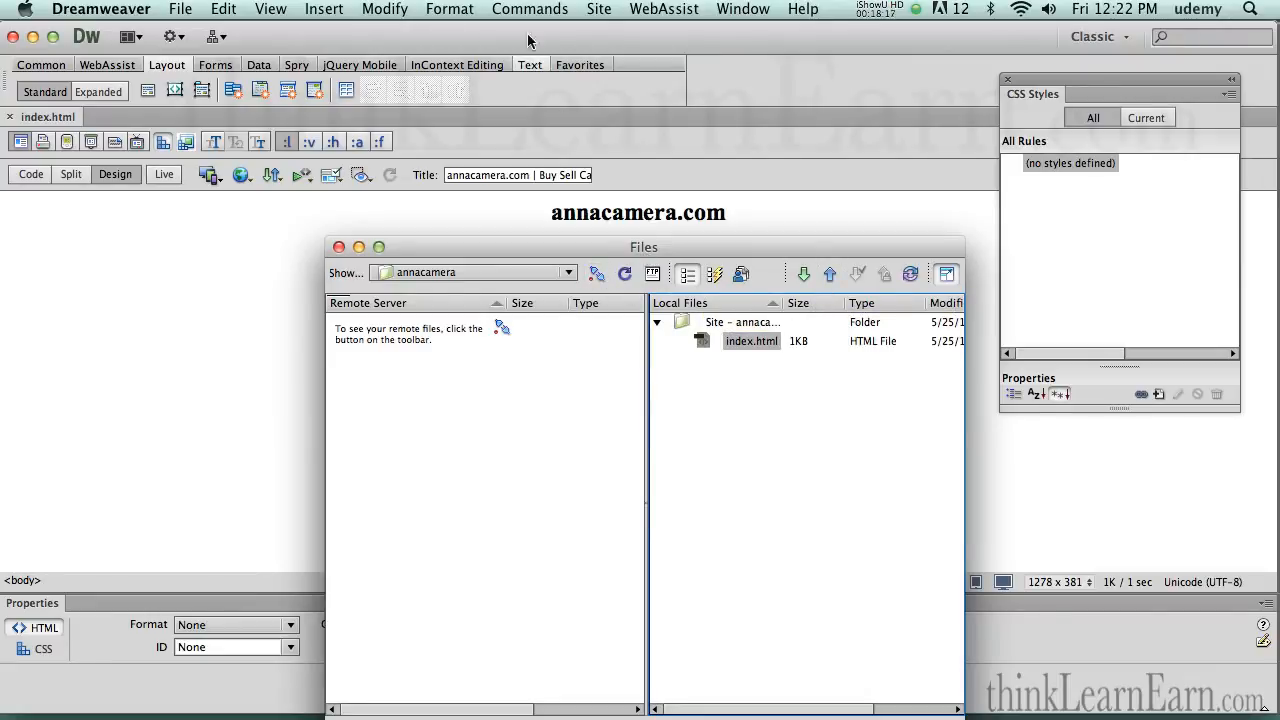
click(741, 9)
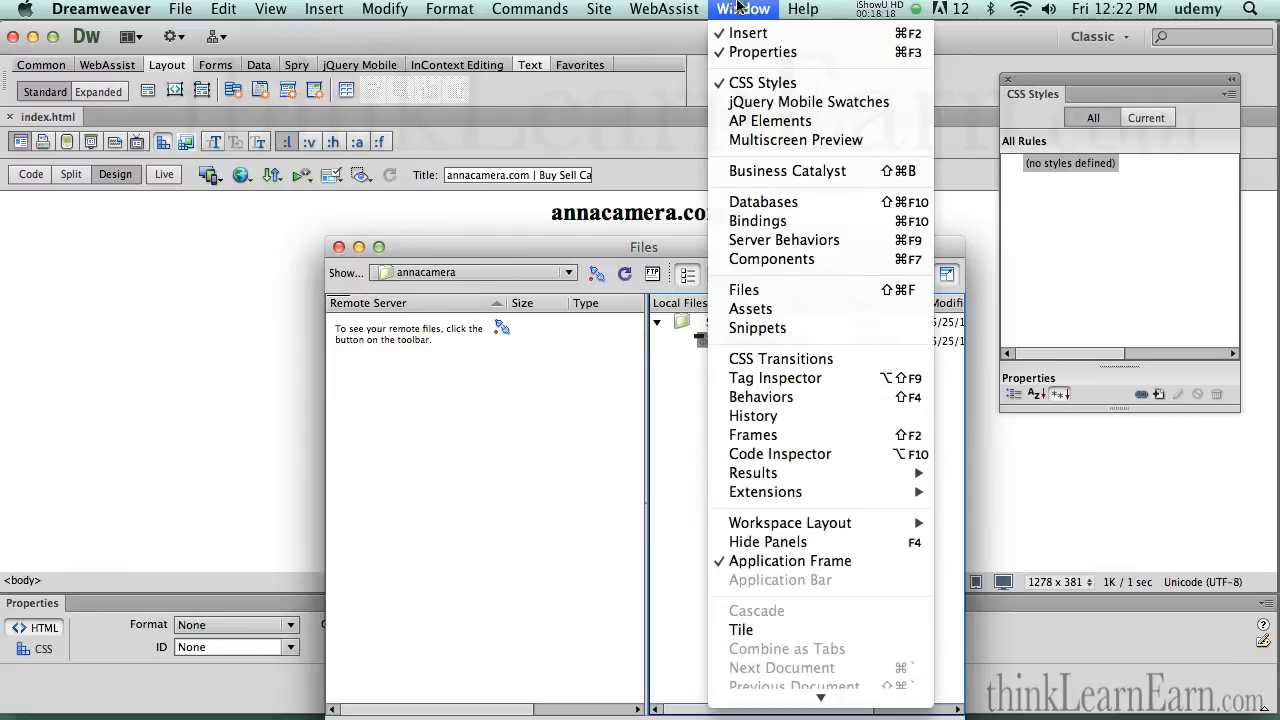
click(759, 291)
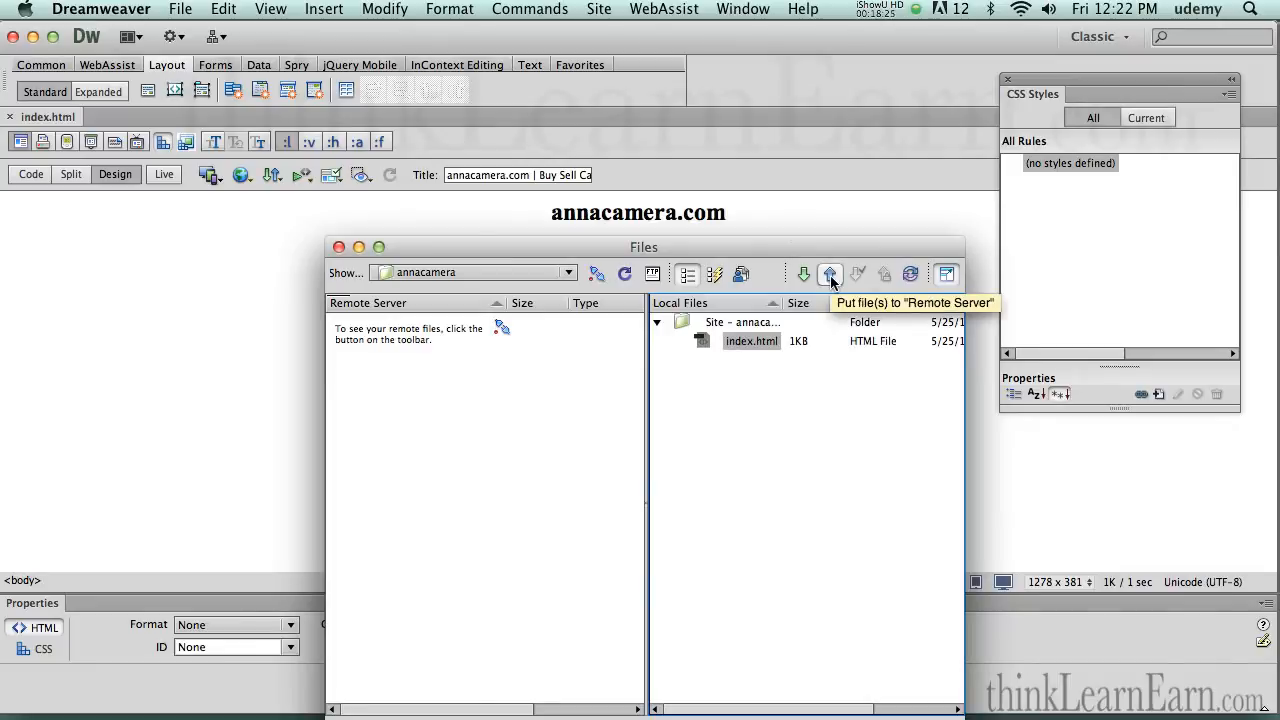
Check the file transfer options for the annacamera.com page
click(535, 219)
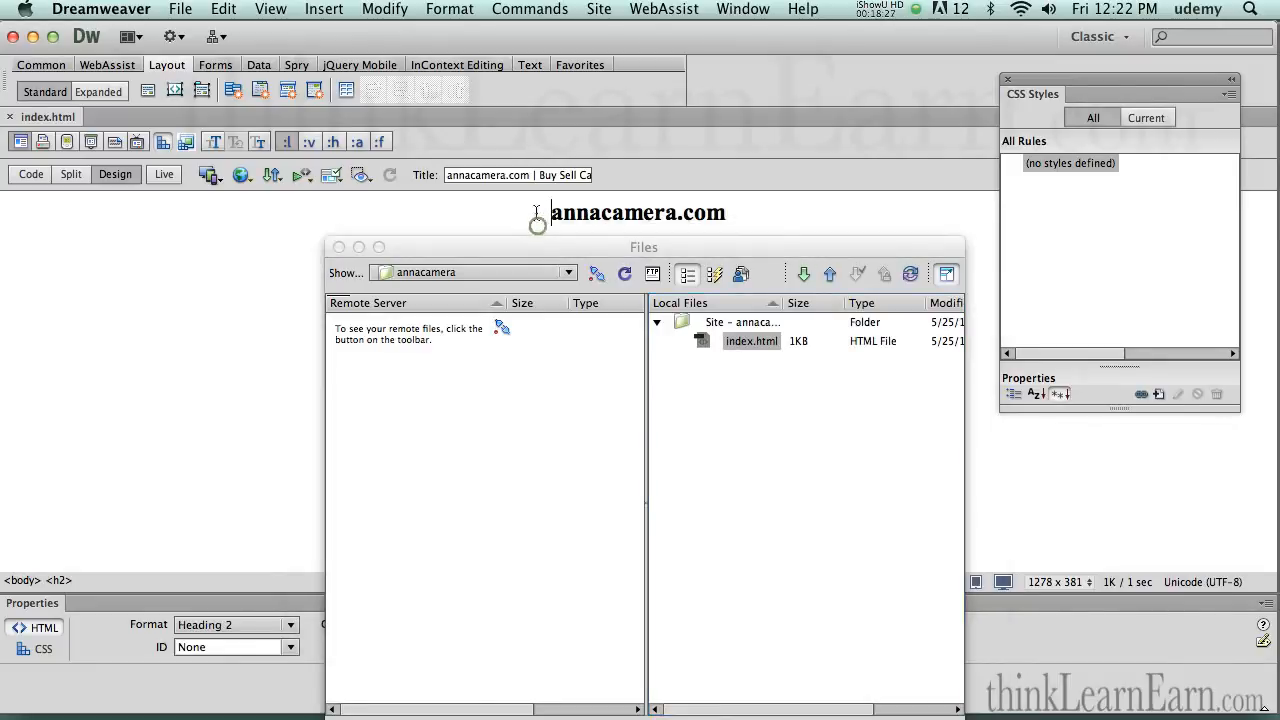
click(272, 175)
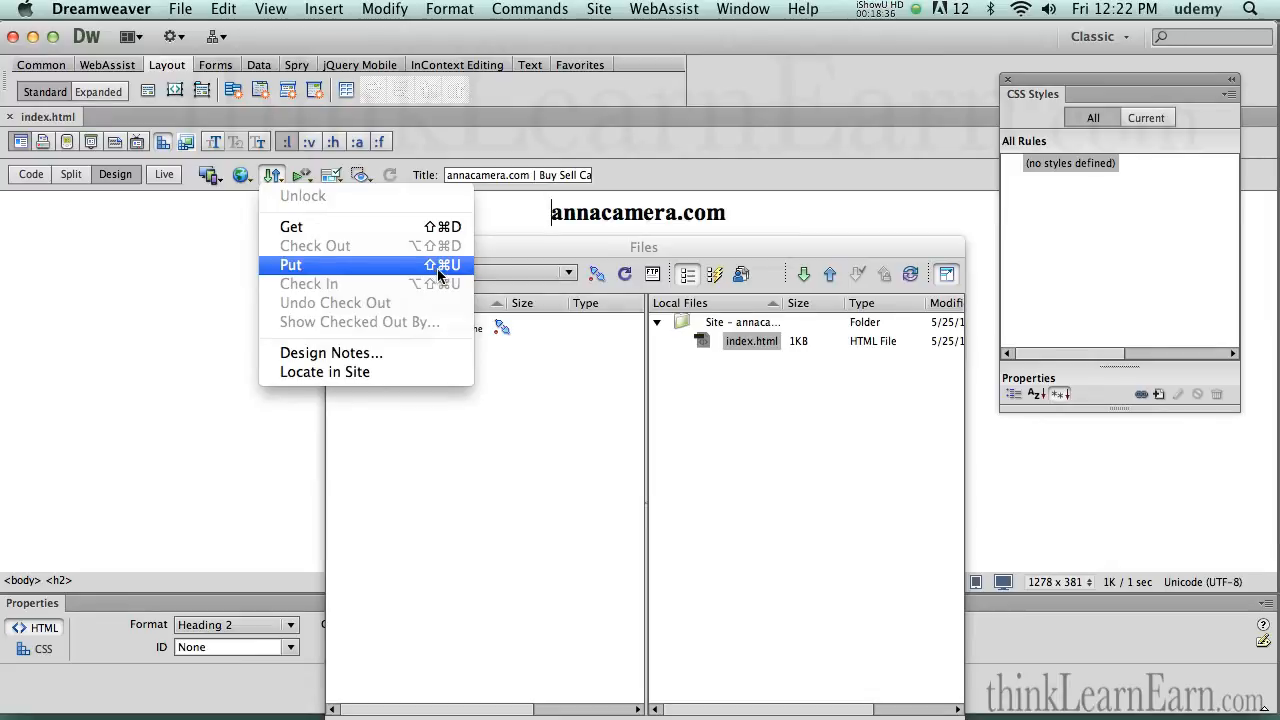
click(222, 258)
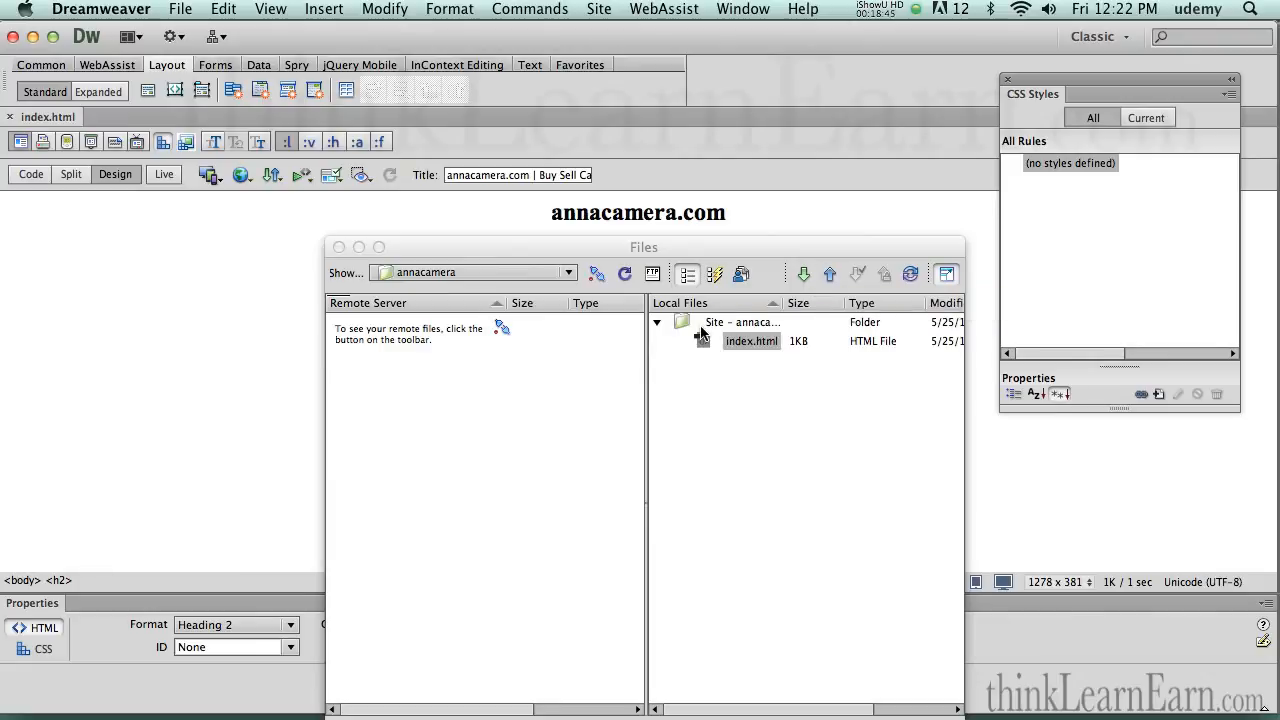
Reposition the Files panel and Get index.html from the annacamera remote server
drag(668, 252, 650, 228)
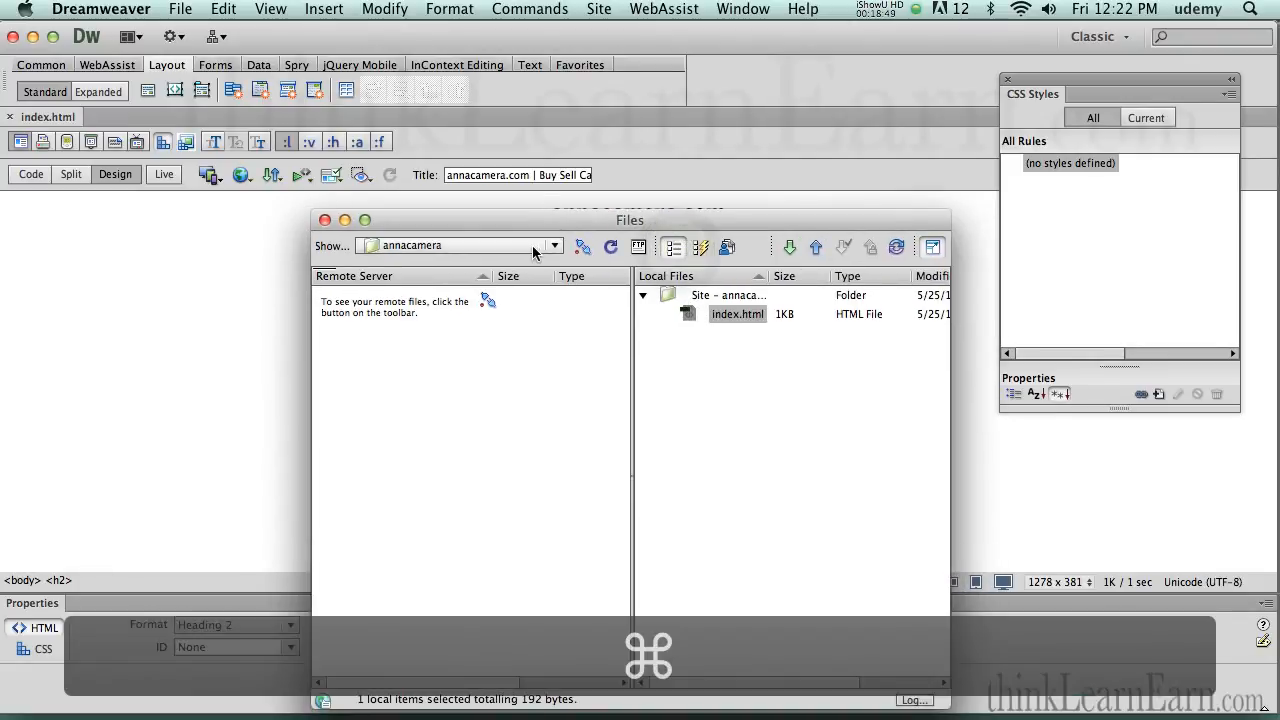
key(super+shift+f)
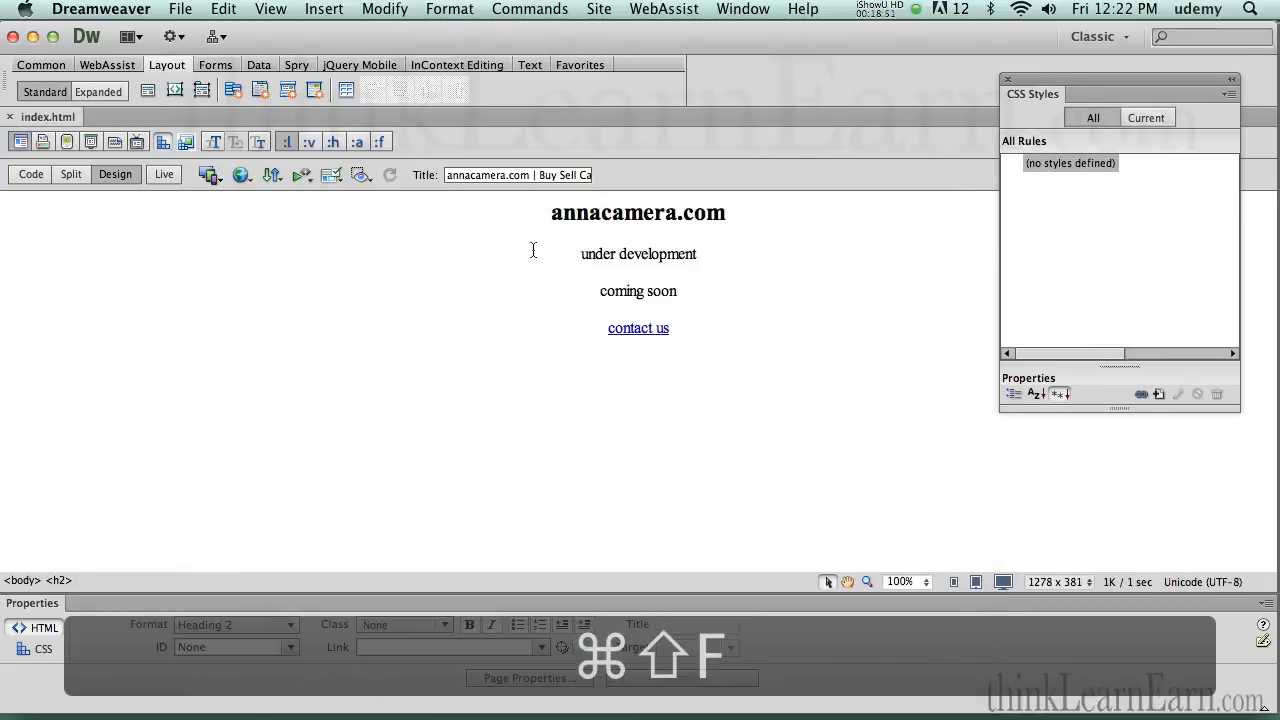
key(super+shift+f)
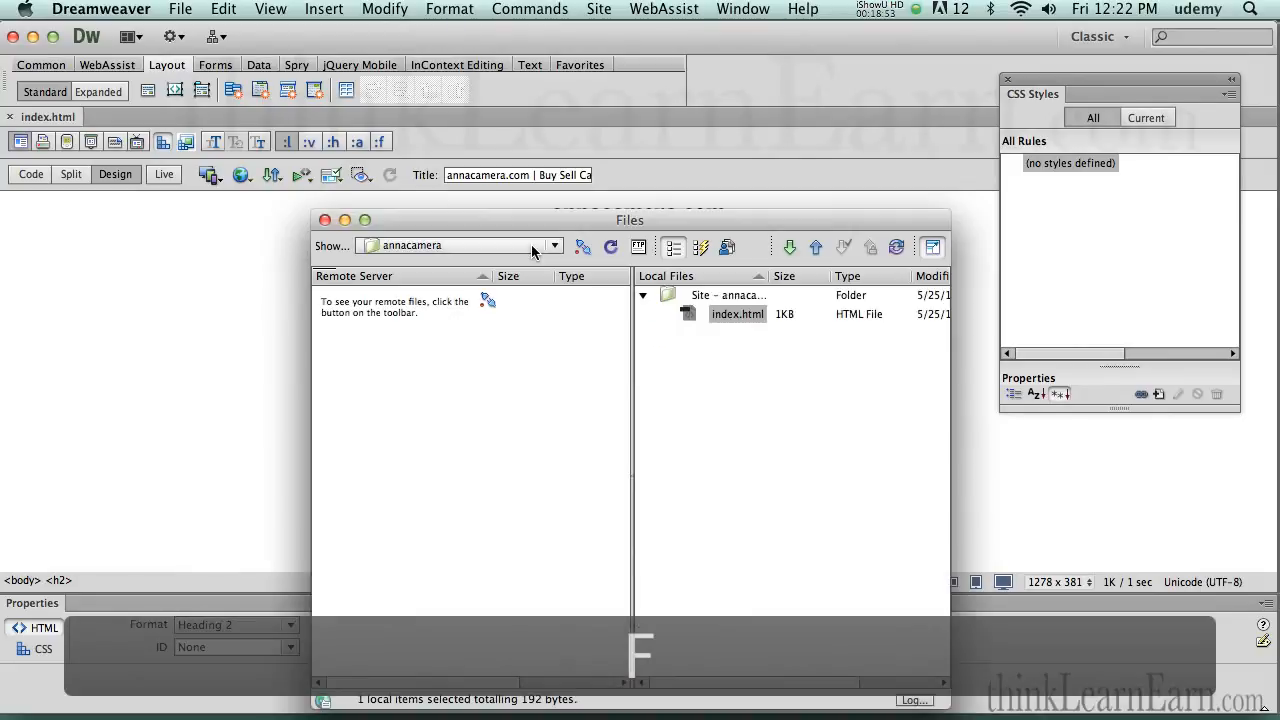
key(super+shift+d)
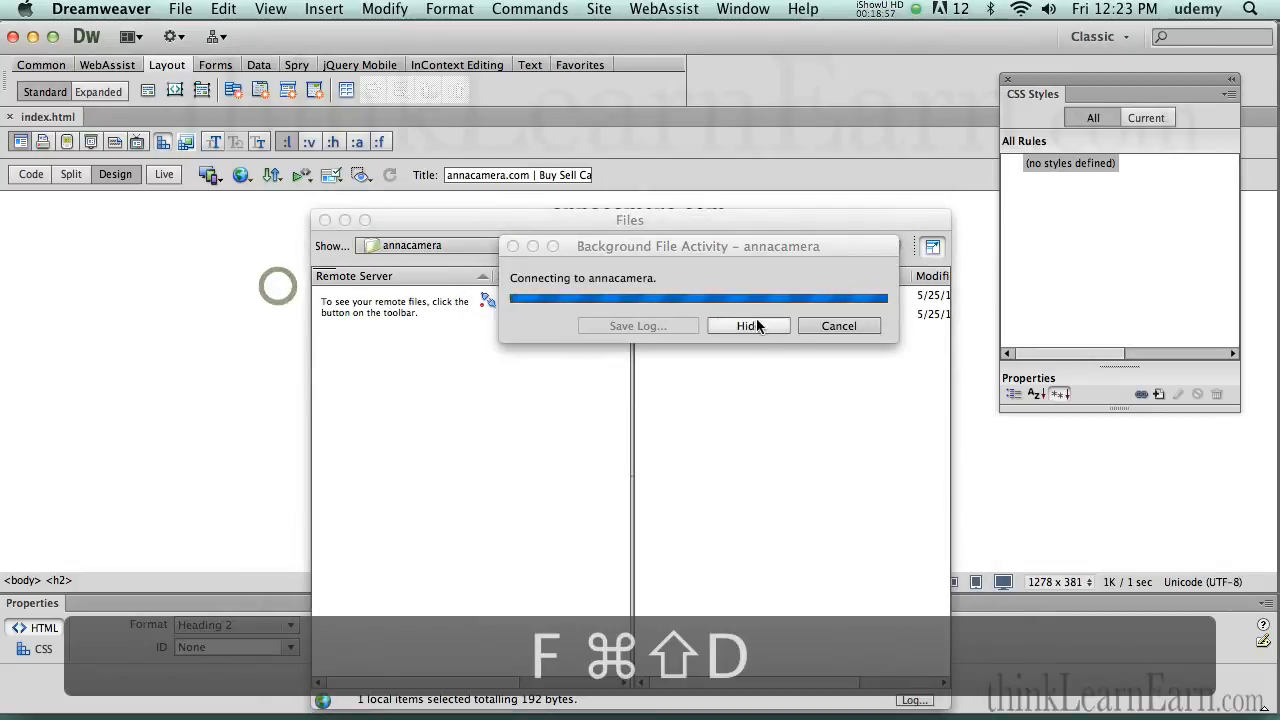
Dismiss the transfer progress and failed-download alert, refocus the page, and open the File menu
click(815, 326)
click(816, 392)
click(273, 348)
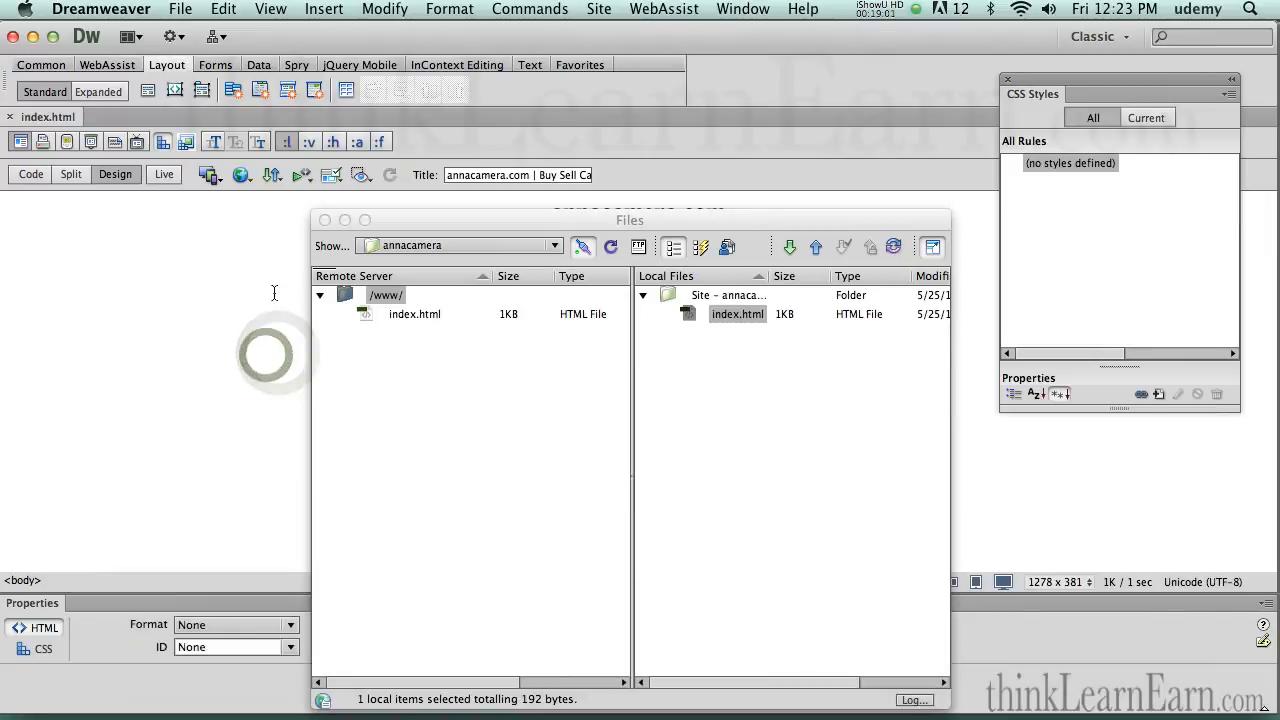
click(426, 221)
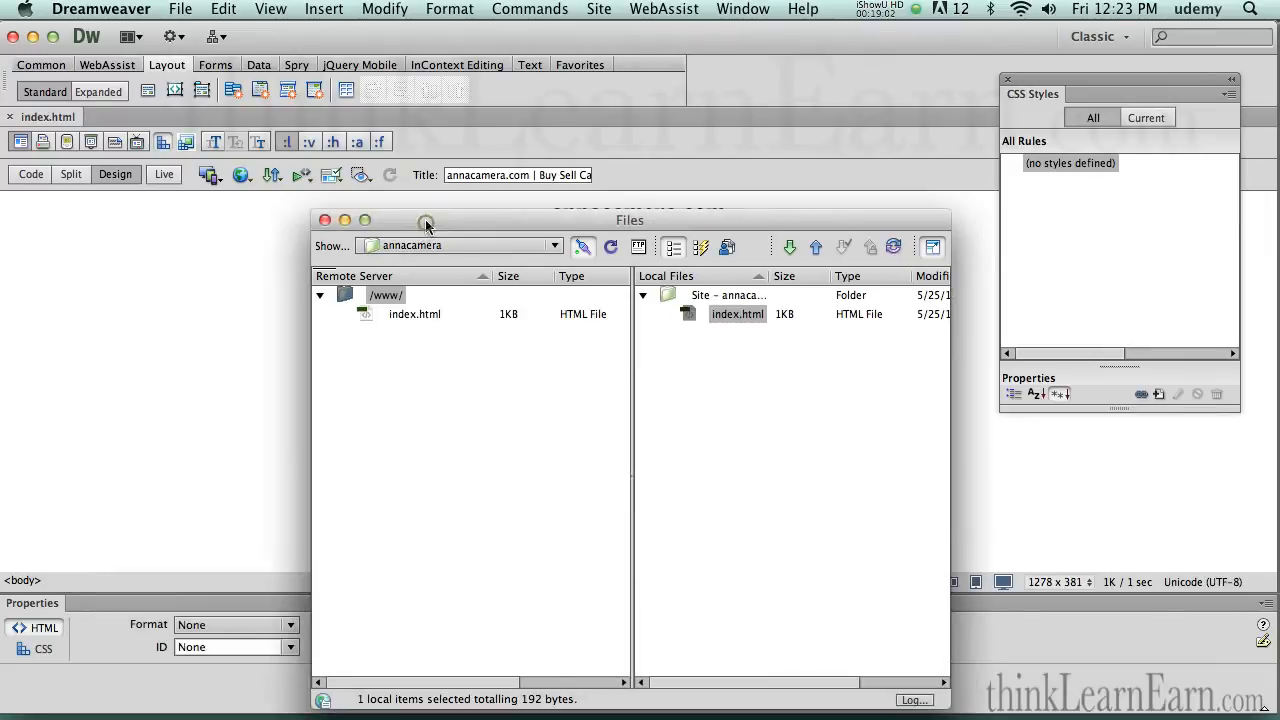
click(232, 254)
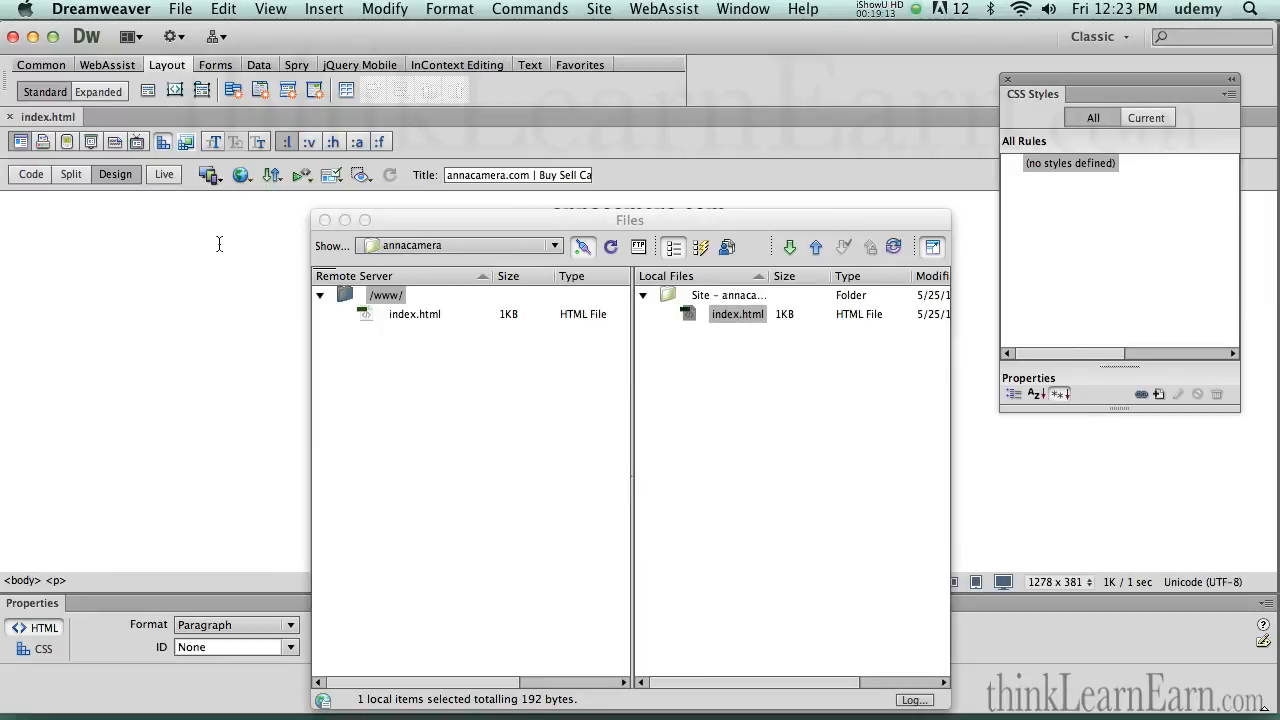
click(183, 9)
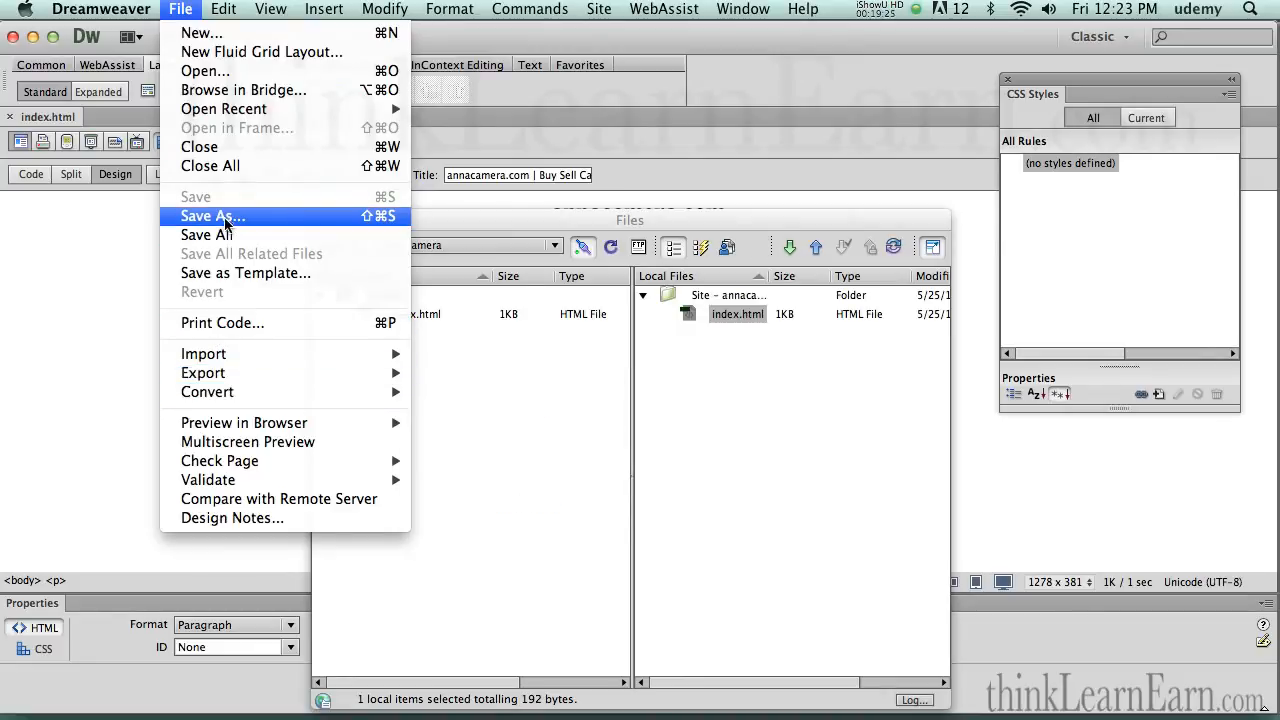
Open the Preview in Browser preferences via Edit Browser List and mark Firefox as primary
click(92, 290)
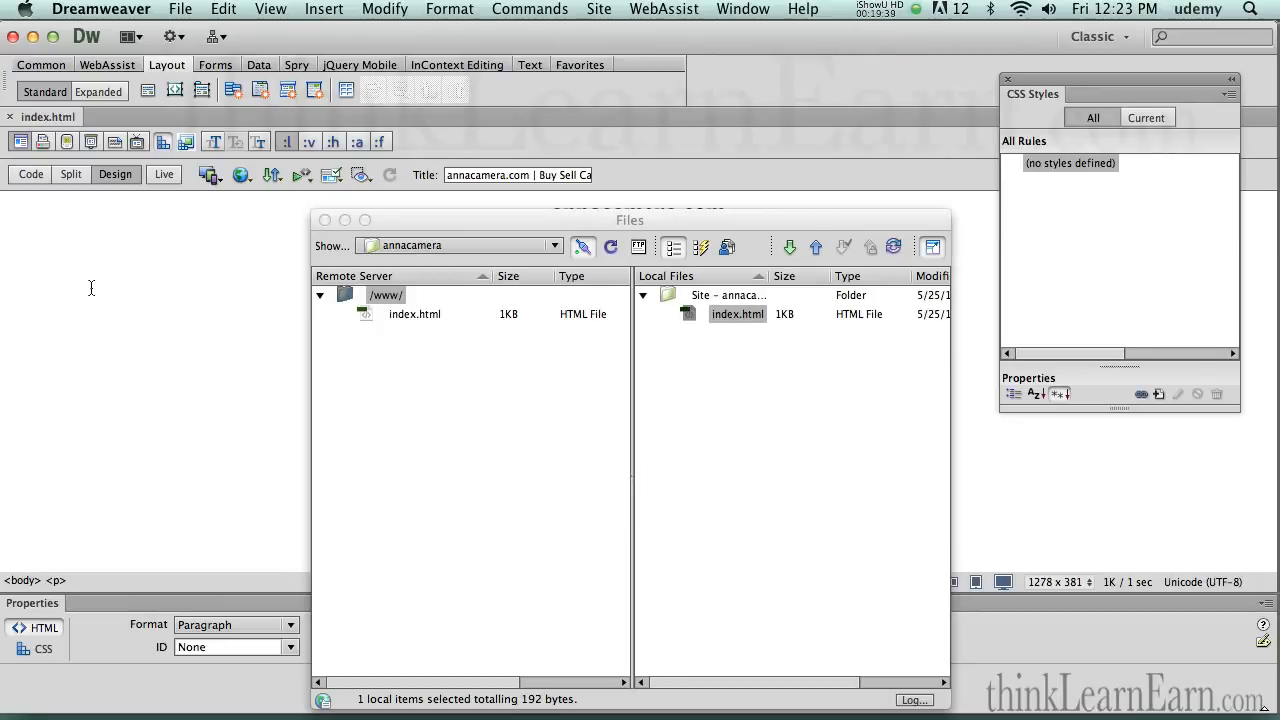
click(180, 9)
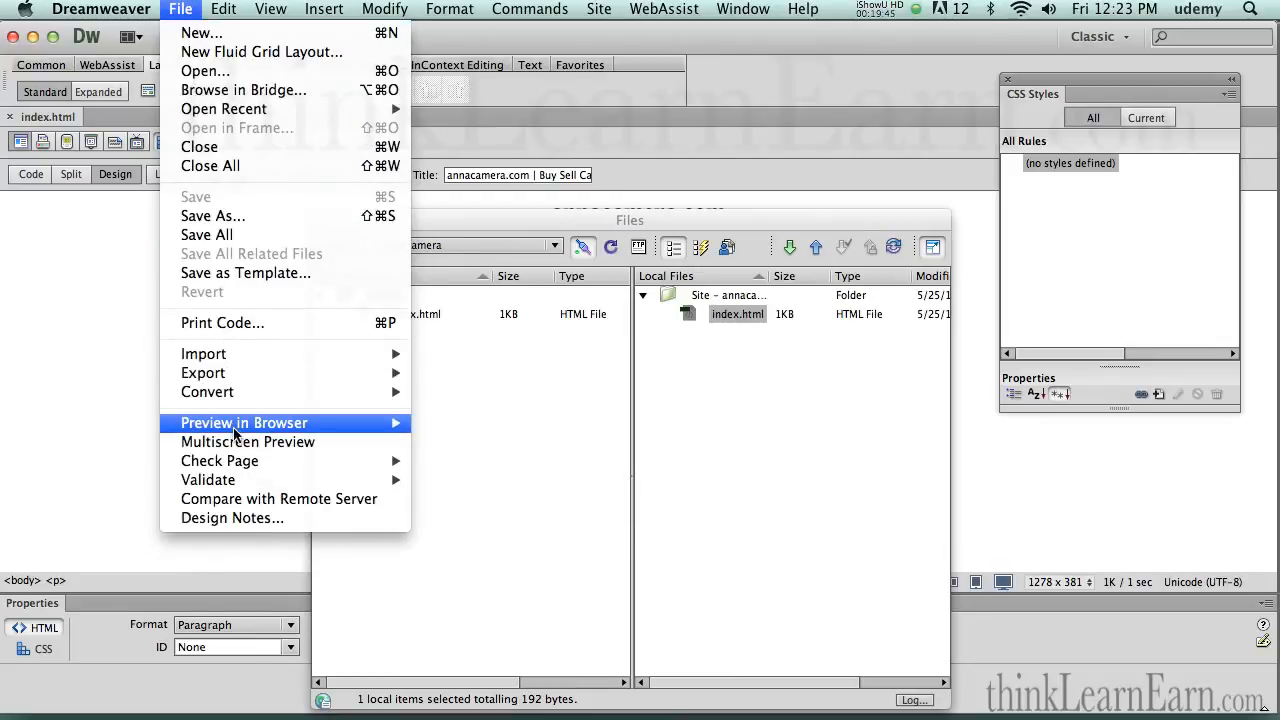
mouse_move(235, 428)
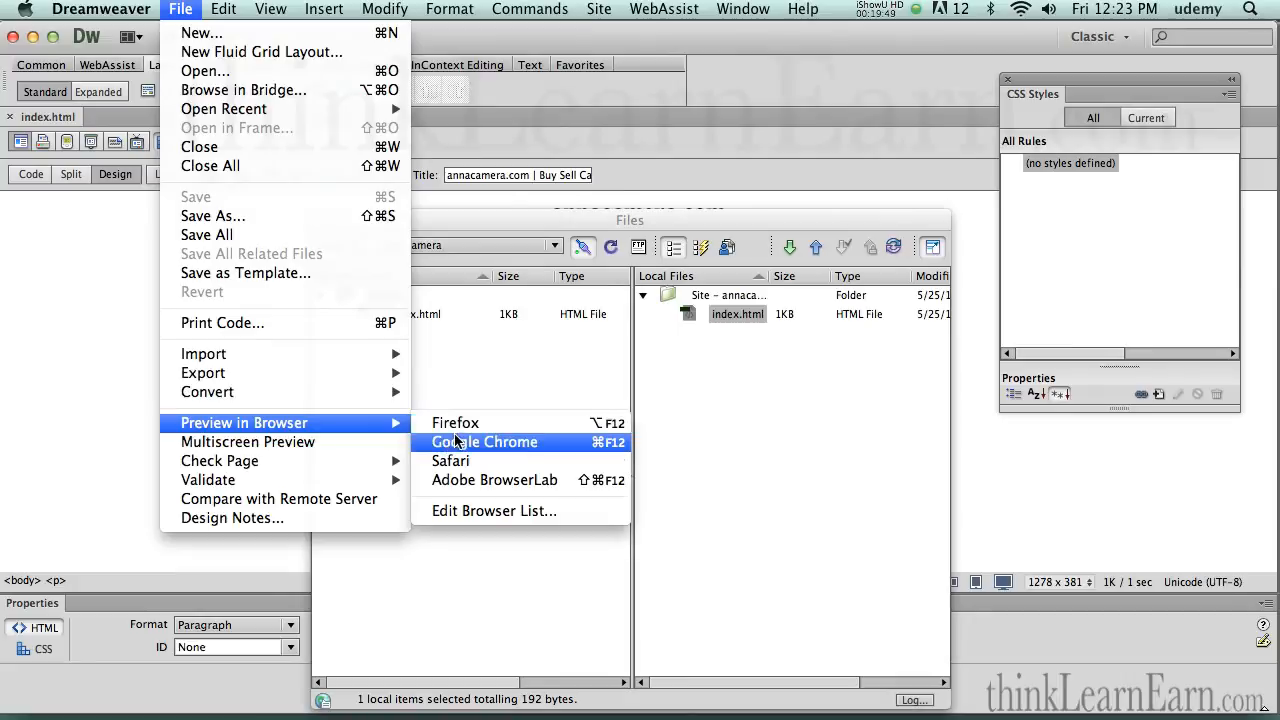
click(463, 512)
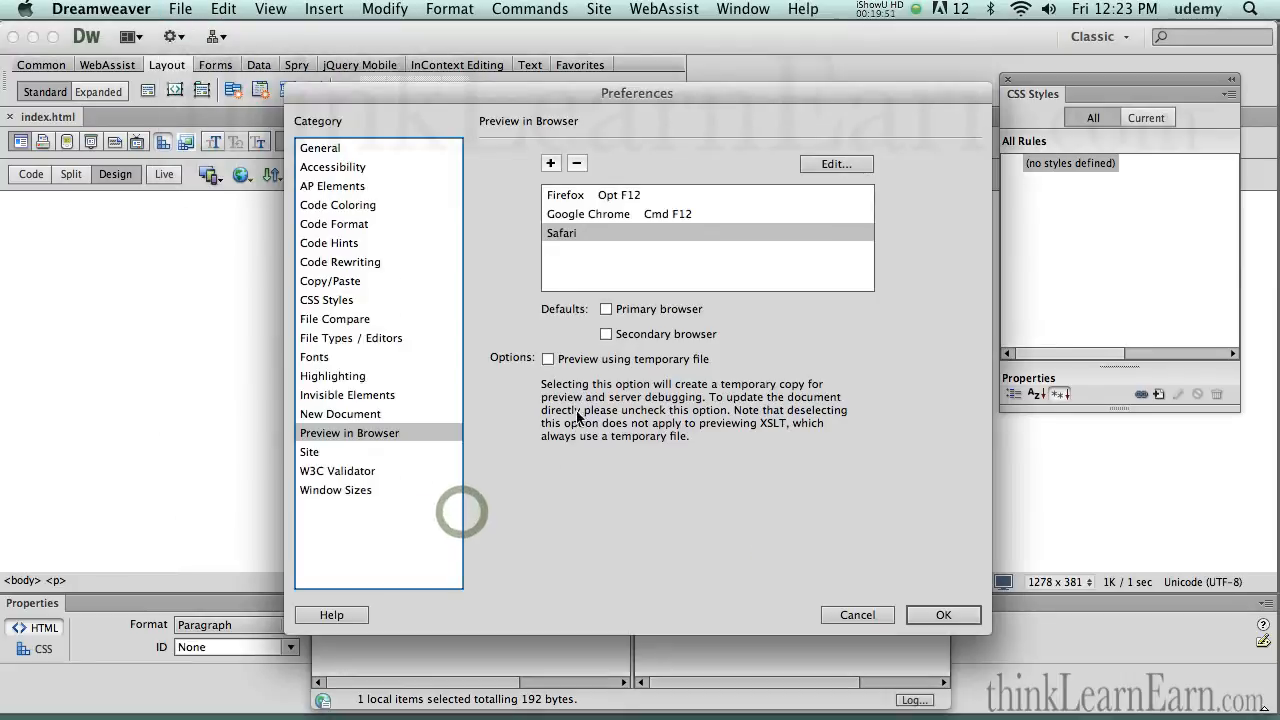
click(613, 198)
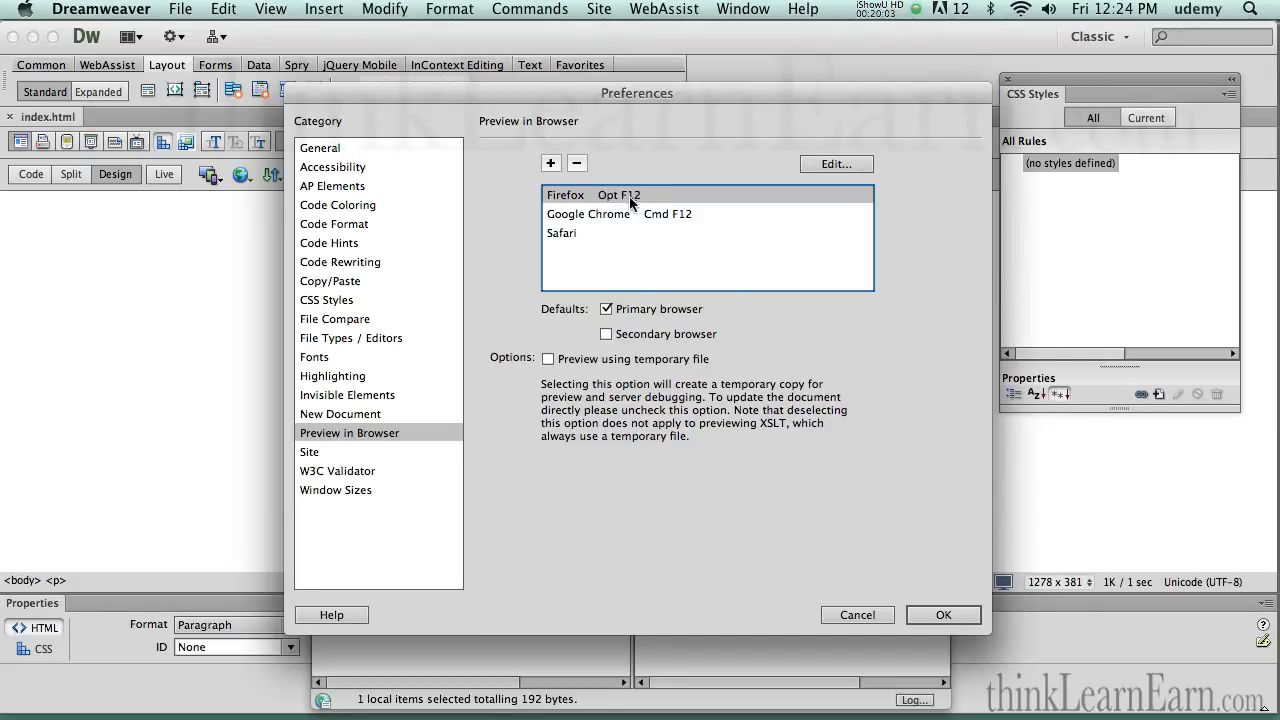
Make Google Chrome the secondary preview browser and confirm with OK
click(612, 212)
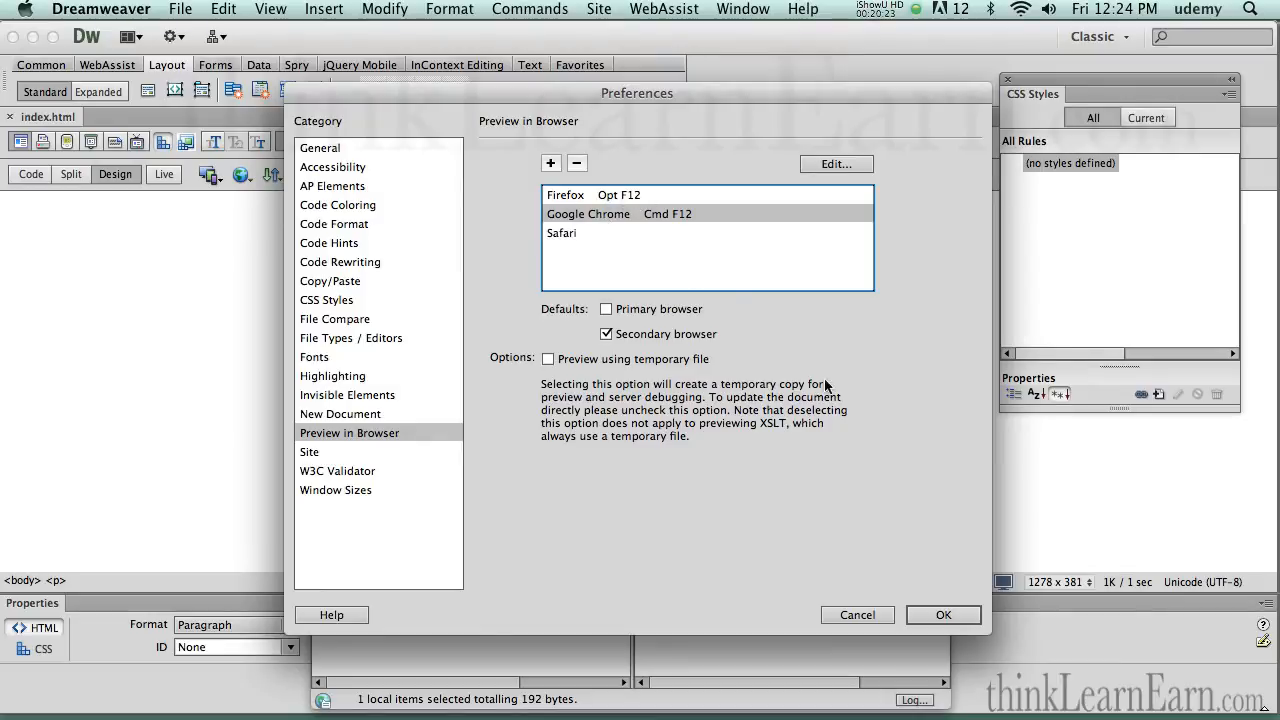
click(943, 614)
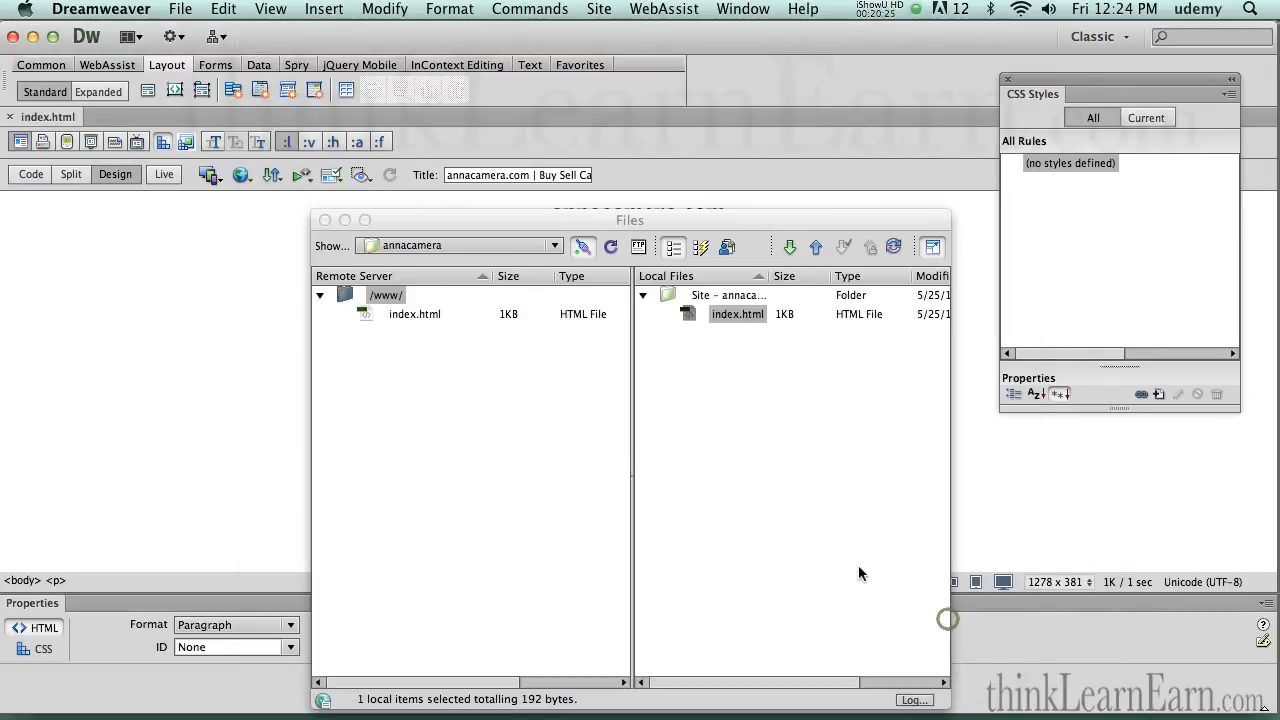
Toggle the site Files panel out of the way
click(424, 420)
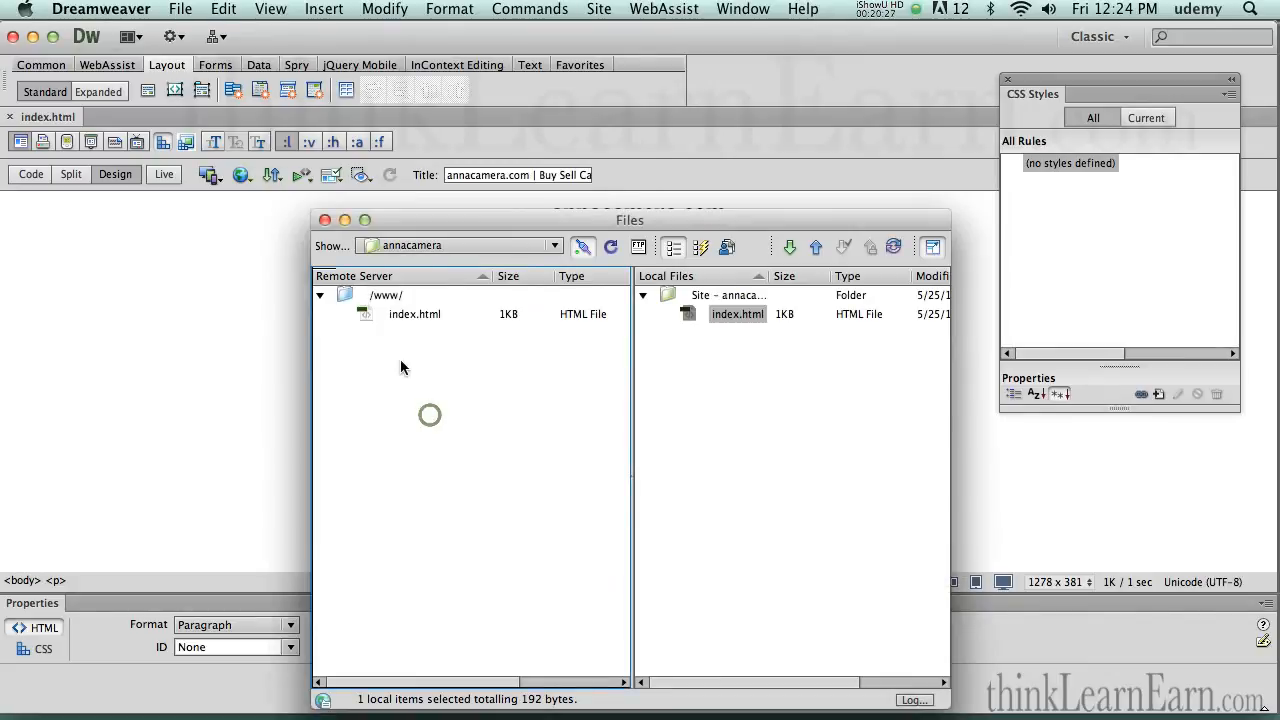
click(740, 10)
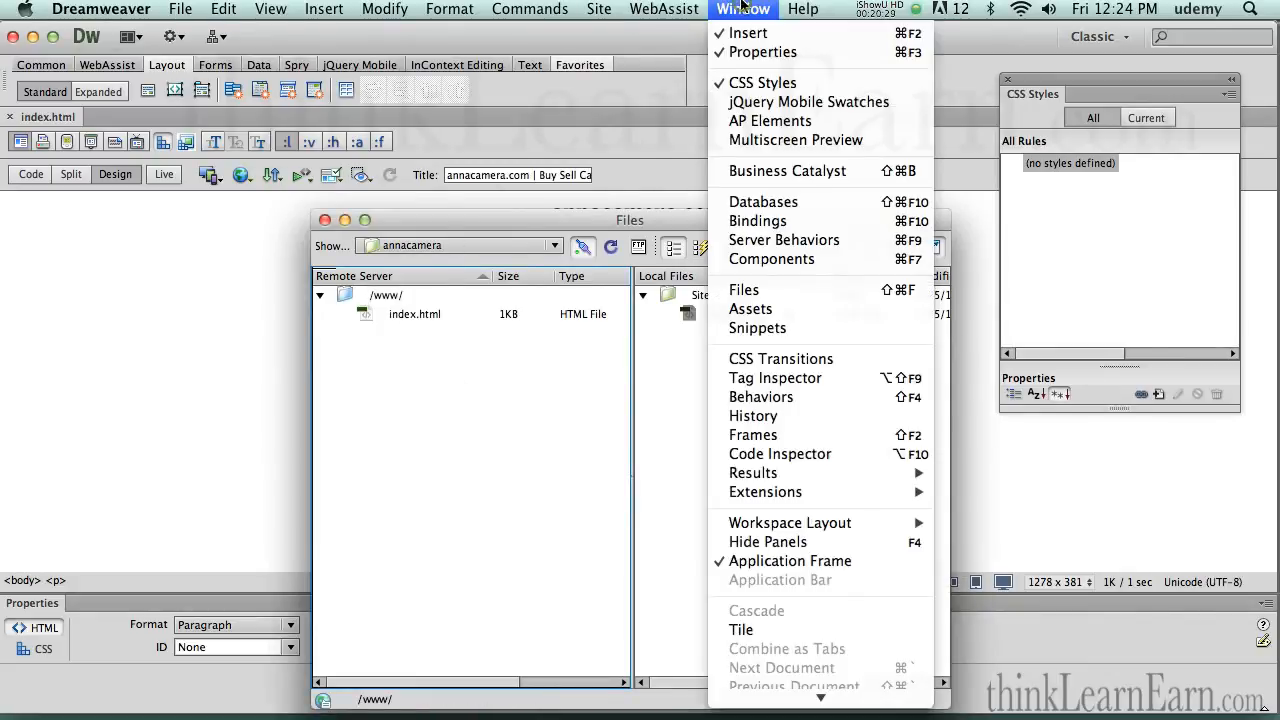
click(771, 290)
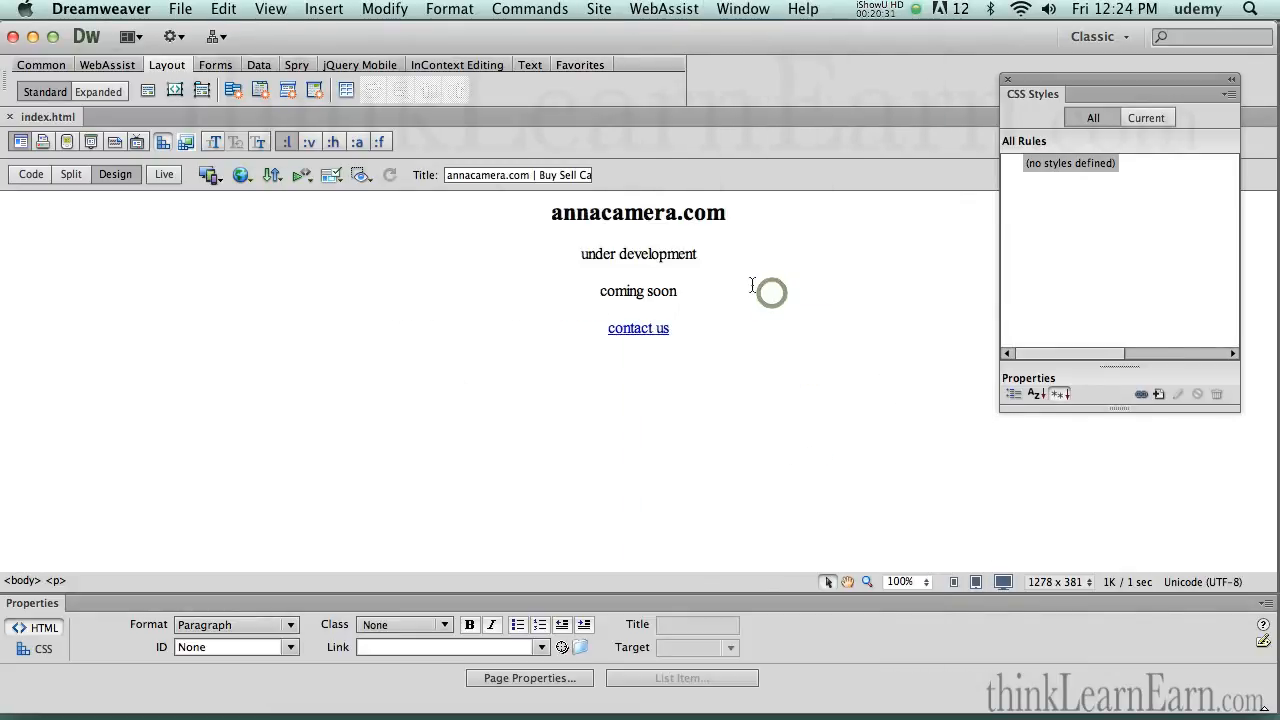
key(super+shift+f)
key(super+shift+f)
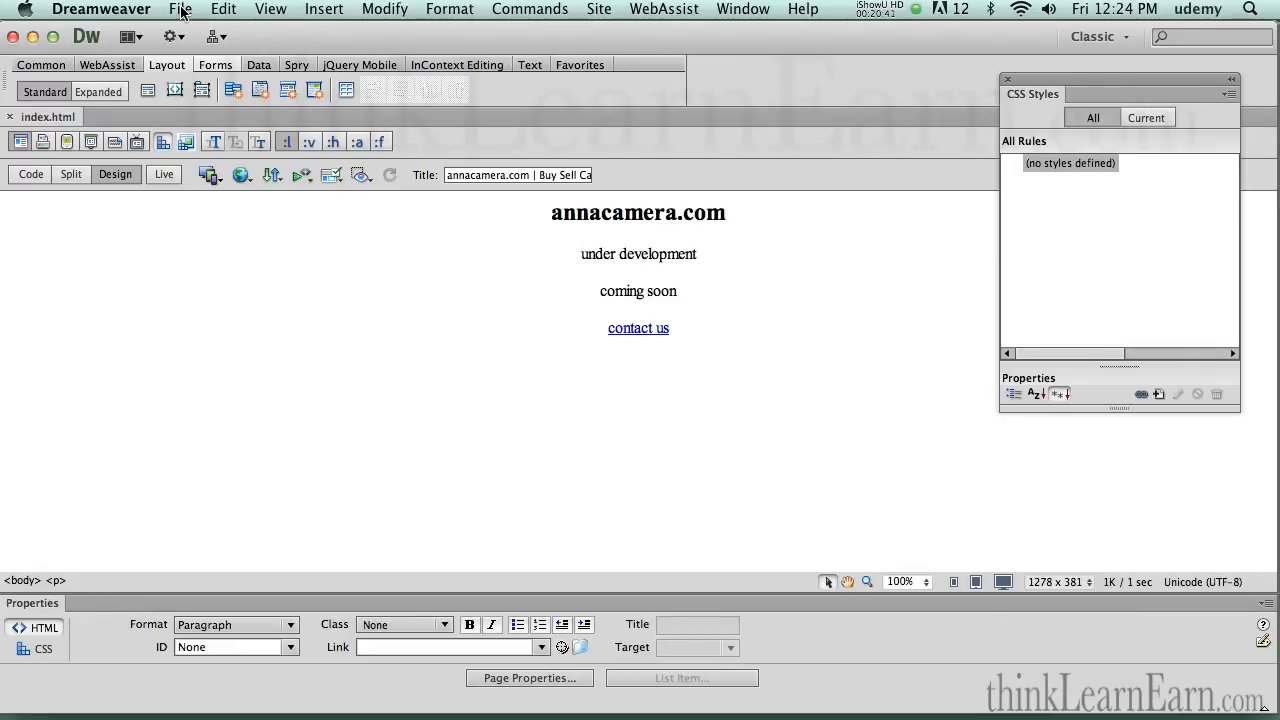
Preview index.html in Firefox, updating the server copy without dependent files
click(181, 11)
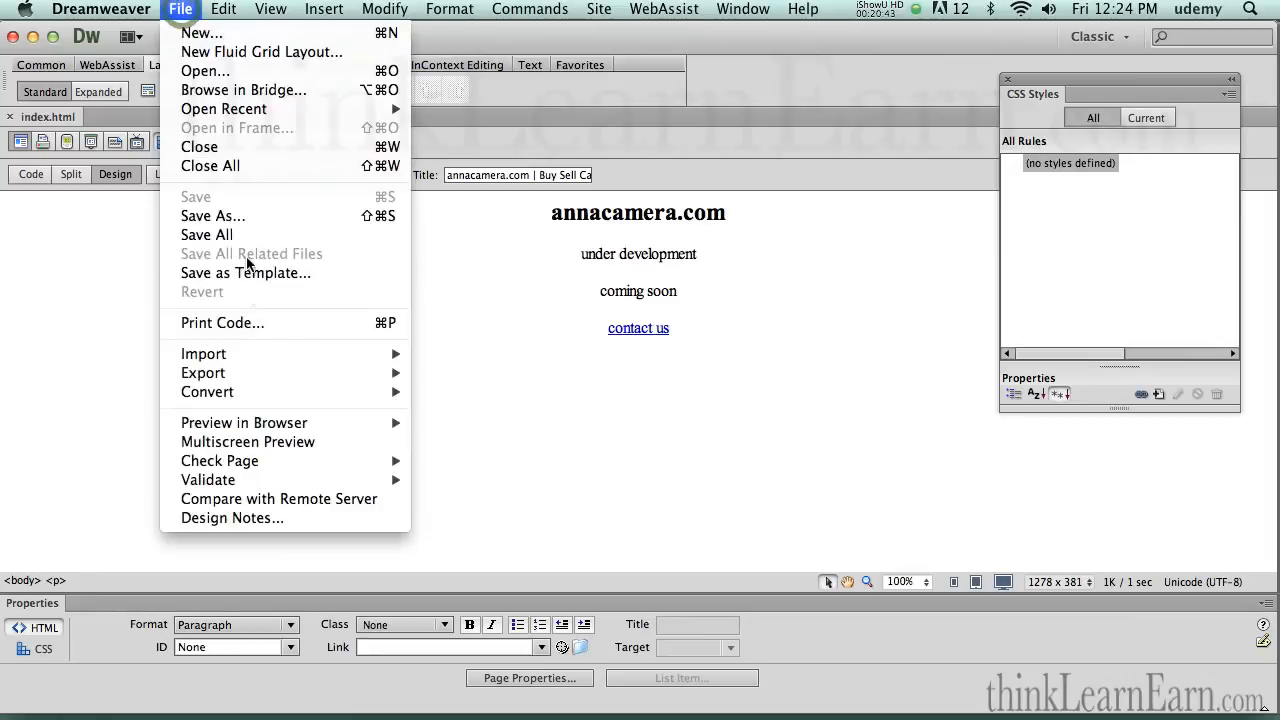
mouse_move(255, 425)
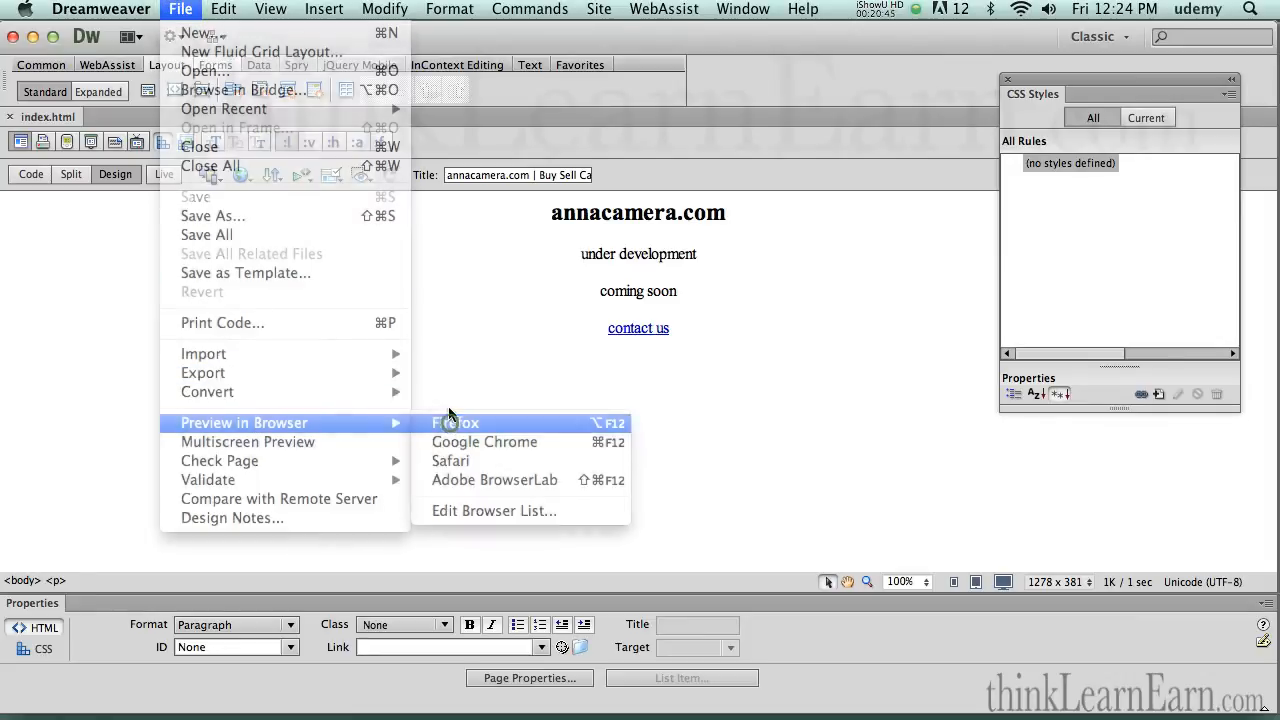
click(452, 423)
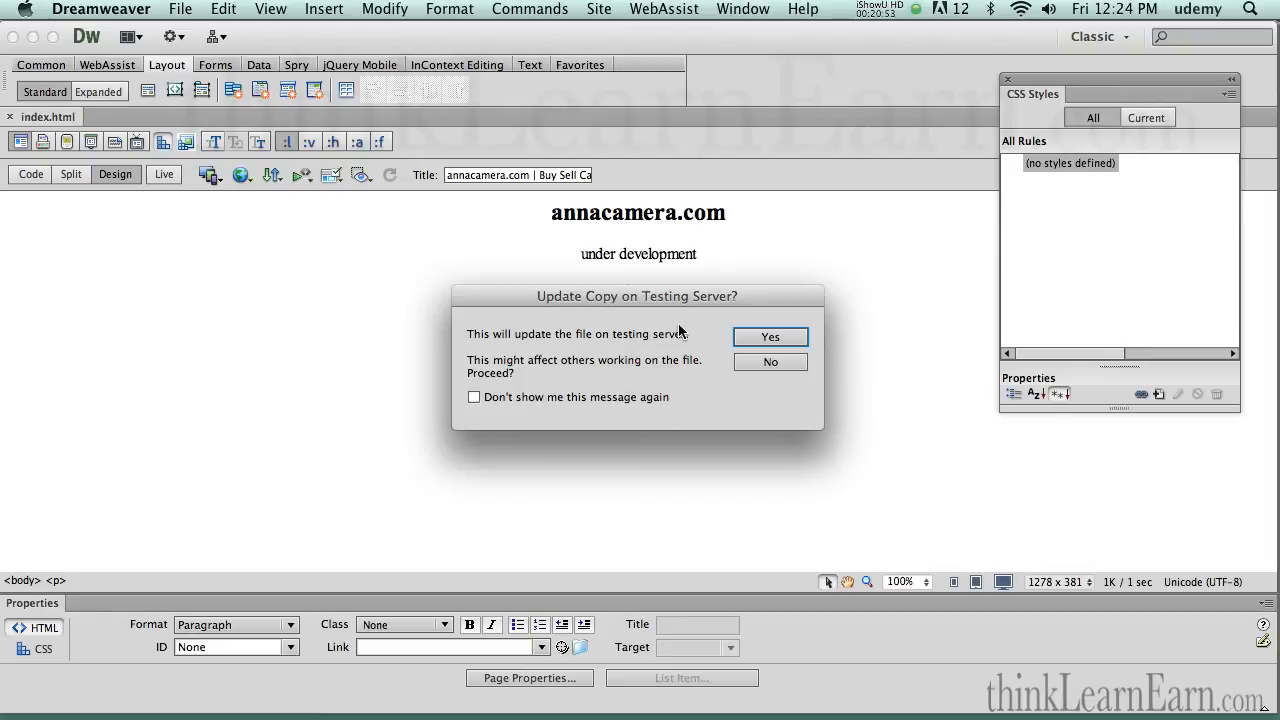
click(749, 336)
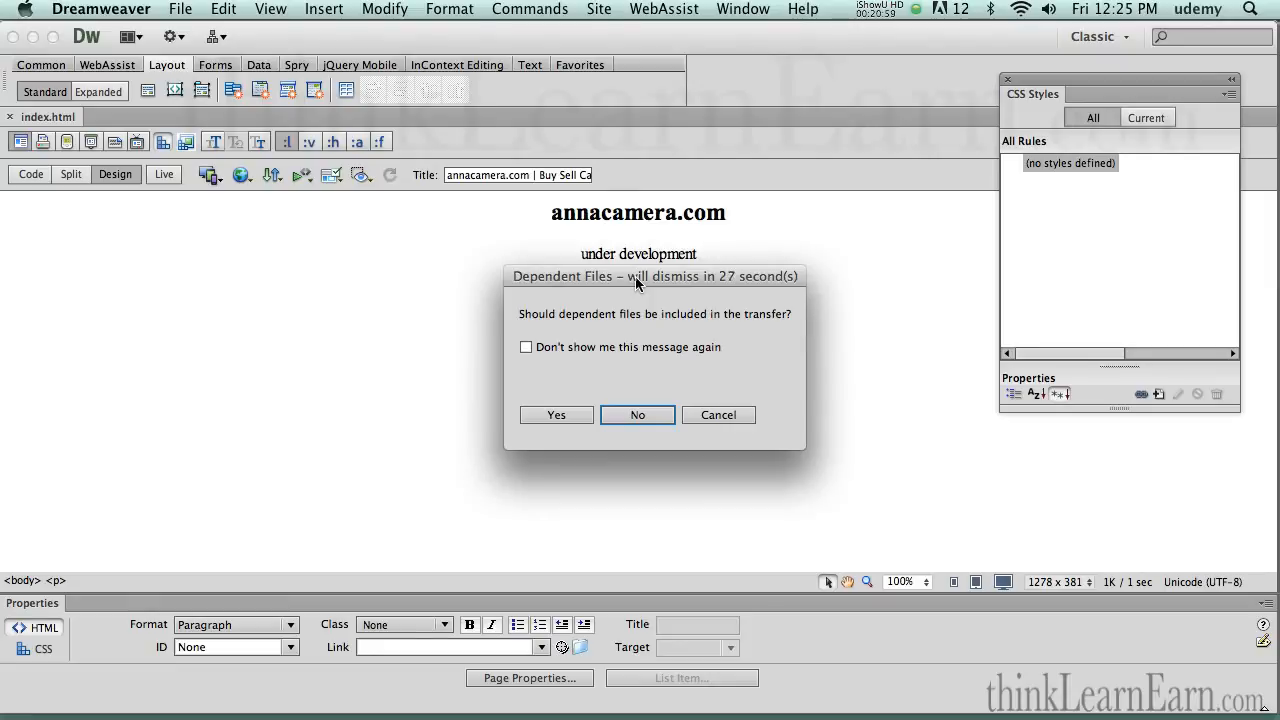
drag(635, 276, 631, 296)
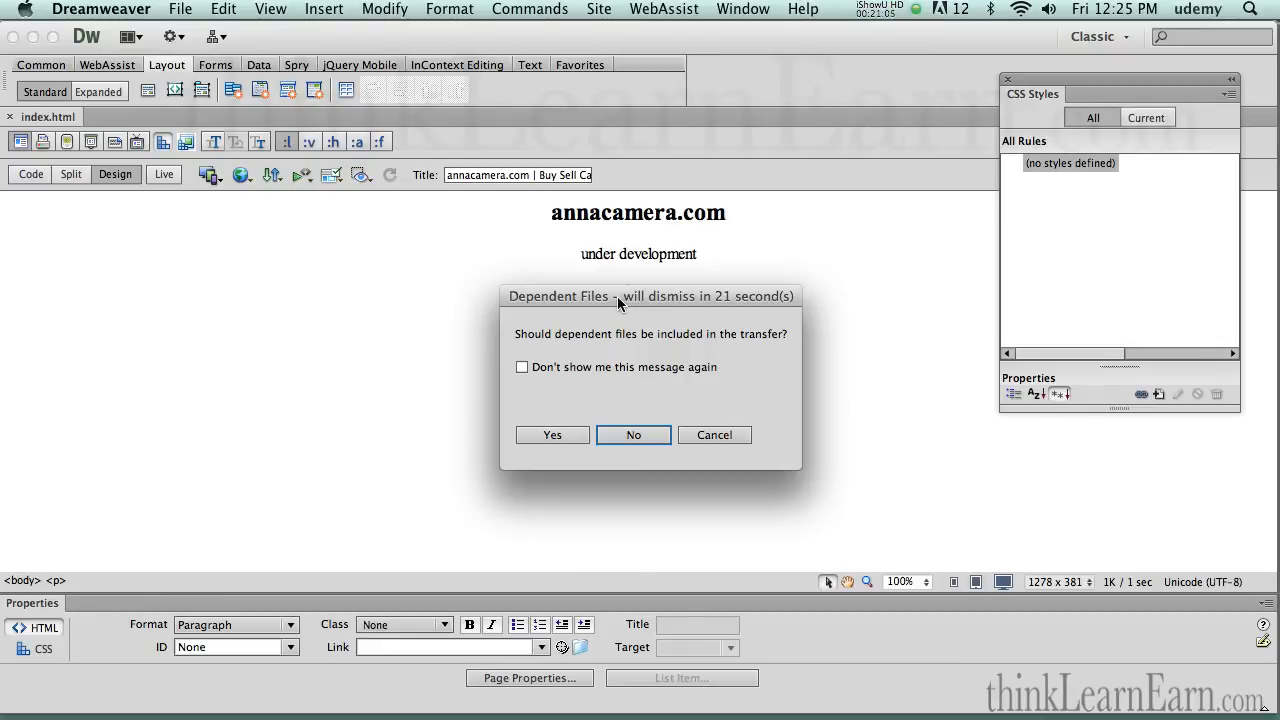
click(630, 437)
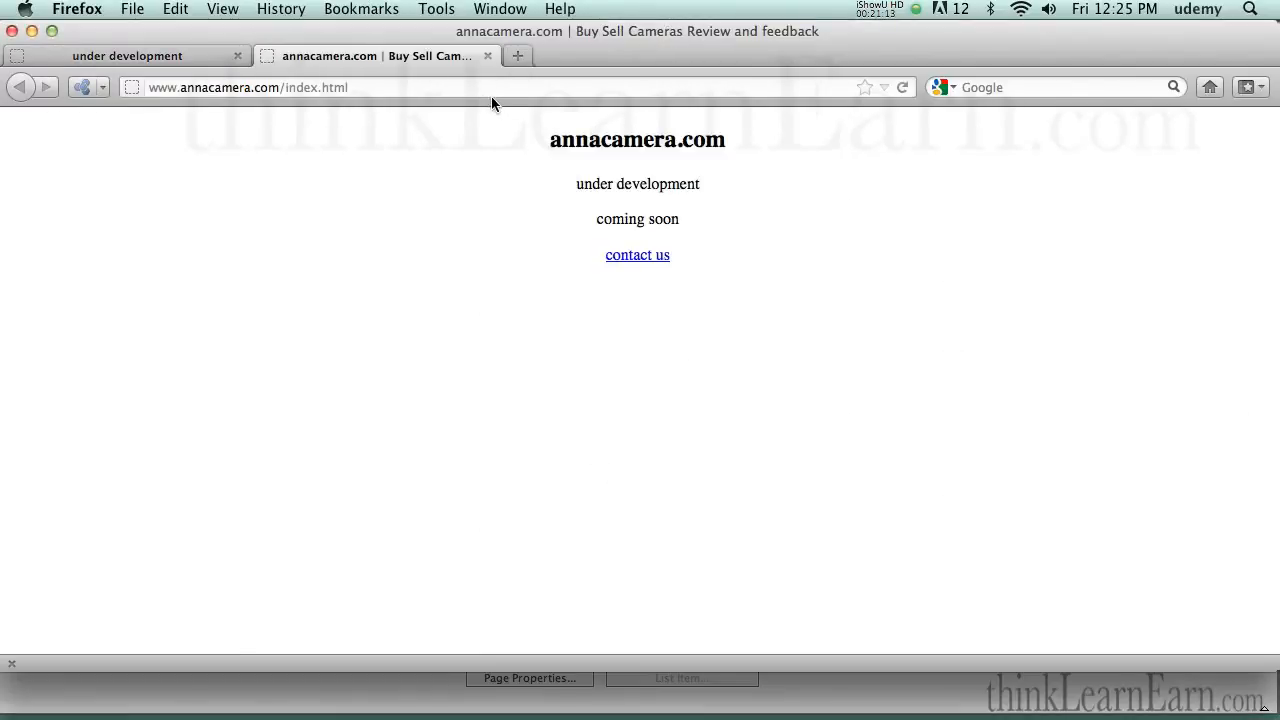
Compare the old 'under development' tab with the new annacamera.com page, then return to Dreamweaver
click(199, 55)
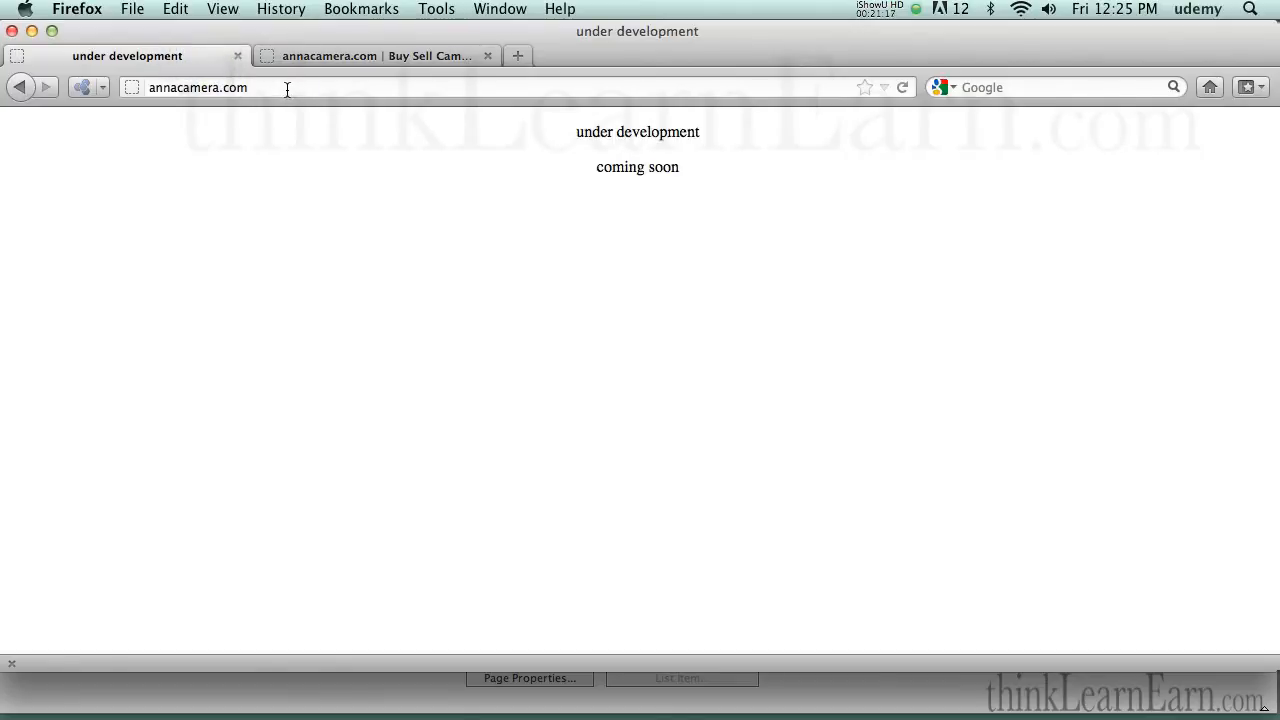
click(391, 55)
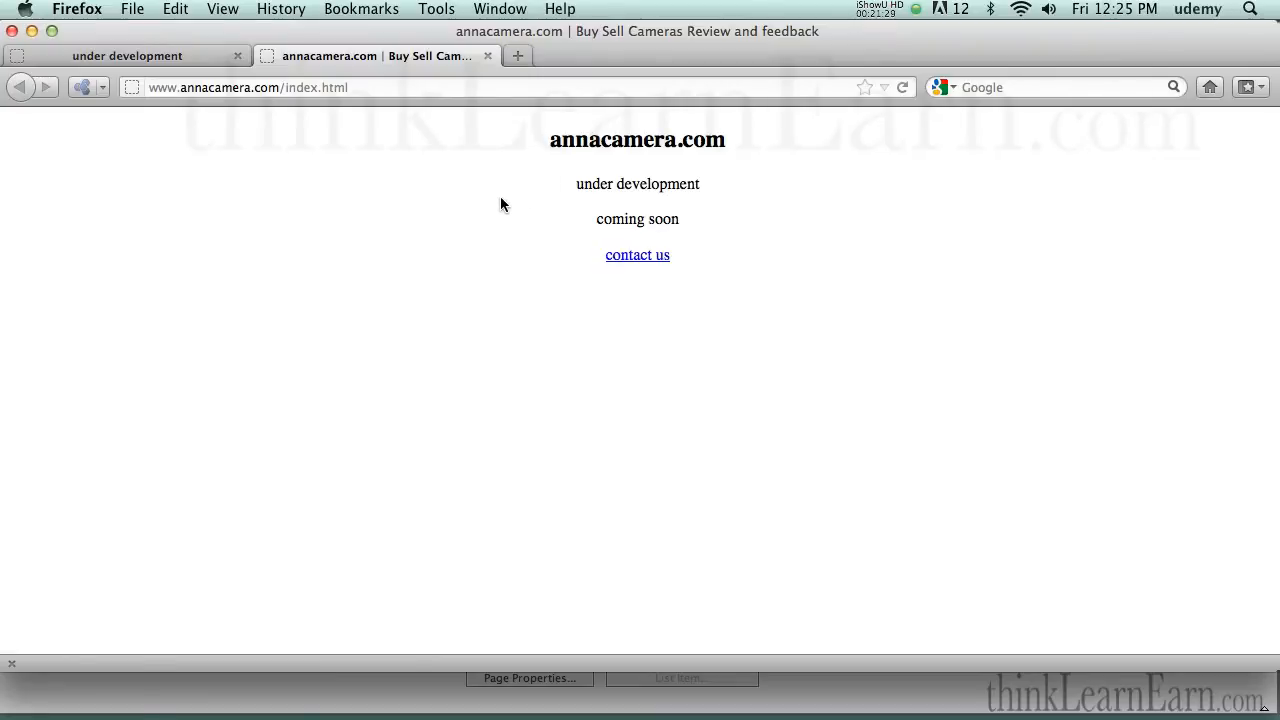
key(super+Tab)
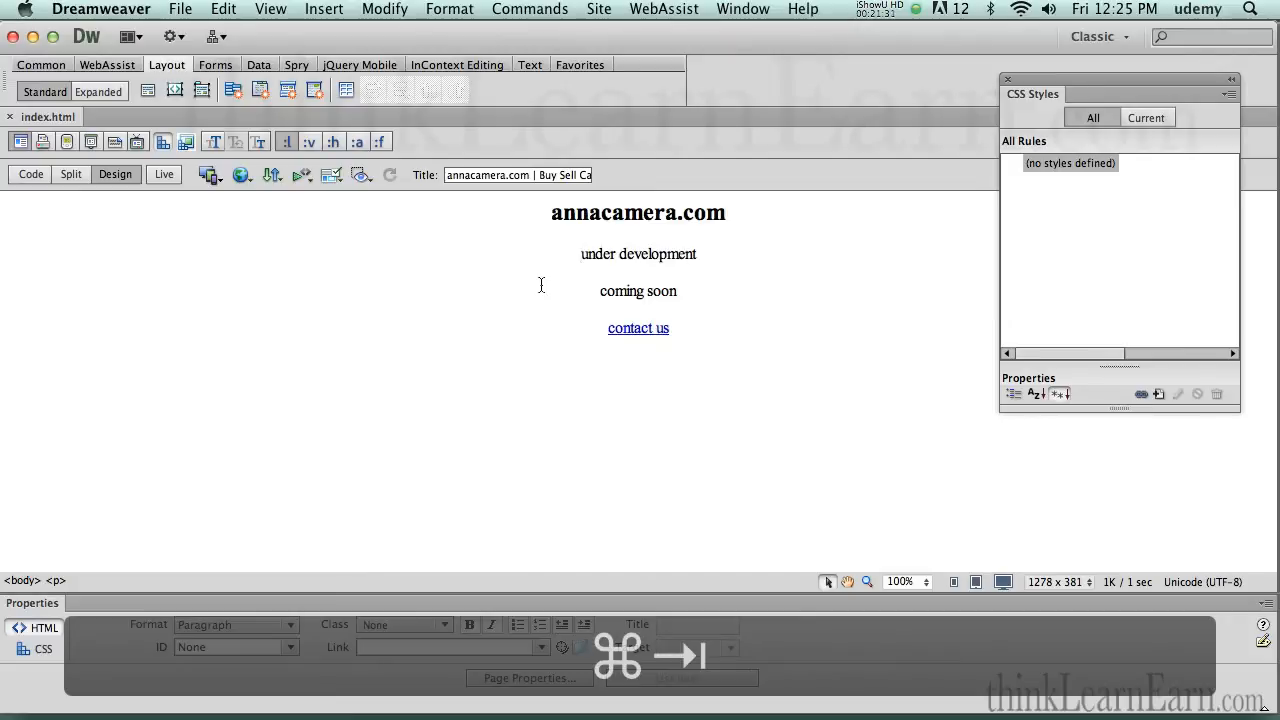
Change the heading to 'annaCamera.com' with a capital C
click(580, 254)
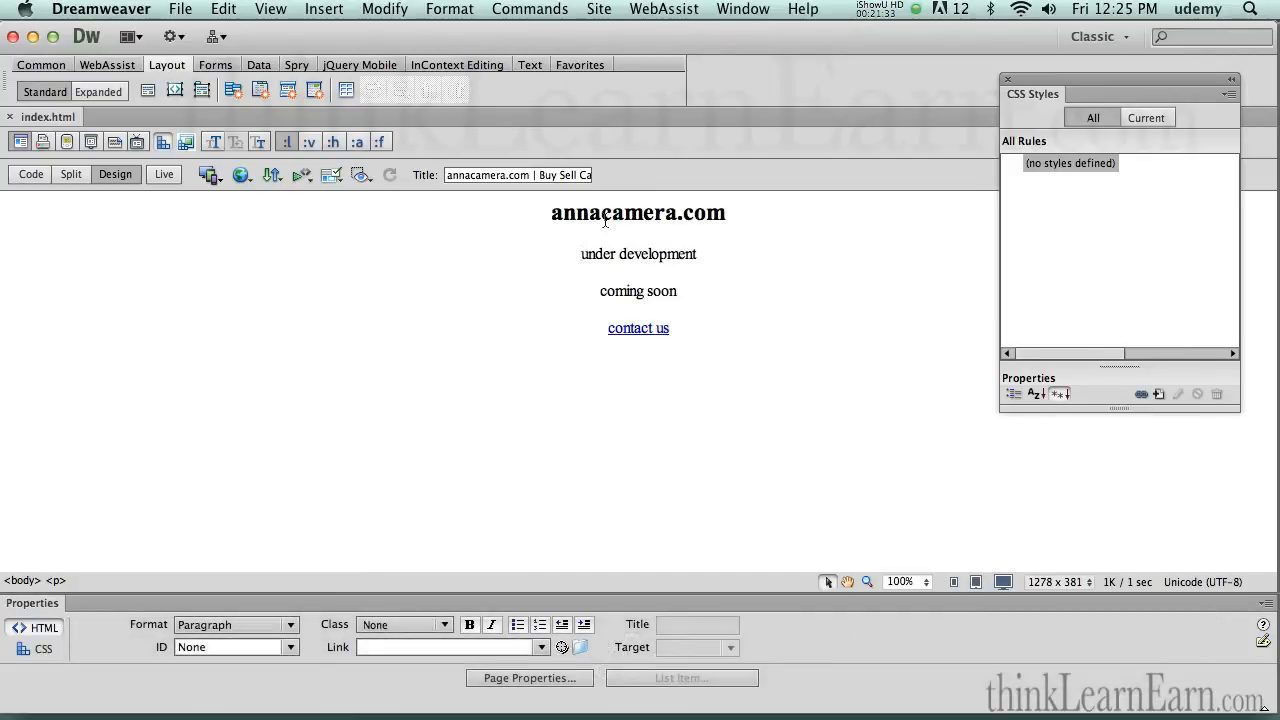
drag(605, 216, 628, 227)
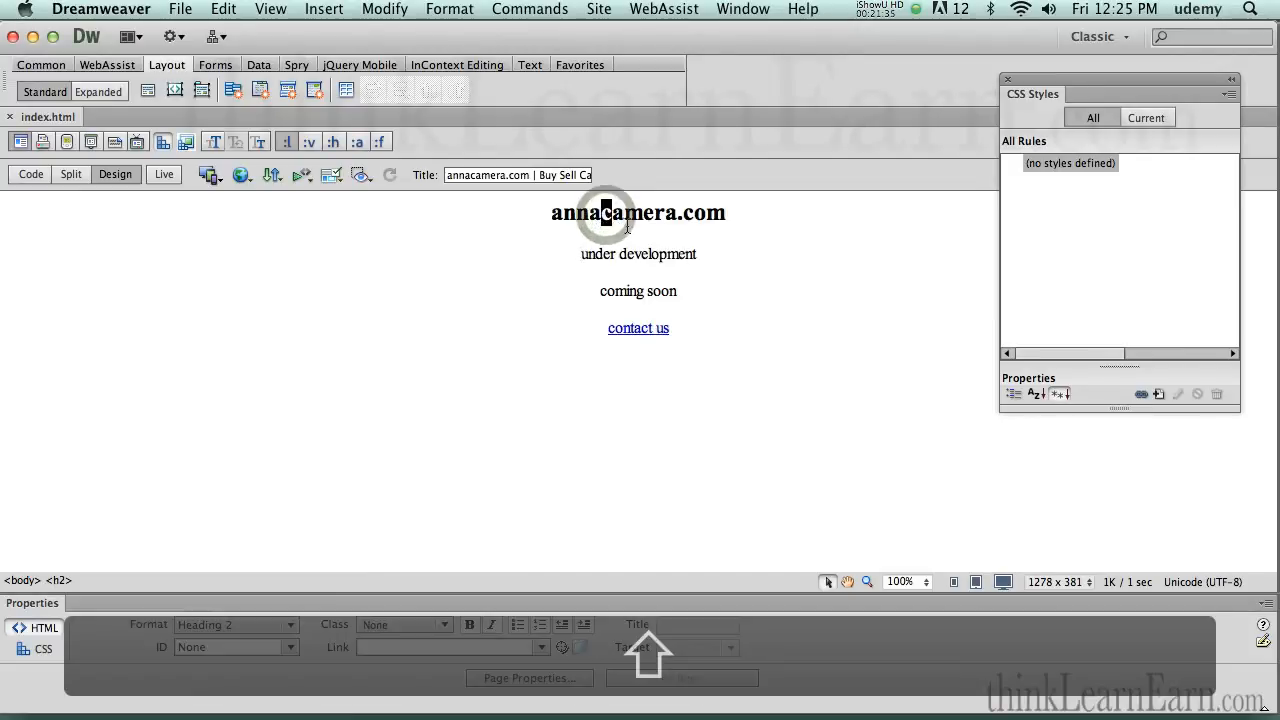
text(C)
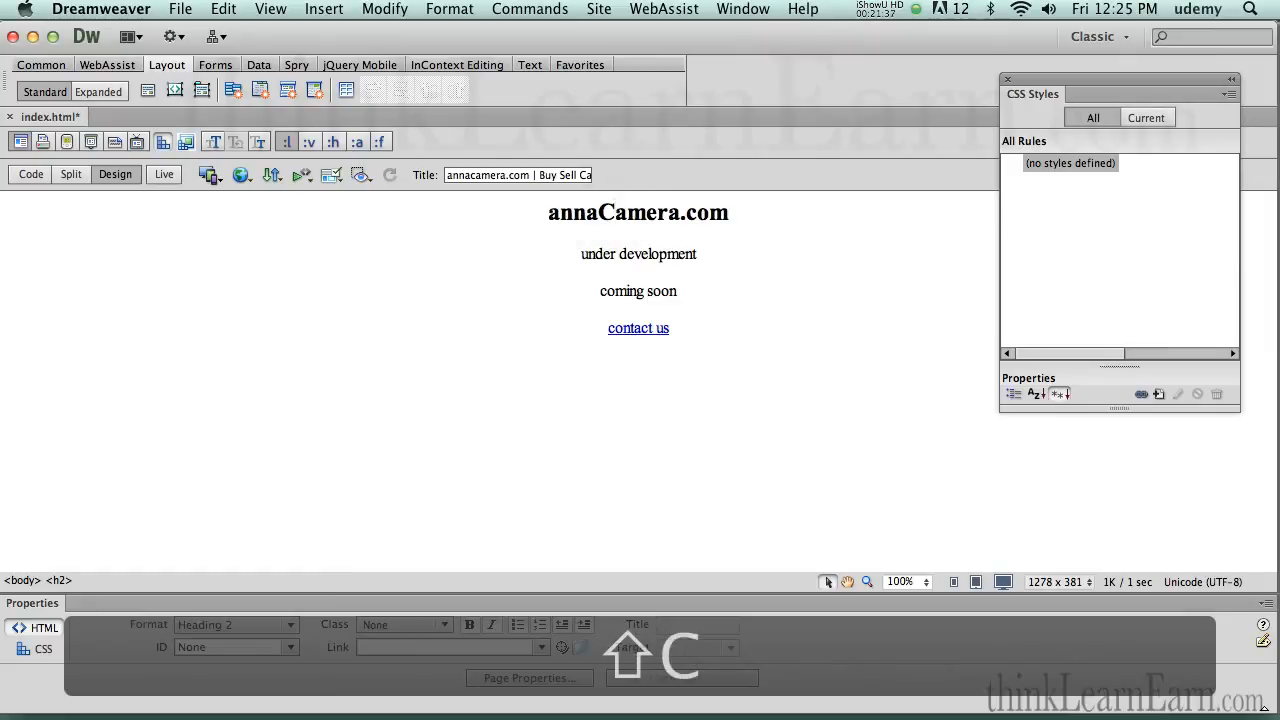
click(653, 219)
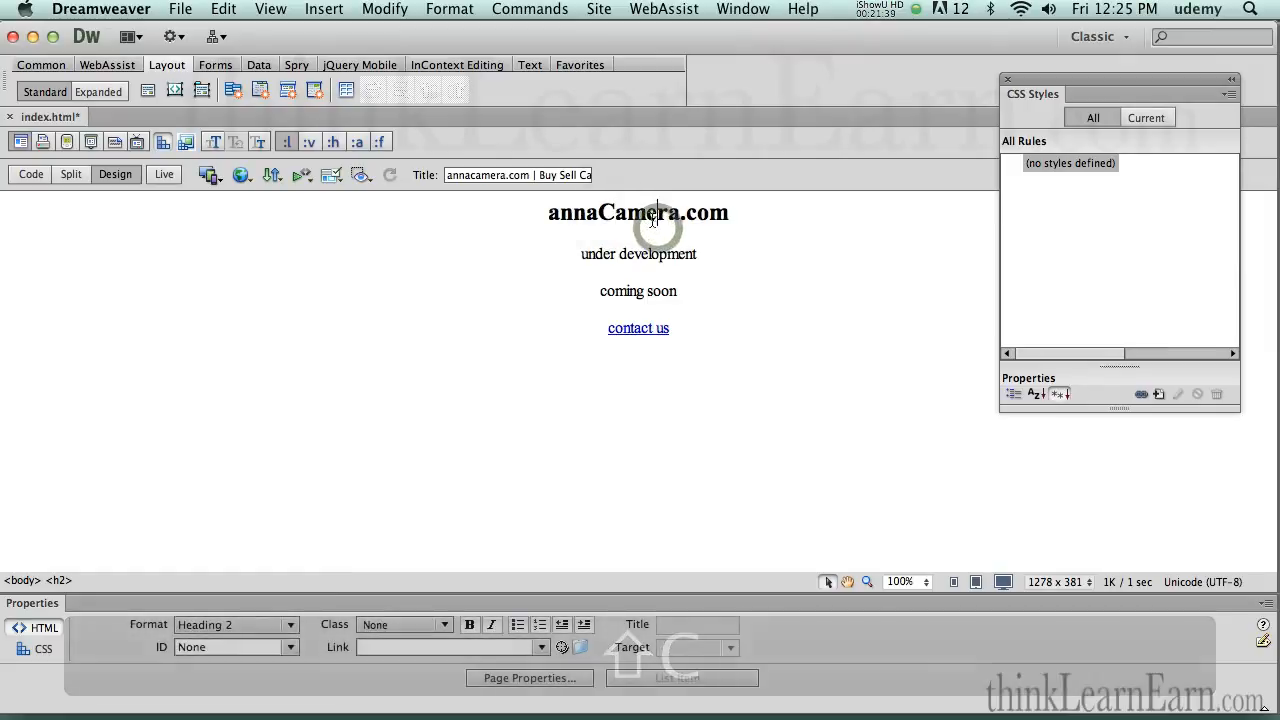
click(650, 219)
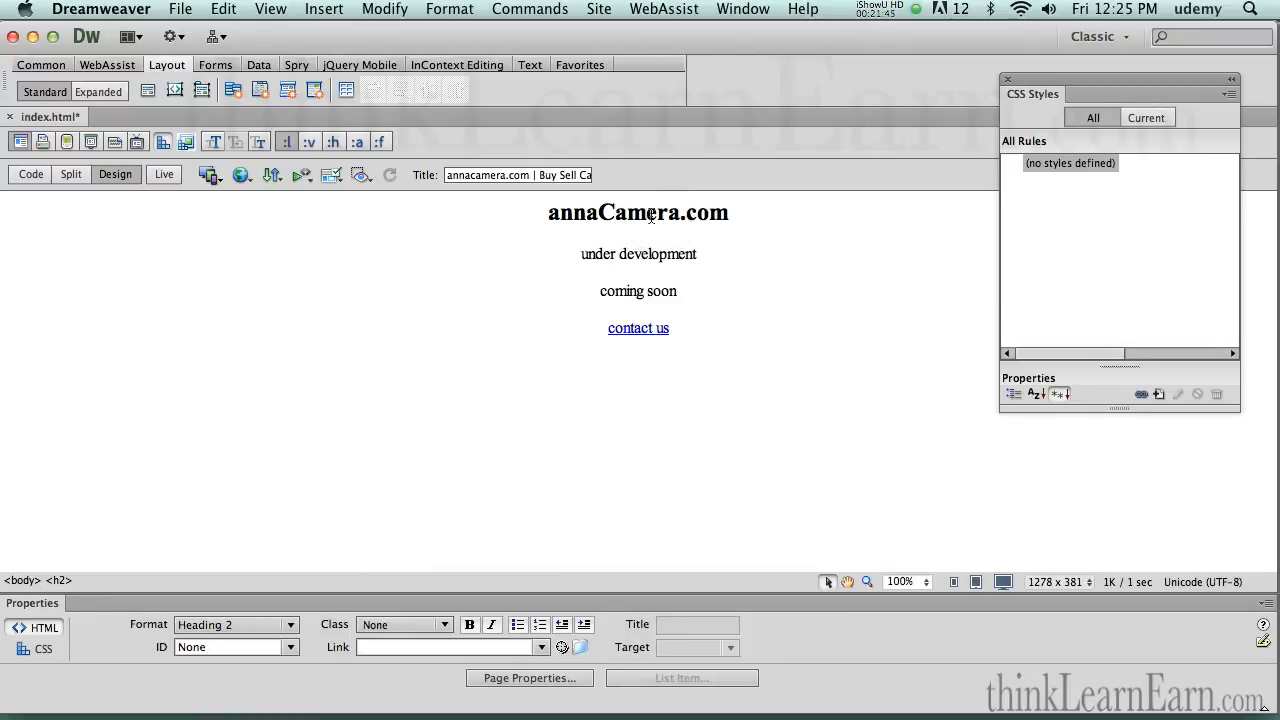
click(647, 213)
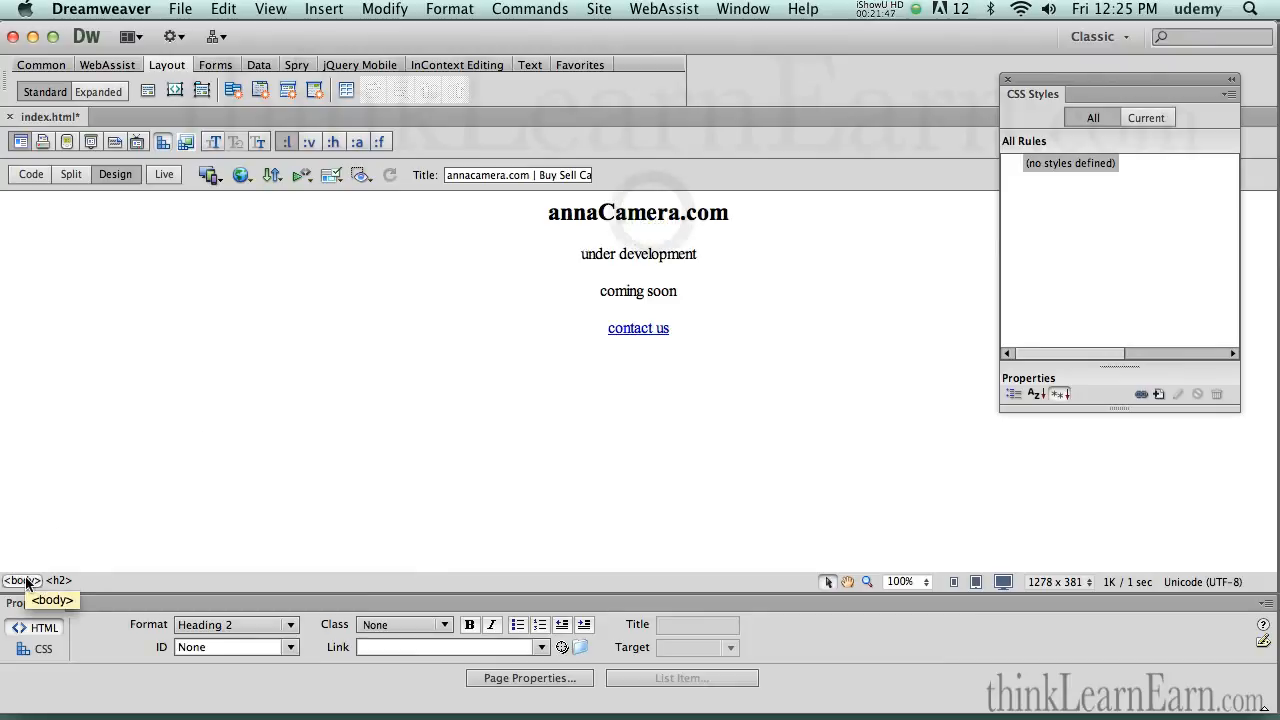
Place the cursor after 'contact us' and save index.html
click(610, 254)
click(764, 328)
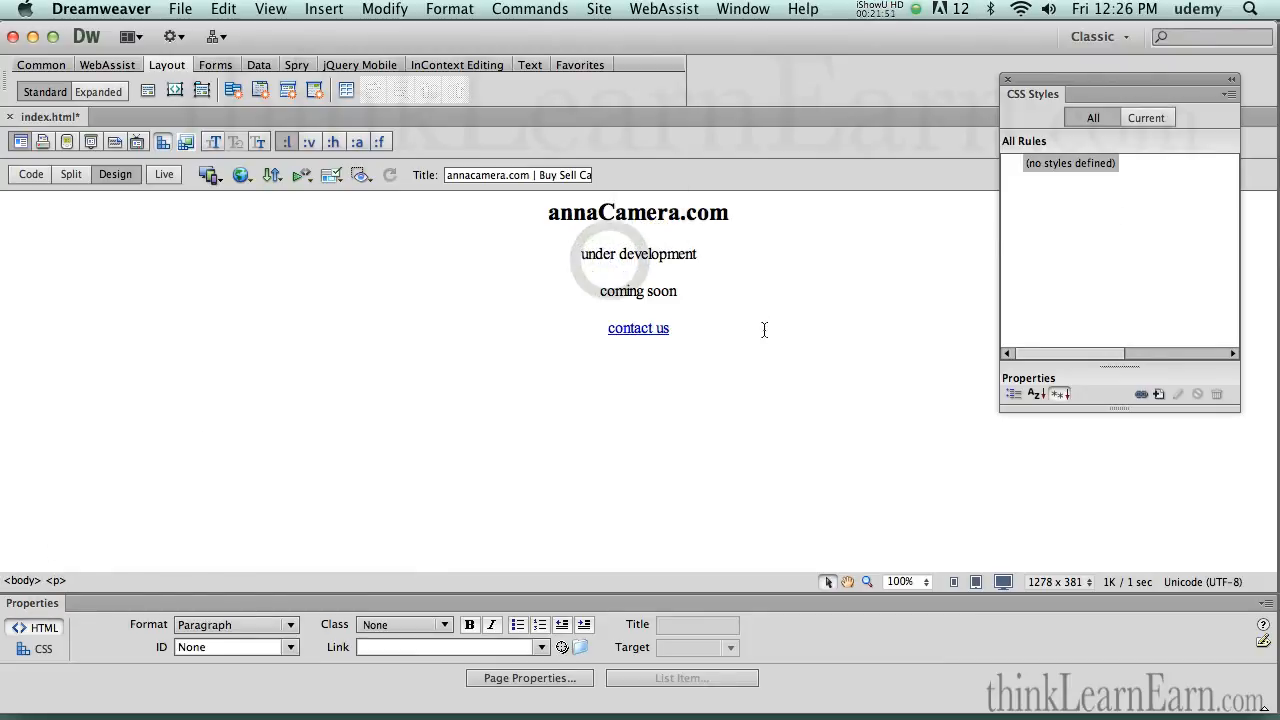
key(super+s)
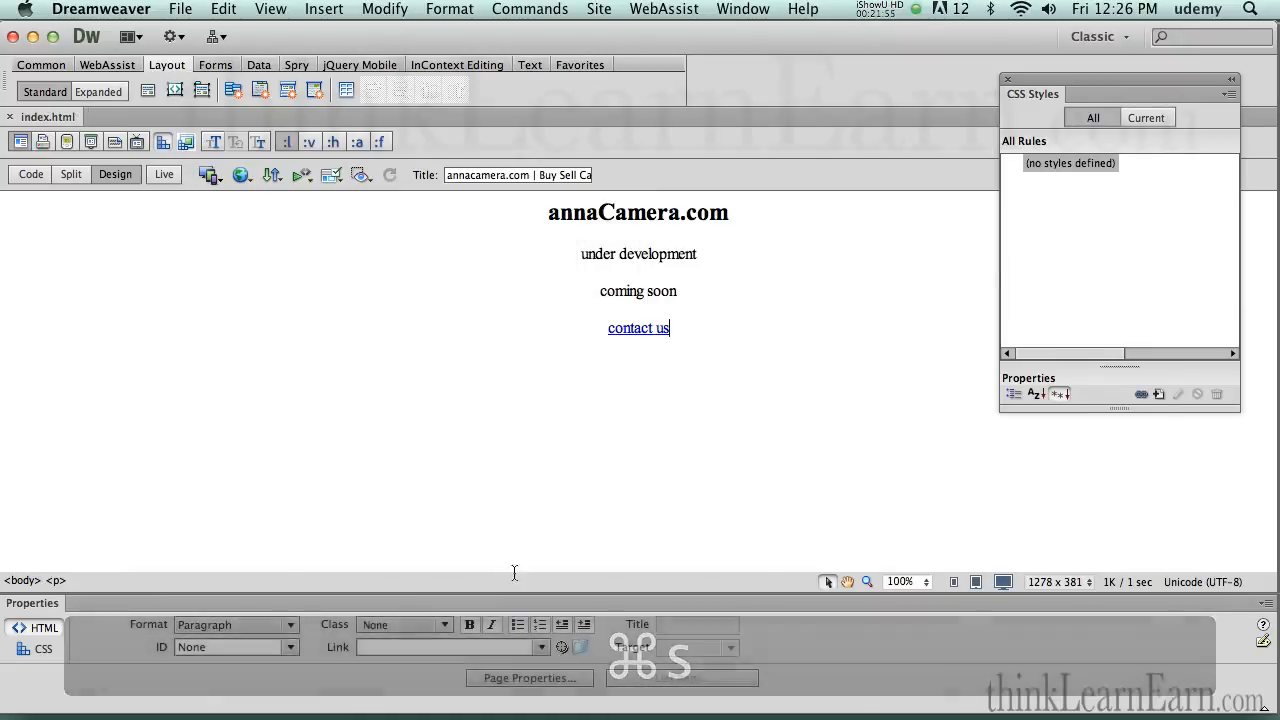
In Page Properties, set the page font to Verdana, Geneva, sans-serif at 14 px
click(543, 680)
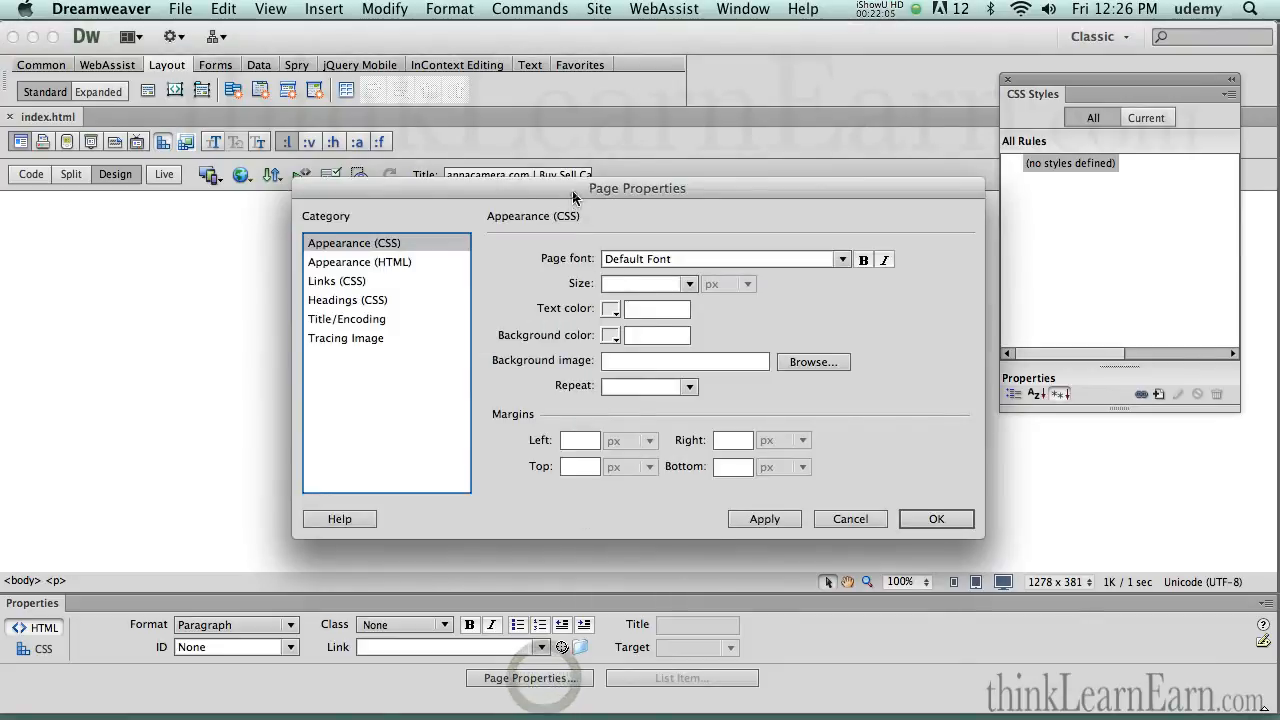
drag(572, 194, 558, 240)
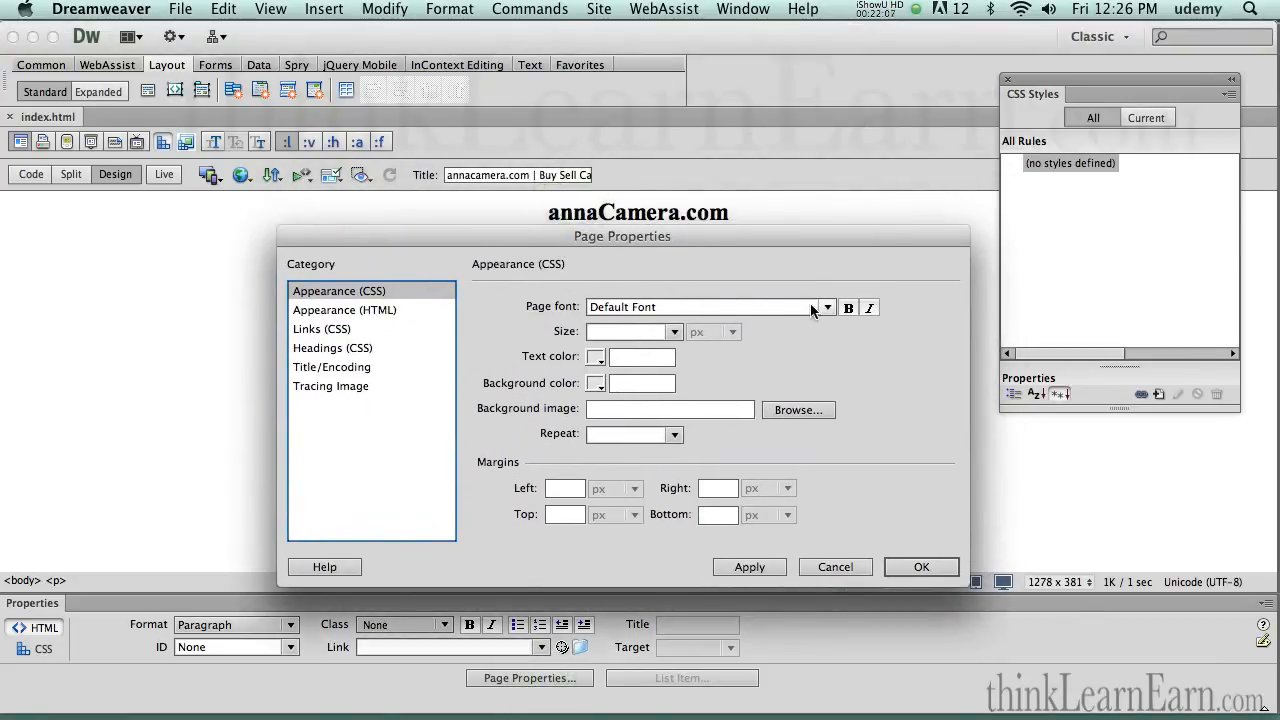
click(835, 318)
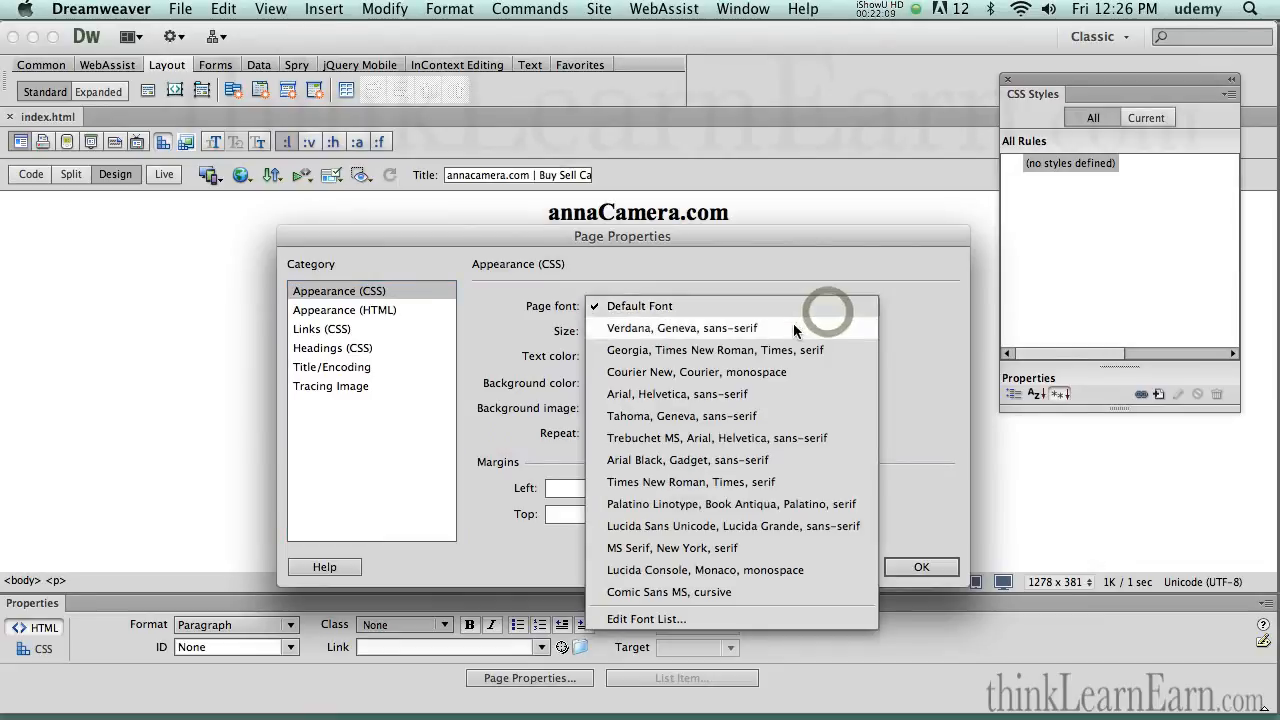
click(795, 340)
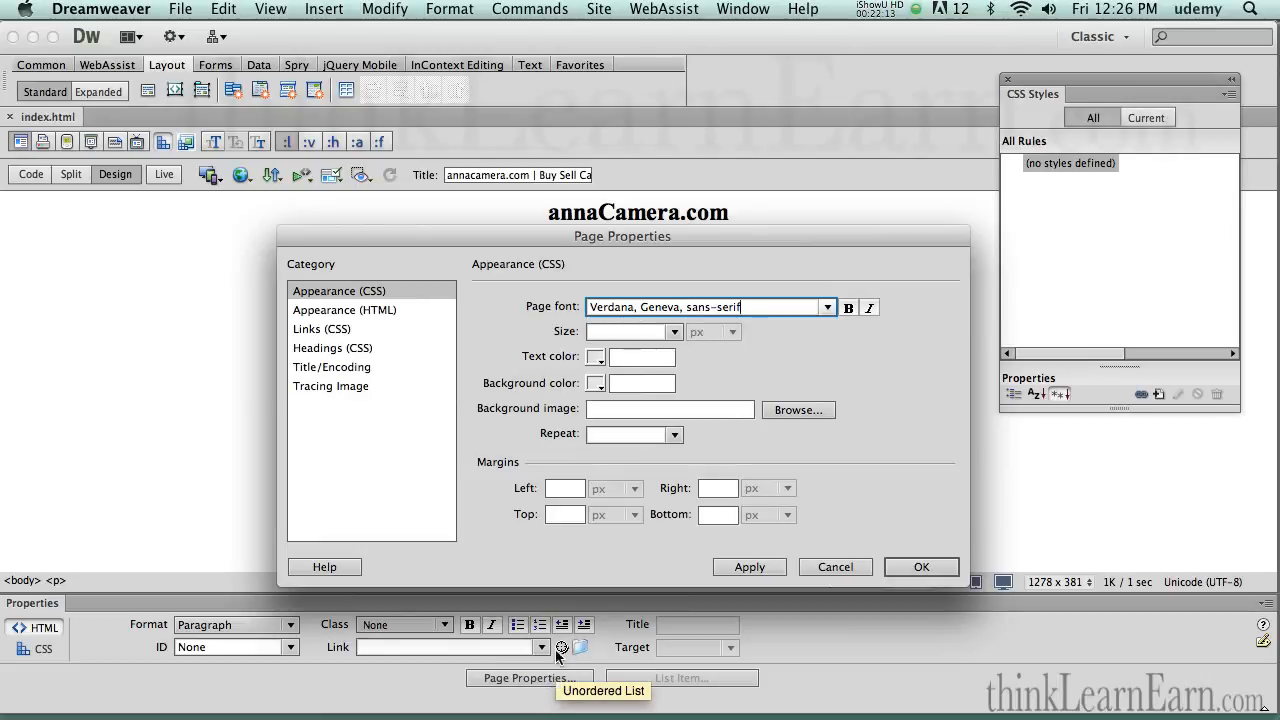
click(618, 336)
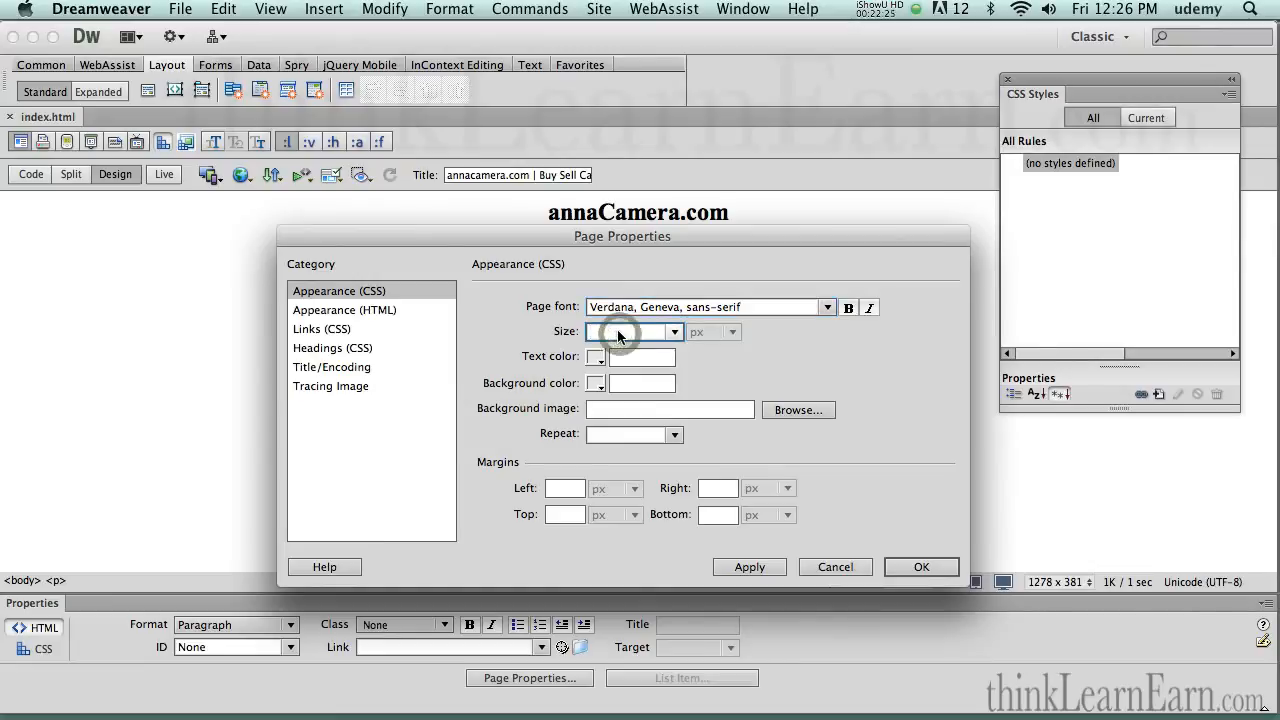
text(14)
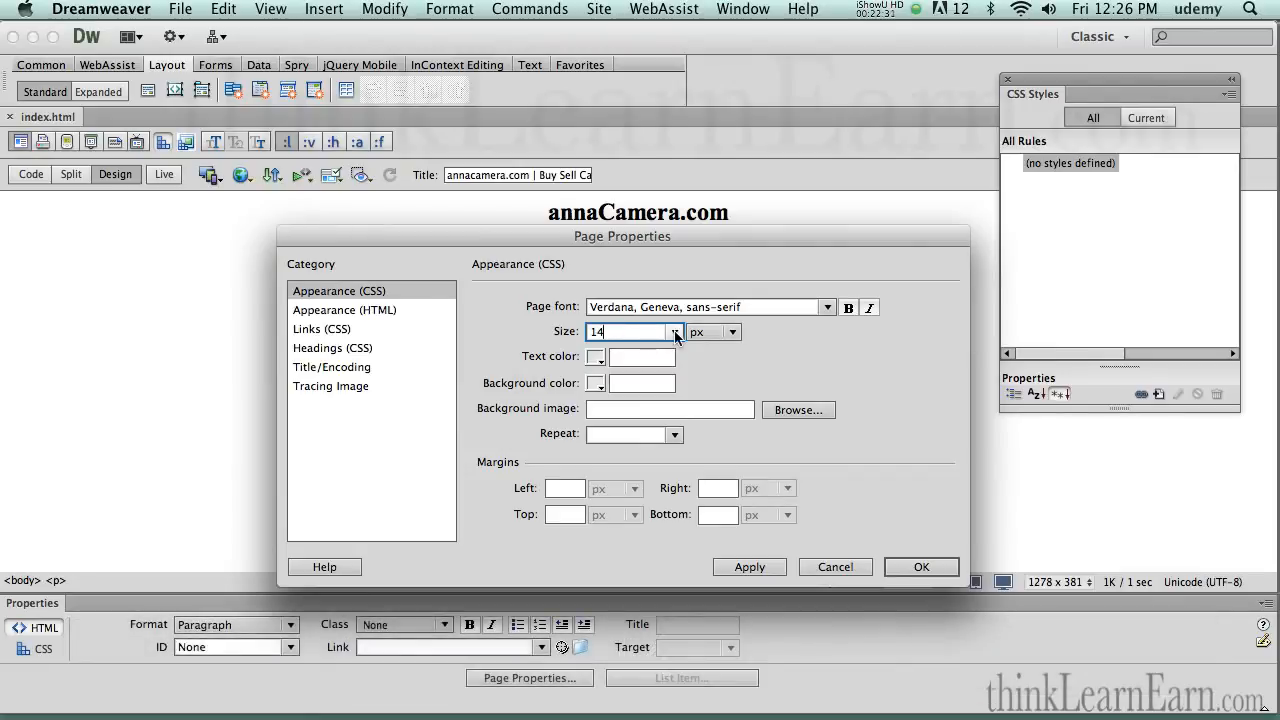
click(712, 338)
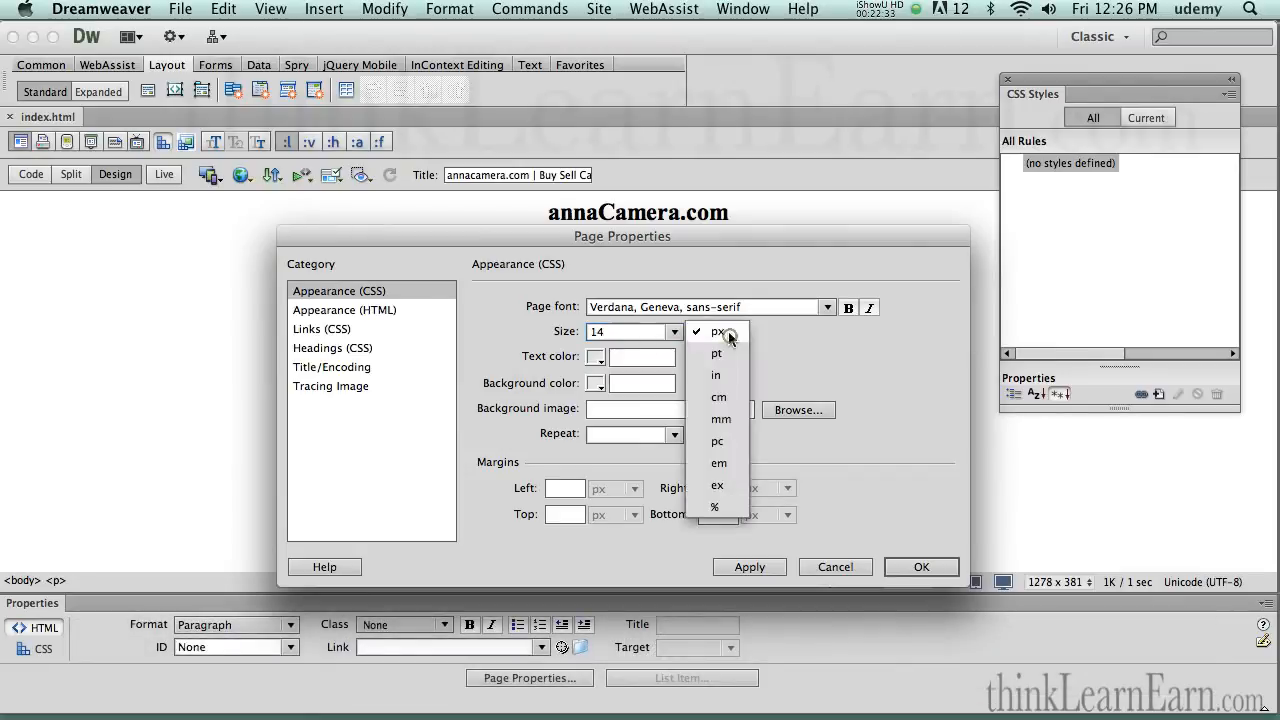
click(729, 337)
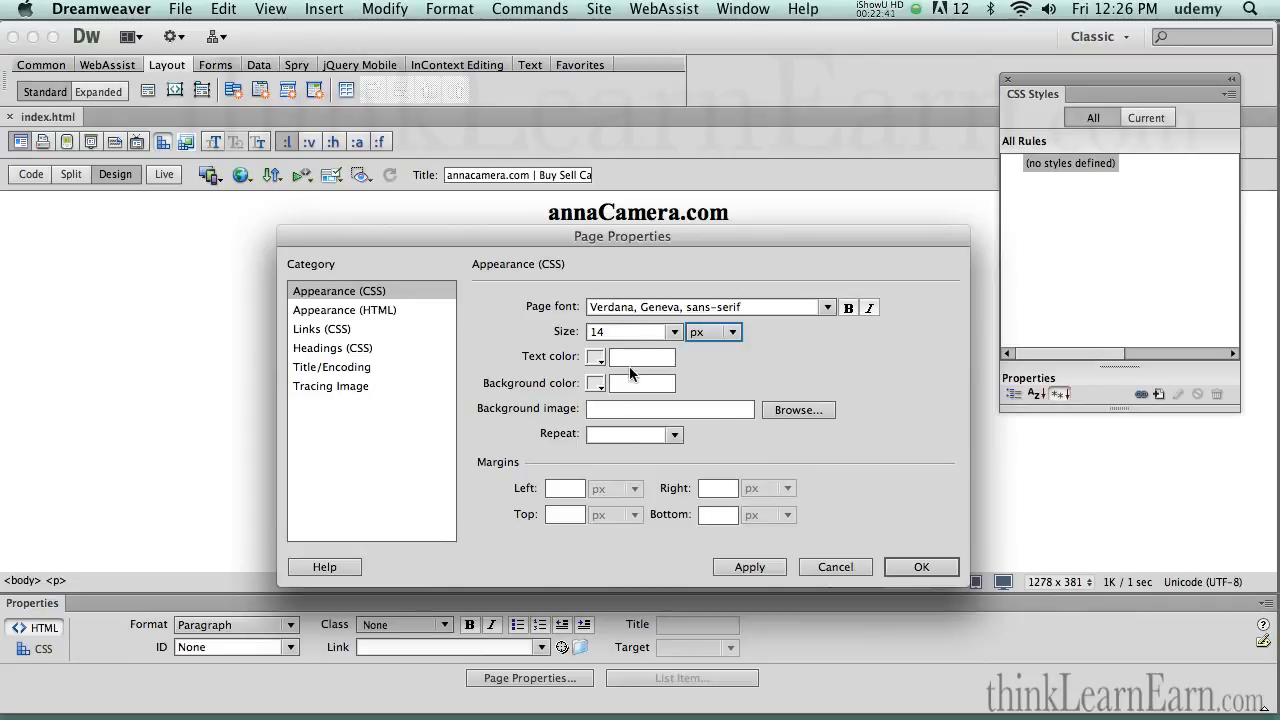
click(322, 337)
Set the link colour to #69C and apply it to the page
drag(536, 242, 548, 414)
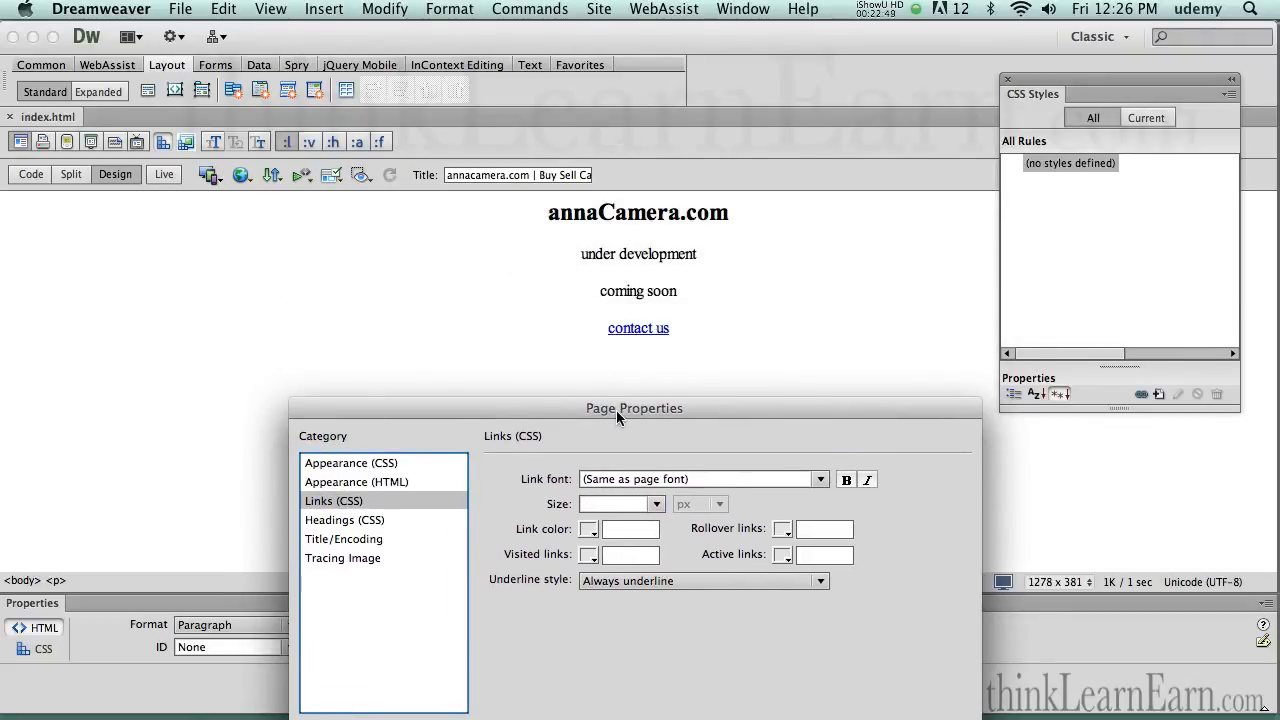
drag(616, 410, 613, 390)
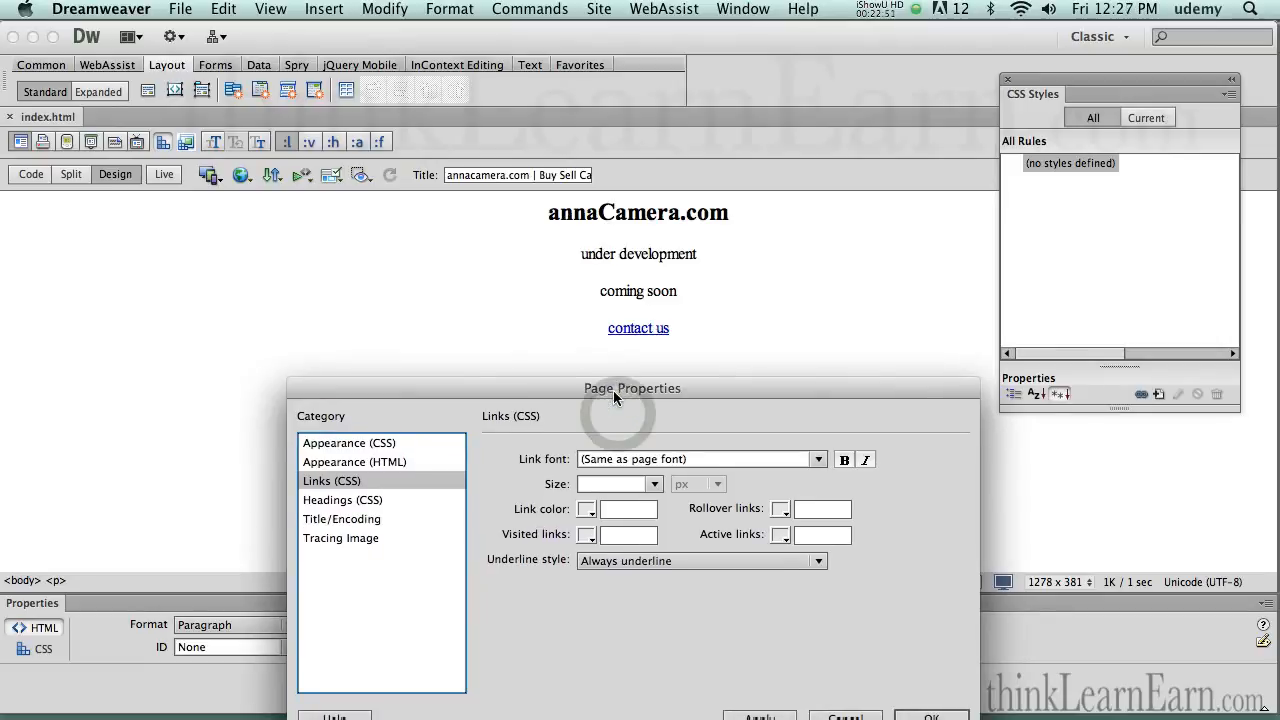
click(588, 511)
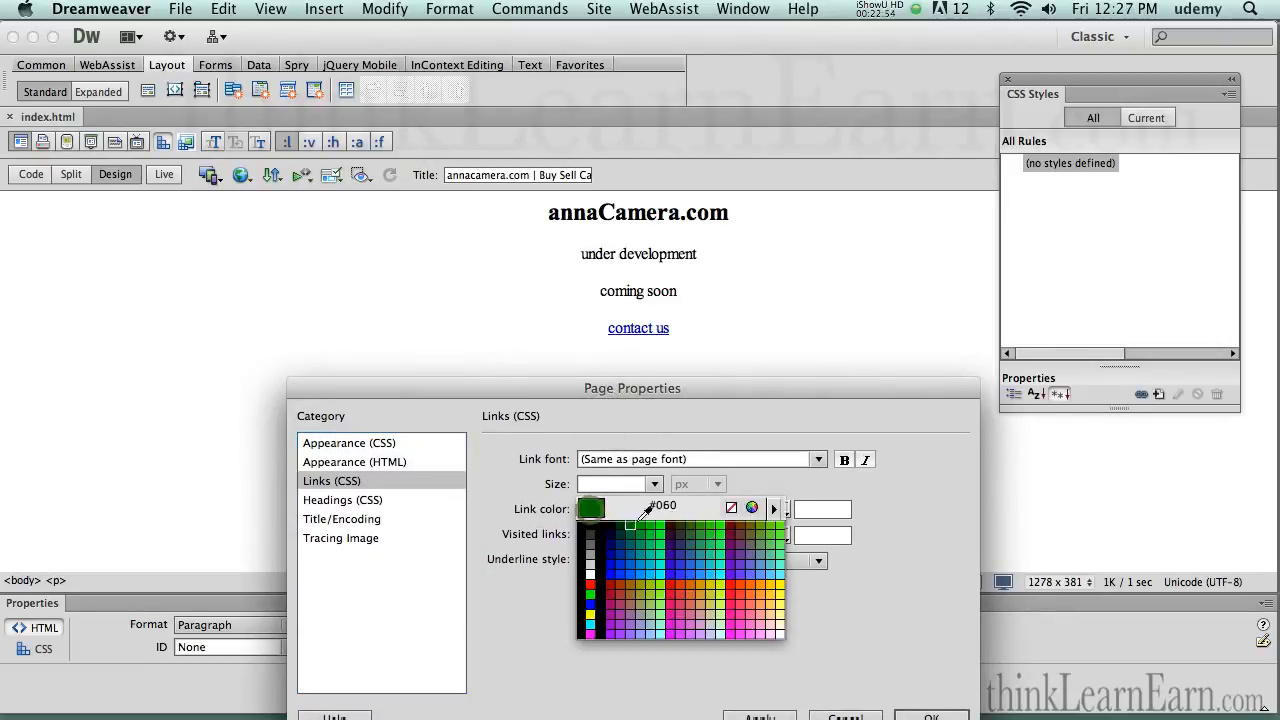
click(759, 564)
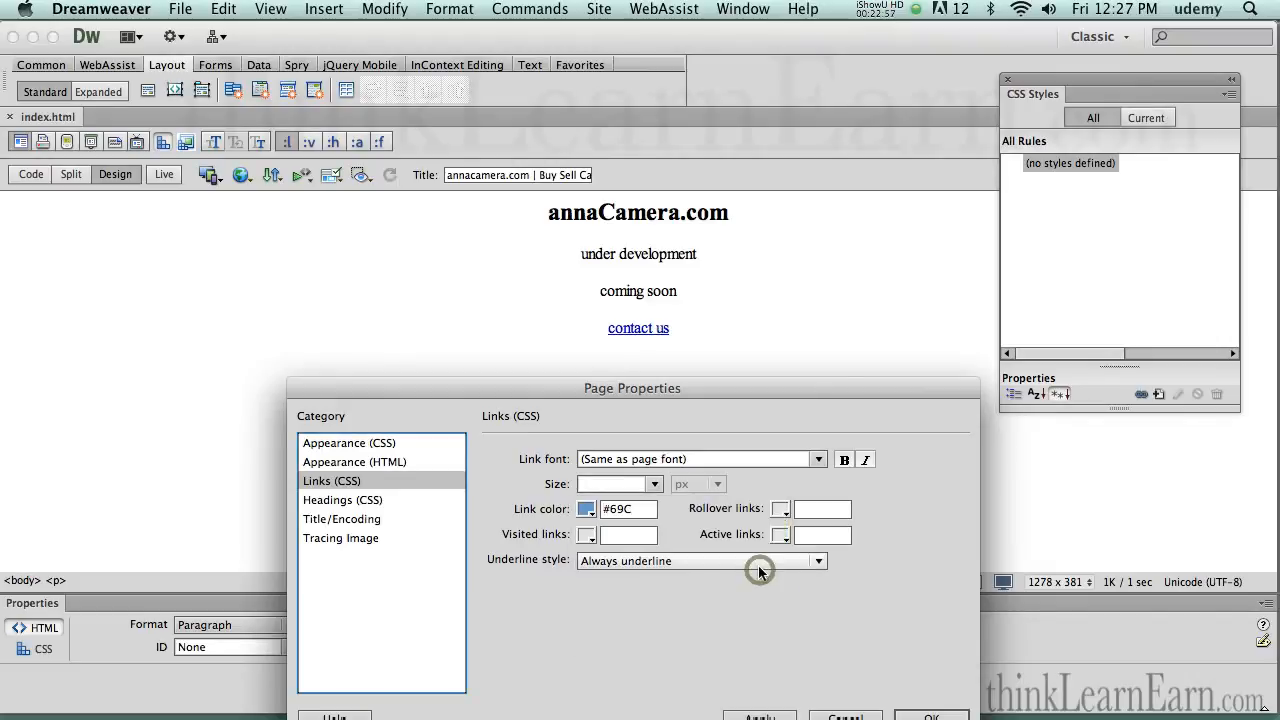
drag(741, 392, 720, 415)
click(755, 650)
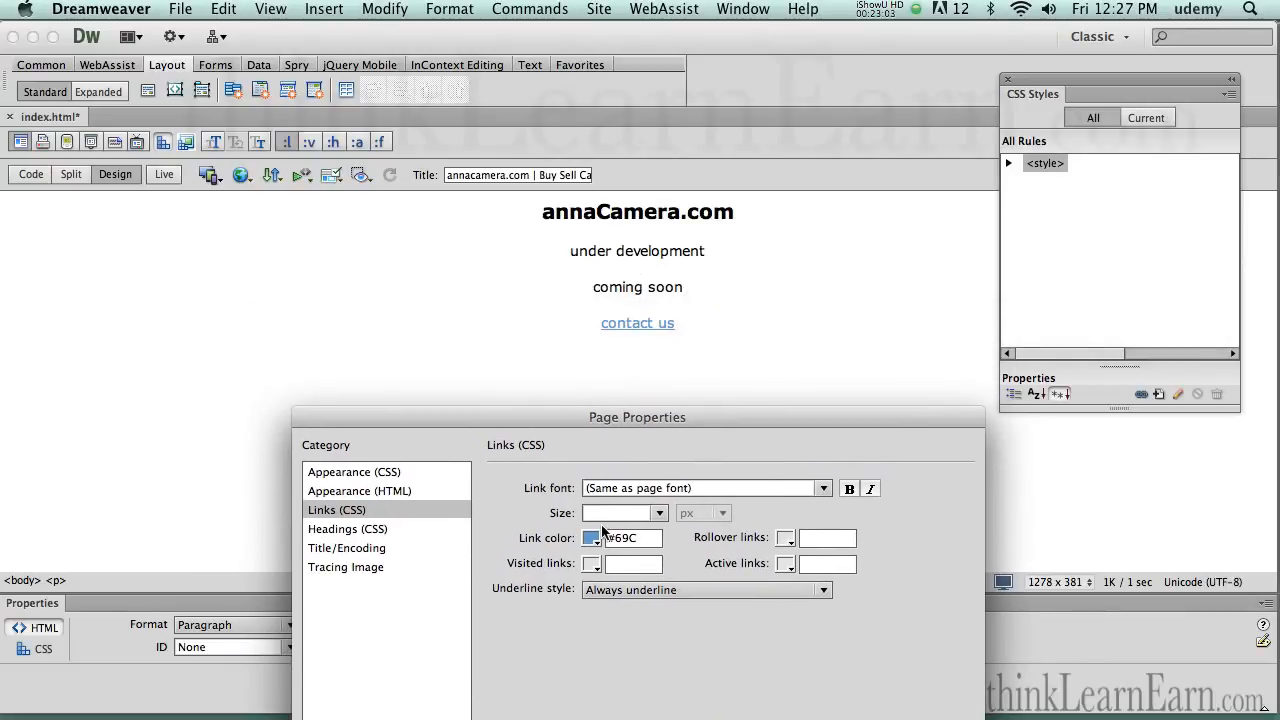
Show link underlines only on rollover, review the Verdana font stack, and click OK
click(645, 592)
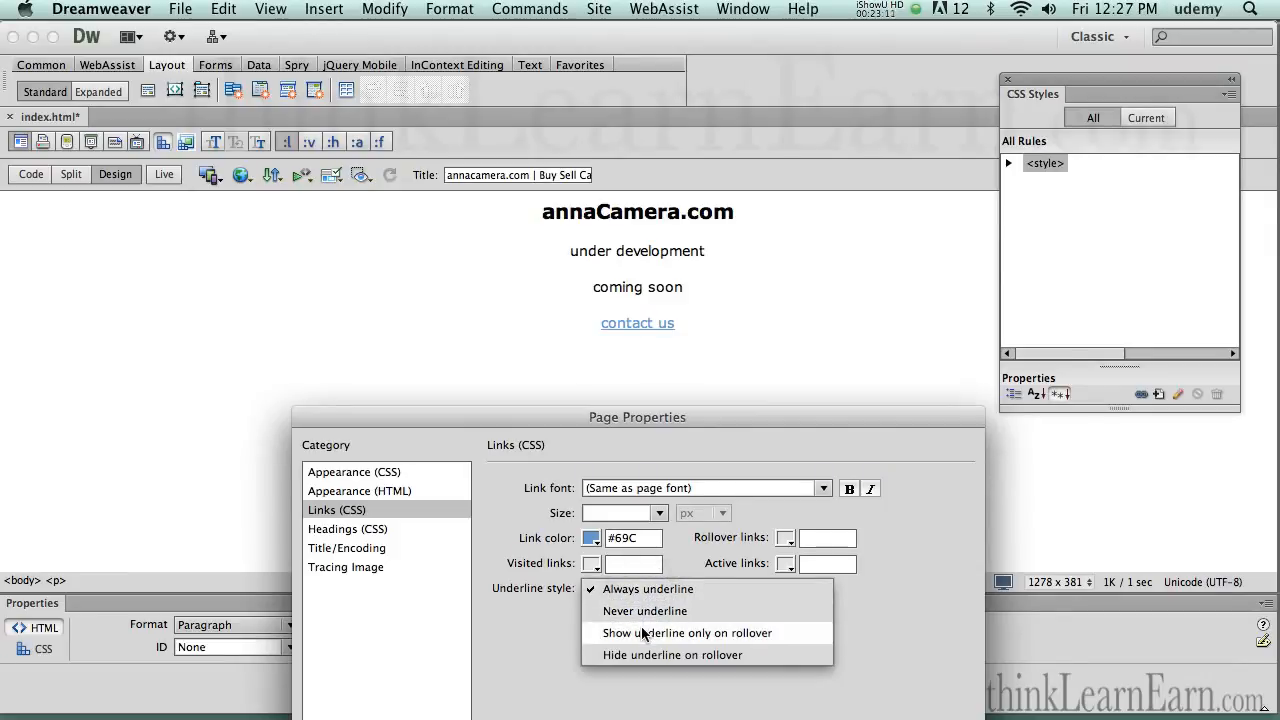
click(645, 633)
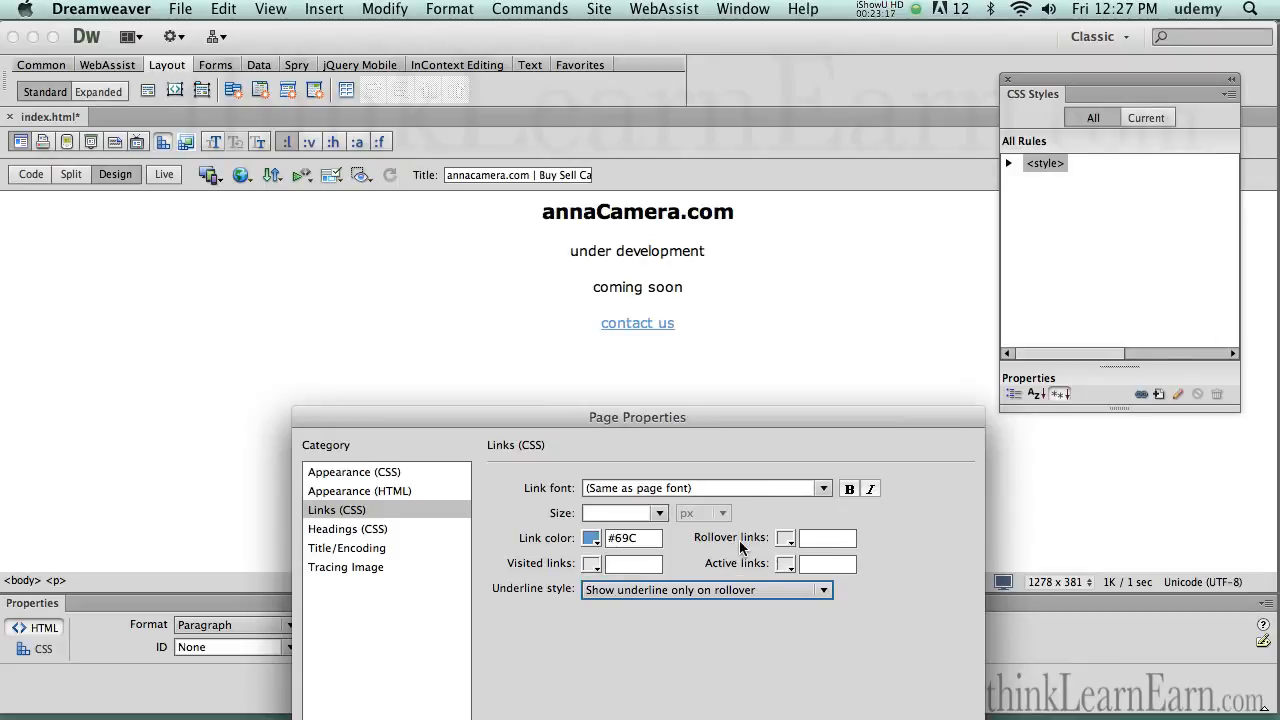
click(386, 479)
drag(515, 420, 500, 365)
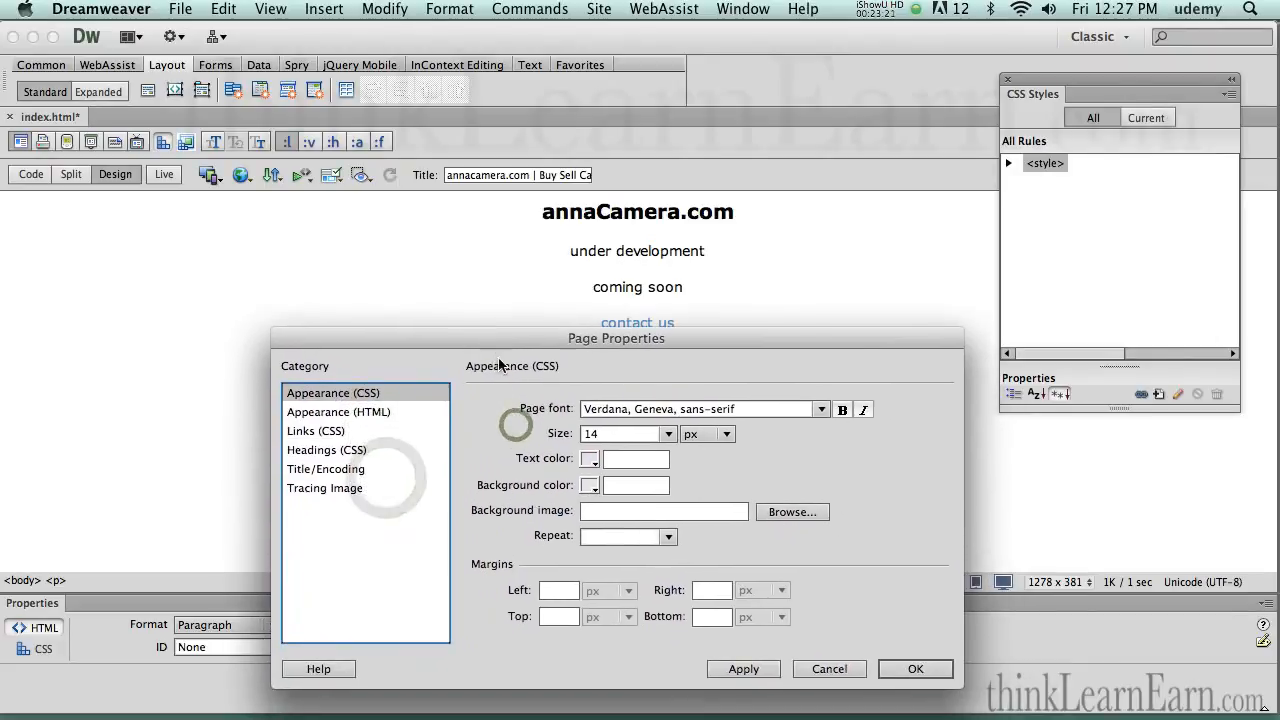
double_click(601, 409)
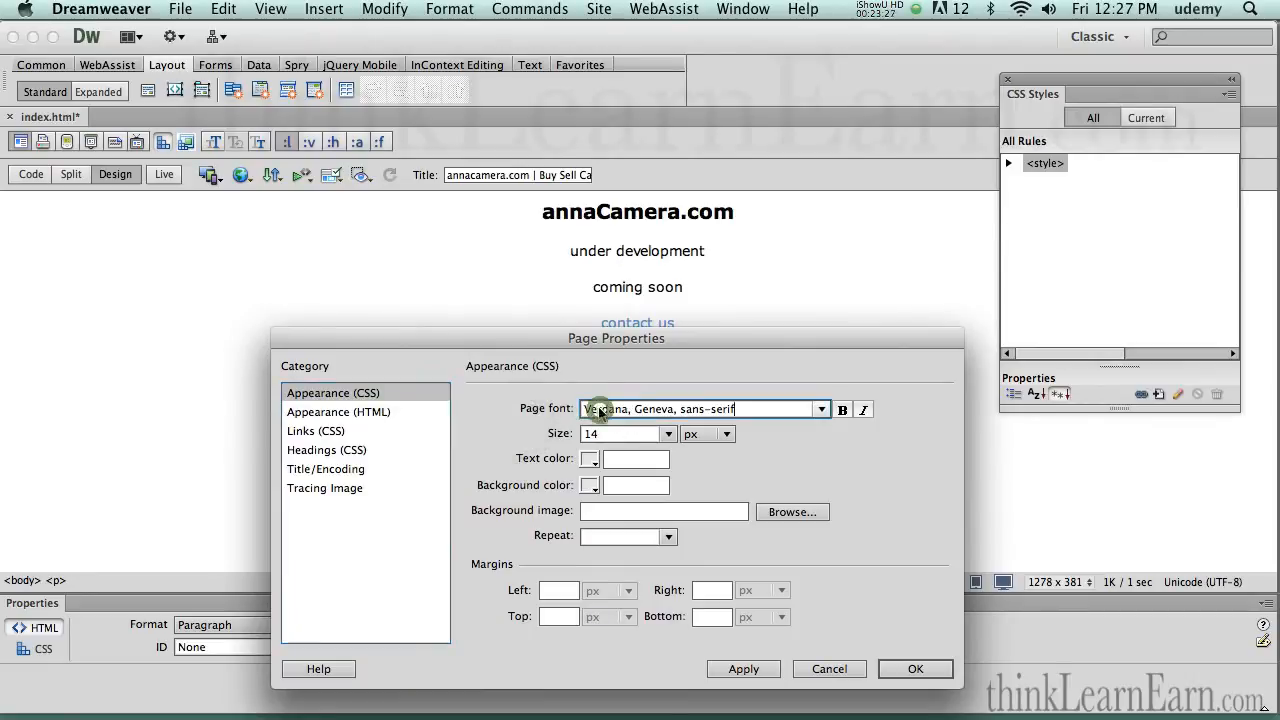
double_click(653, 408)
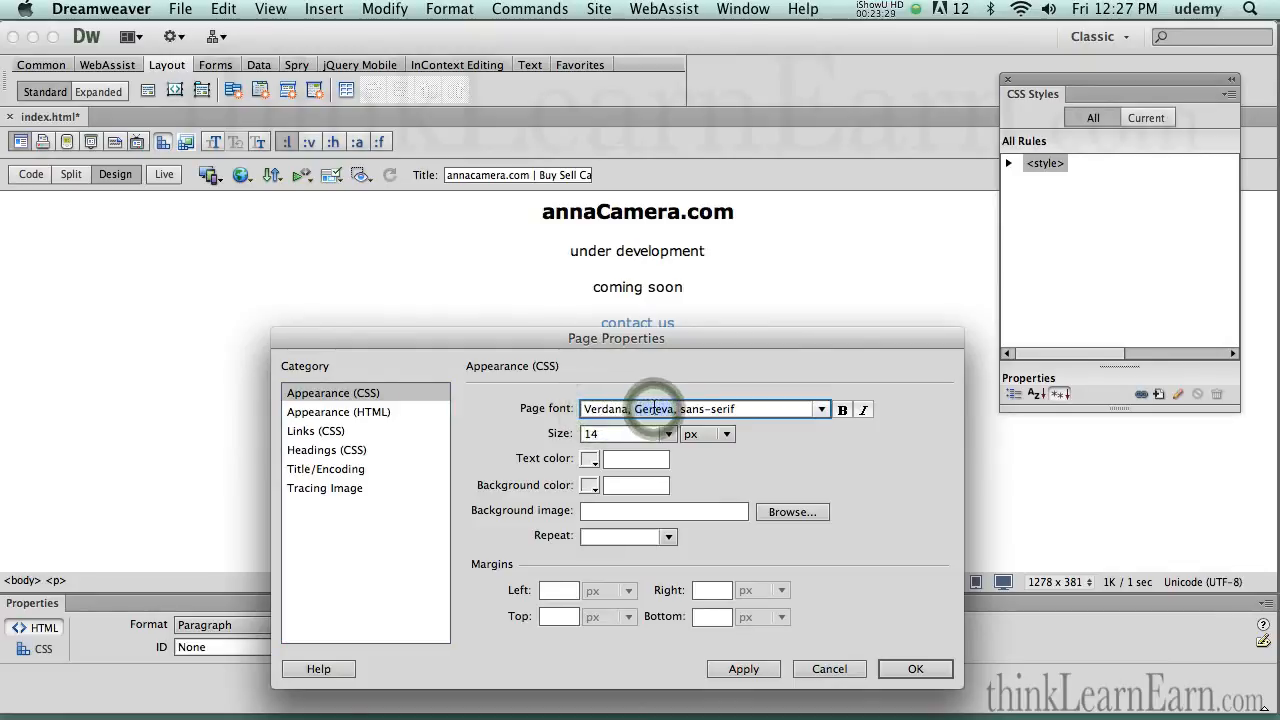
double_click(690, 409)
drag(682, 340, 673, 312)
click(895, 640)
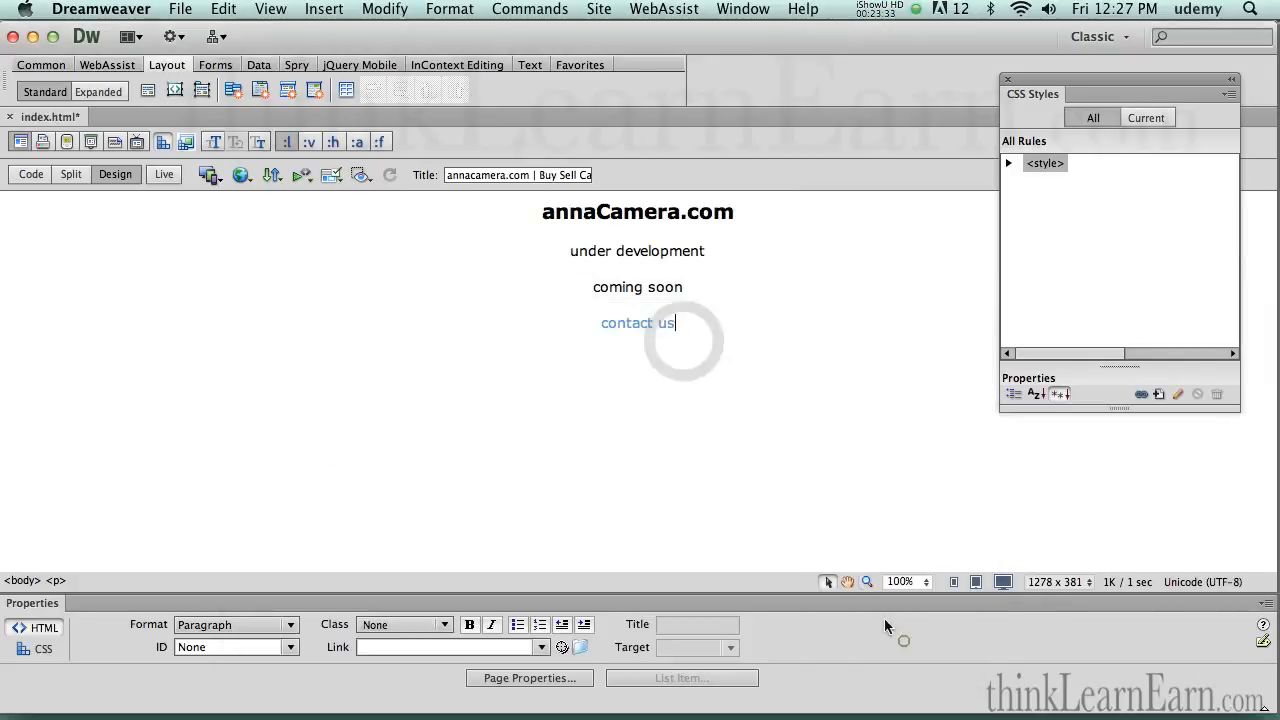
Save the restyled index.html and check the file transfer options
click(756, 416)
key(super+s)
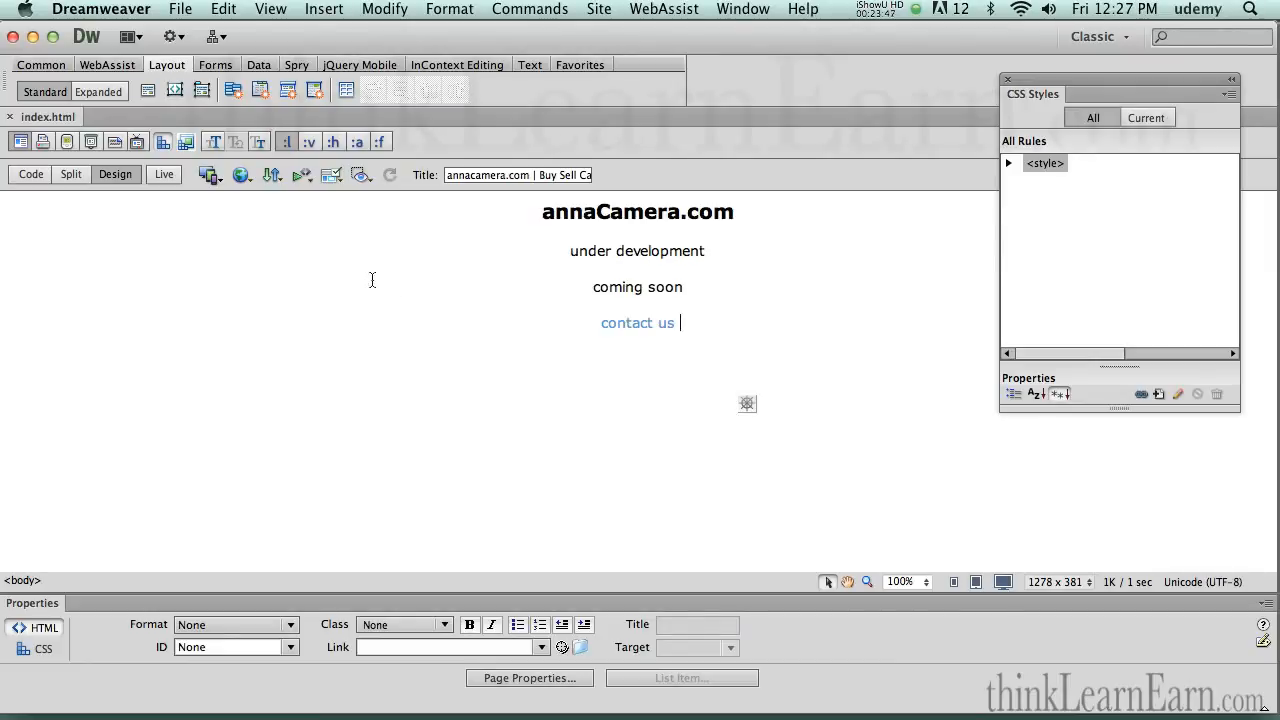
click(273, 175)
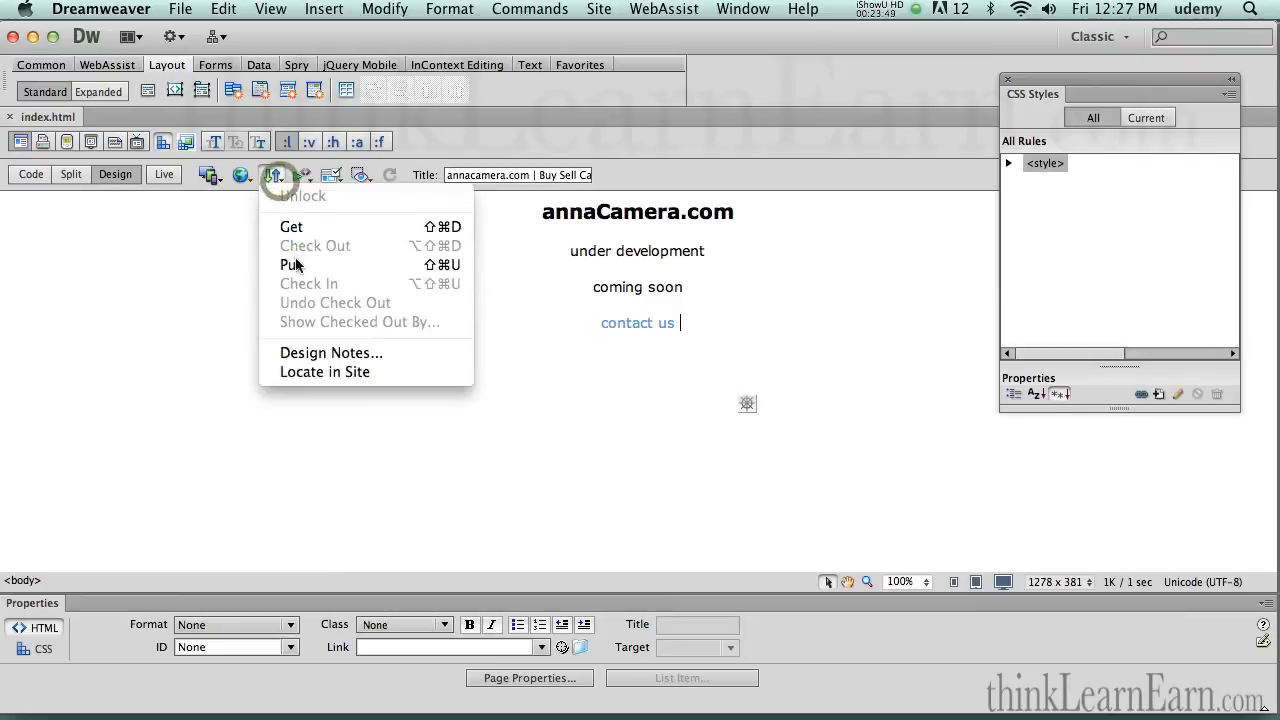
click(535, 290)
click(745, 9)
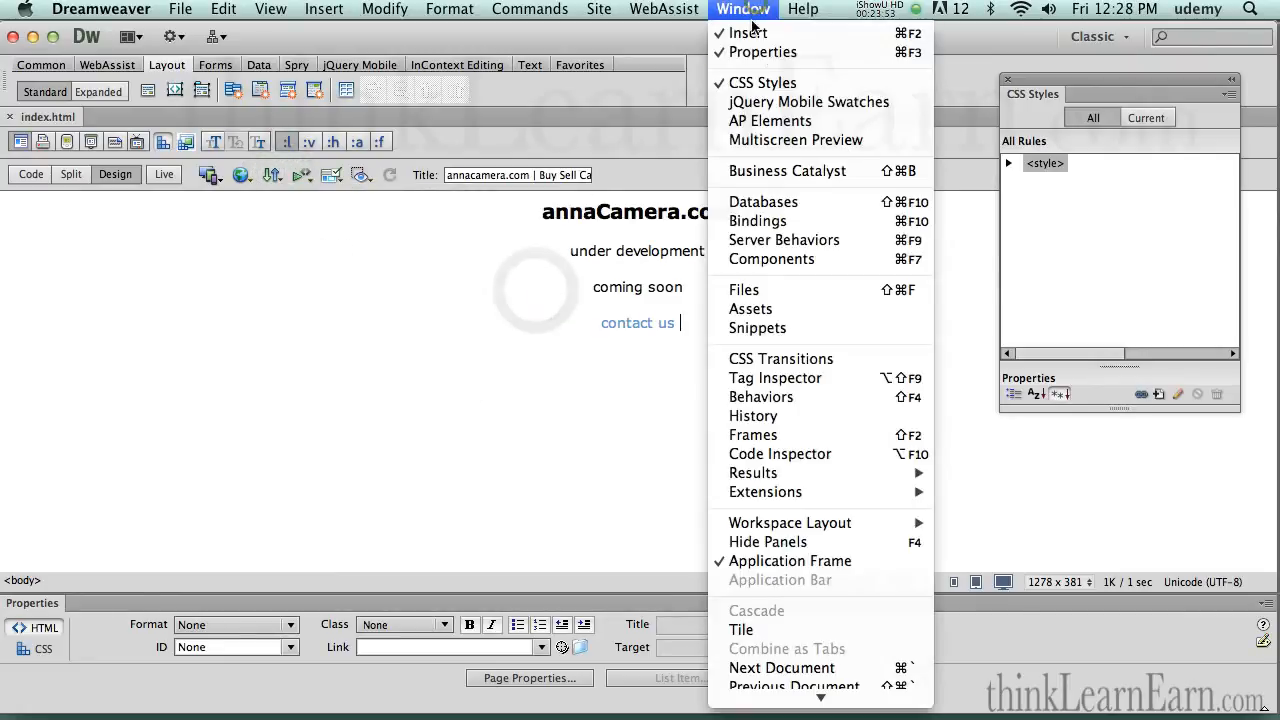
click(506, 391)
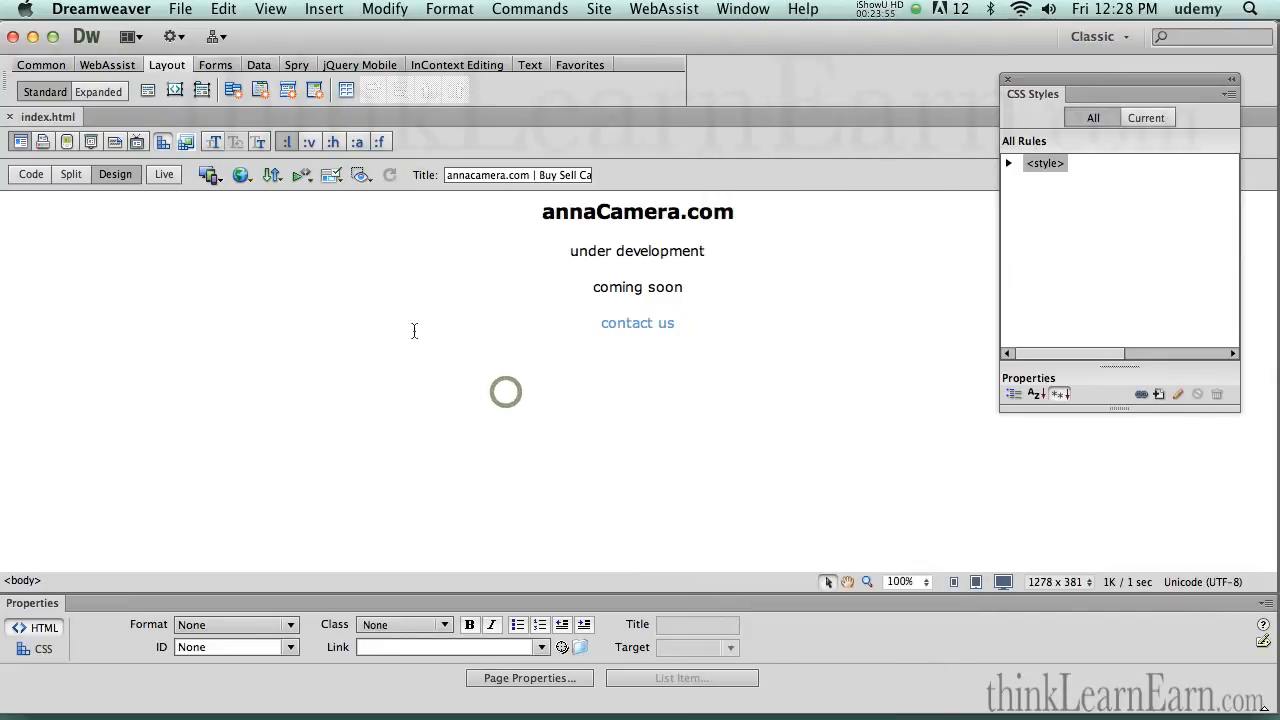
Put index.html to the server without dependent files and switch to Firefox
click(315, 263)
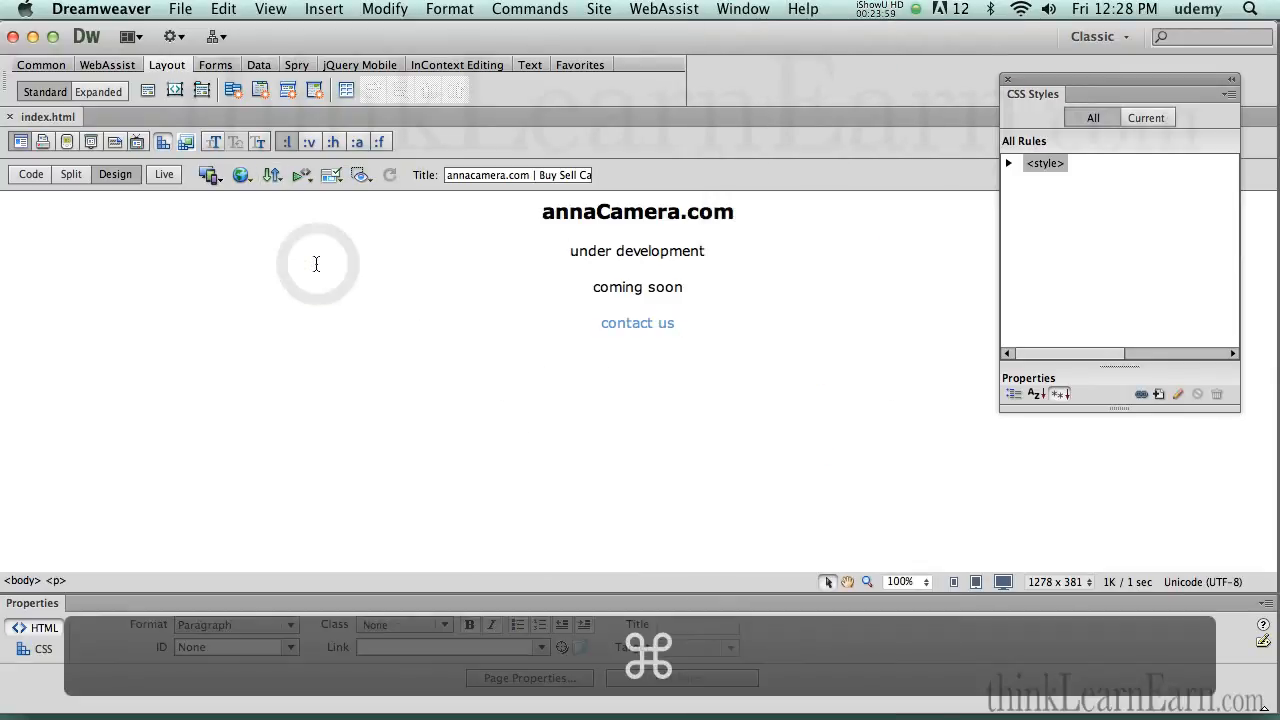
key(super+shift+u)
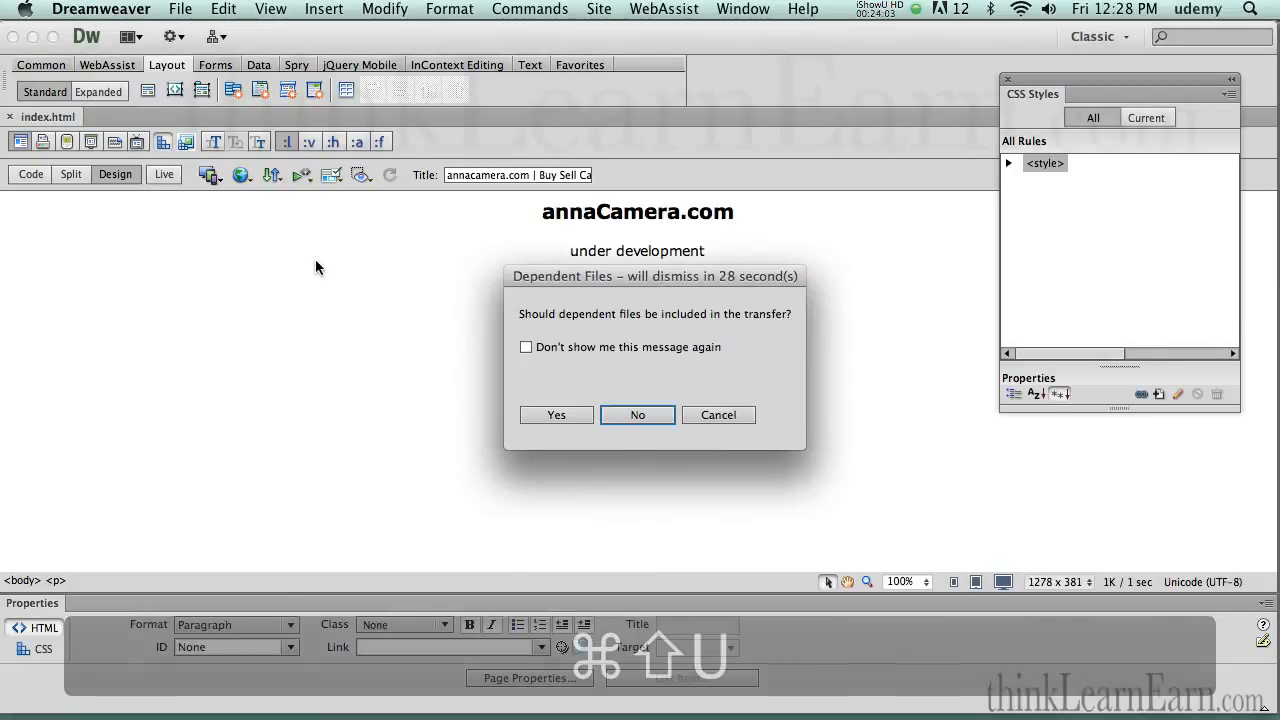
click(640, 415)
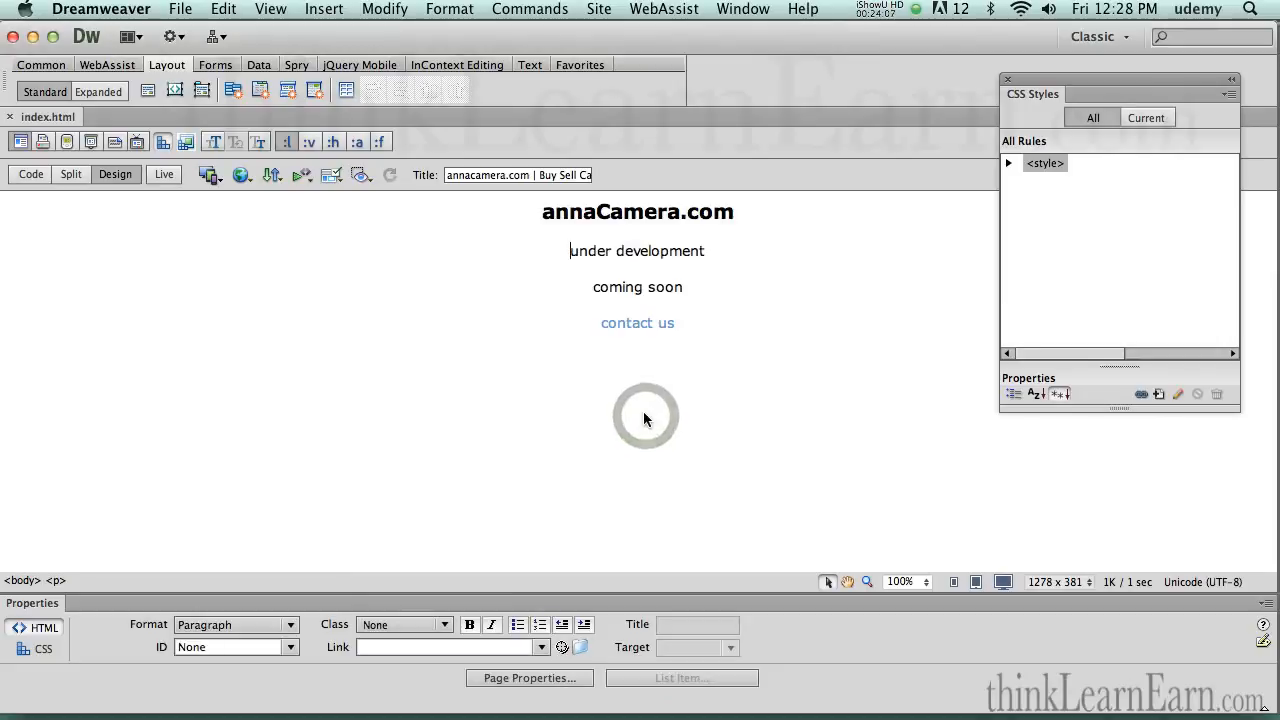
click(643, 415)
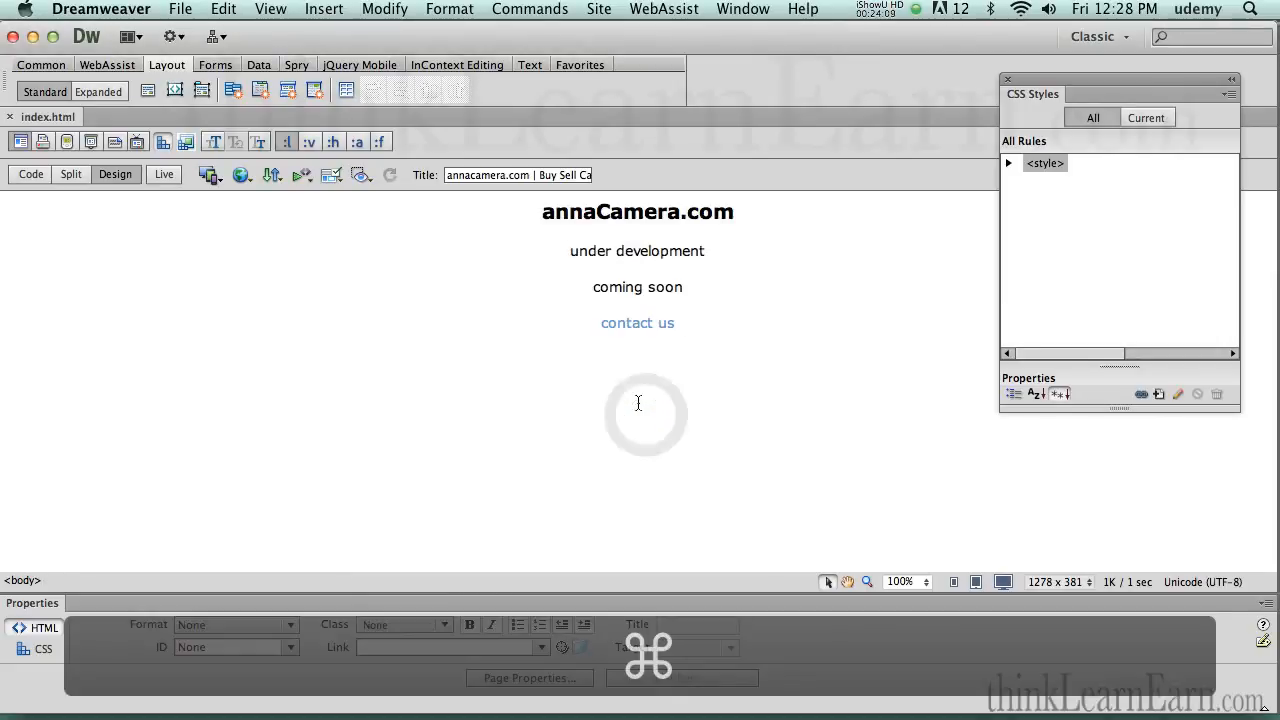
key(super+Tab)
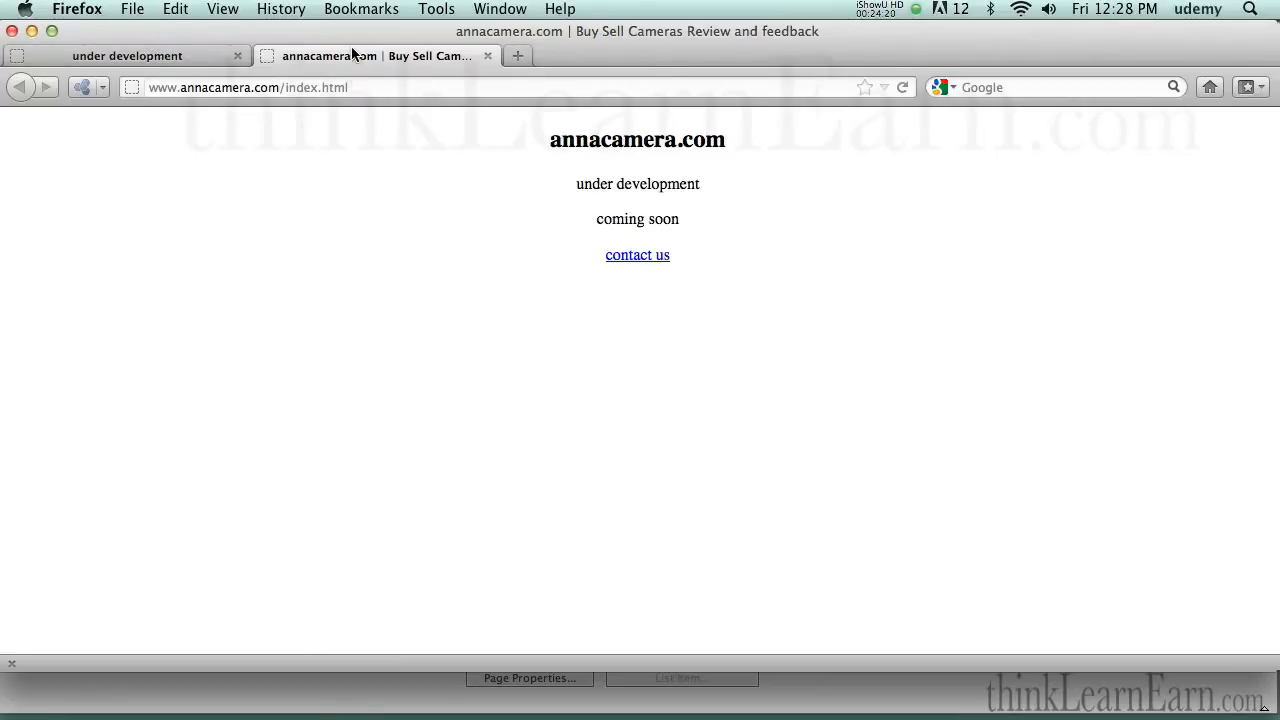
Reload annacamera.com in Firefox to show the sans-serif styling, then open an 'I need more info' e-mail from contact us
click(422, 86)
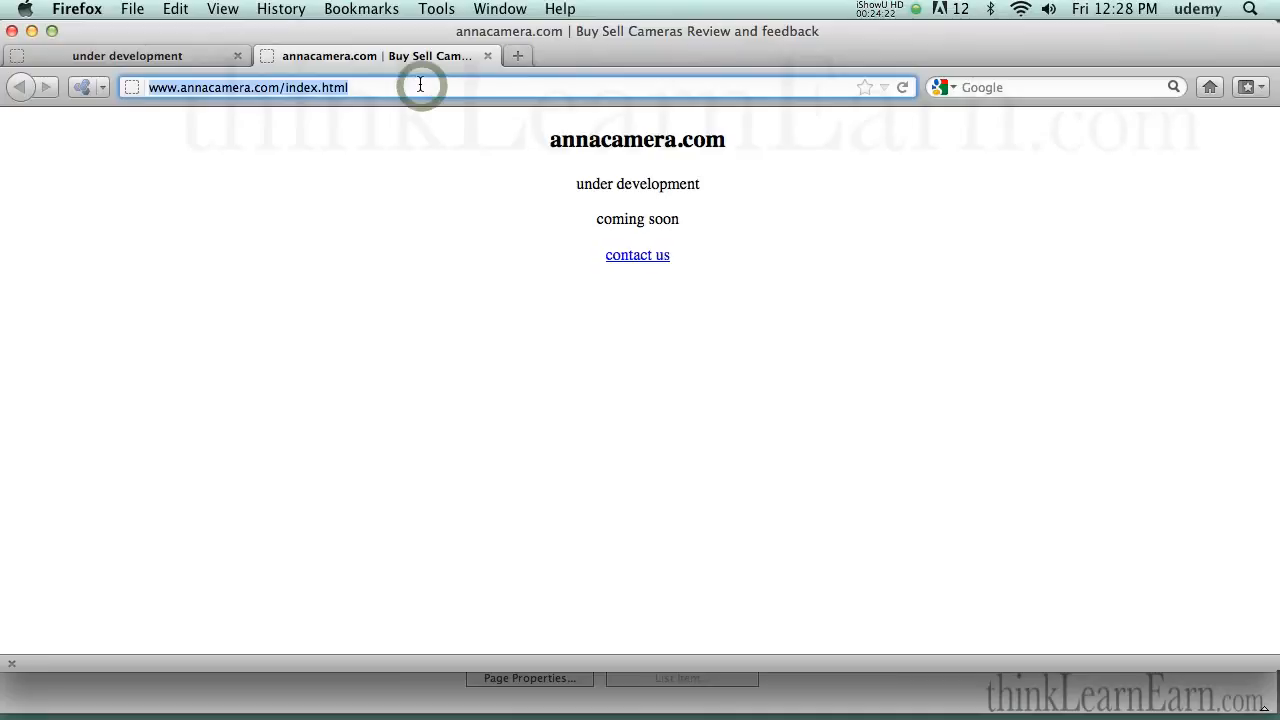
click(458, 87)
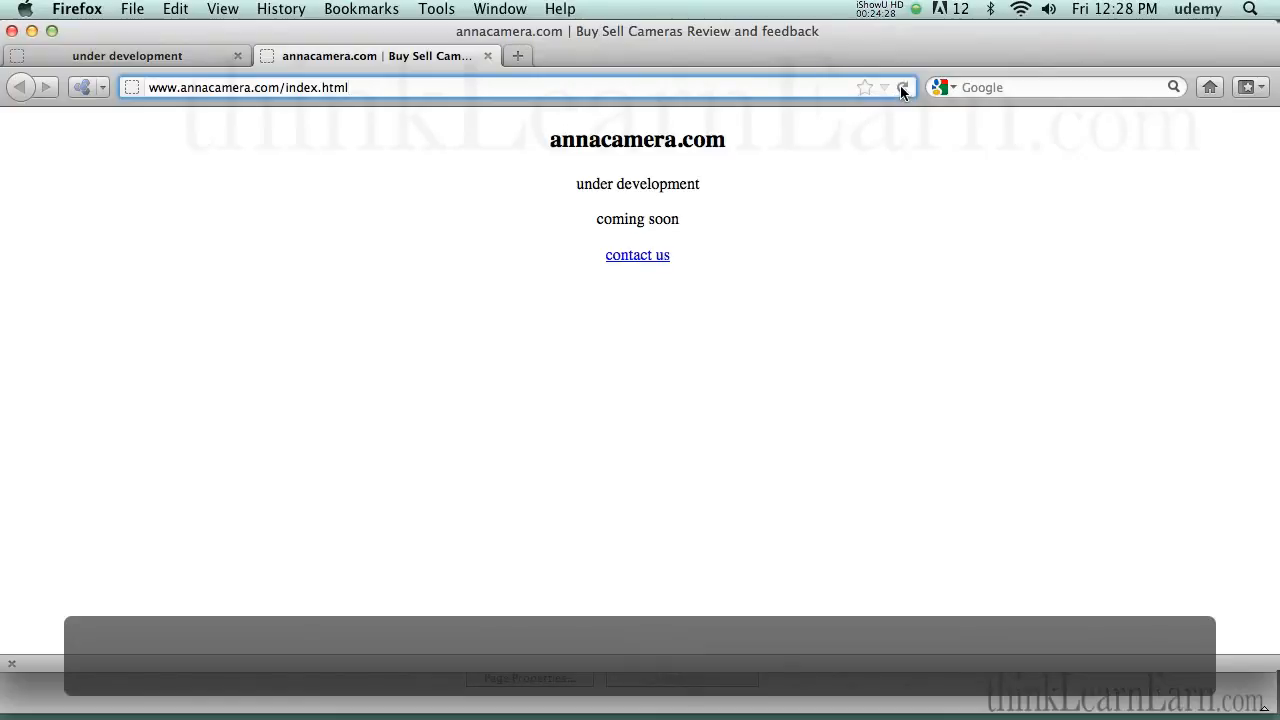
click(900, 87)
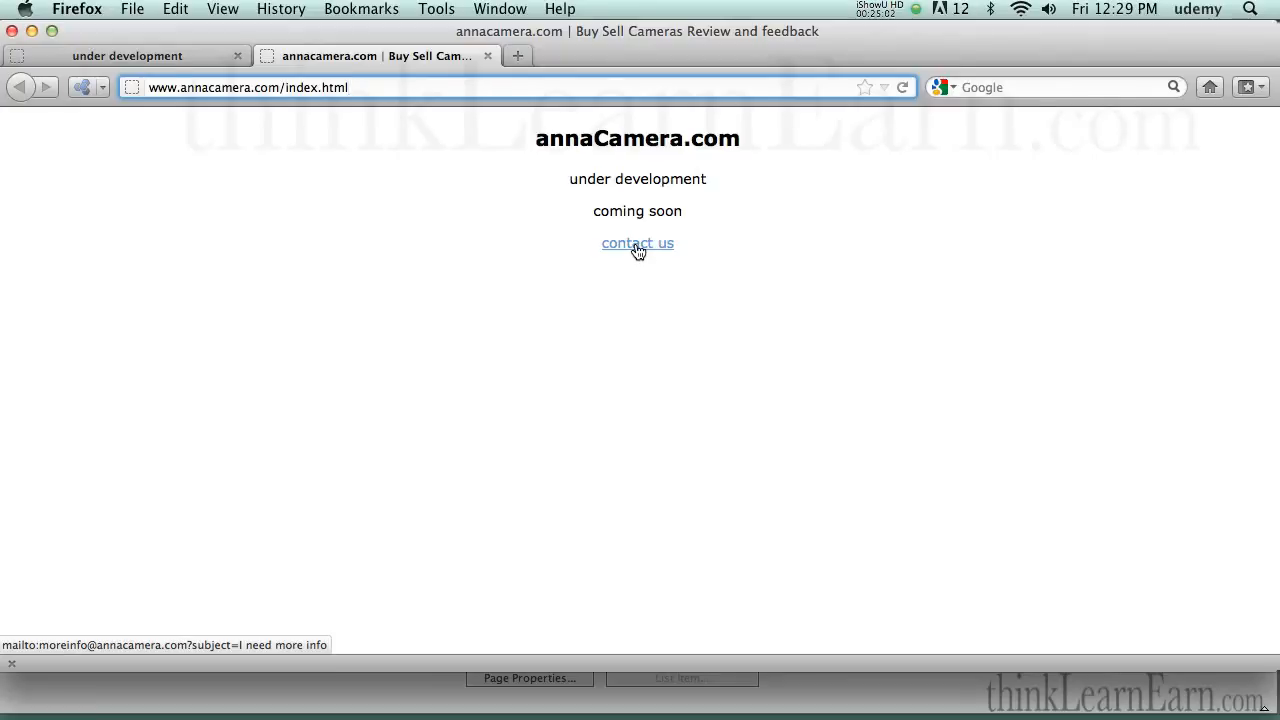
key(super+Tab)
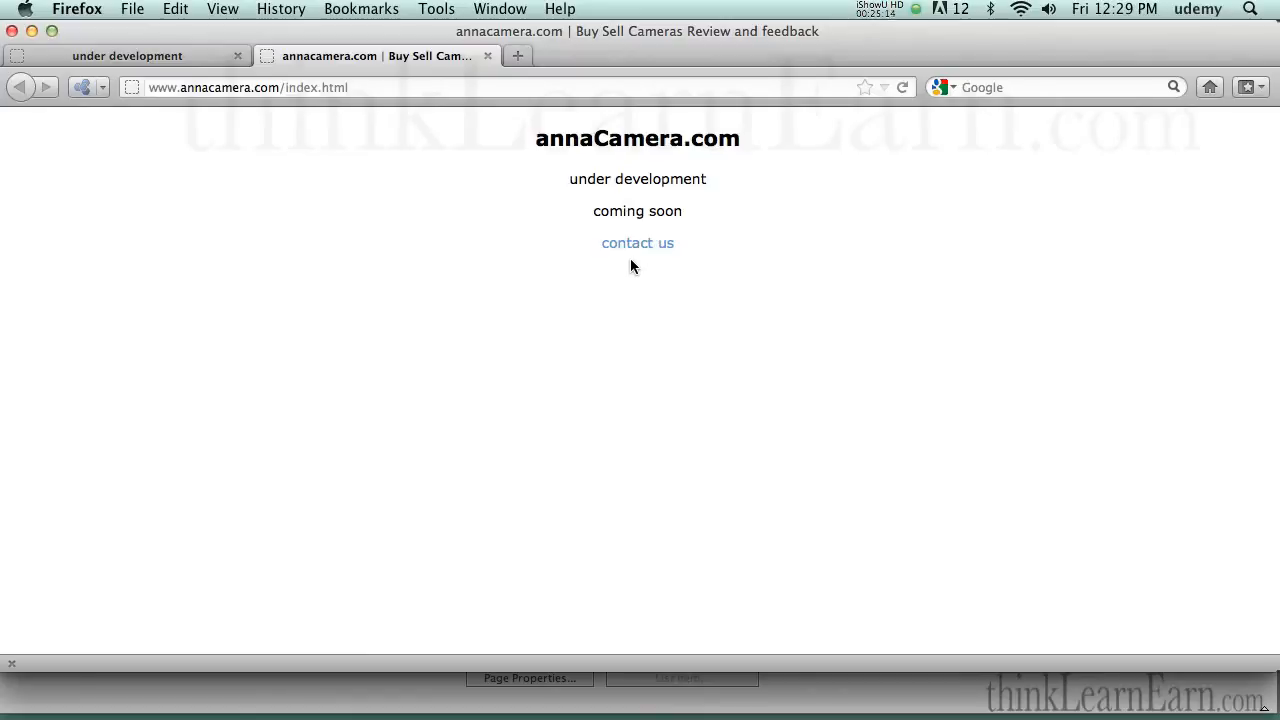
click(635, 252)
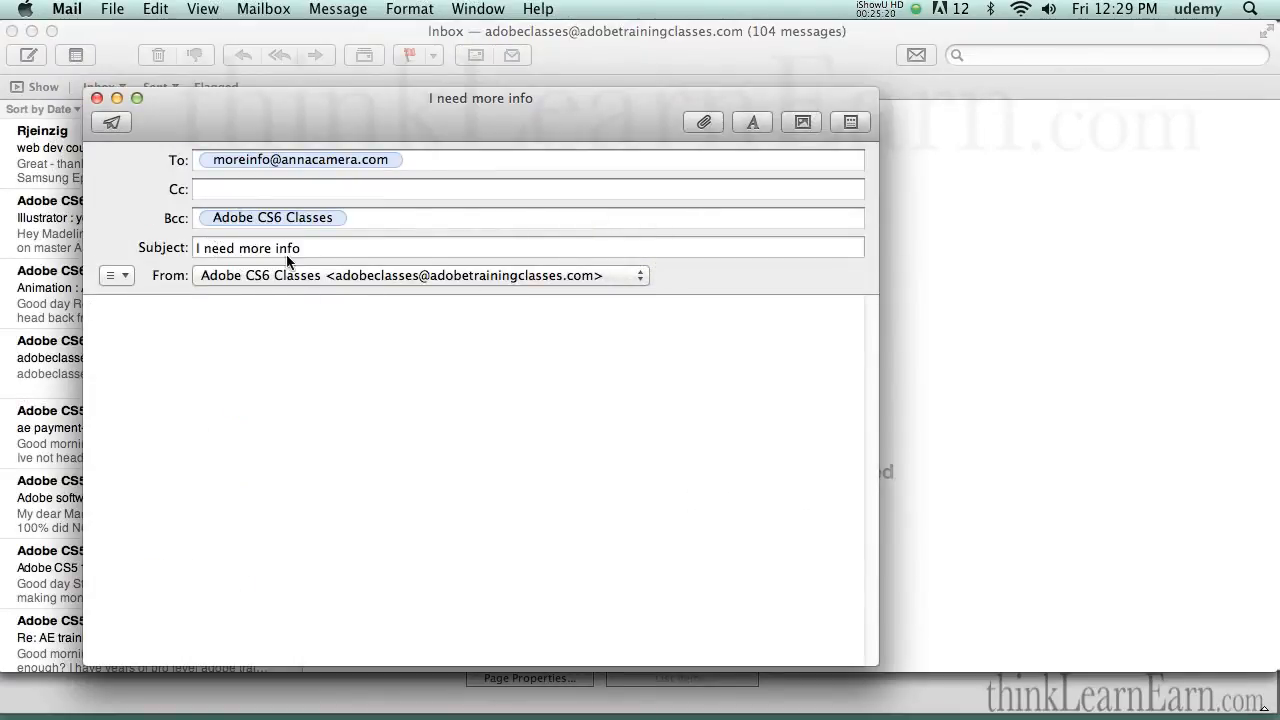
Move the 'I need more info' Mail draft aside, leave it unsent, and return to Dreamweaver
drag(326, 125, 265, 113)
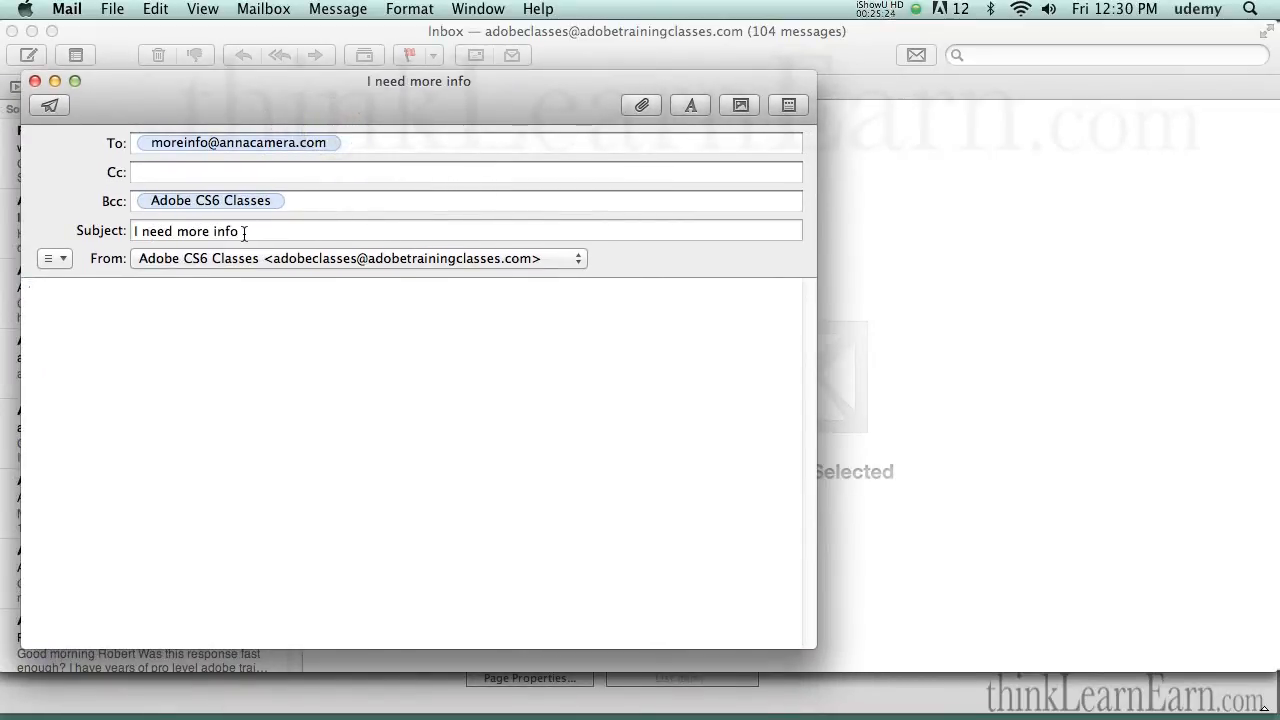
click(332, 341)
key(super)
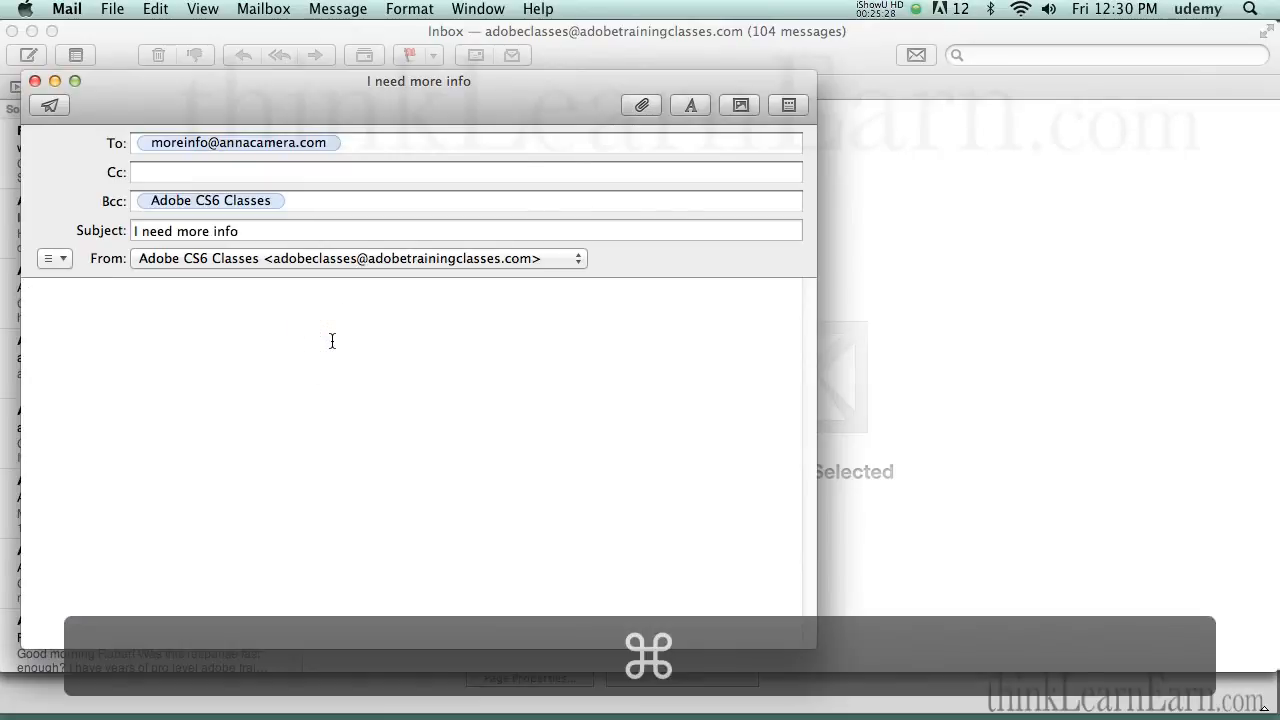
key(super+Tab)
key(super+Tab)
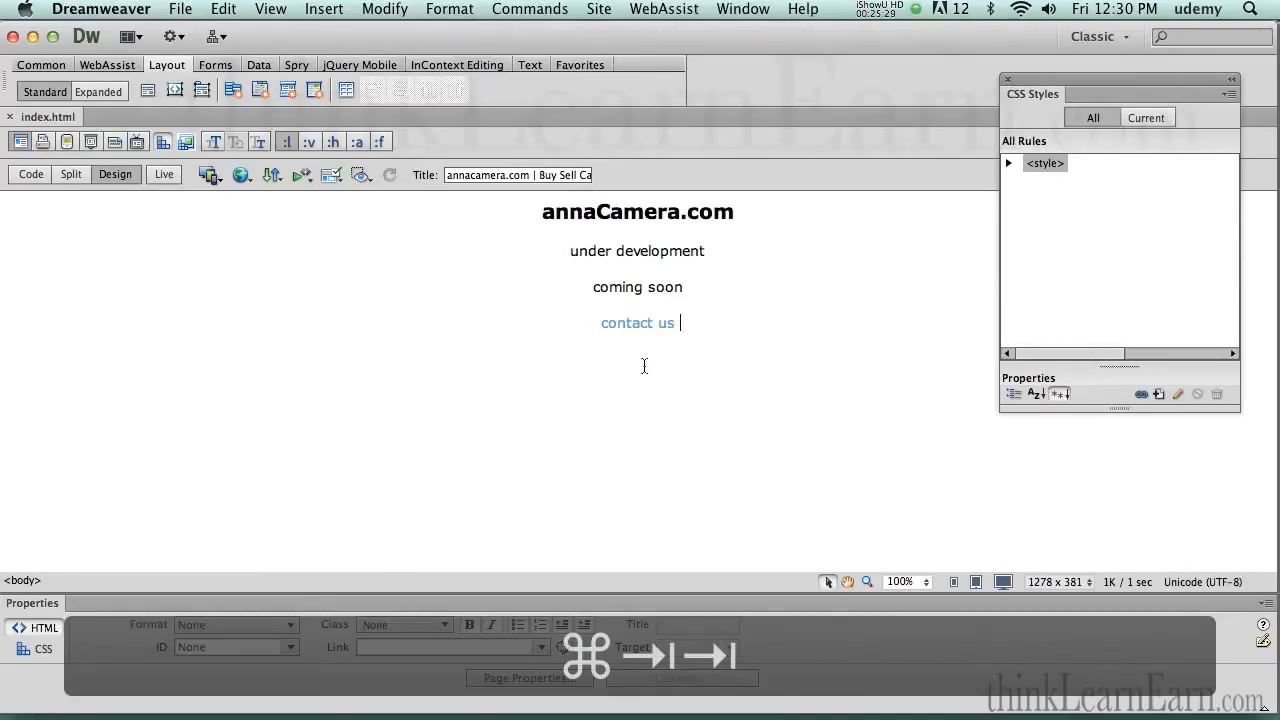
Review the contact us link's mailto URL with the 'I need more info' subject, then save index.html
click(605, 323)
triple_click(605, 323)
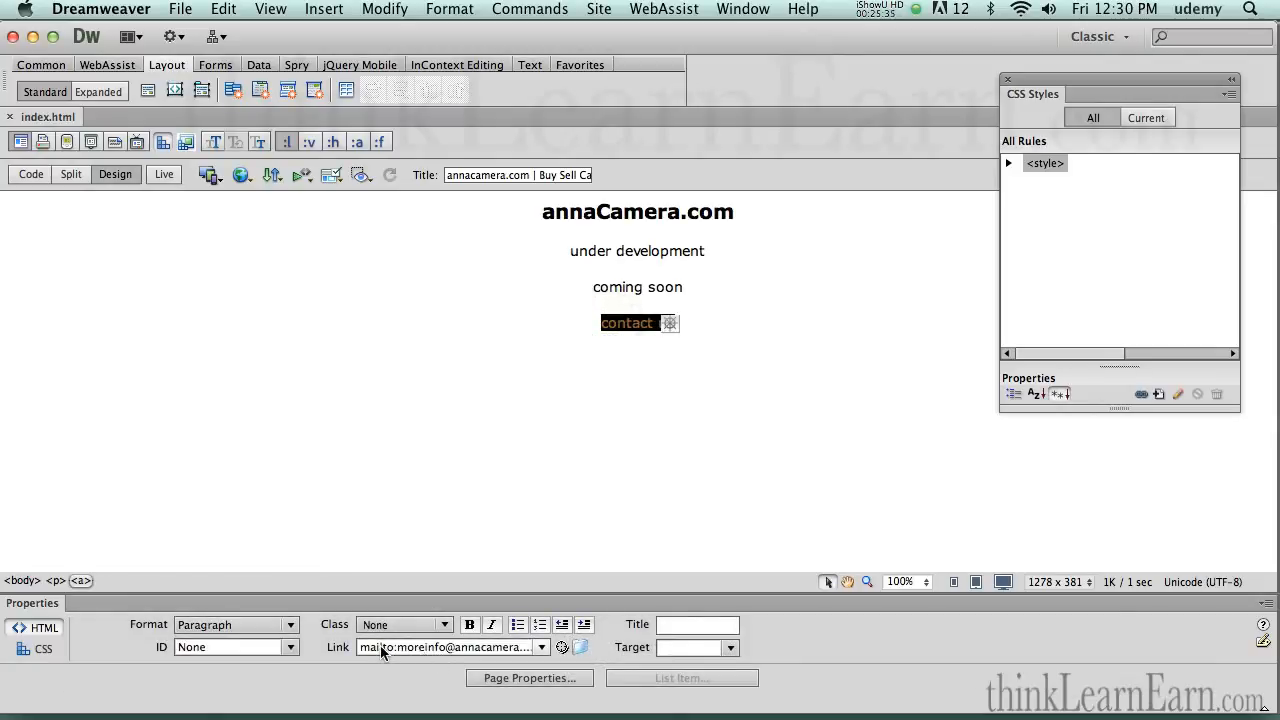
triple_click(470, 648)
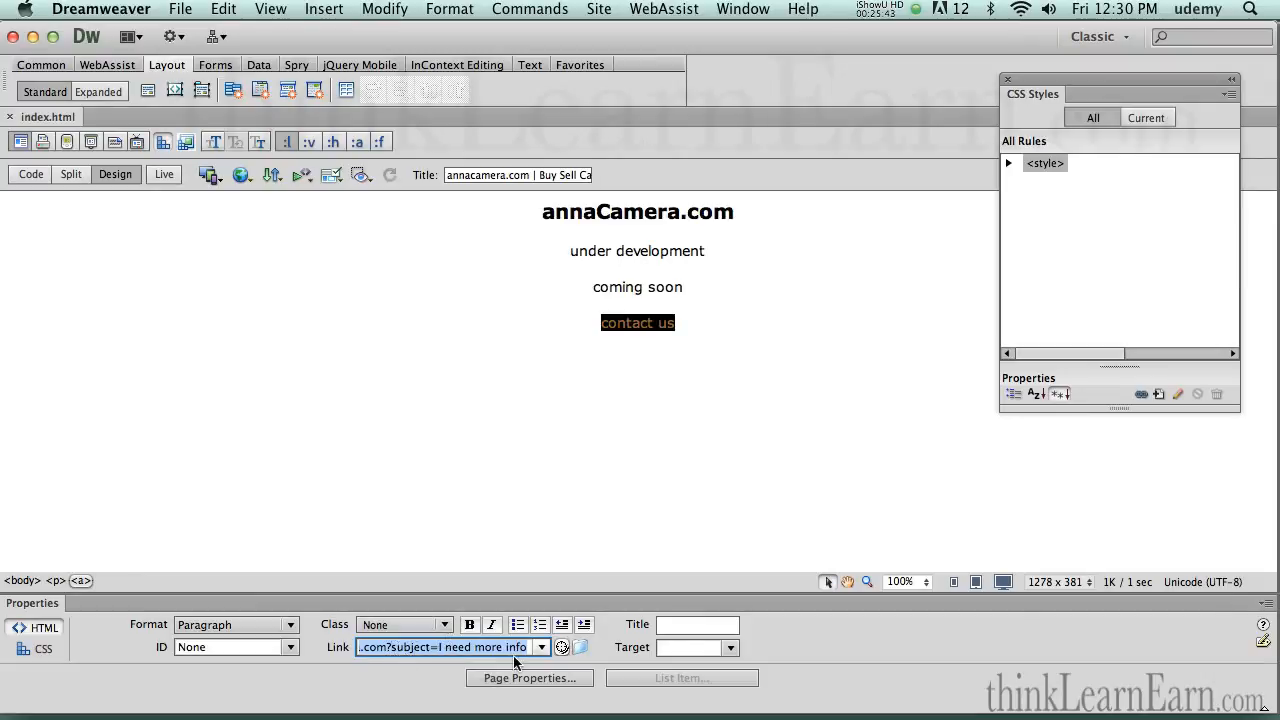
click(653, 495)
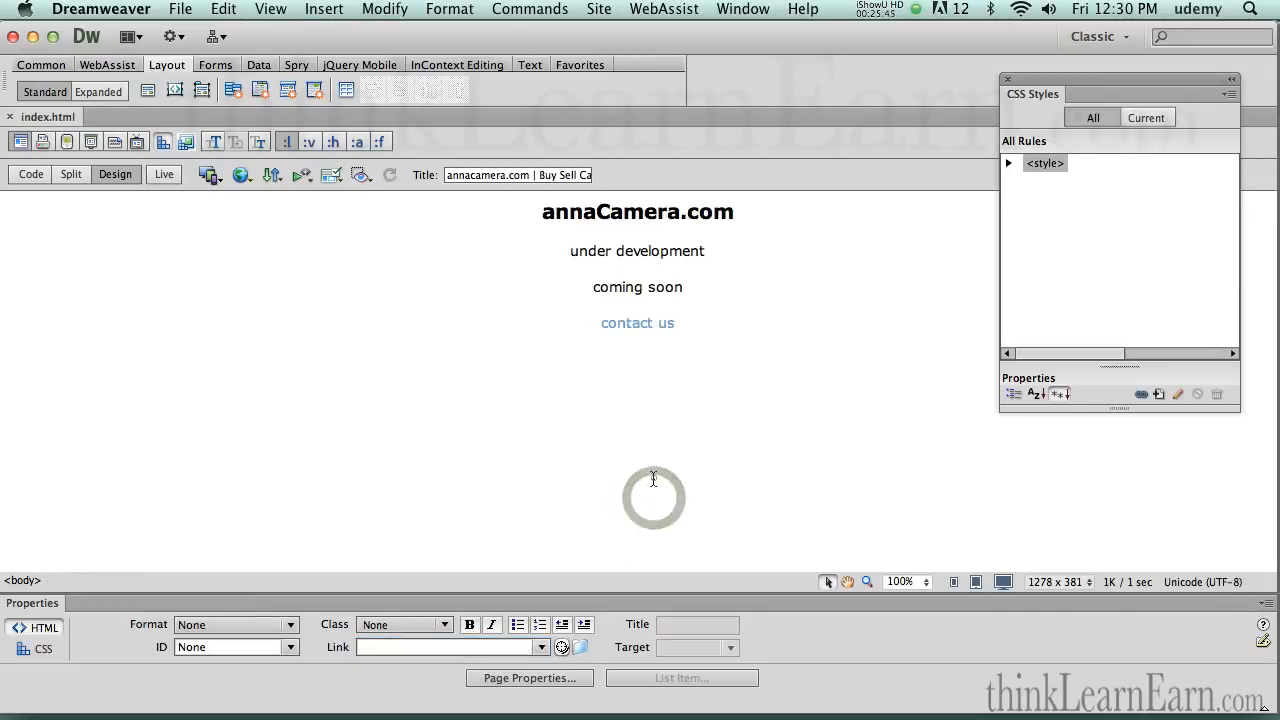
key(super+s)
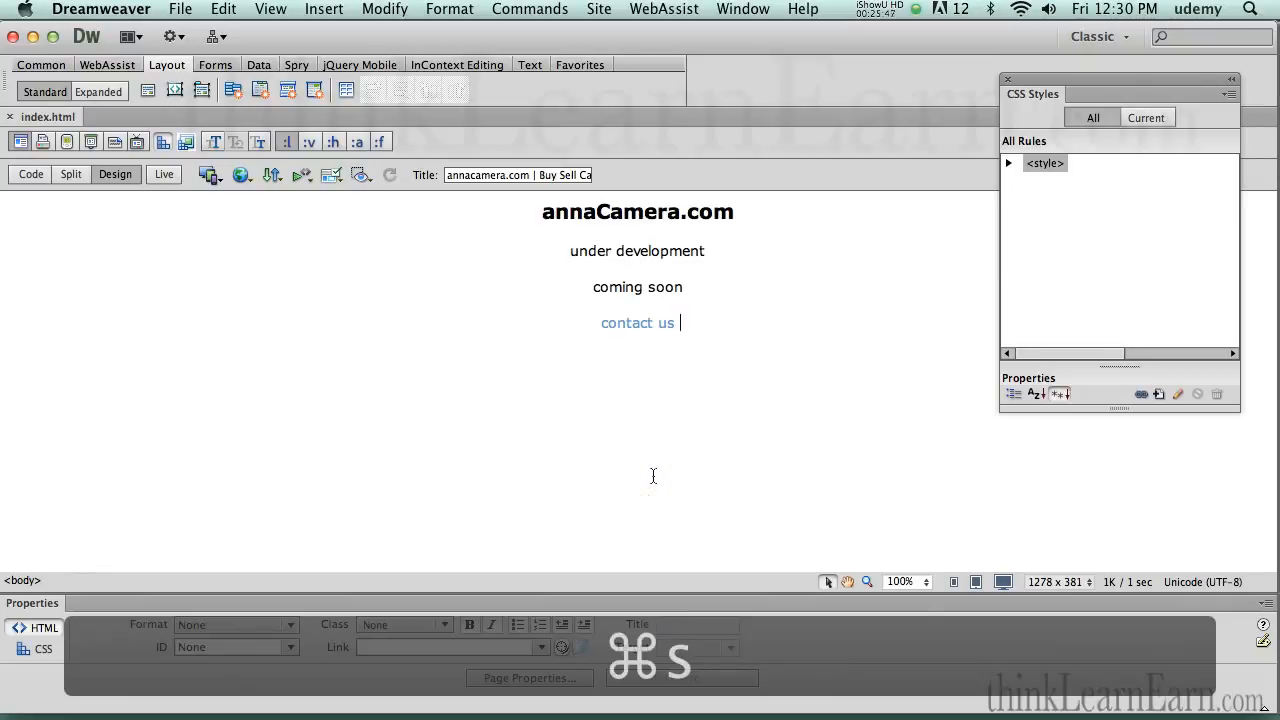
click(652, 475)
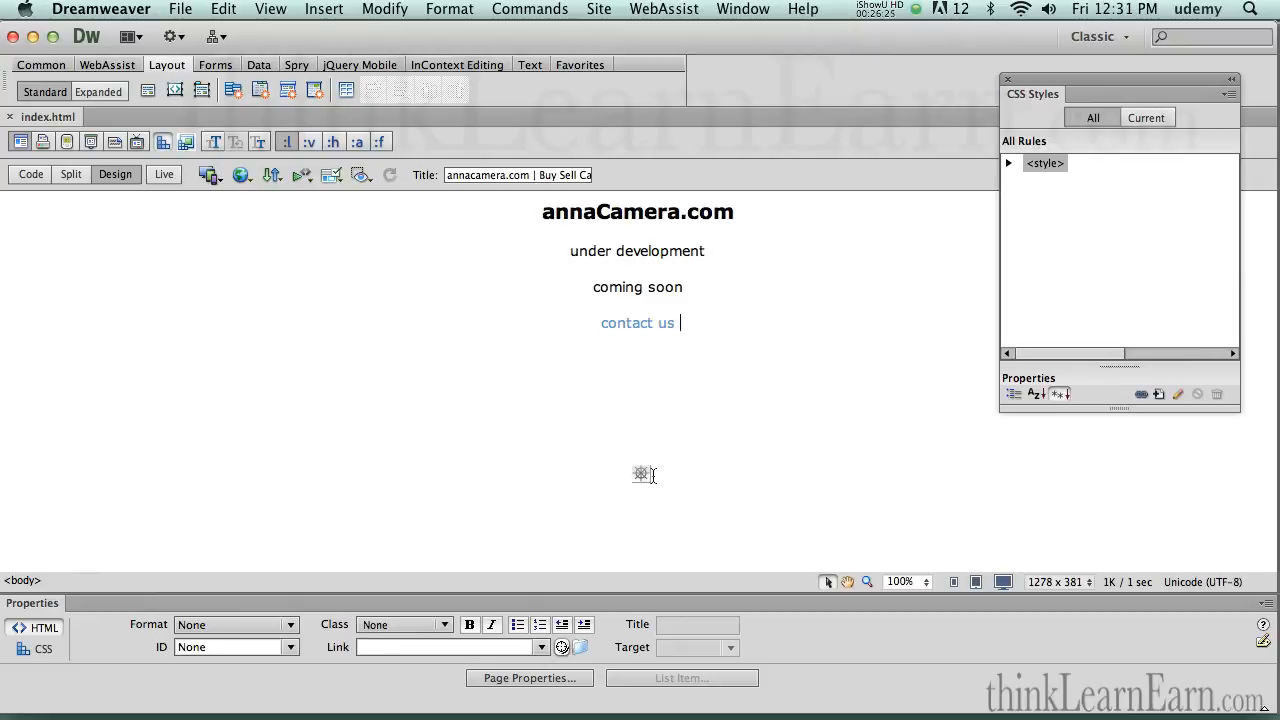
Add a new line 'thinkDreamweaver.com' below contact us and centre it
key(Return)
text(think)
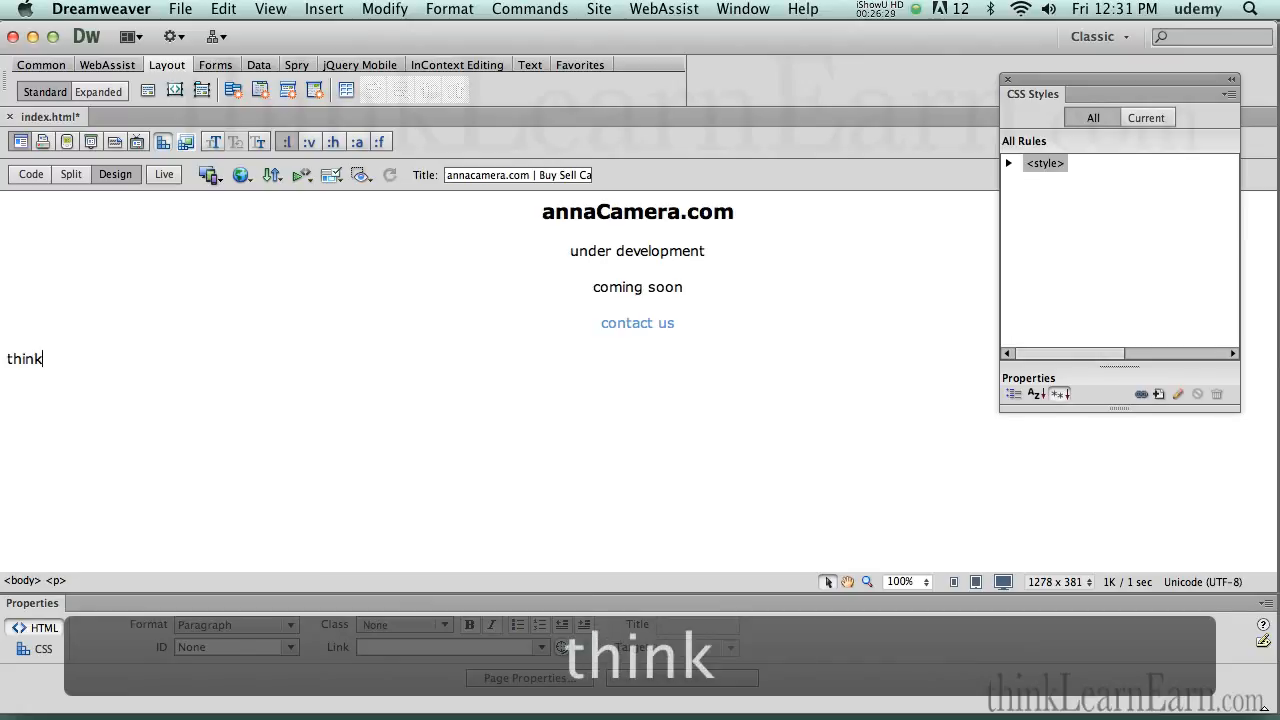
text(Dreamwe)
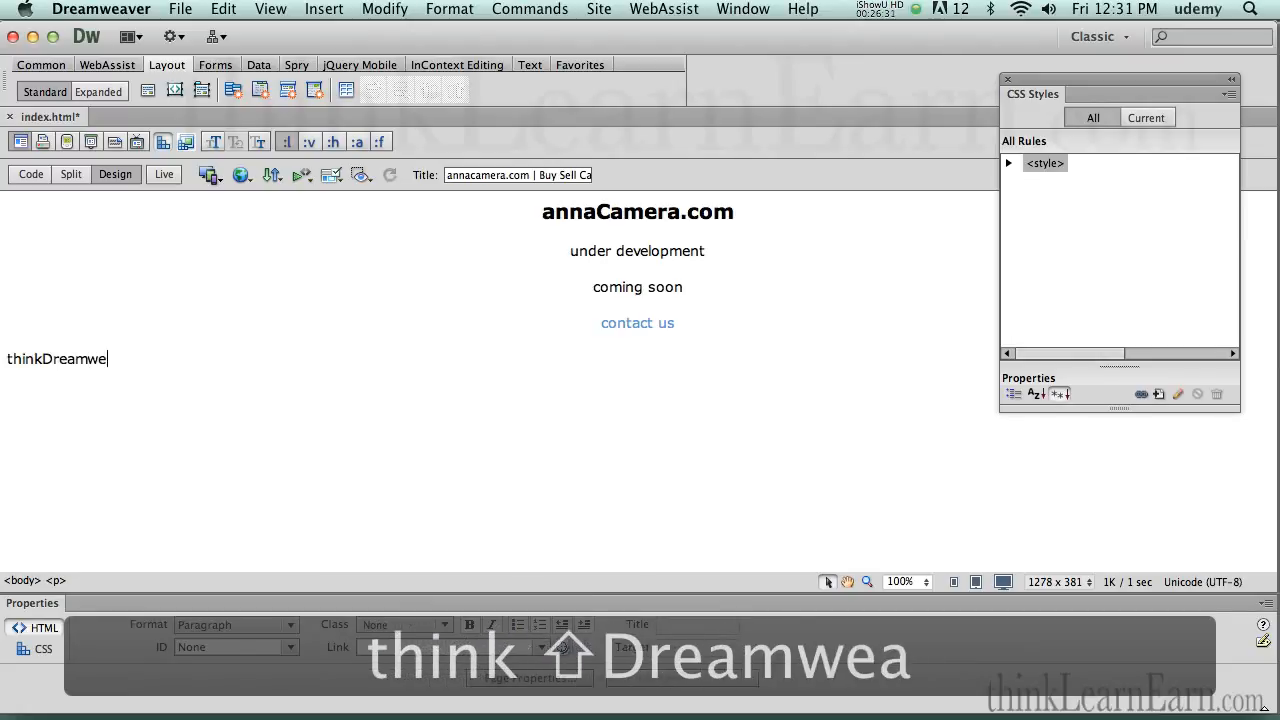
text(aver.com)
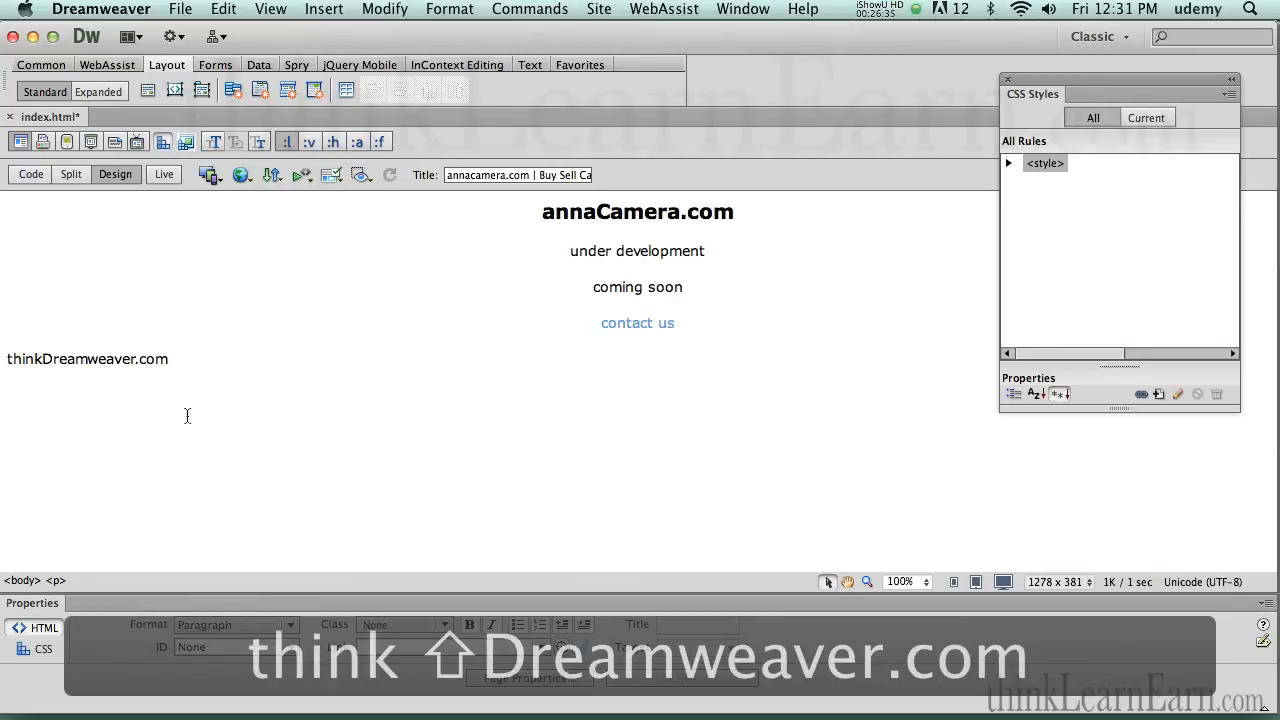
click(152, 360)
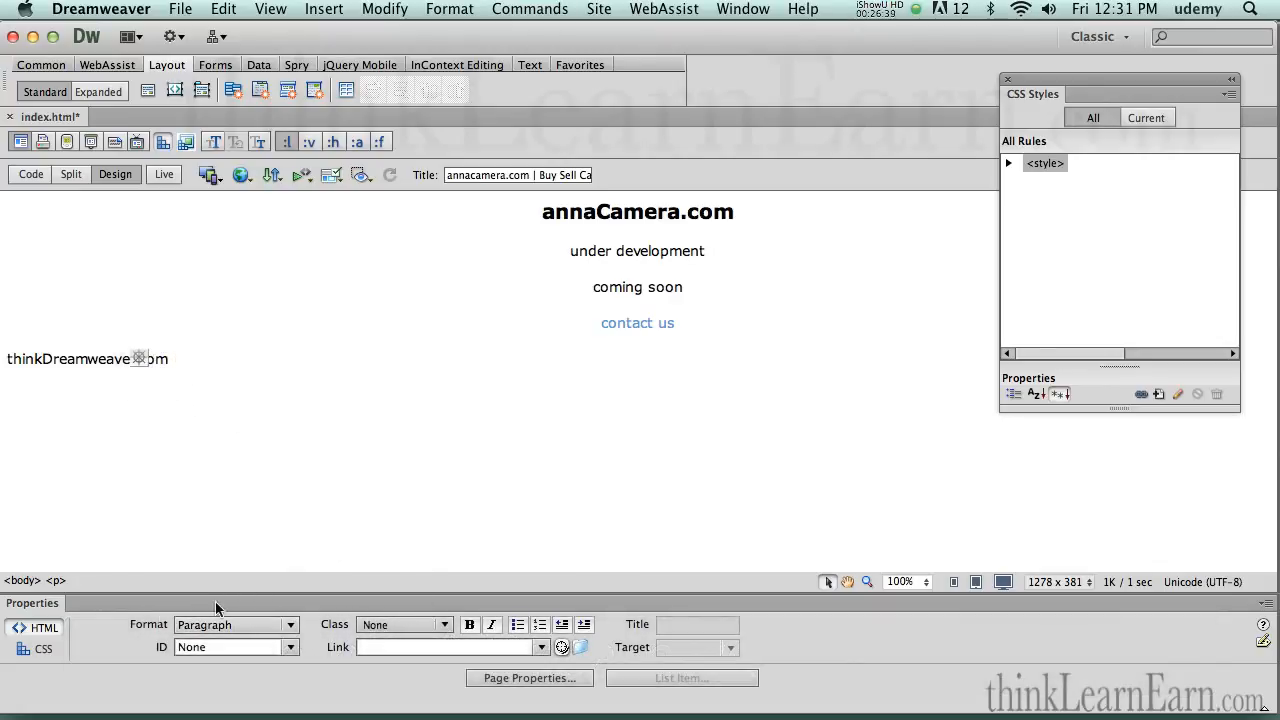
click(41, 648)
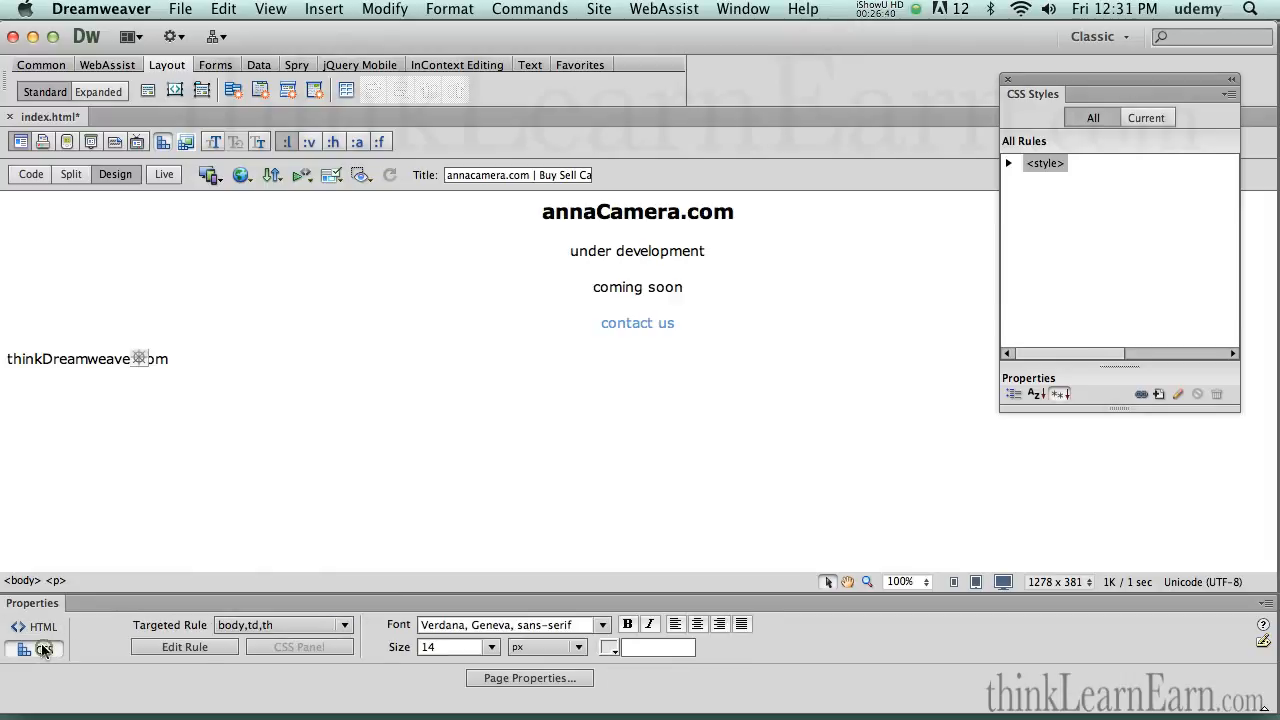
click(698, 624)
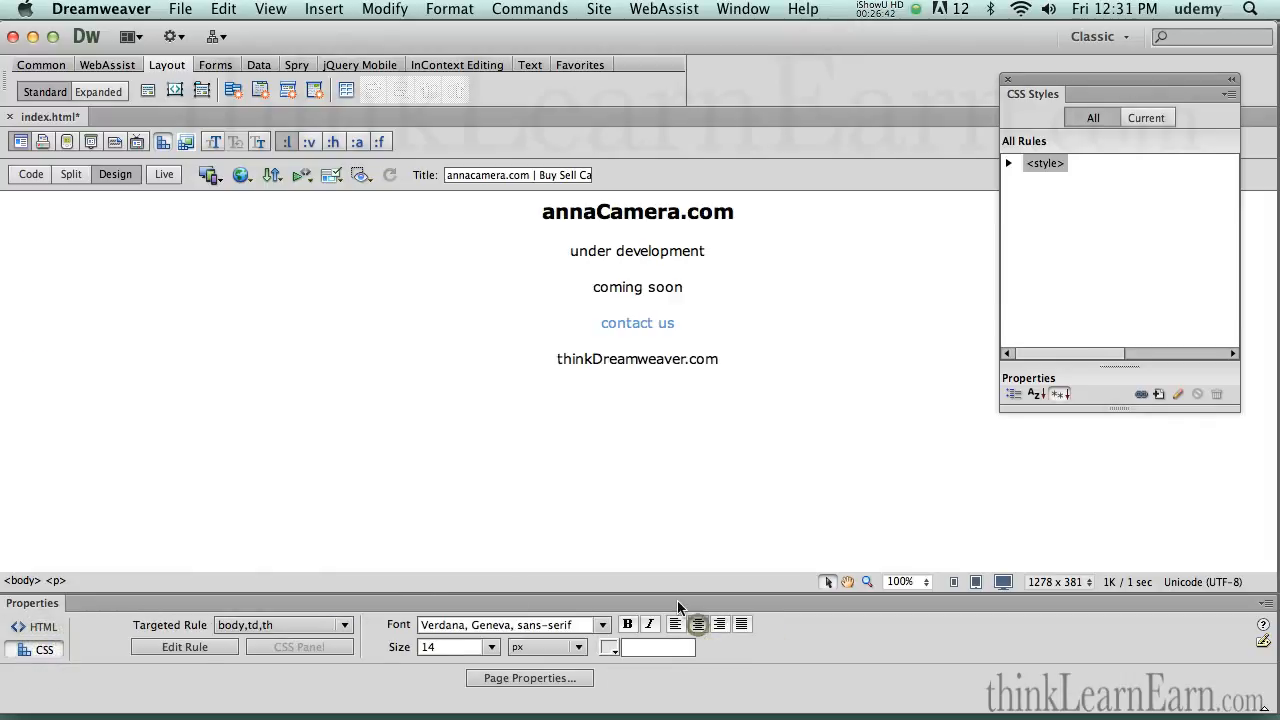
Format the thinkDreamweaver.com line as Heading 1
click(616, 359)
click(44, 627)
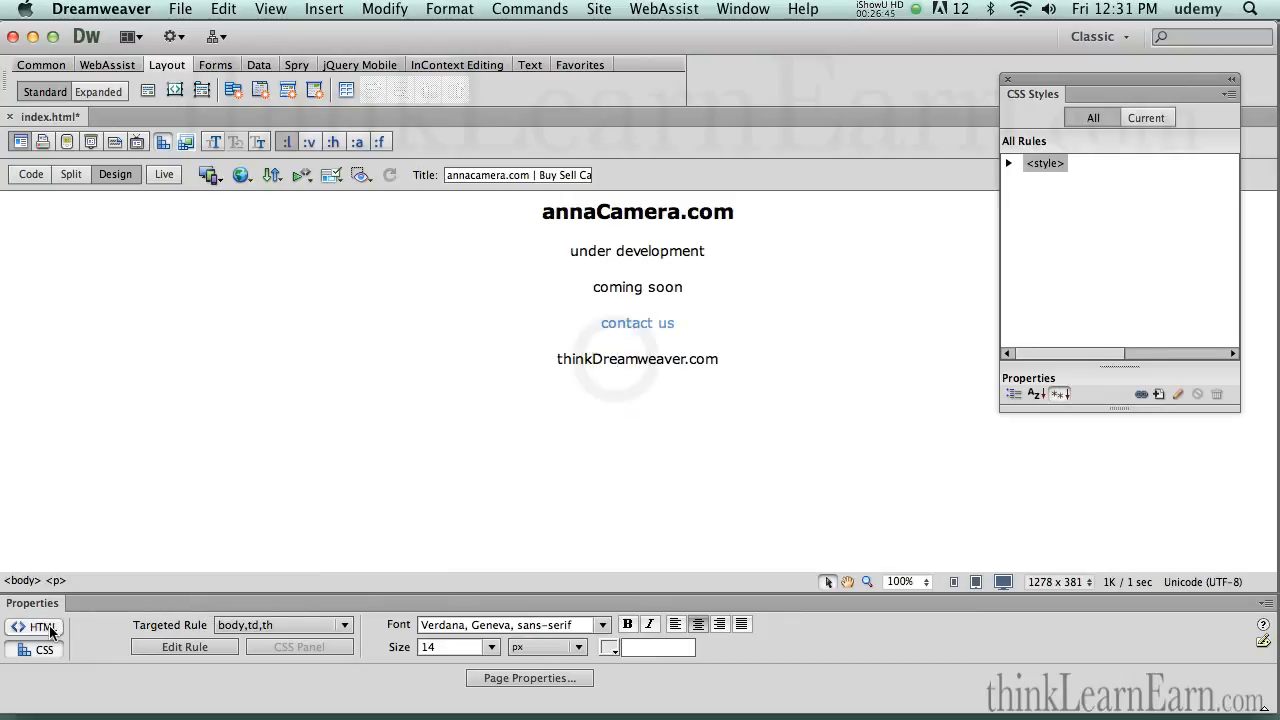
click(287, 628)
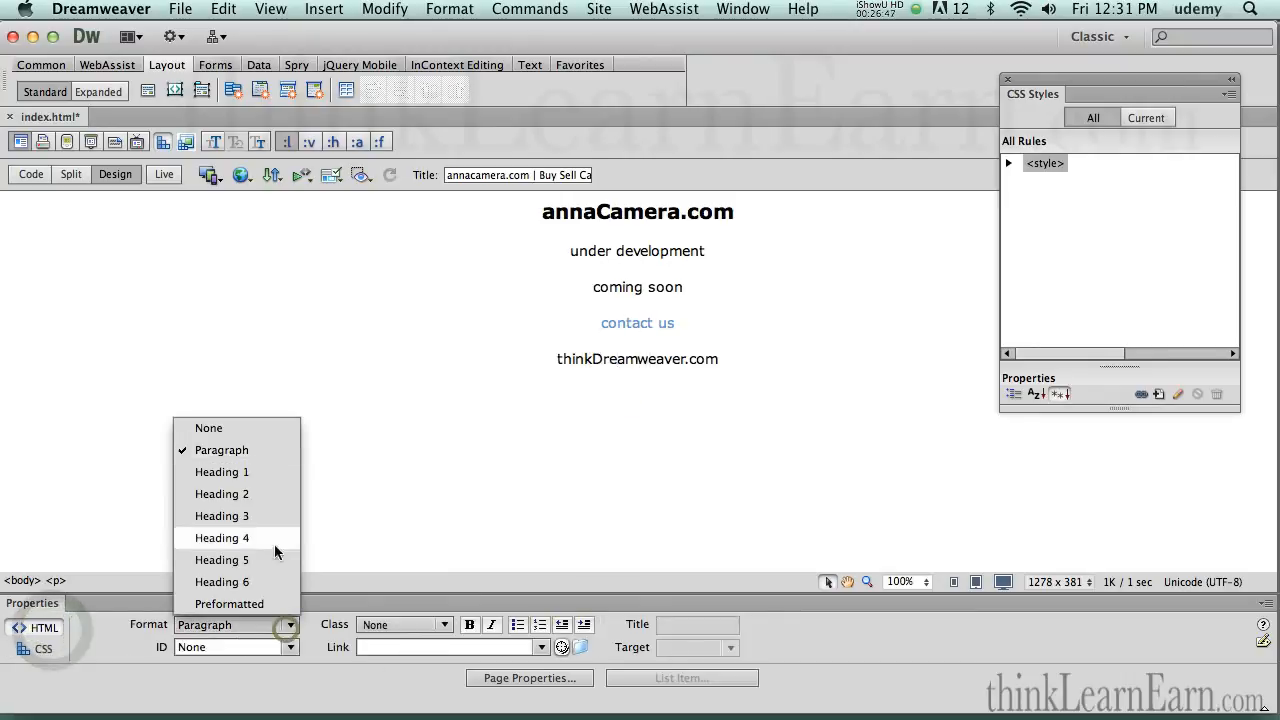
click(263, 472)
click(560, 407)
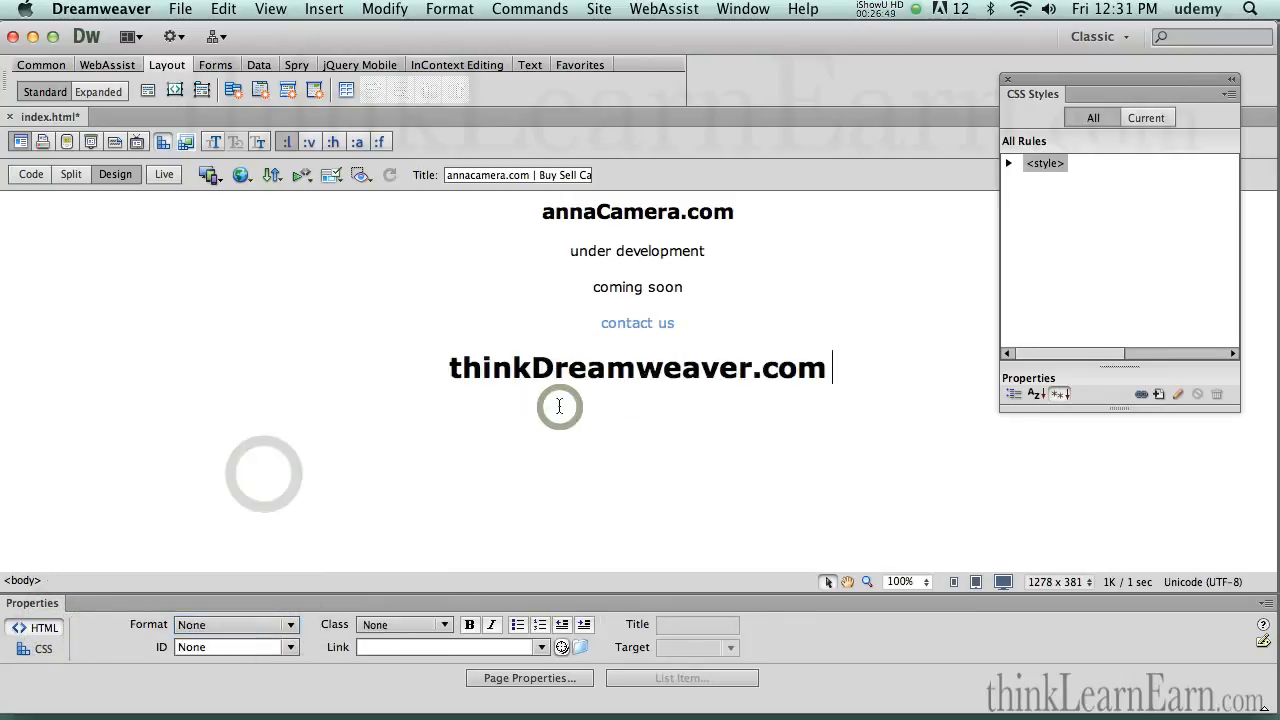
click(559, 405)
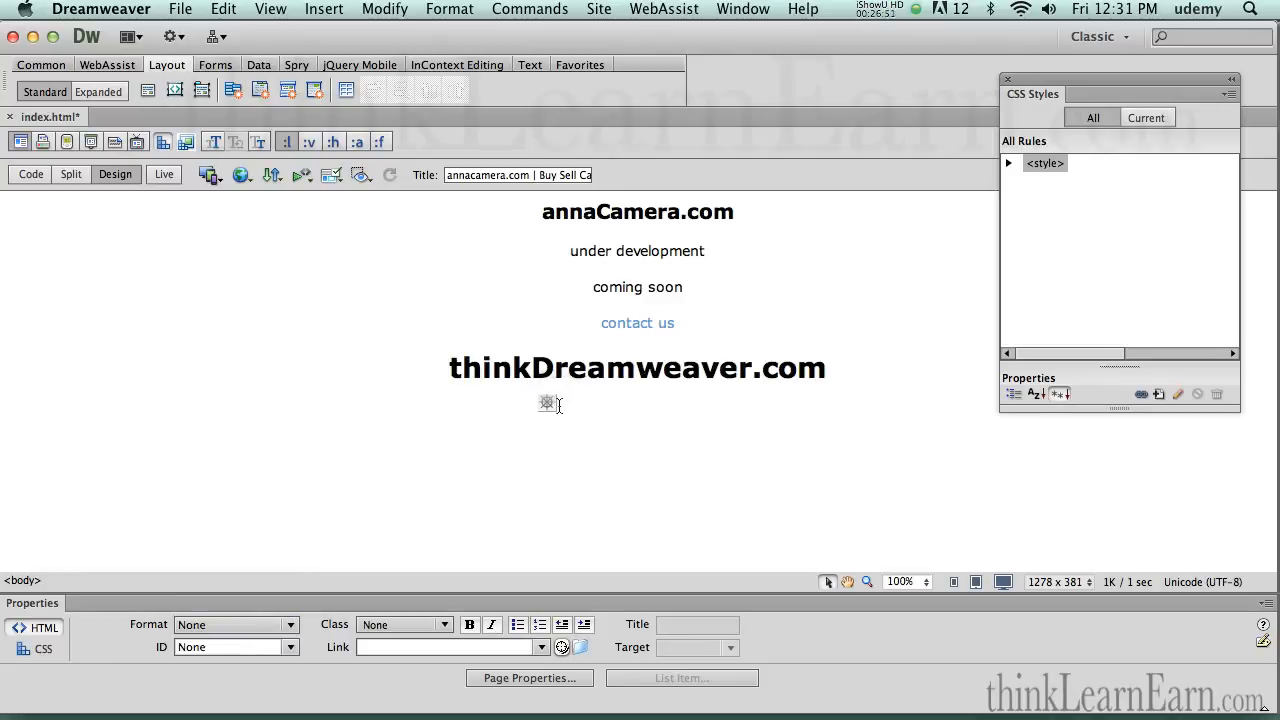